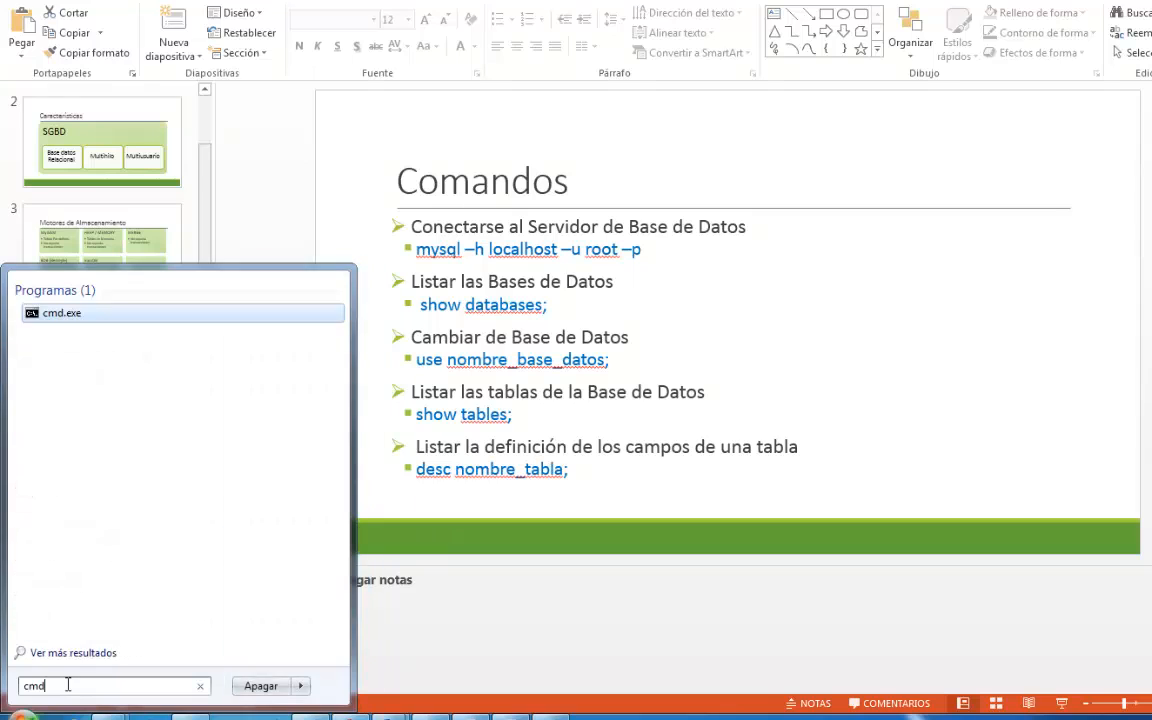
# - Open a Windows command prompt and go up two folder levels to the root of drive C
pyautogui.press('Return')
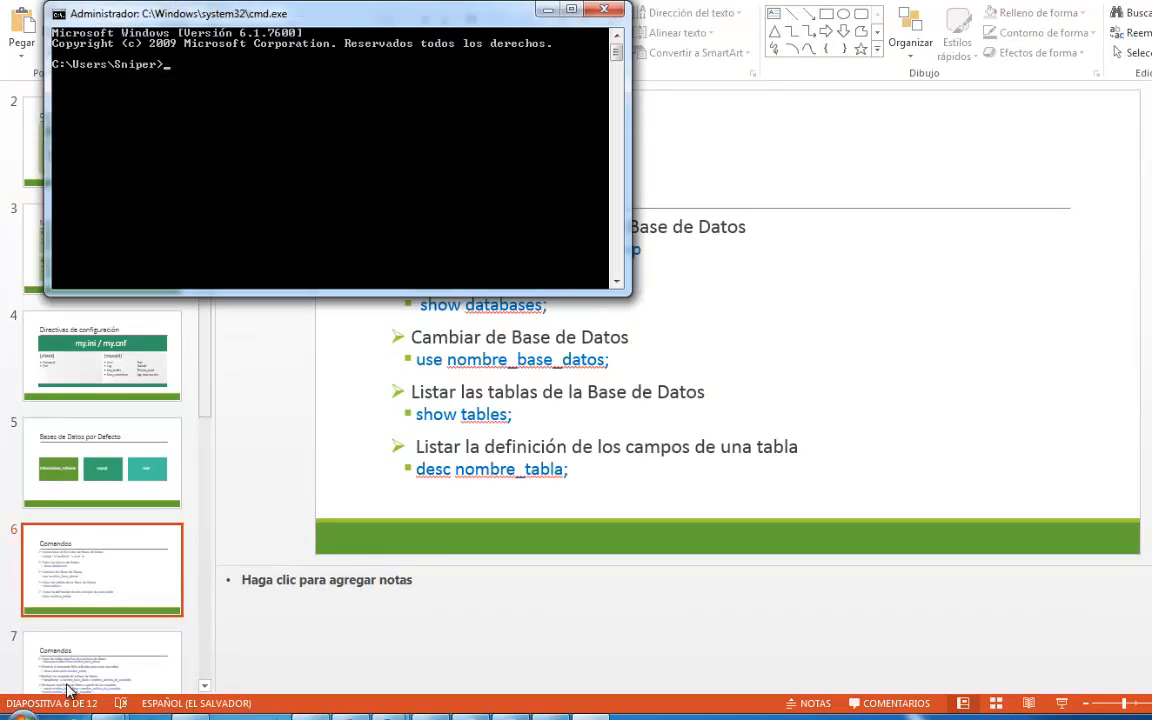
pyautogui.write('cd ..')
pyautogui.press('Return')
# - Change the command prompt's directory to C:\wamp, and from there into its bin folder
pyautogui.press('Return')
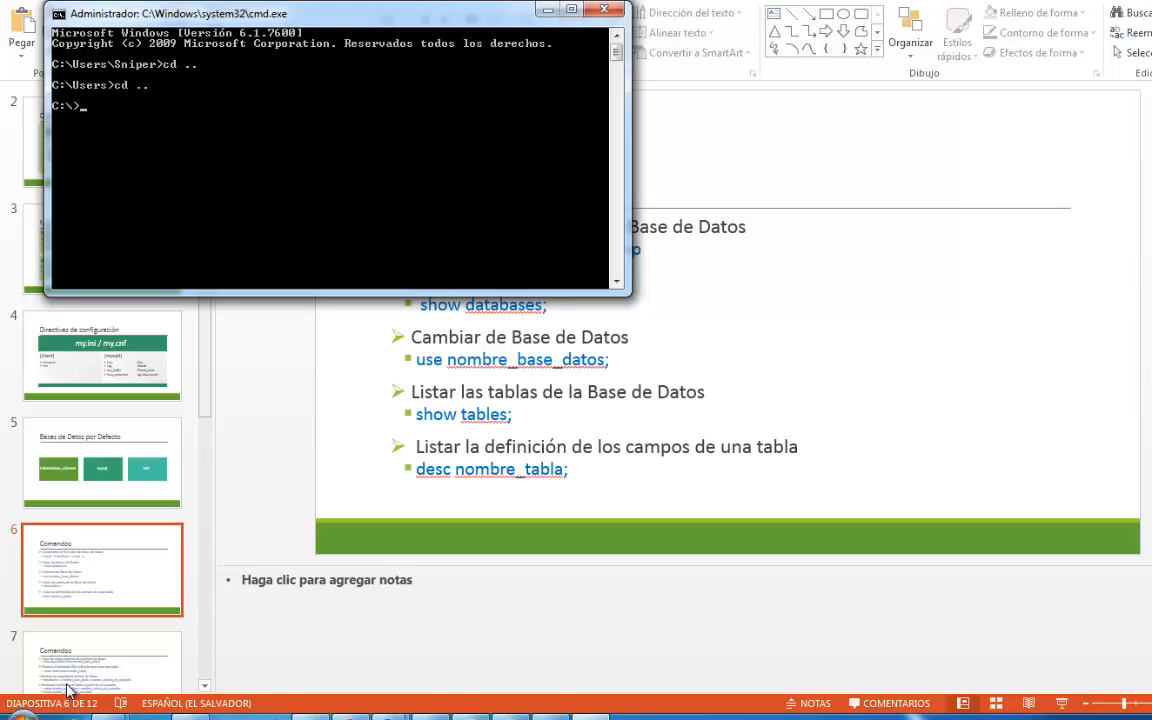
pyautogui.write('cd wamp.old')
pyautogui.press('BackSpace')
pyautogui.press('Return')
pyautogui.write('cd')
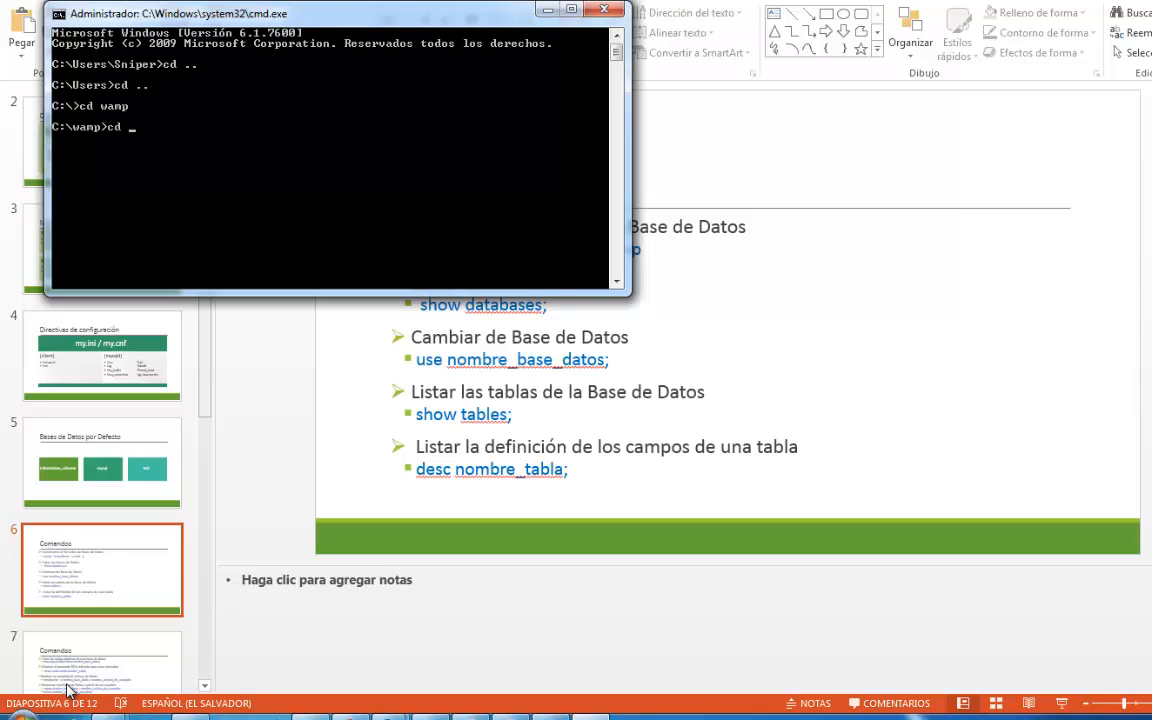
pyautogui.write(' mys')
pyautogui.press('BackSpace')
pyautogui.press('BackSpace')
pyautogui.press('BackSpace')
pyautogui.write('bin')
# - Change into the mysql folder and its mysql5.6.12 subfolder
pyautogui.press('Return')
pyautogui.write('cd mysql')
pyautogui.press('Return')
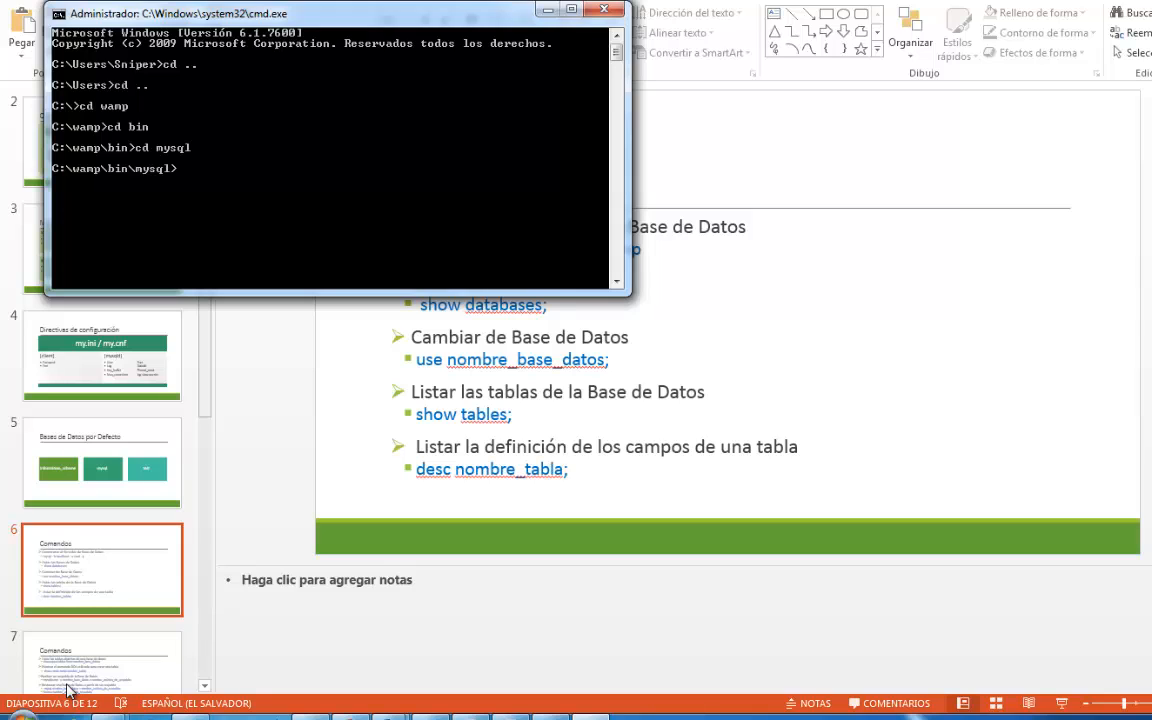
pyautogui.write('cd mysql5.6.12')
pyautogui.press('Return')
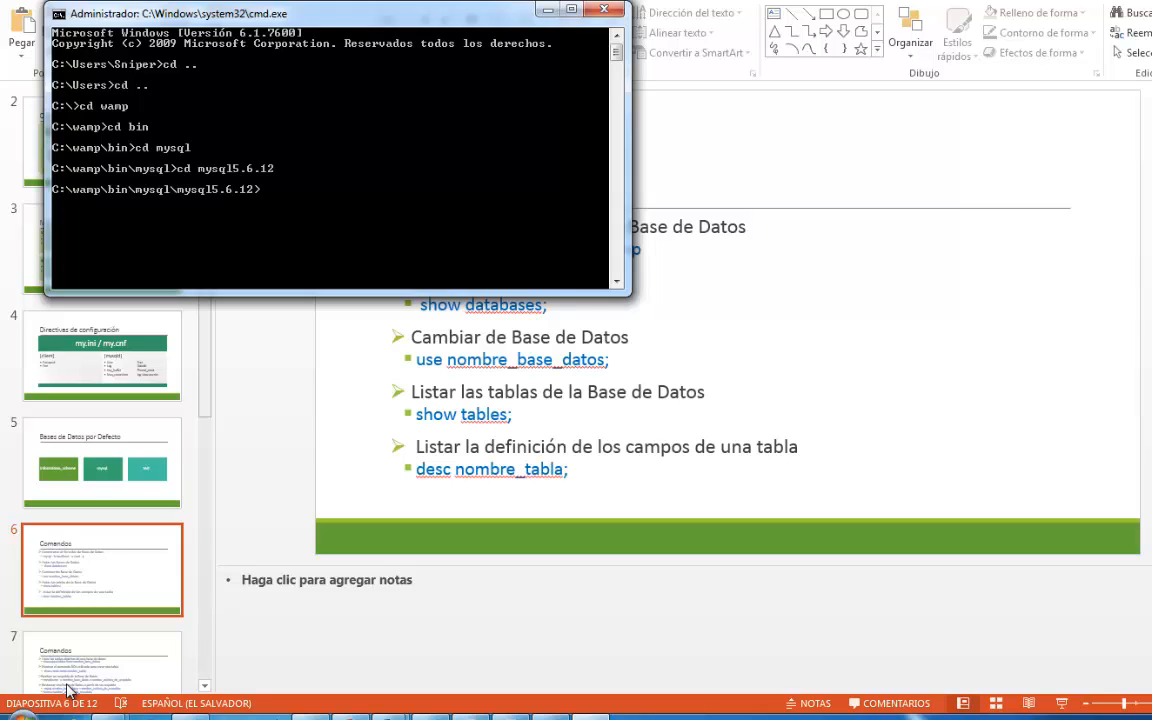
# - Try to connect to the MySQL server from the mysql5.6.12 folder with mysql -h localhost -u root -p
pyautogui.write('mysql -h localhost -u')
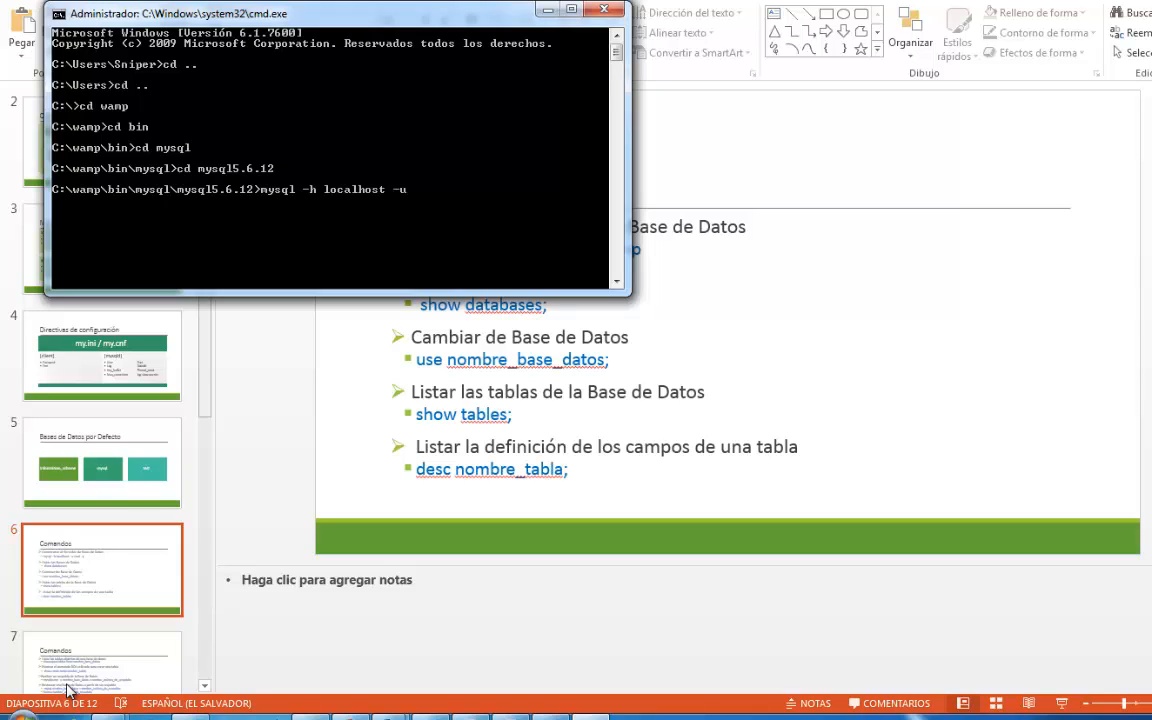
pyautogui.write(' root -p')
pyautogui.press('Return')
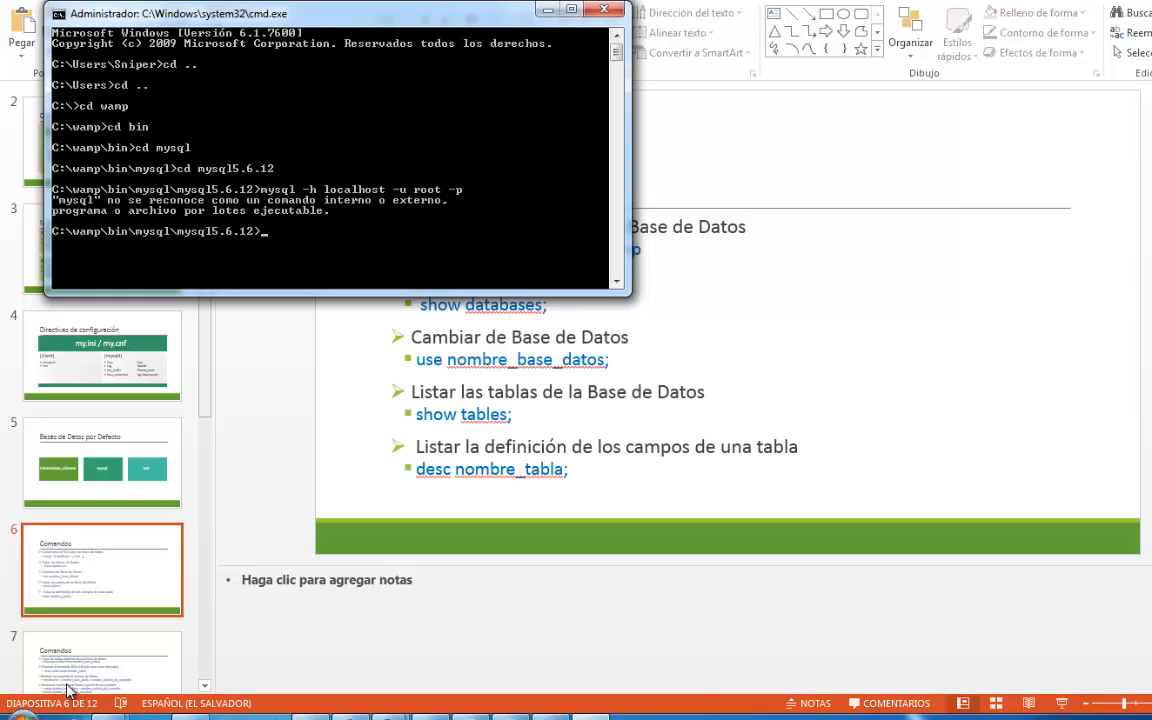
# - Discard the recalled connection command and change into the bin subfolder of mysql5.6.12
pyautogui.press('Up')
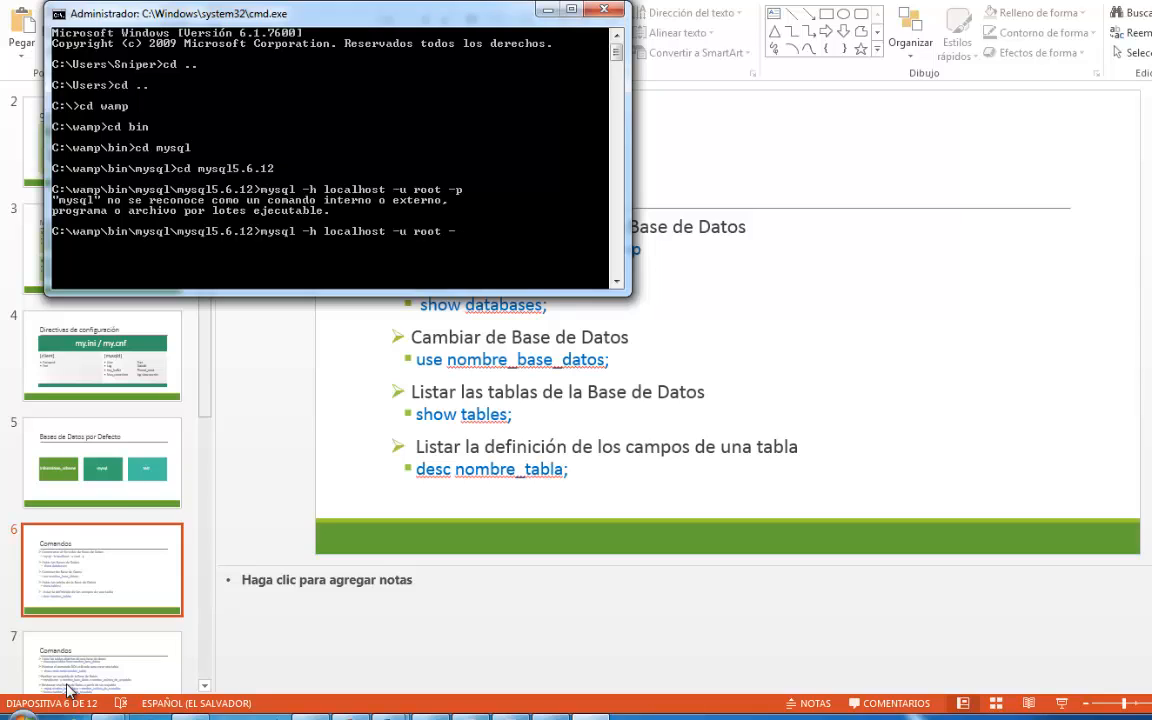
pyautogui.press('BackSpace')
pyautogui.press('BackSpace')
pyautogui.press('BackSpace')
pyautogui.press('BackSpace')
pyautogui.press('BackSpace')
pyautogui.press('BackSpace')
pyautogui.press('BackSpace')
pyautogui.press('BackSpace')
pyautogui.press('BackSpace')
pyautogui.press('BackSpace')
pyautogui.press('BackSpace')
pyautogui.press('BackSpace')
pyautogui.press('BackSpace')
pyautogui.press('BackSpace')
pyautogui.press('BackSpace')
pyautogui.press('BackSpace')
pyautogui.press('BackSpace')
pyautogui.press('BackSpace')
pyautogui.press('BackSpace')
pyautogui.press('BackSpace')
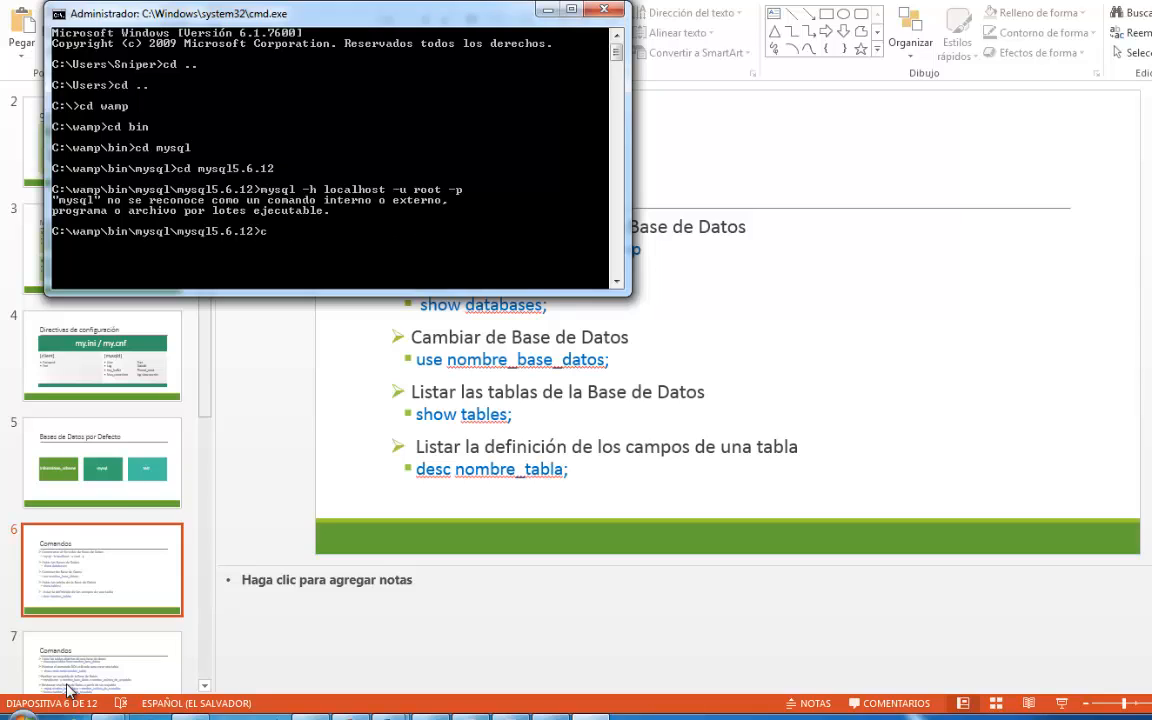
pyautogui.write('cd bin')
pyautogui.press('Return')
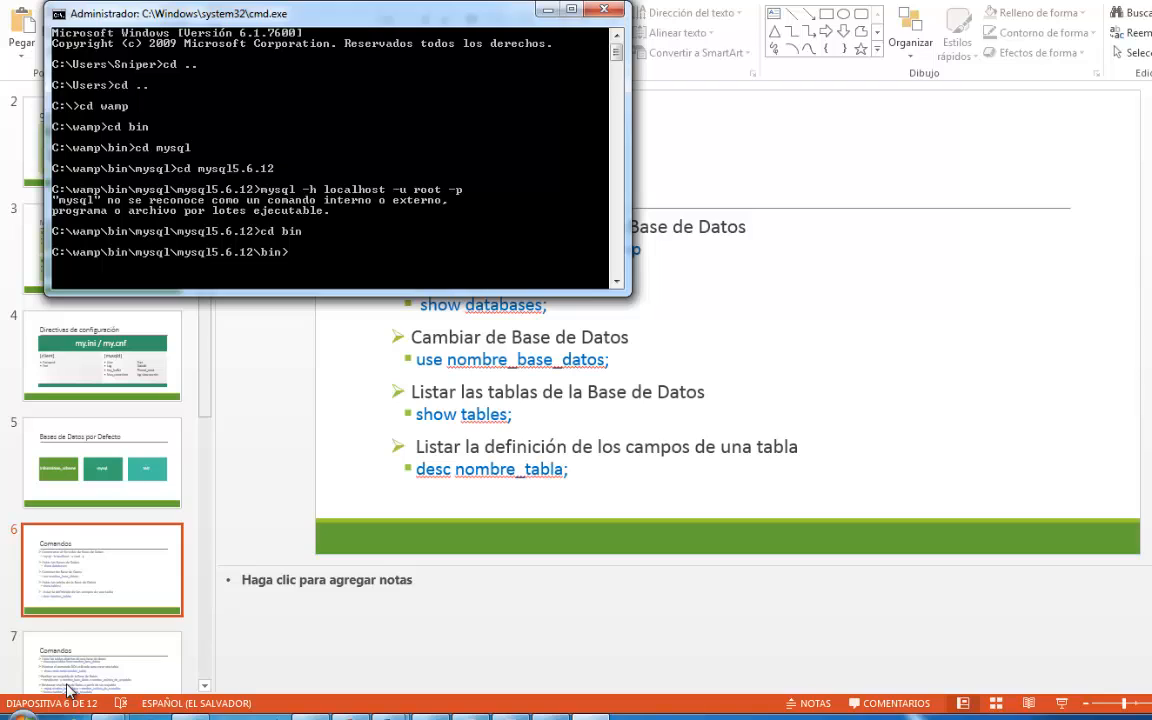
# - Connect to the MySQL server with mysql -h localhost -u root -p, leaving the password blank
pyautogui.press('Up')
pyautogui.press('Up')
pyautogui.press('Return')
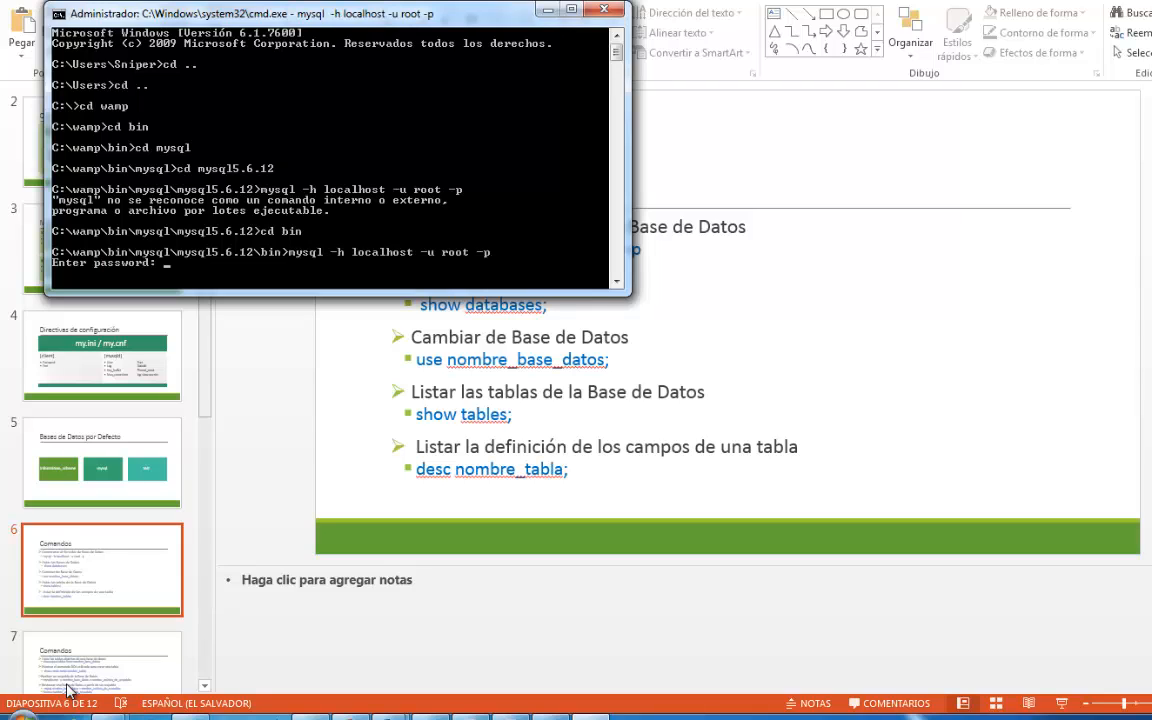
pyautogui.press('Return')
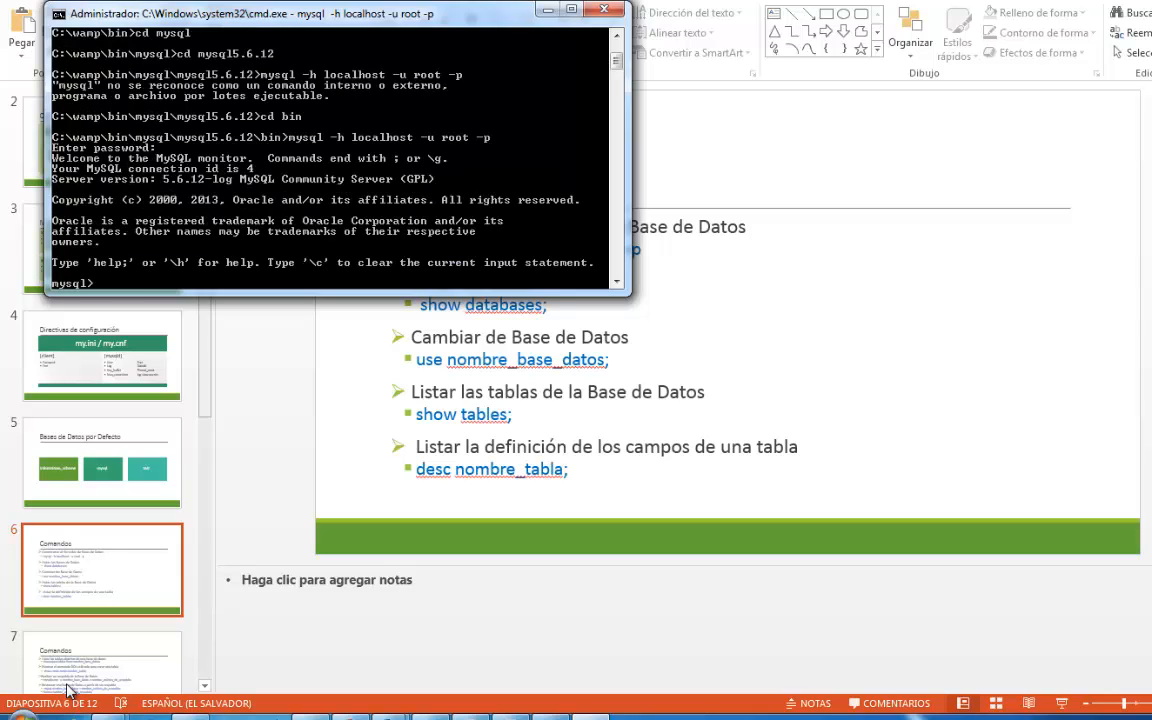
# - List the server's databases in the command prompt with show databases;
pyautogui.press('BackSpace')
pyautogui.write('show databe')
pyautogui.write('se')
pyautogui.press('BackSpace')
pyautogui.press('BackSpace')
pyautogui.press('BackSpace')
pyautogui.write('ases;')
pyautogui.press('Return')
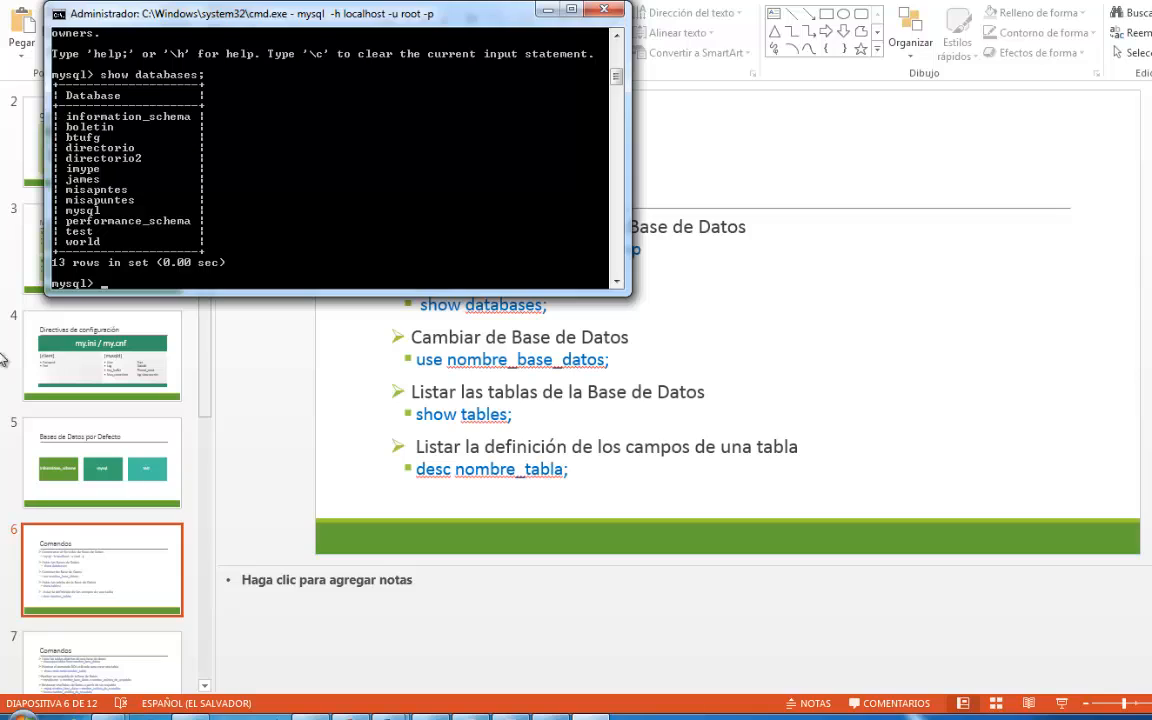
# - Minimize the command prompt and open WampServer's own MySQL console, leaving the password blank
pyautogui.moveTo(215, 14); pyautogui.dragTo(762, 183)
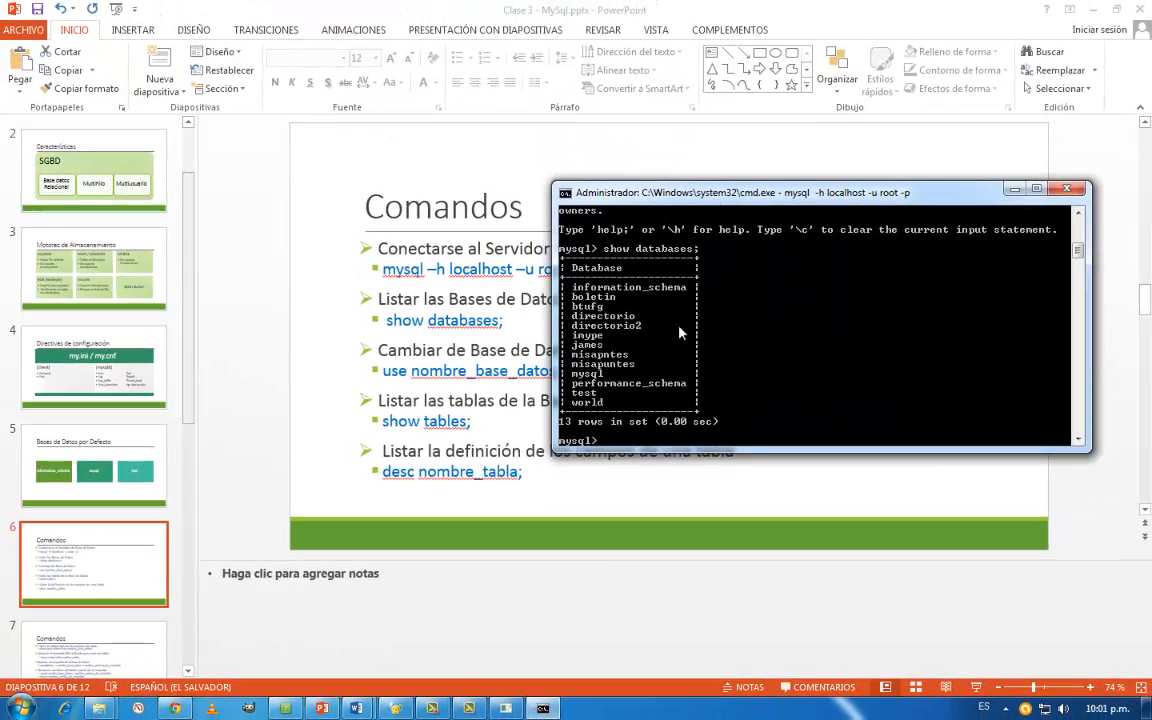
pyautogui.click(1016, 189)
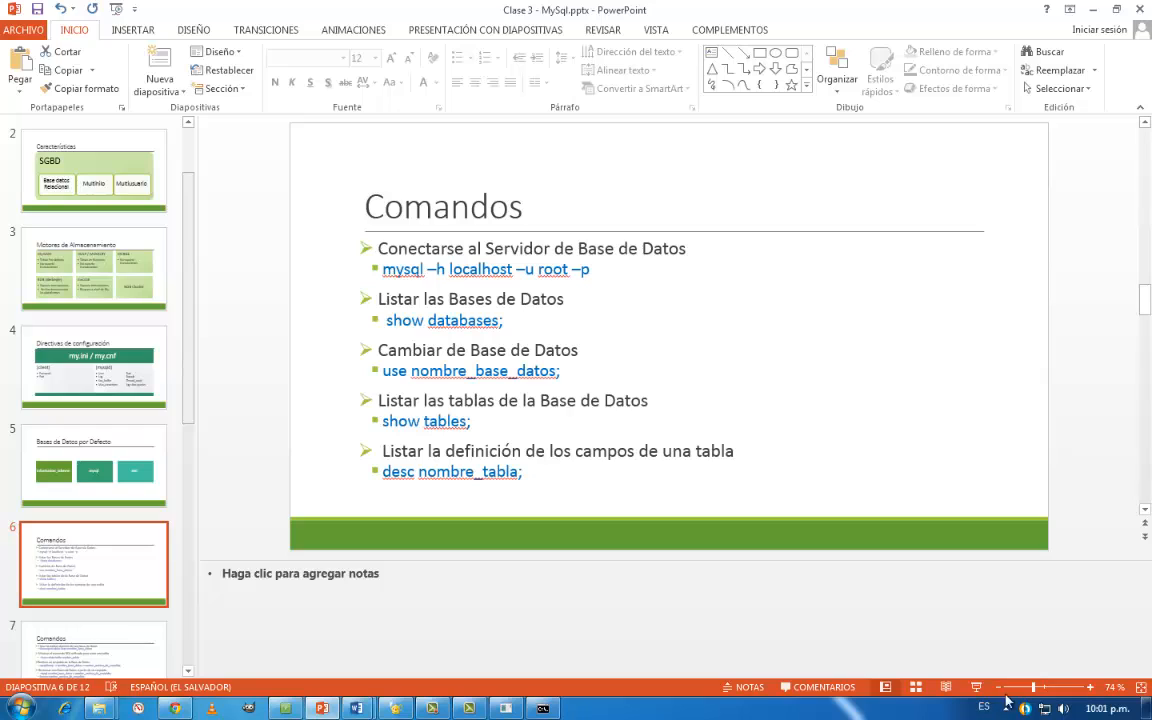
pyautogui.click(1006, 709)
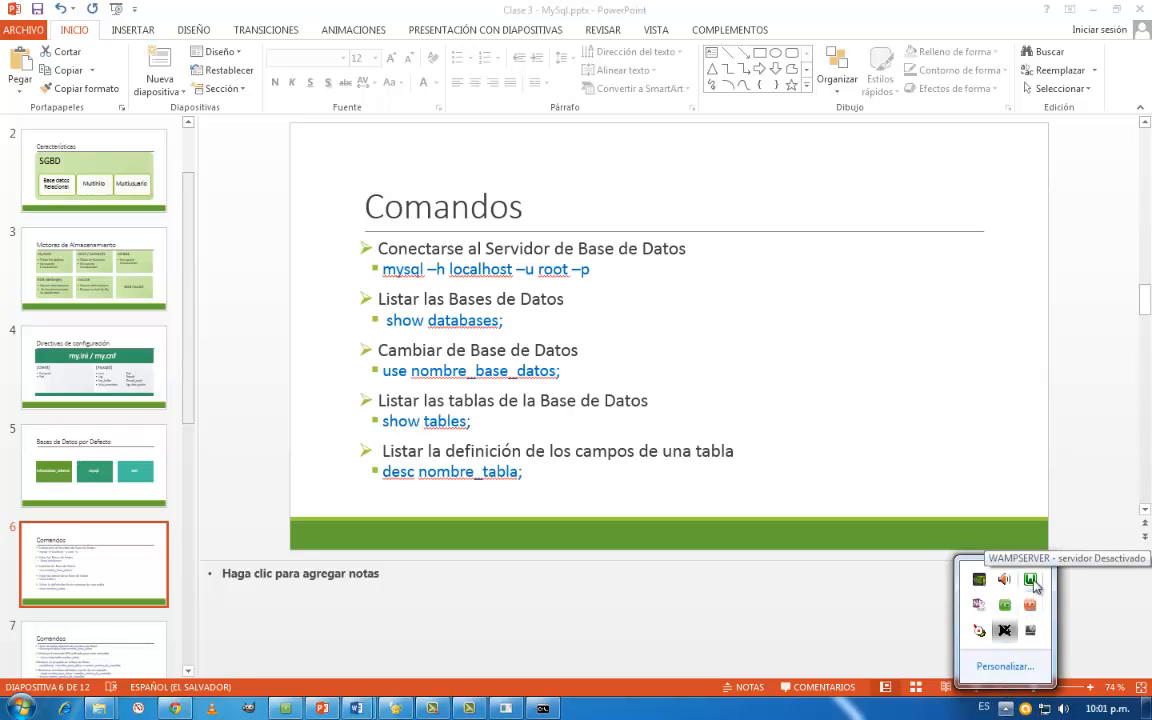
pyautogui.click(1031, 580)
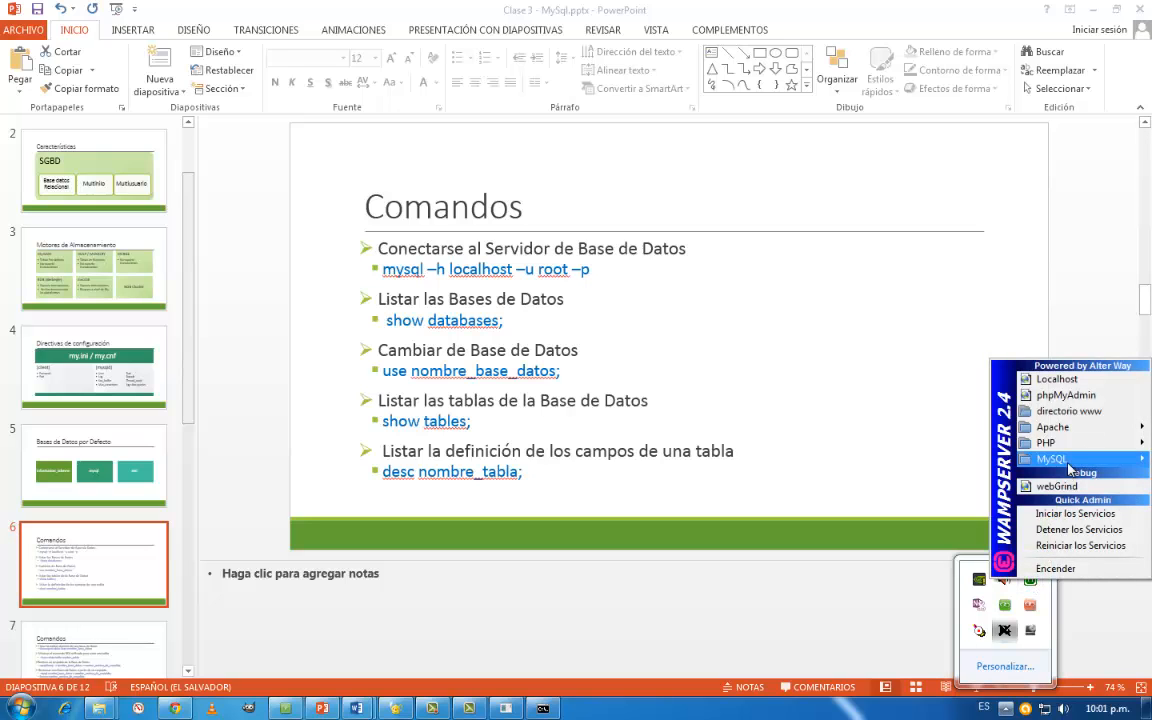
pyautogui.moveTo(1070, 468)
pyautogui.click(900, 490)
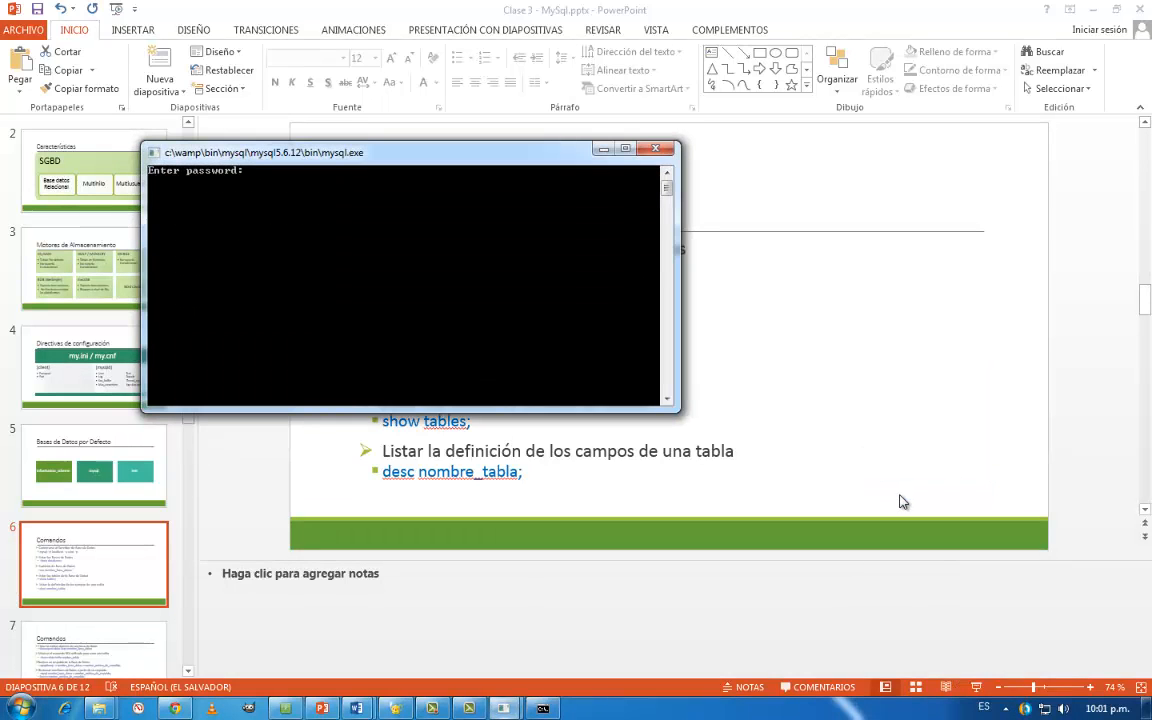
pyautogui.press('Return')
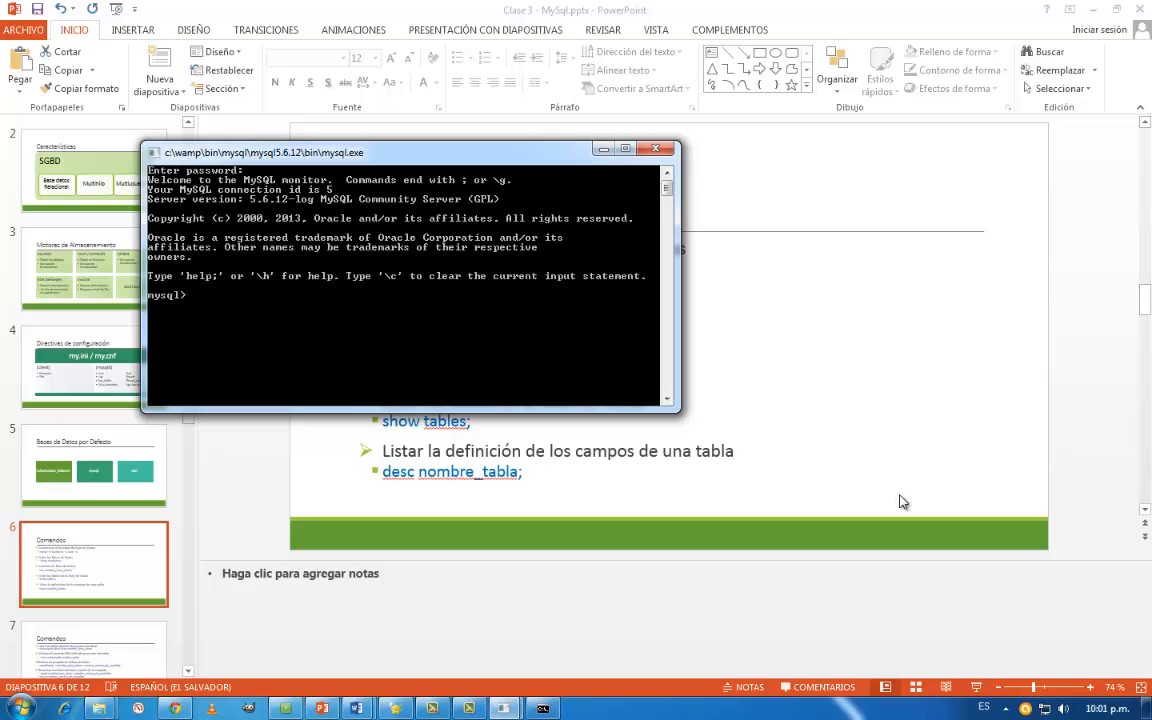
# - Run show databases; in the WampServer MySQL console to list the databases there
pyautogui.write('show databases;')
pyautogui.press('Return')
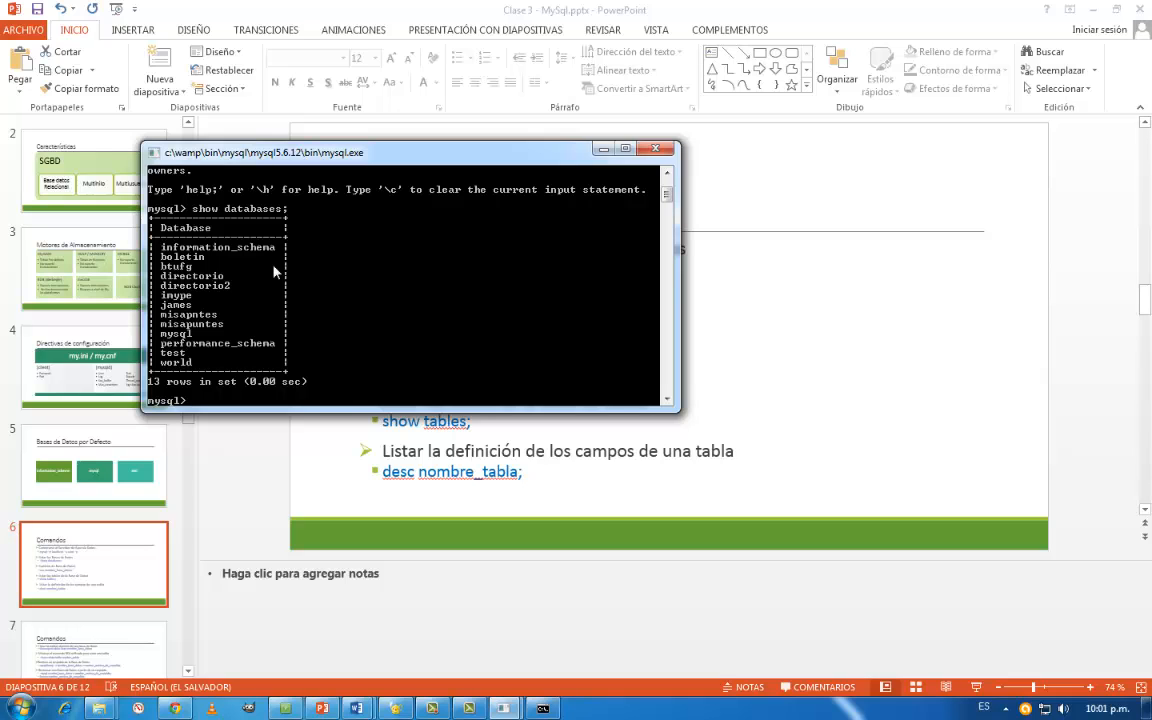
# - Switch to Chrome and open the WampServer homepage at localhost in a new tab
pyautogui.click(175, 708)
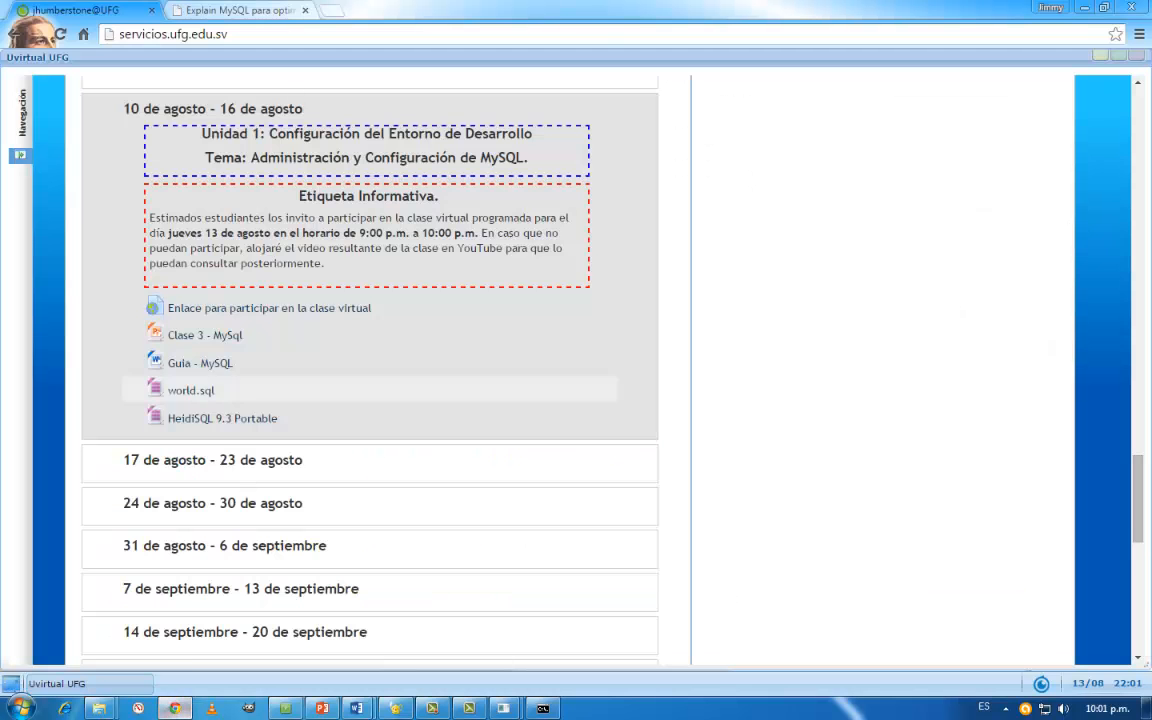
pyautogui.click(332, 12)
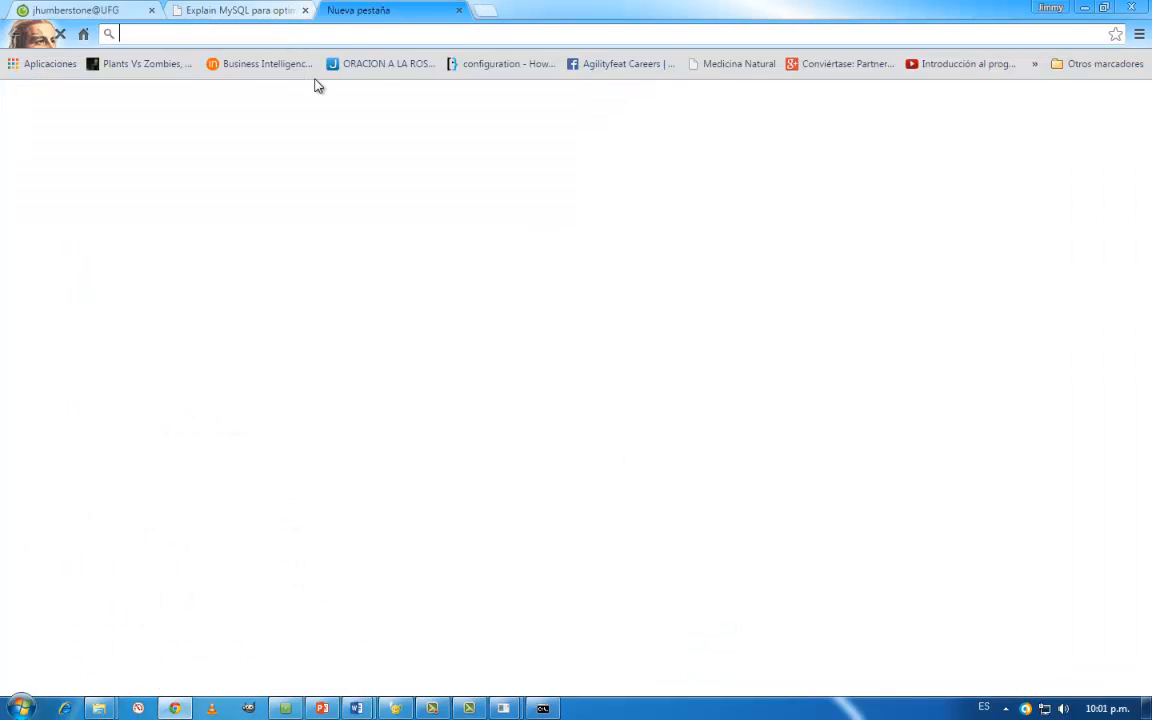
pyautogui.write('localhost')
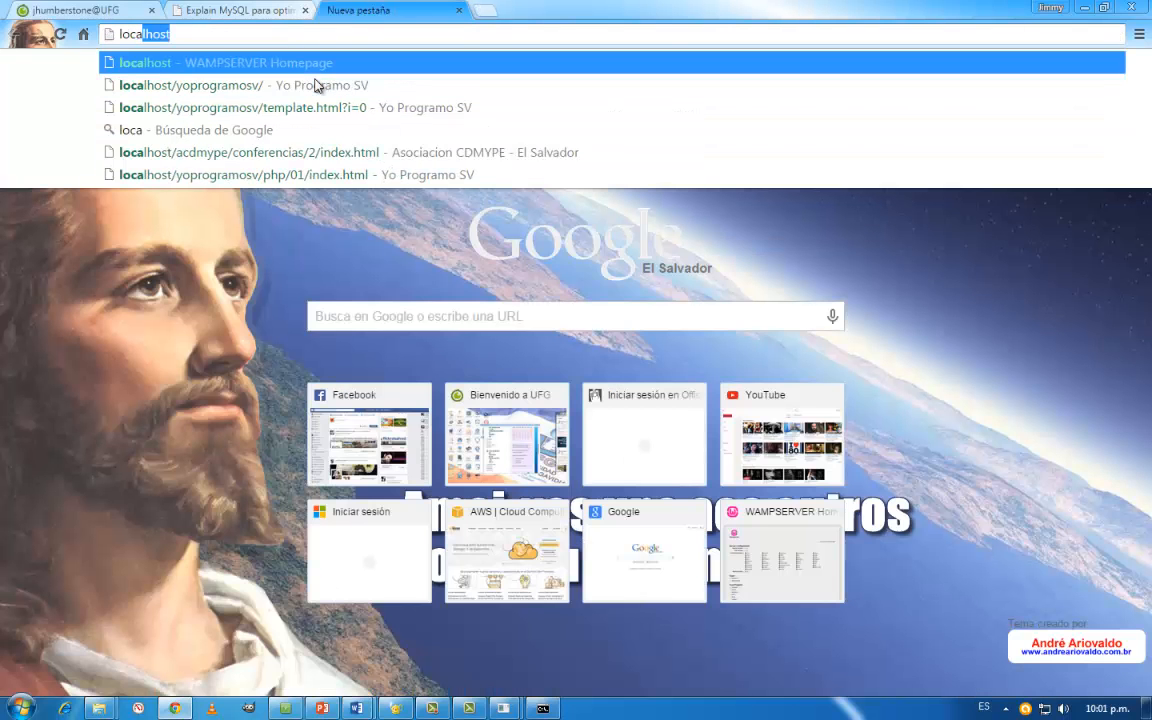
pyautogui.press('Return')
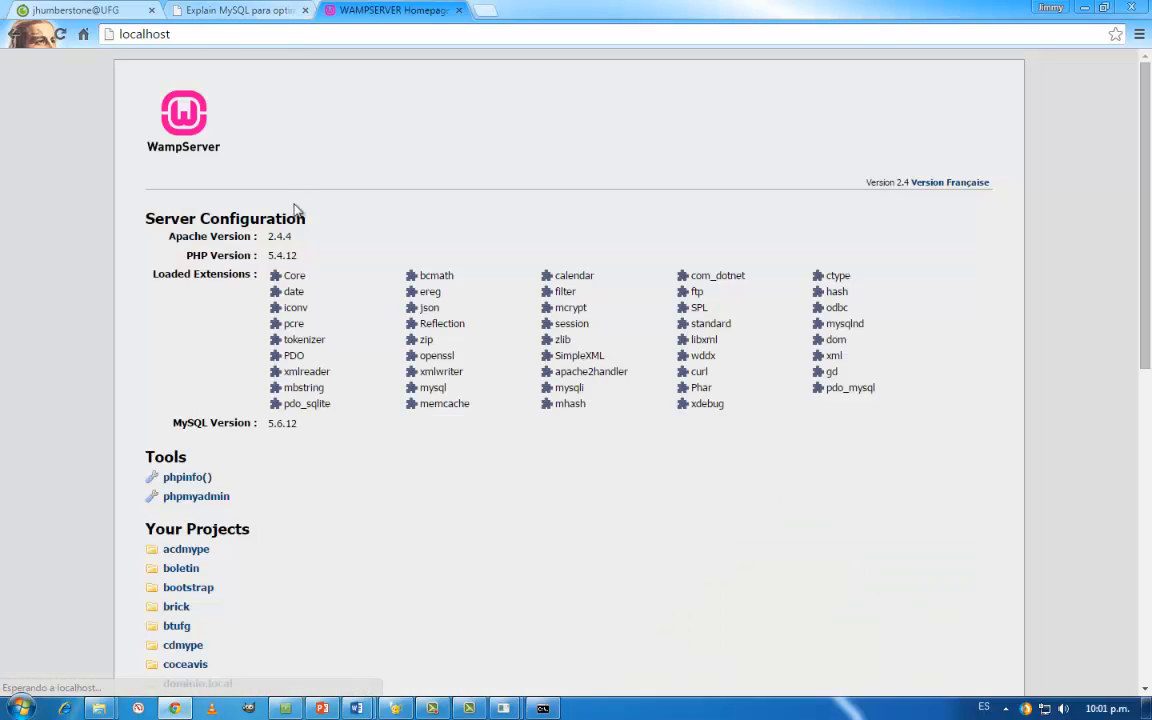
# - Open phpMyAdmin from the WampServer aliases and log in as root with the password field left blank
pyautogui.scroll(-7, 229, 553)
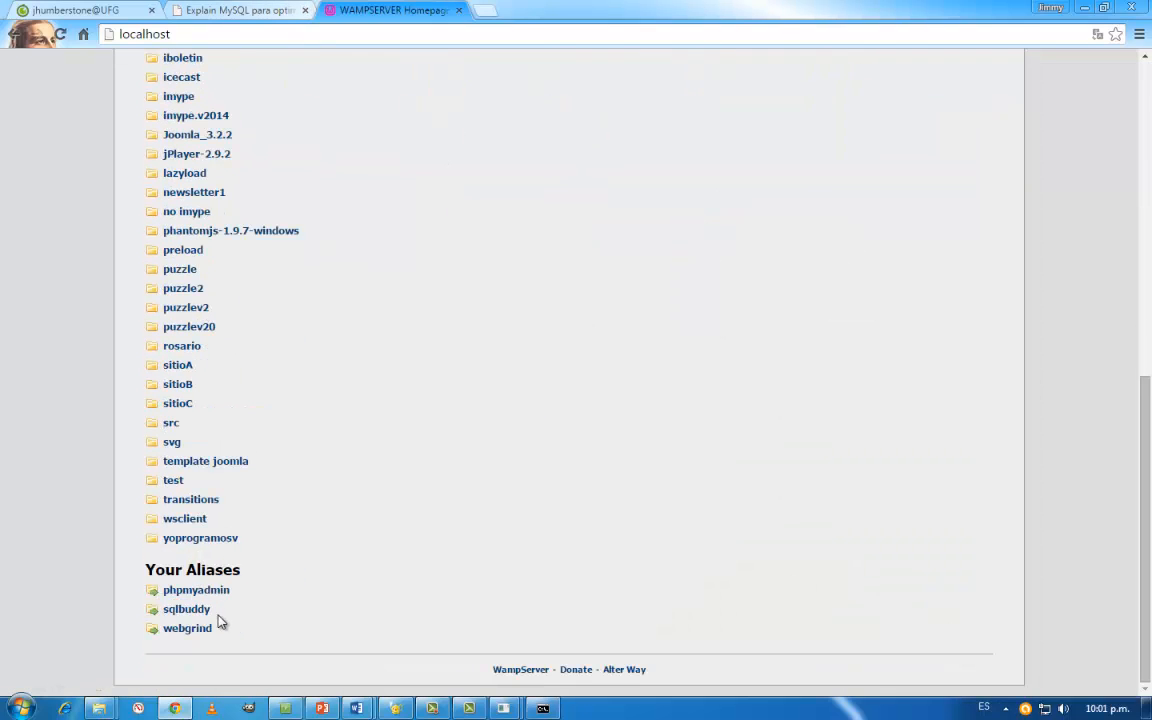
pyautogui.click(211, 594)
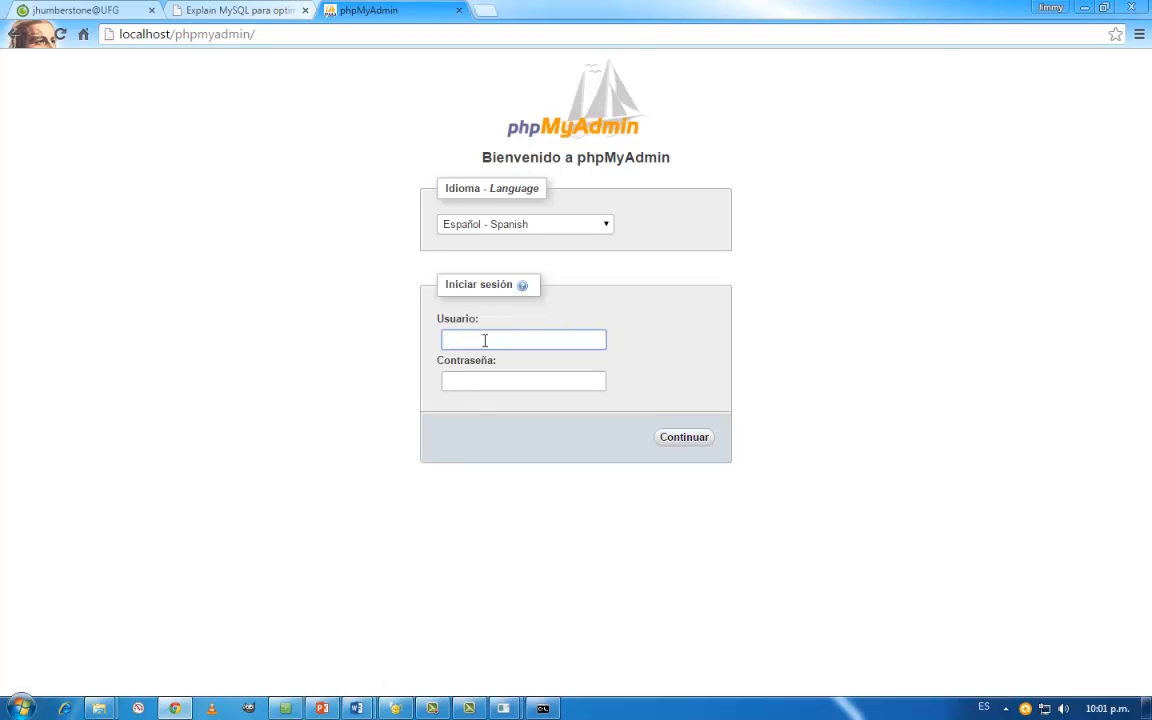
pyautogui.write('root')
pyautogui.click(695, 446)
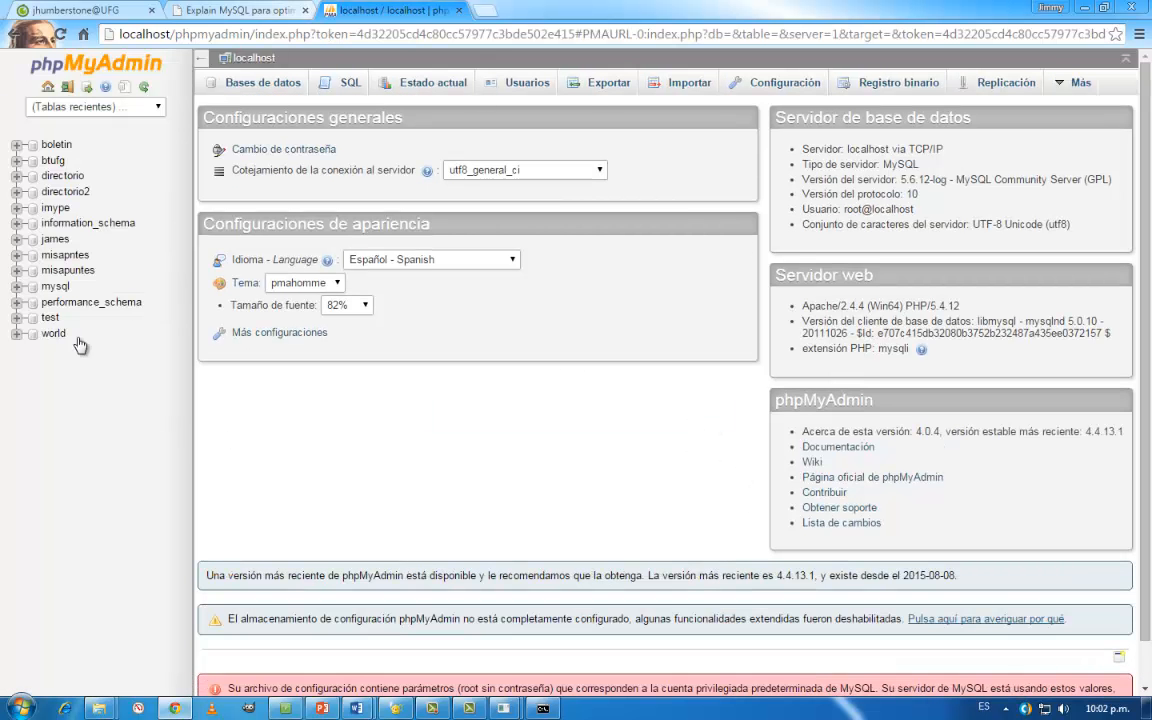
# - Minimize the MySQL console and look at the HeidiSQL 9.3 Portable resource on the course page in Chrome
pyautogui.click(1080, 8)
pyautogui.click(592, 149)
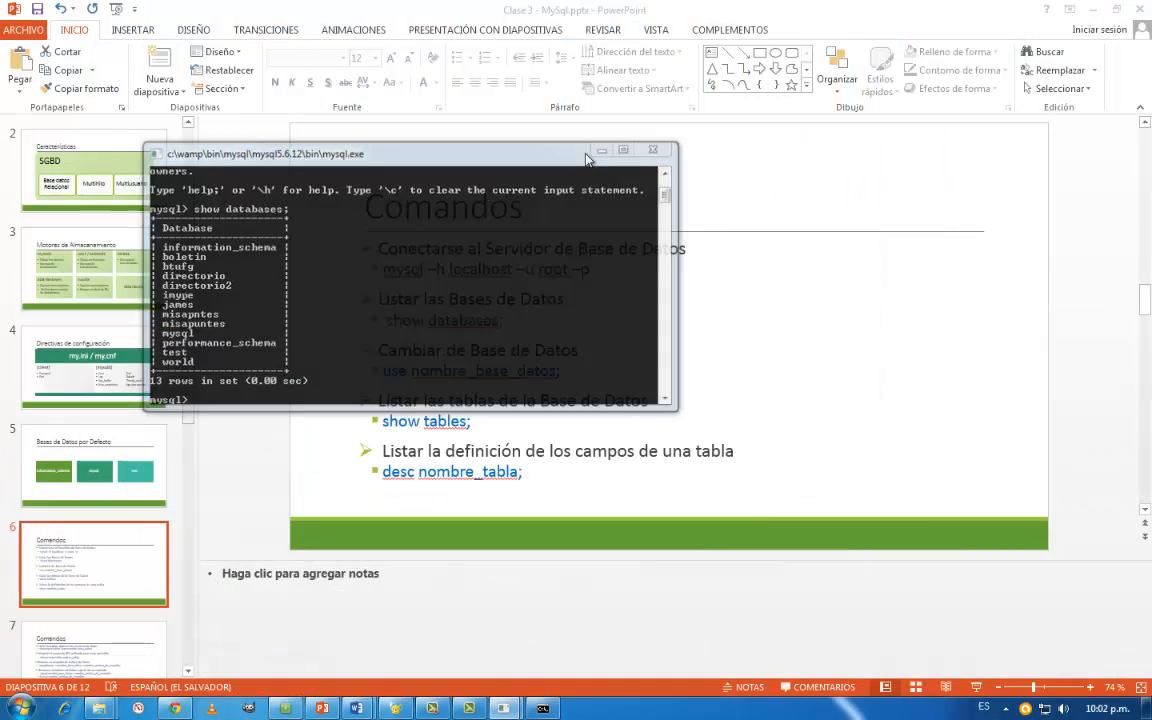
pyautogui.click(178, 706)
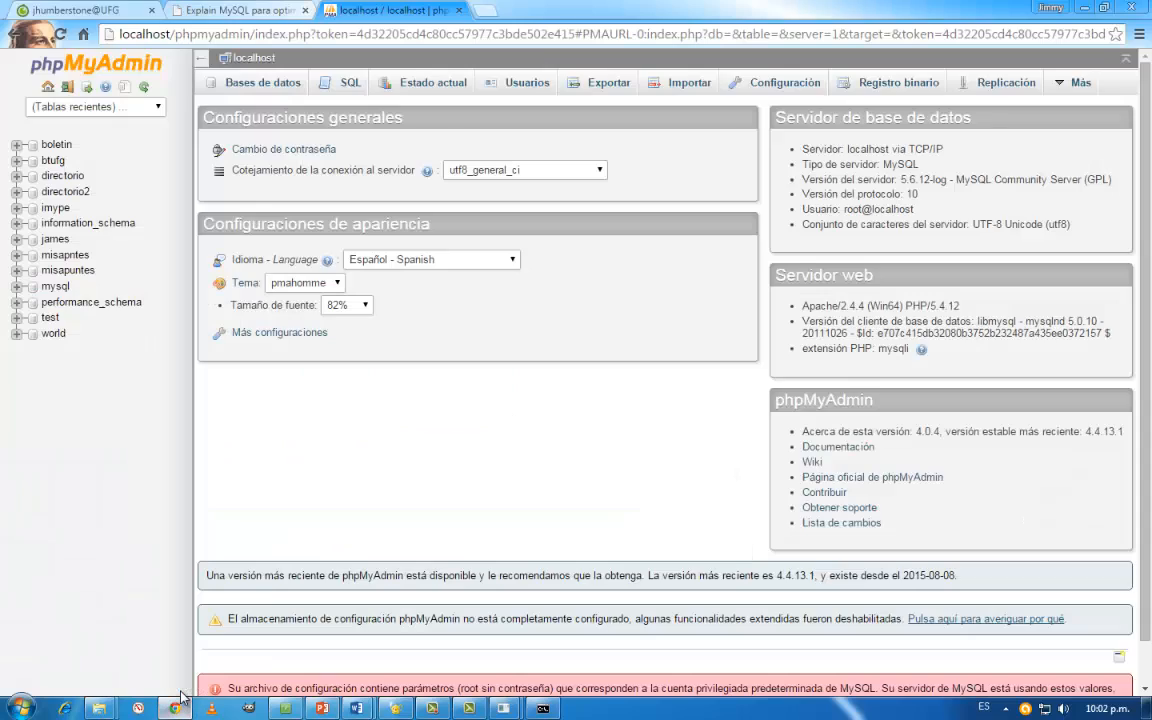
pyautogui.click(135, 8)
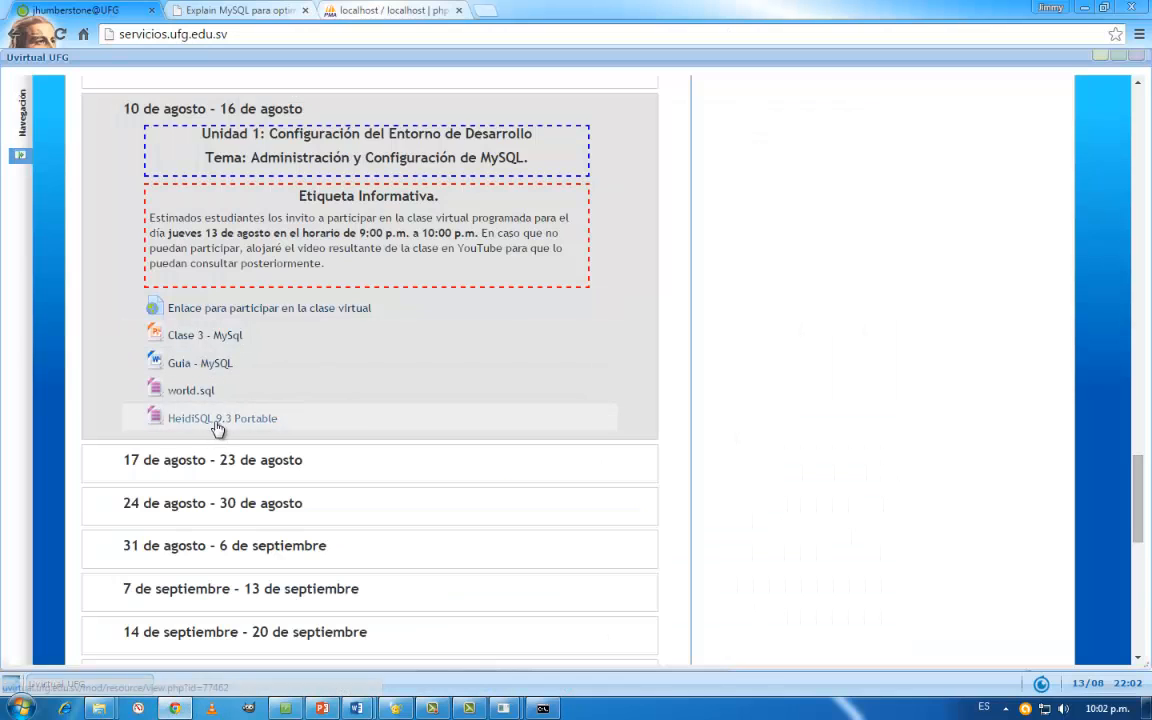
pyautogui.click(1082, 8)
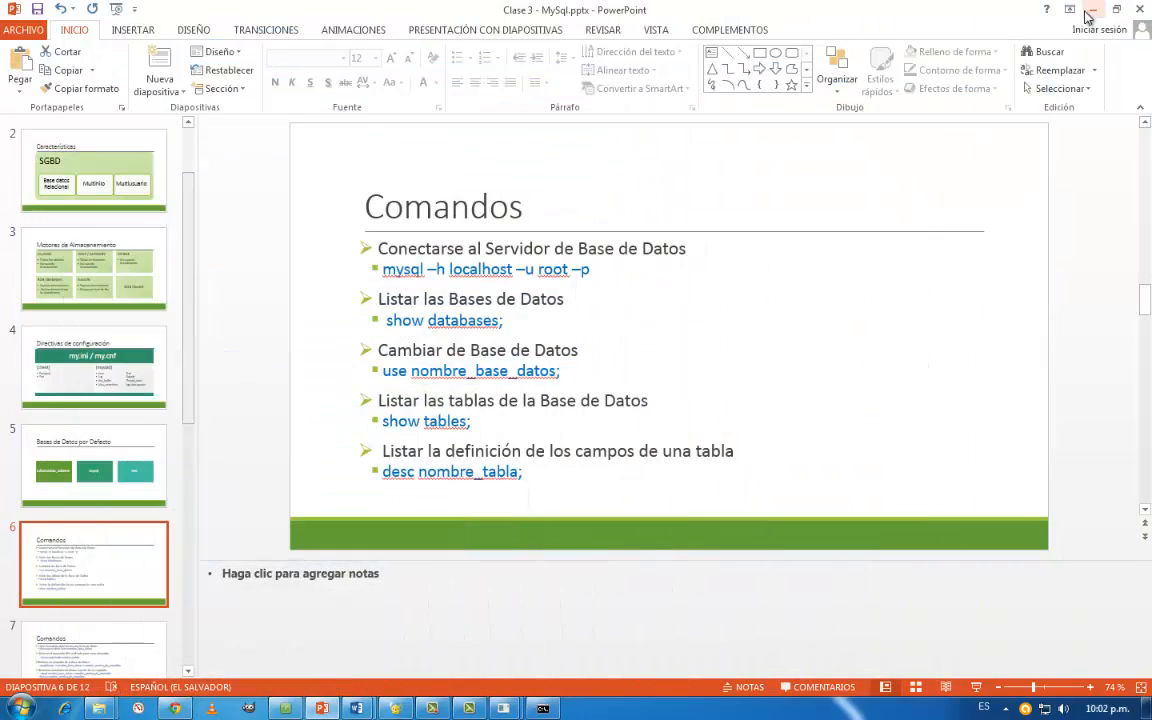
# - Minimize the presentation and launch heidisql.exe from the HeidiSQL_9.3_Portable folder inside the desktop's PRG4 folder
pyautogui.click(1090, 12)
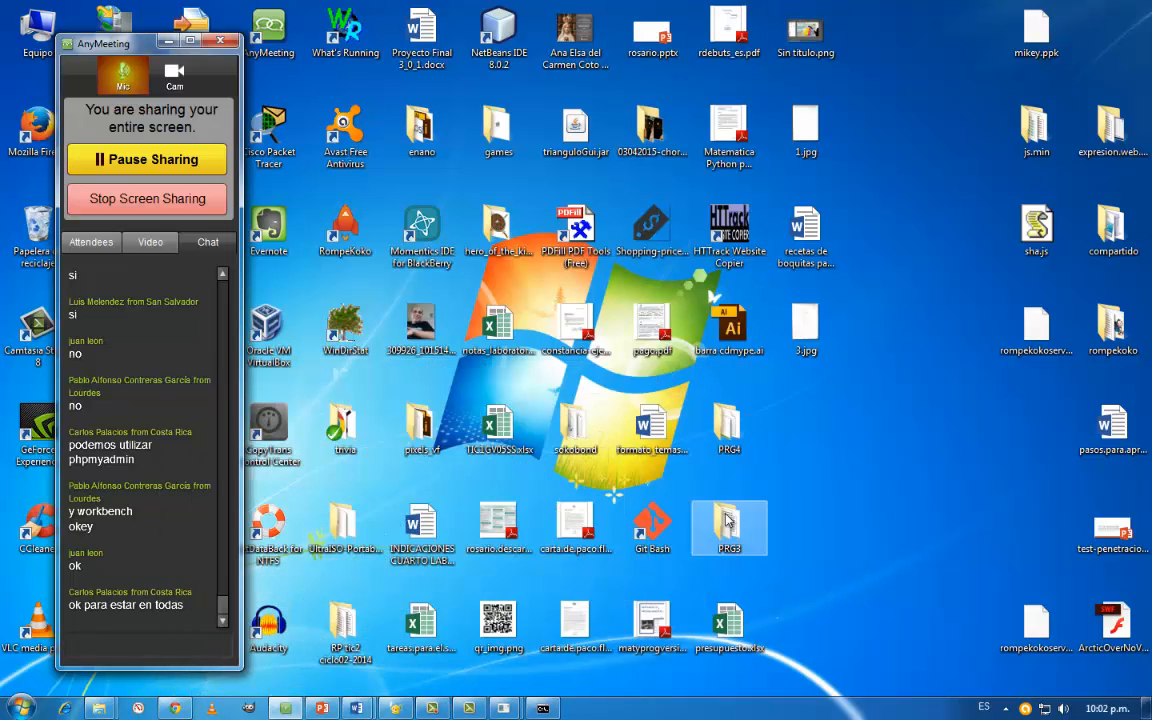
pyautogui.doubleClick(729, 425)
pyautogui.click(275, 318)
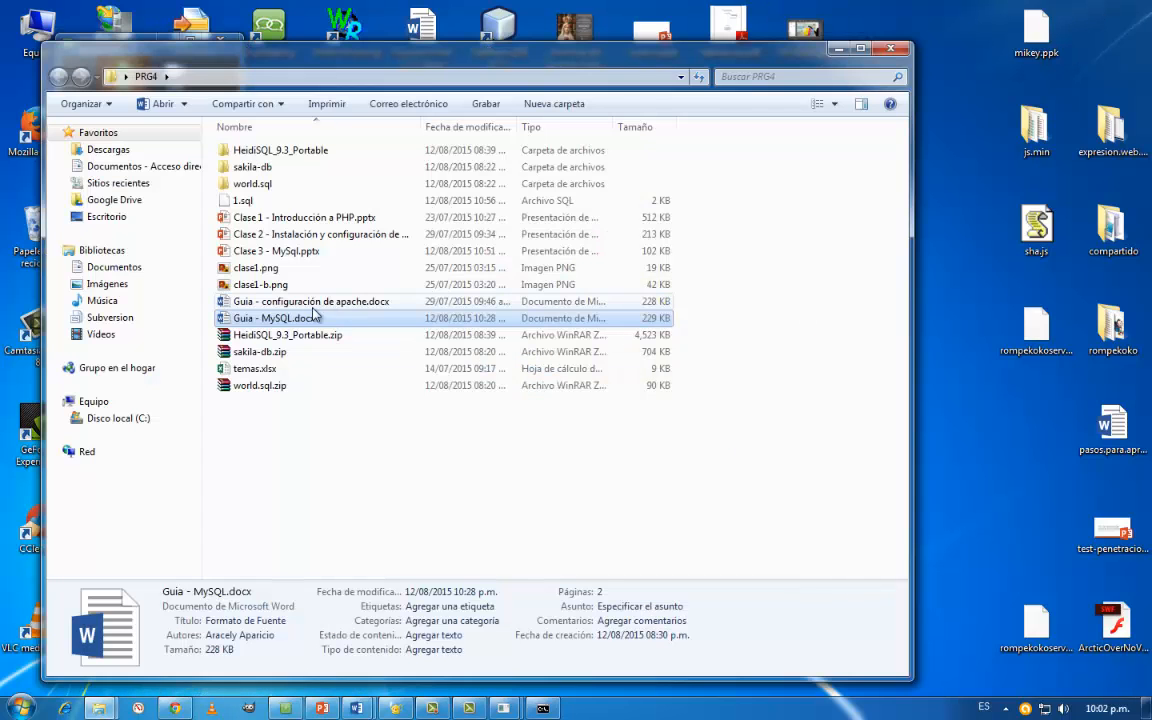
pyautogui.doubleClick(251, 153)
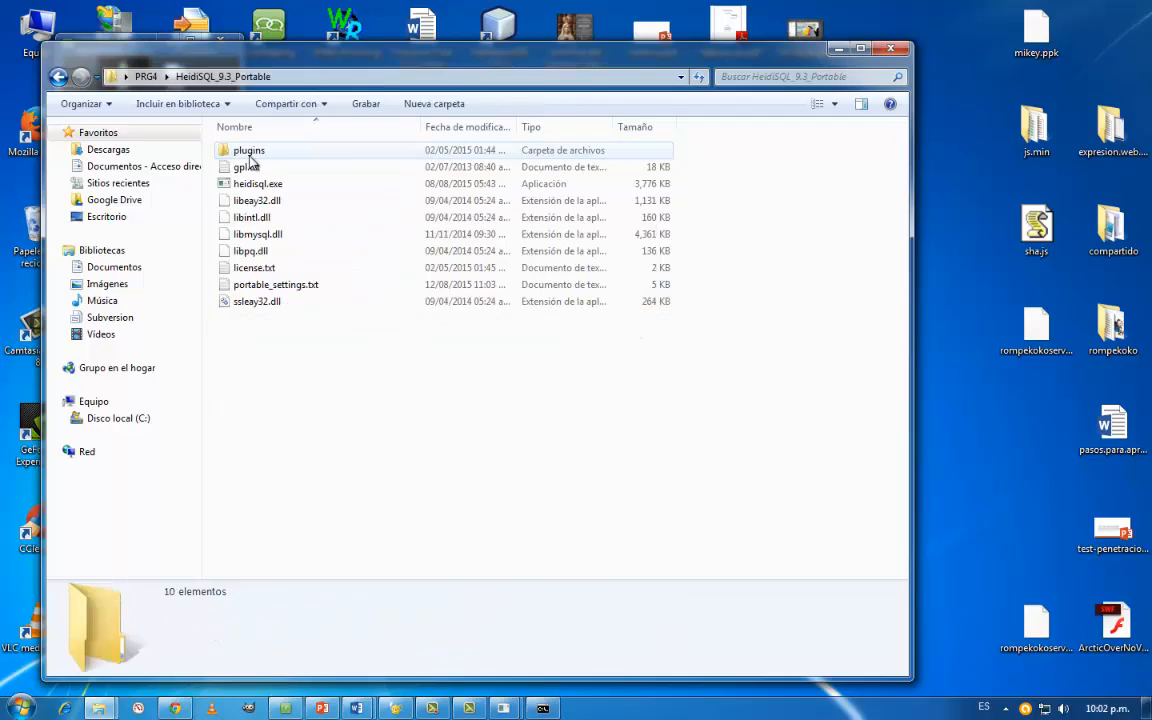
pyautogui.doubleClick(256, 183)
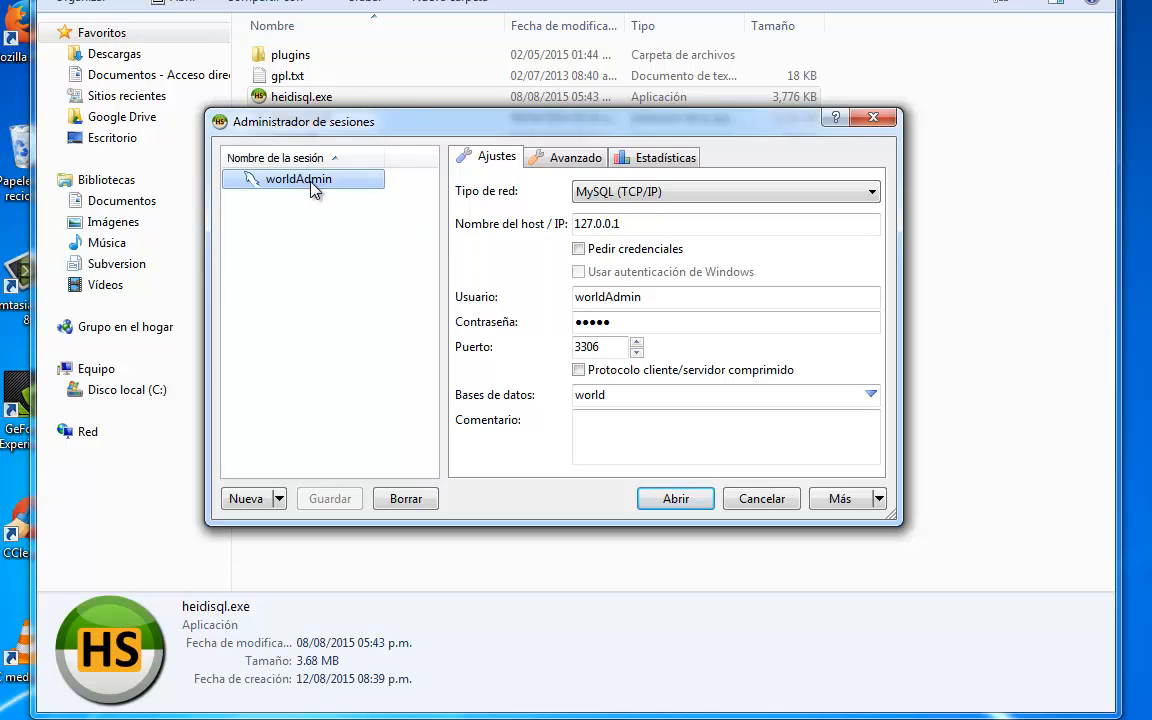
# - Create a new HeidiSQL session for host 127.0.0.1 as root with the password left blank, and open its connection
pyautogui.click(230, 500)
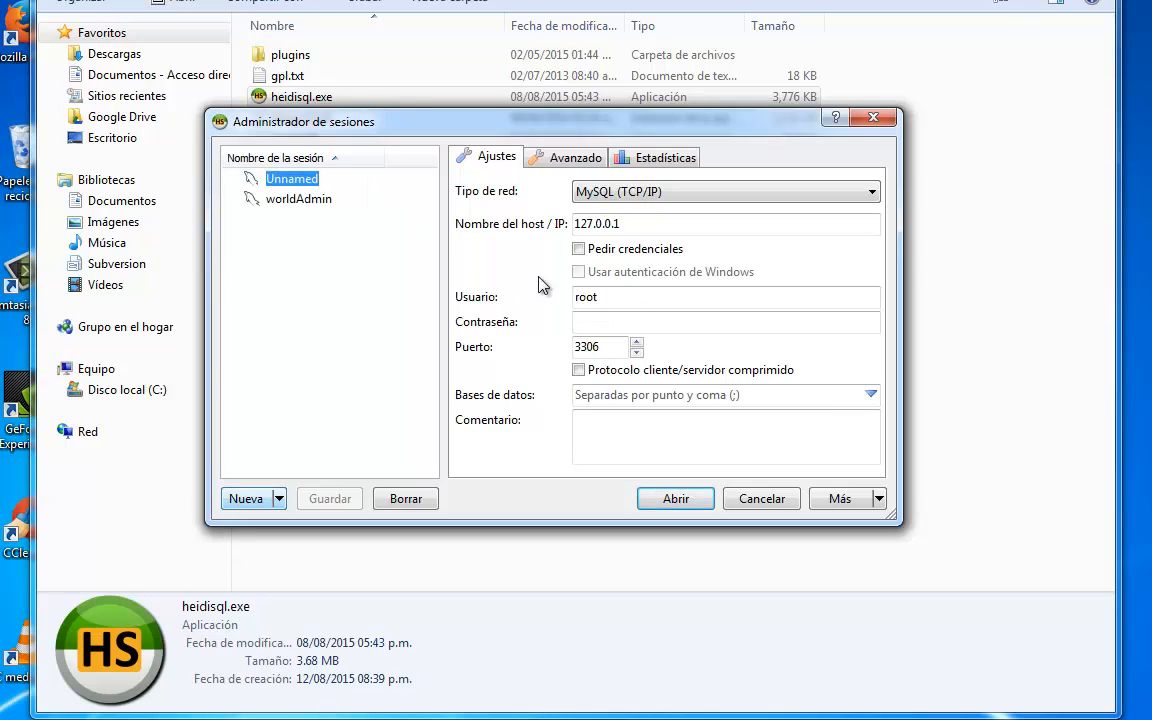
pyautogui.click(610, 322)
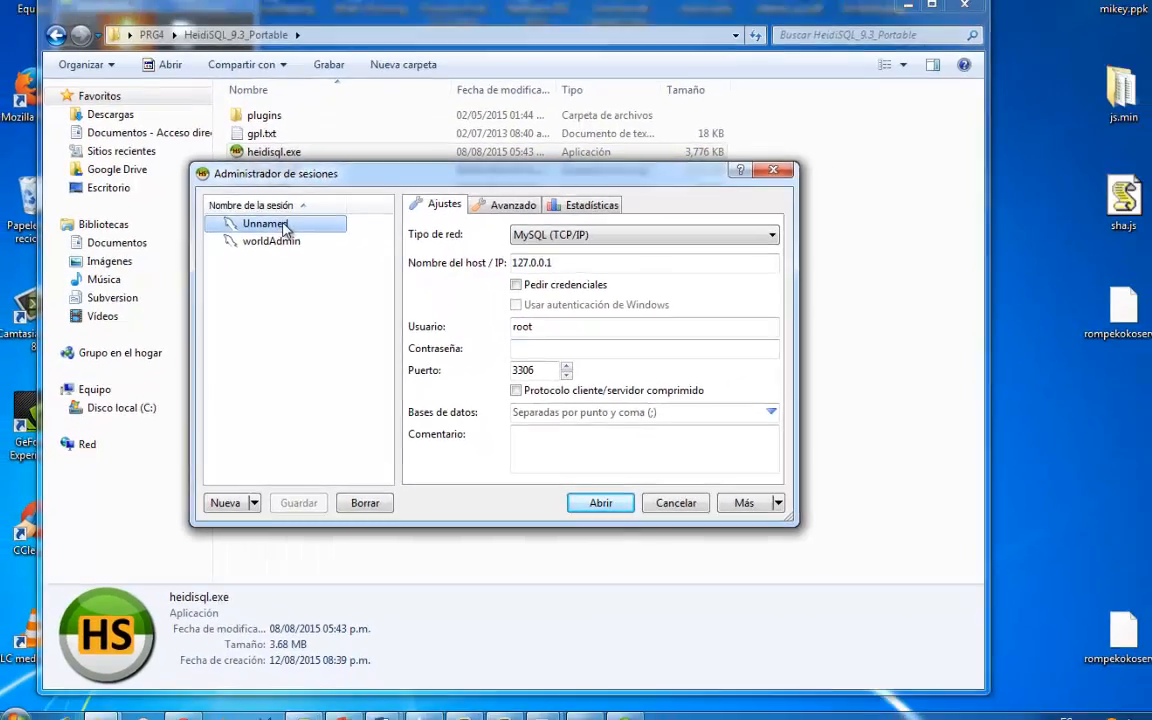
pyautogui.doubleClick(292, 180)
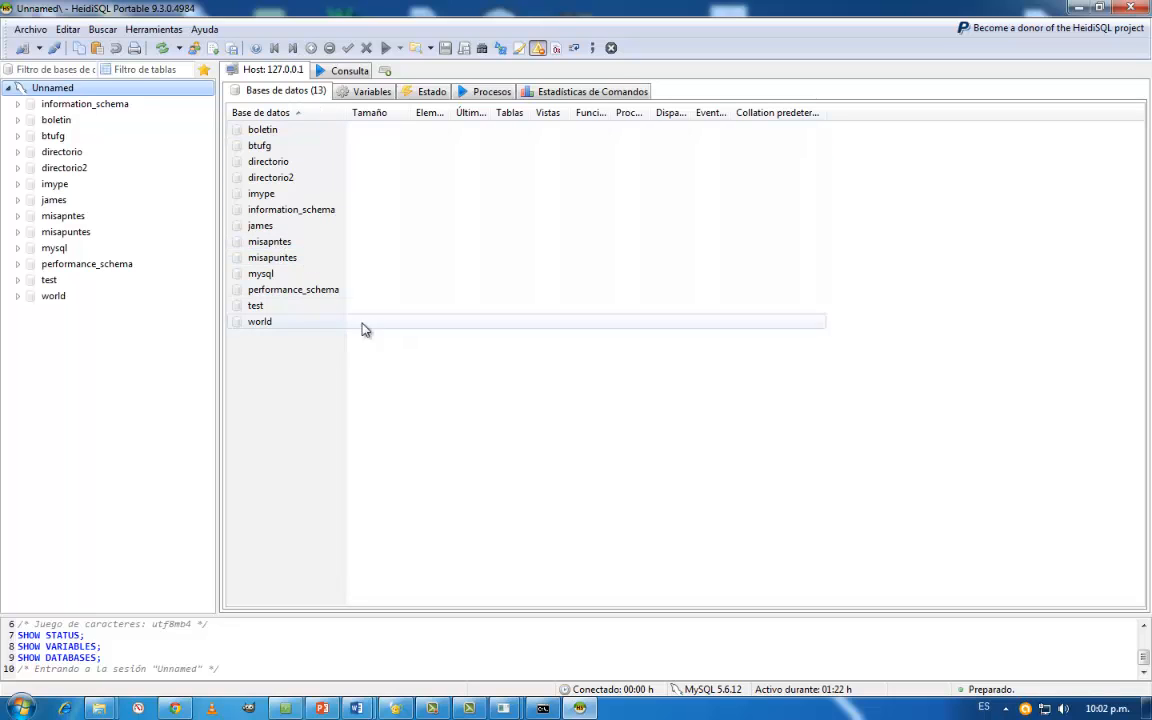
# - Close HeidiSQL, minimize its folder window and return to the Clase 3 - MySql.pptx presentation in PowerPoint
pyautogui.click(1128, 12)
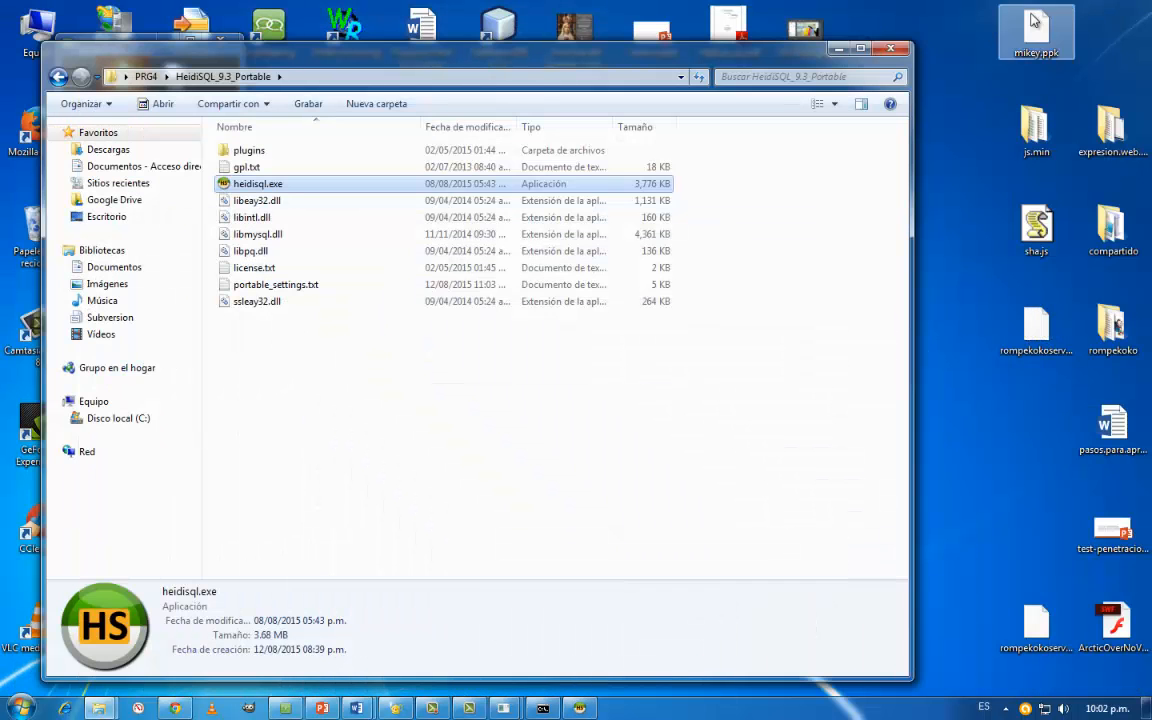
pyautogui.click(840, 47)
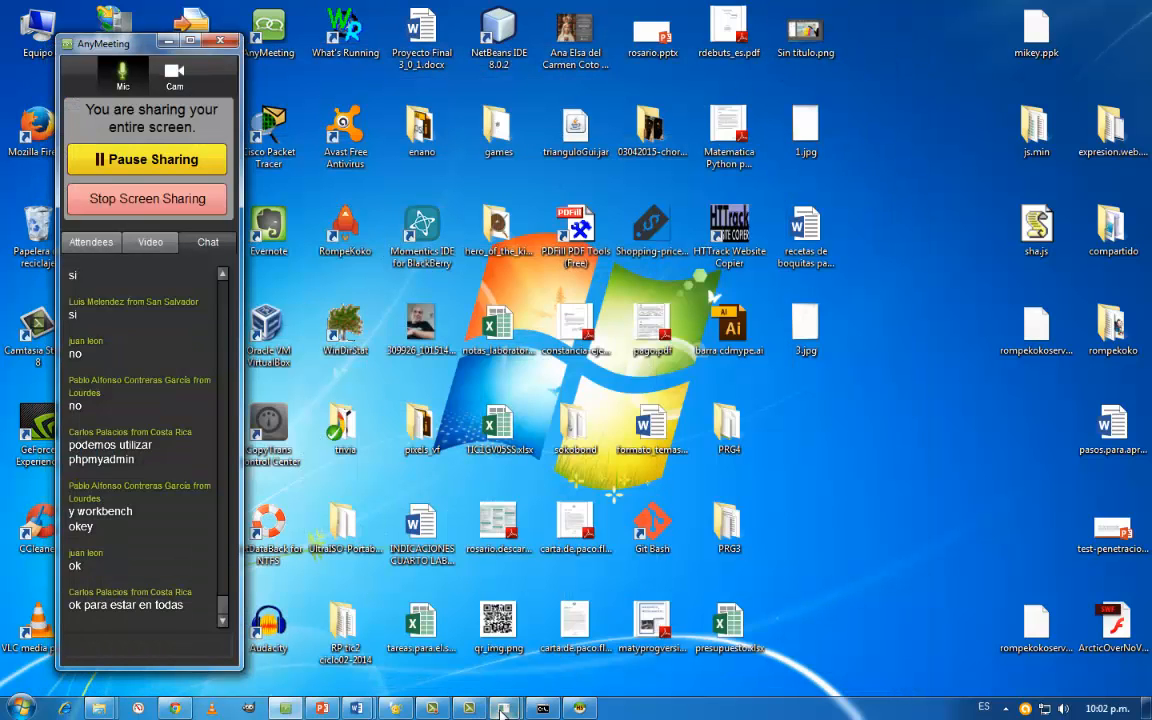
pyautogui.click(321, 709)
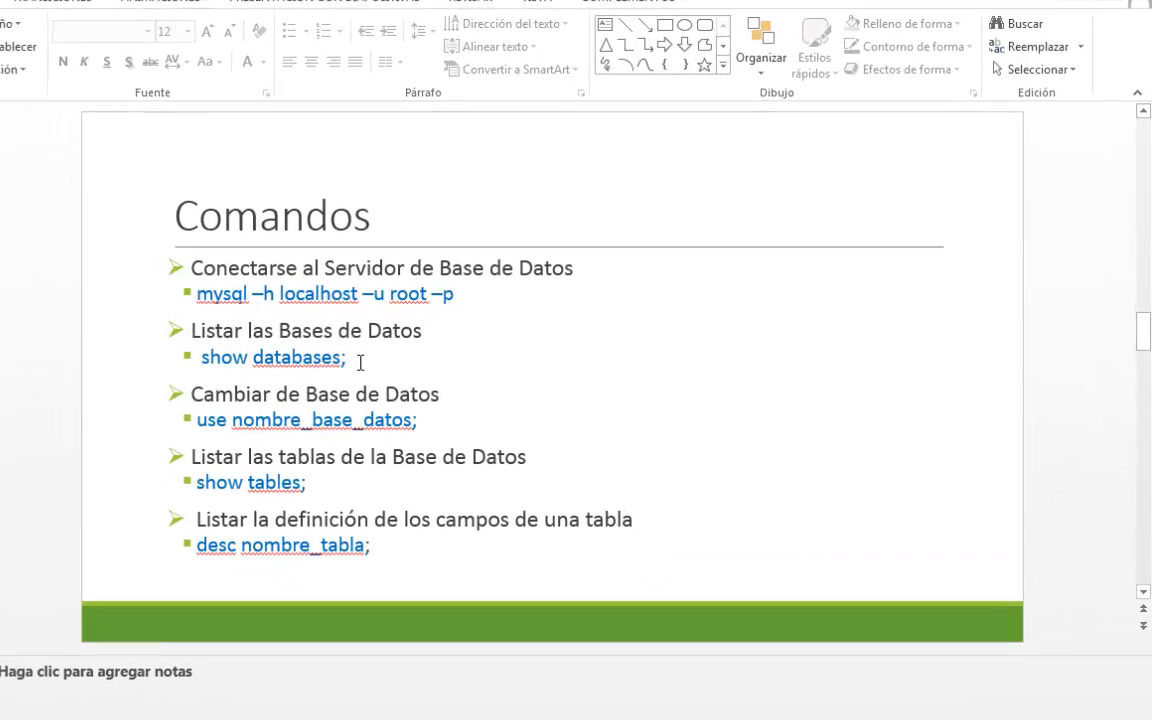
# - Highlight the show databases; command and the use keyword on the Comandos slide to point them out
pyautogui.moveTo(540, 321); pyautogui.dragTo(387, 323)
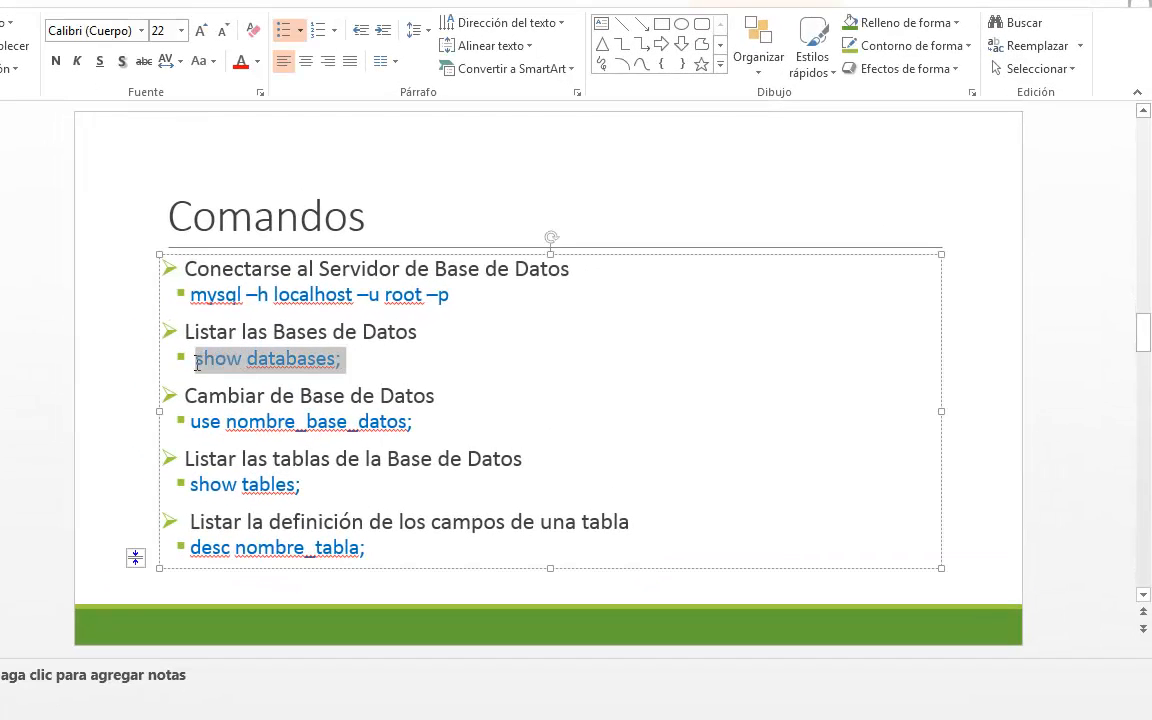
pyautogui.click(459, 371)
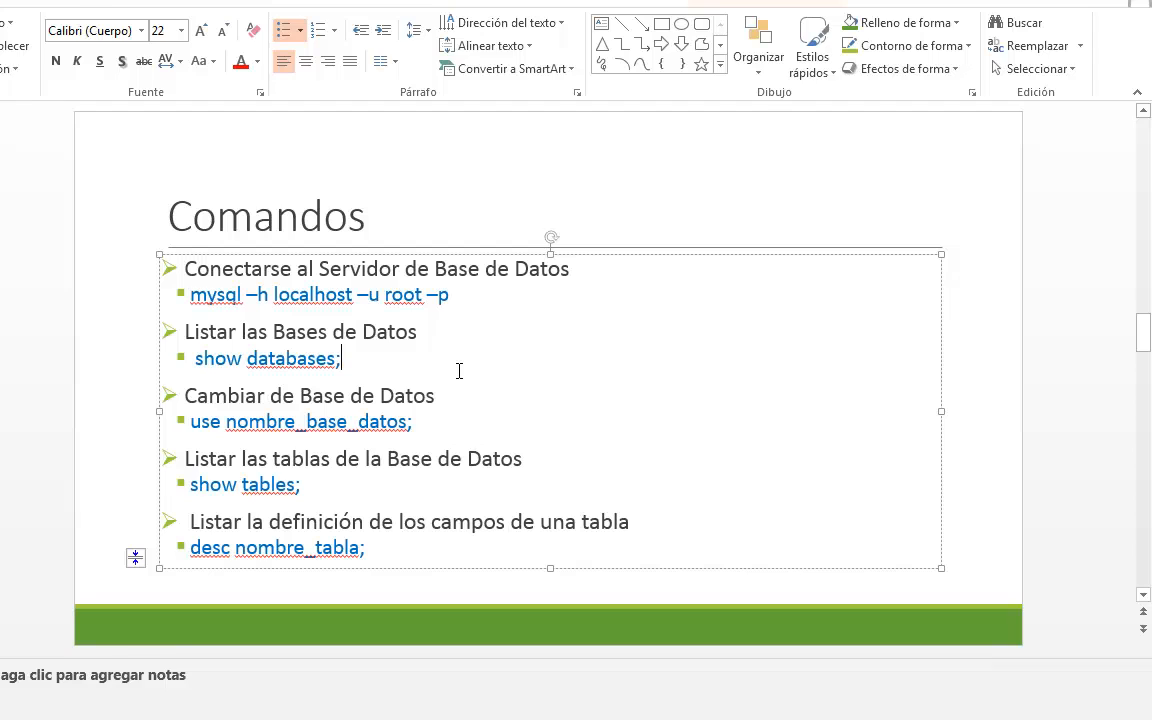
pyautogui.click(483, 481)
pyautogui.doubleClick(221, 421)
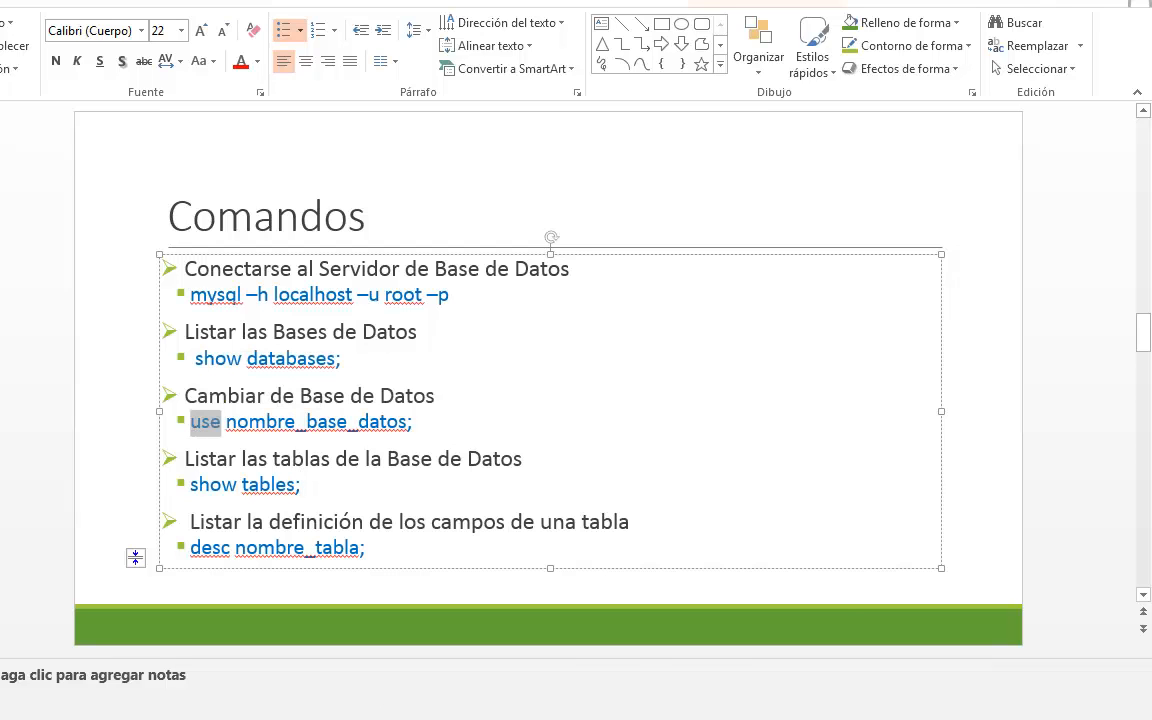
# - Switch to the MySQL console and select the boletin database with use boletin;
pyautogui.hotkey('alt', 'Tab')
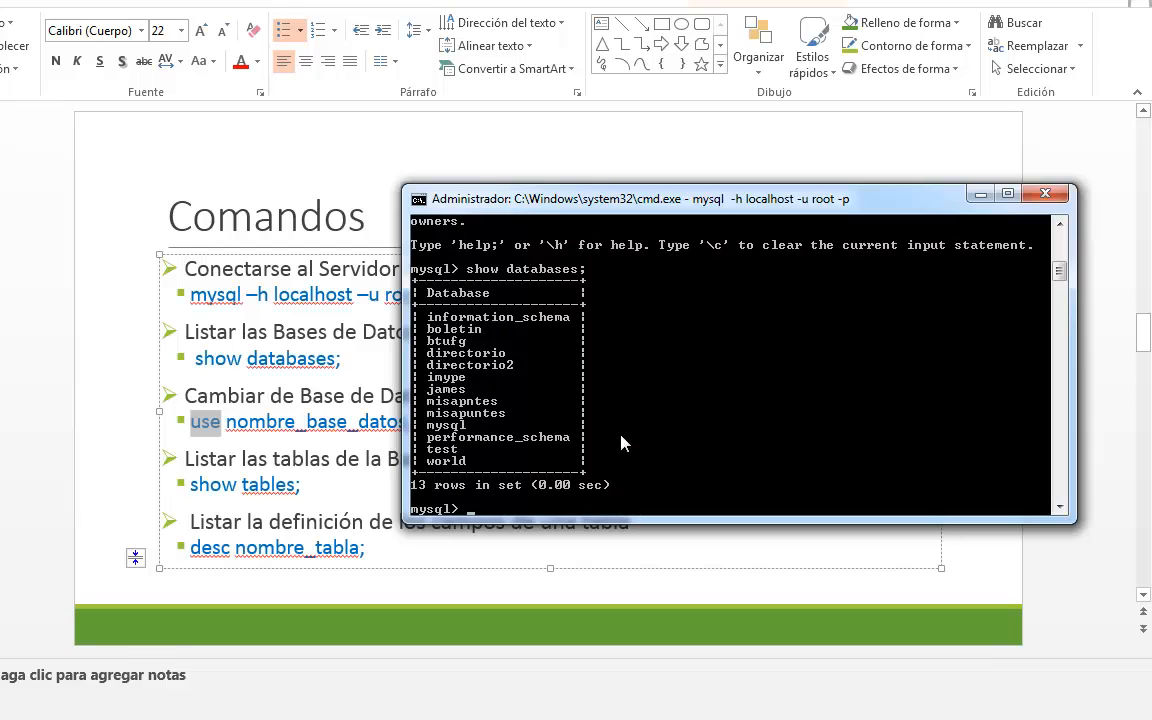
pyautogui.write('usd')
pyautogui.press('BackSpace')
pyautogui.write('s')
pyautogui.press('BackSpace')
pyautogui.write('e boletin;')
pyautogui.press('Return')
# - List the boletin database's tables with show tables; and make the console window taller to fit the whole listing
pyautogui.write('sh')
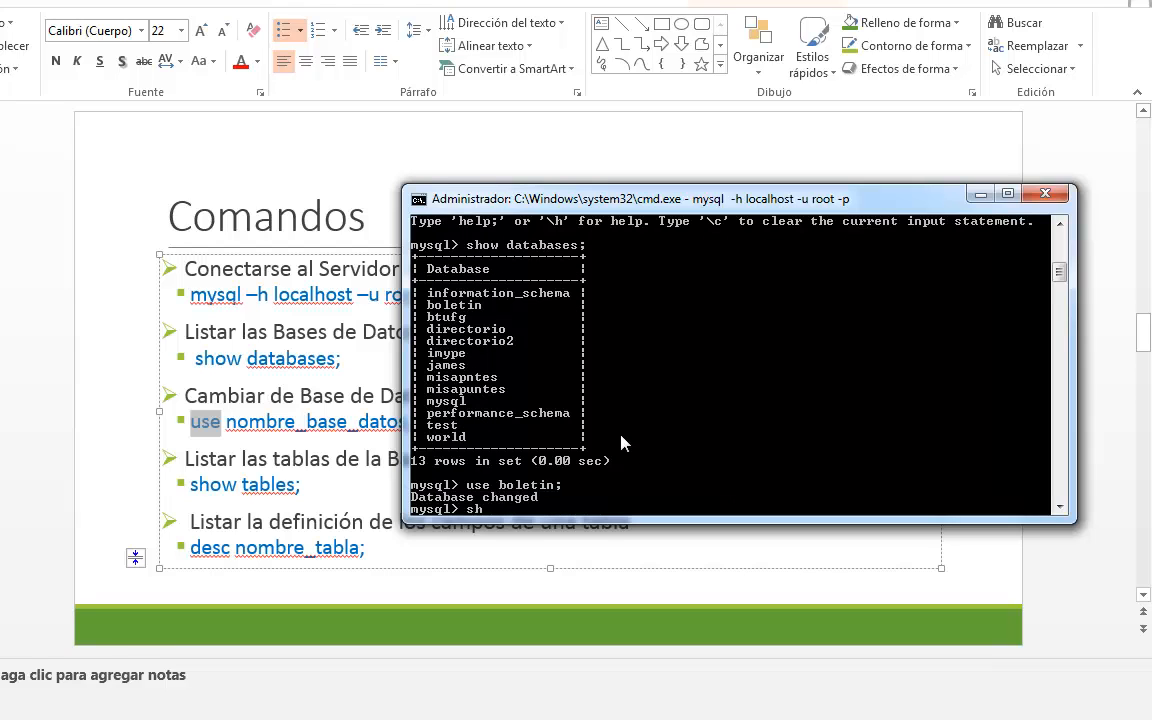
pyautogui.write('ow')
pyautogui.write('tables;')
pyautogui.press('Return')
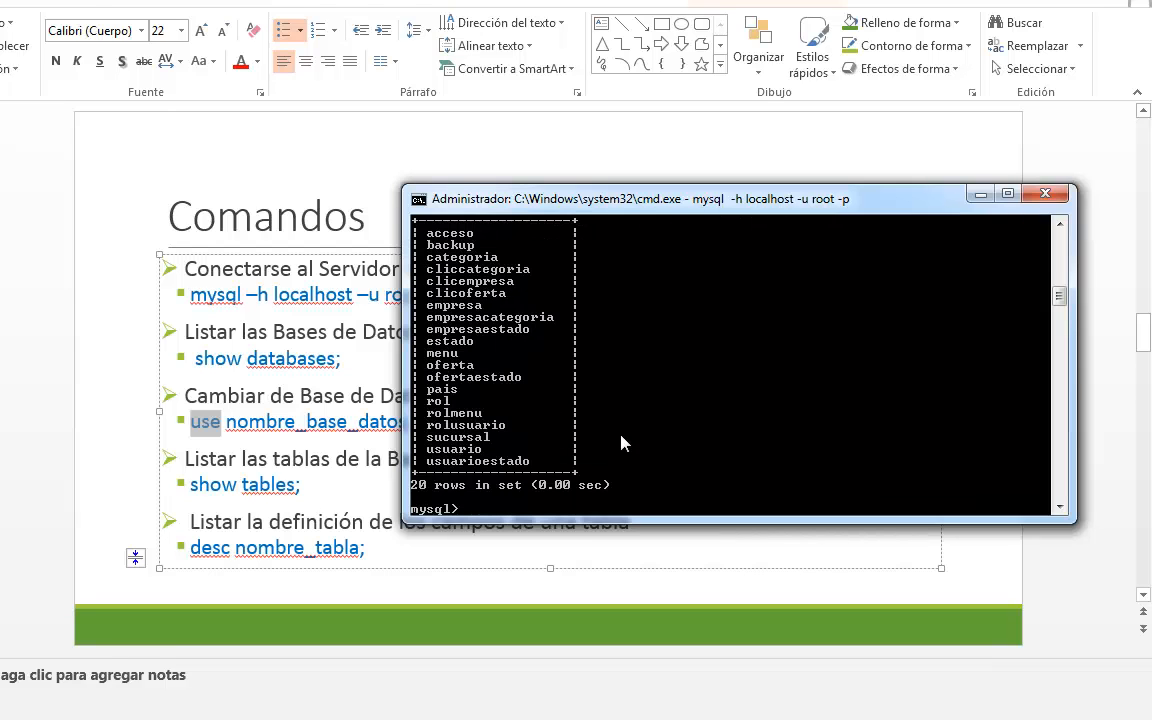
pyautogui.scroll(2, 726, 441)
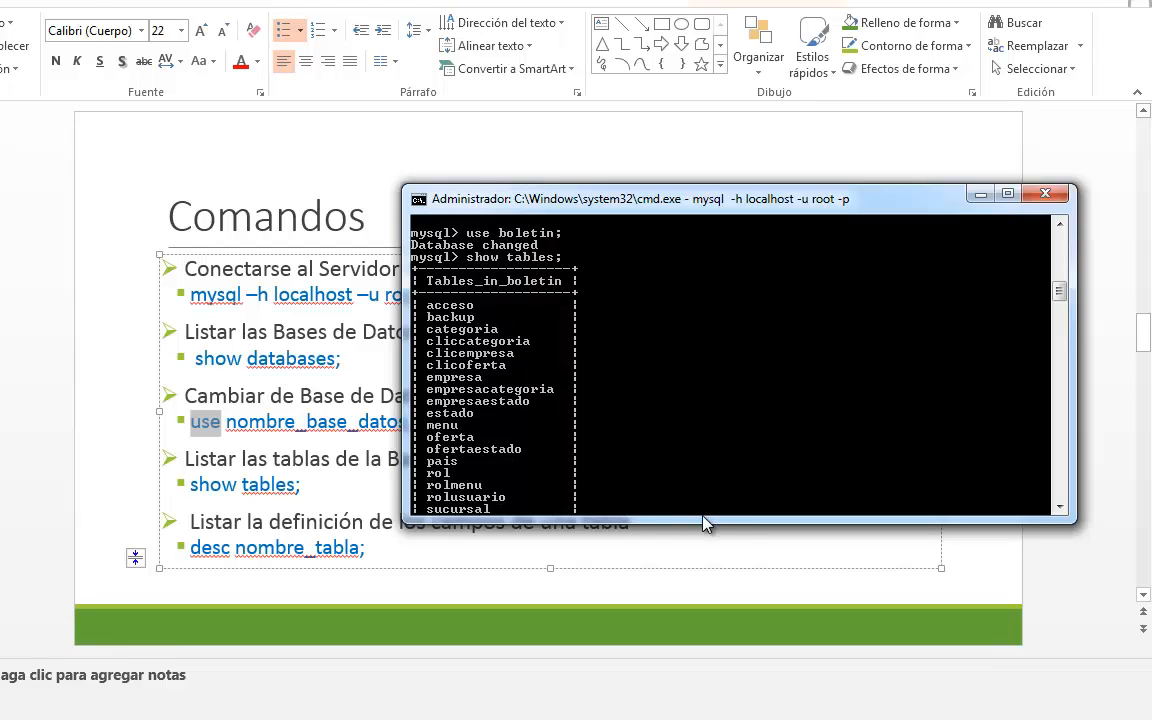
pyautogui.moveTo(704, 523); pyautogui.dragTo(718, 689)
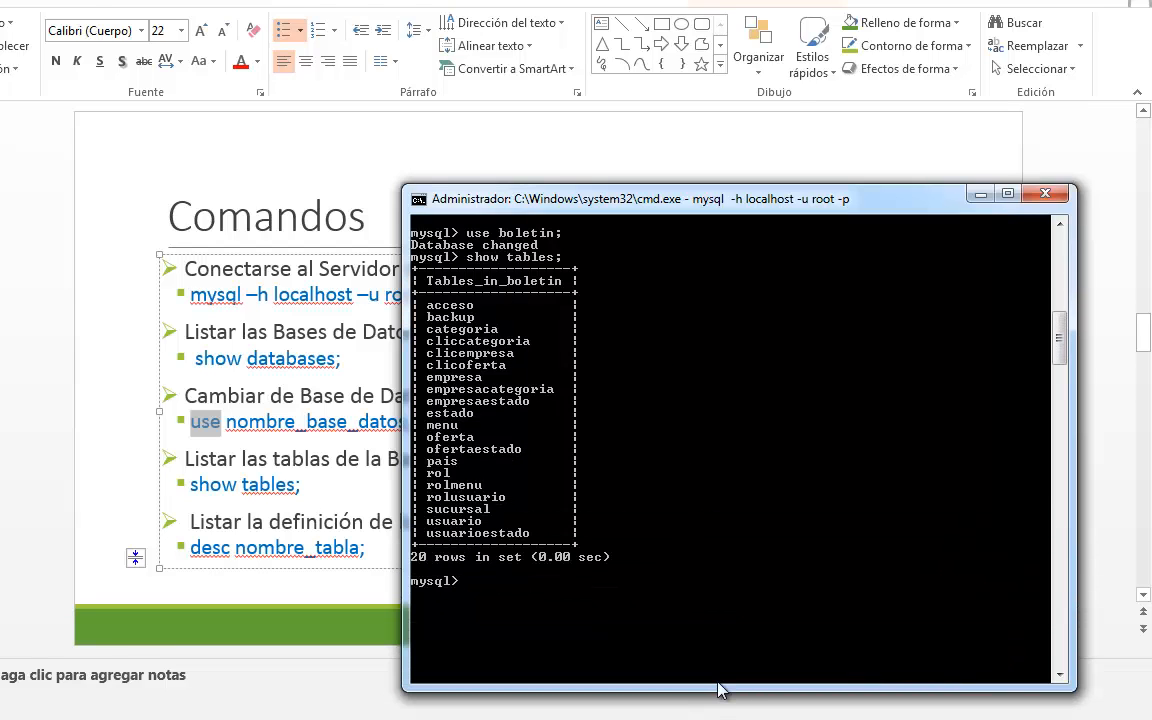
# - Change to the test database with use test and list its tables with show tables;
pyautogui.write('use test')
pyautogui.press('Return')
pyautogui.write('show')
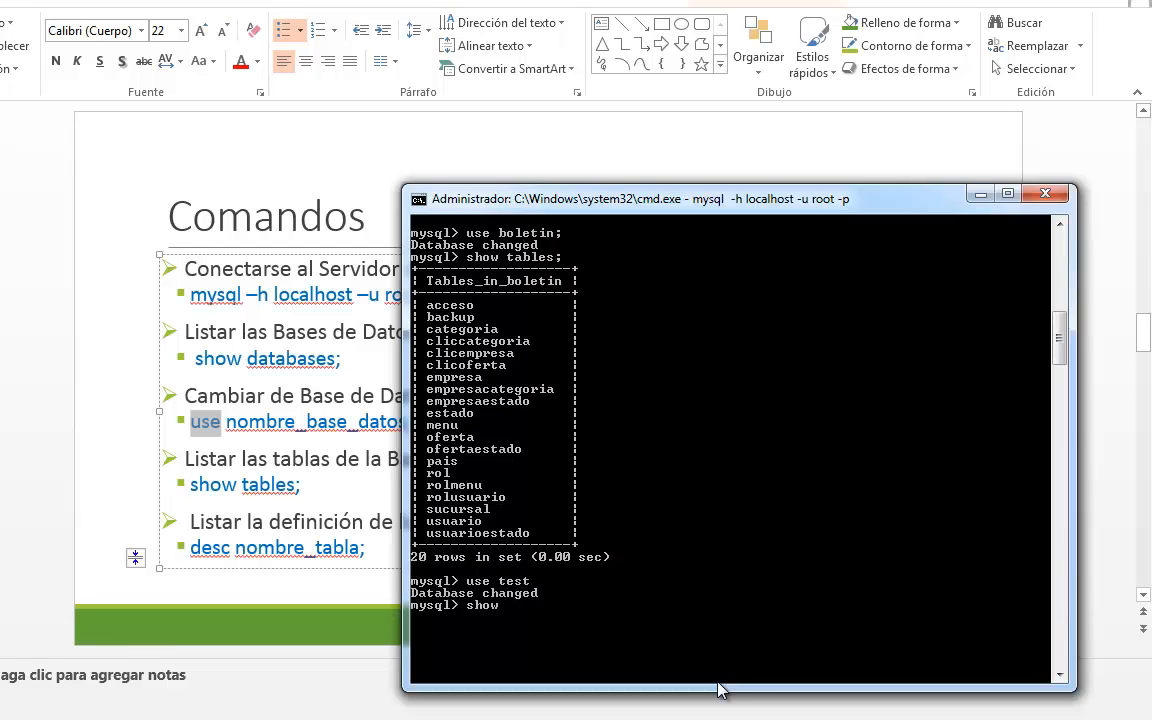
pyautogui.write(' tables;')
pyautogui.press('Return')
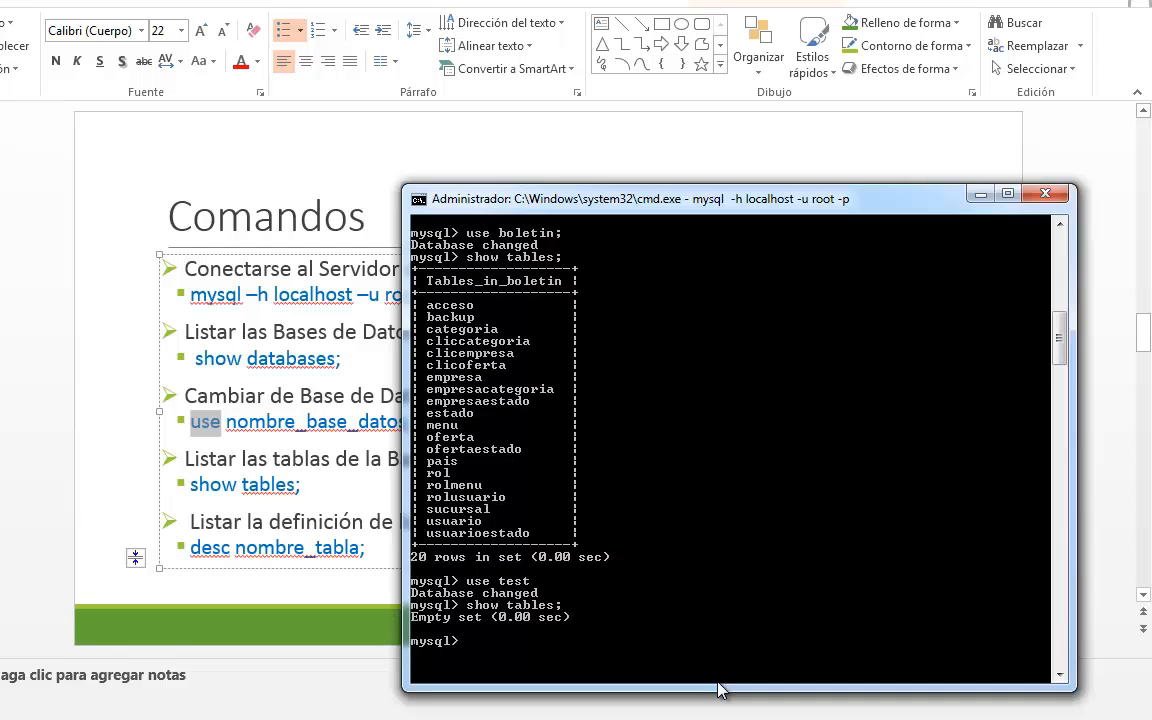
# - Check the earlier database list in the console and change to the imype database with use imype;
pyautogui.write('use ve')
pyautogui.press('BackSpace')
pyautogui.press('BackSpace')
pyautogui.scroll(6, 604, 386)
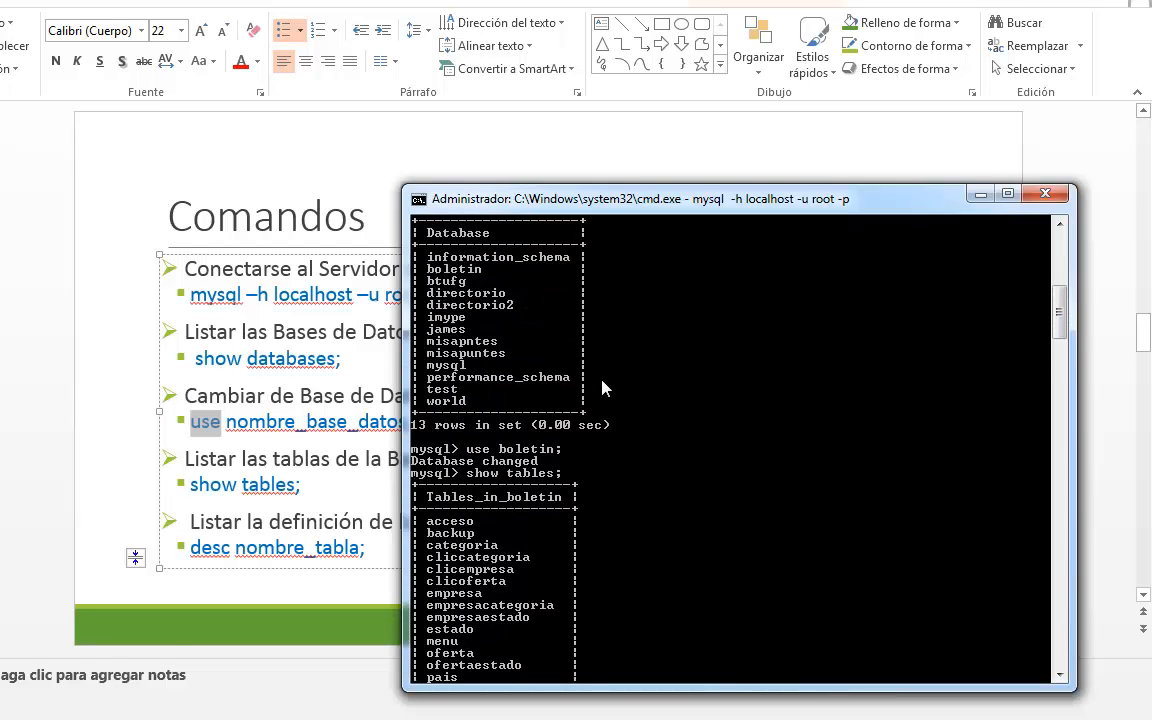
pyautogui.scroll(-8, 604, 387)
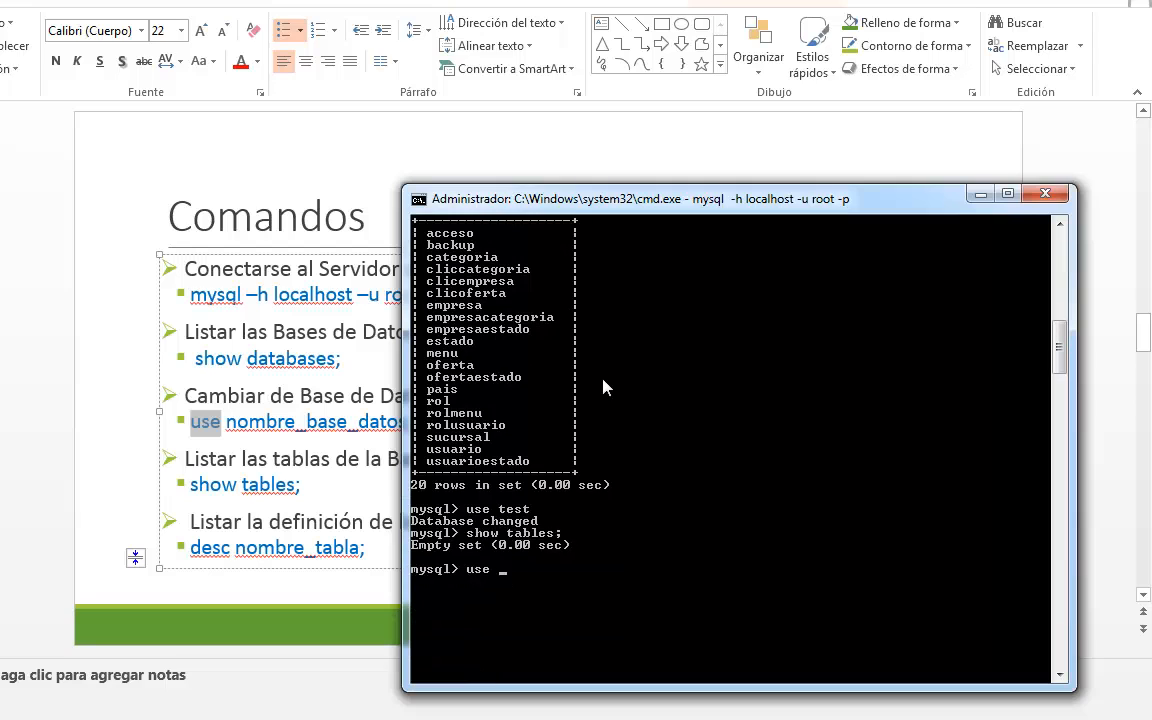
pyautogui.write('imype;')
pyautogui.press('Return')
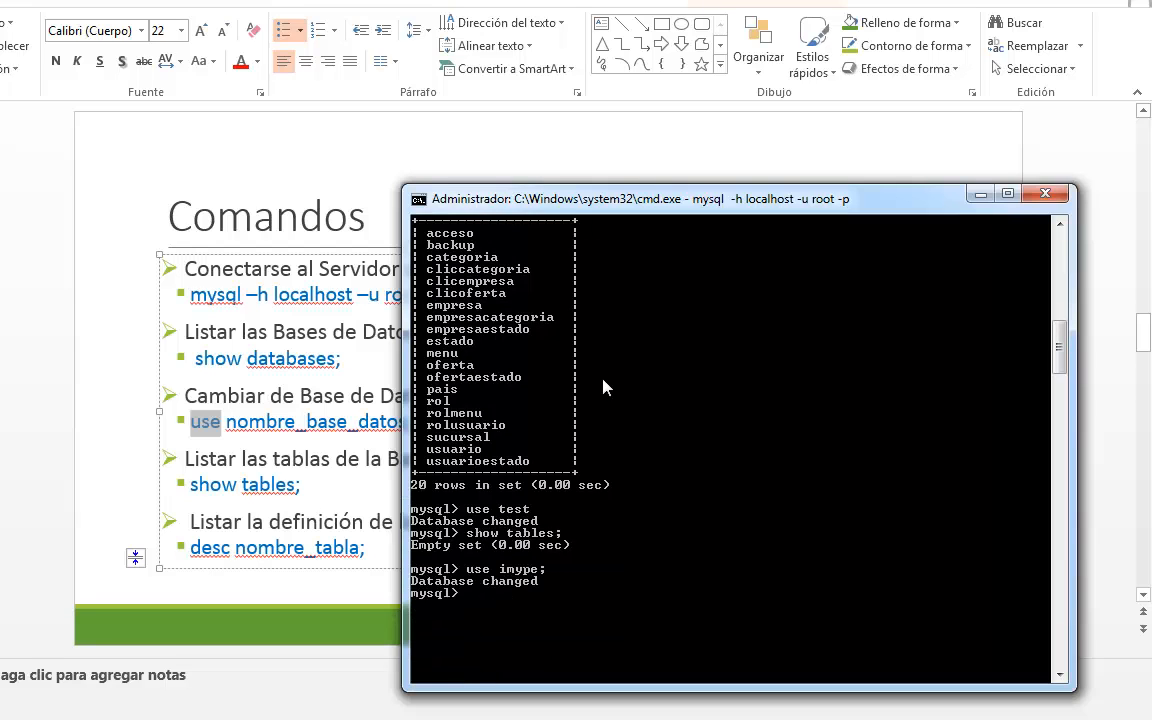
# - List the tables of the imype database with show tables;
pyautogui.write('show tables;')
pyautogui.press('Return')
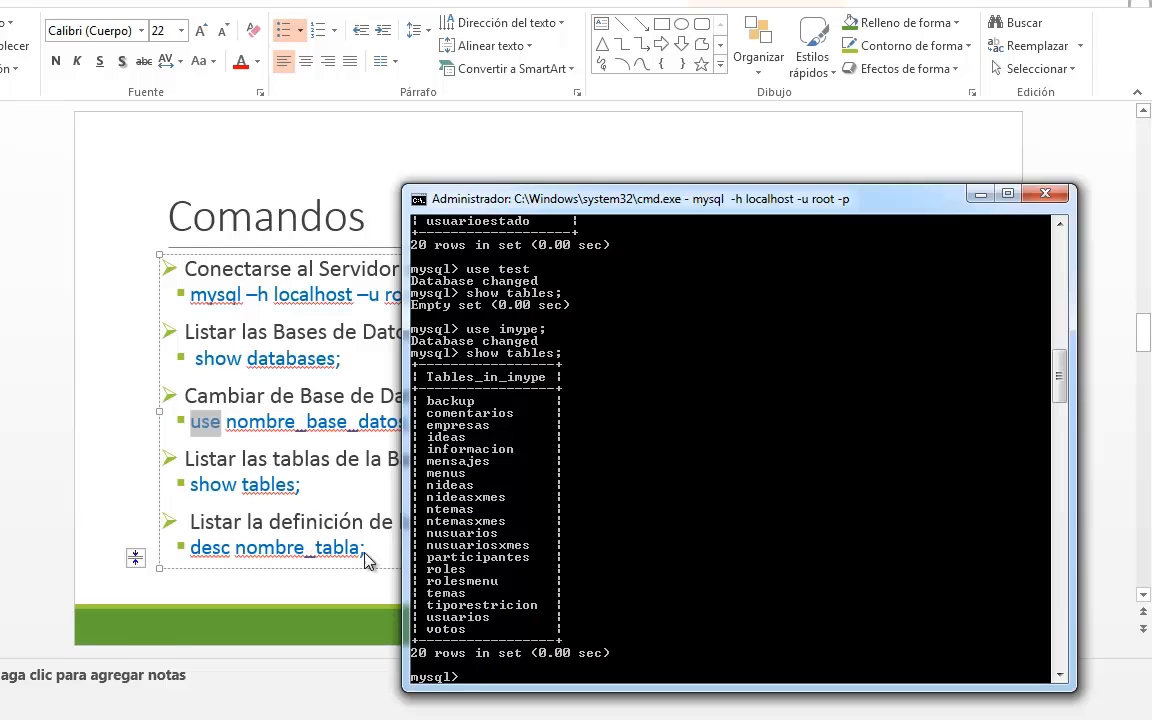
# - Show the field definitions of the imype database's backup table with desc backup;
pyautogui.write('desc')
pyautogui.write(' bac')
pyautogui.write('kup;')
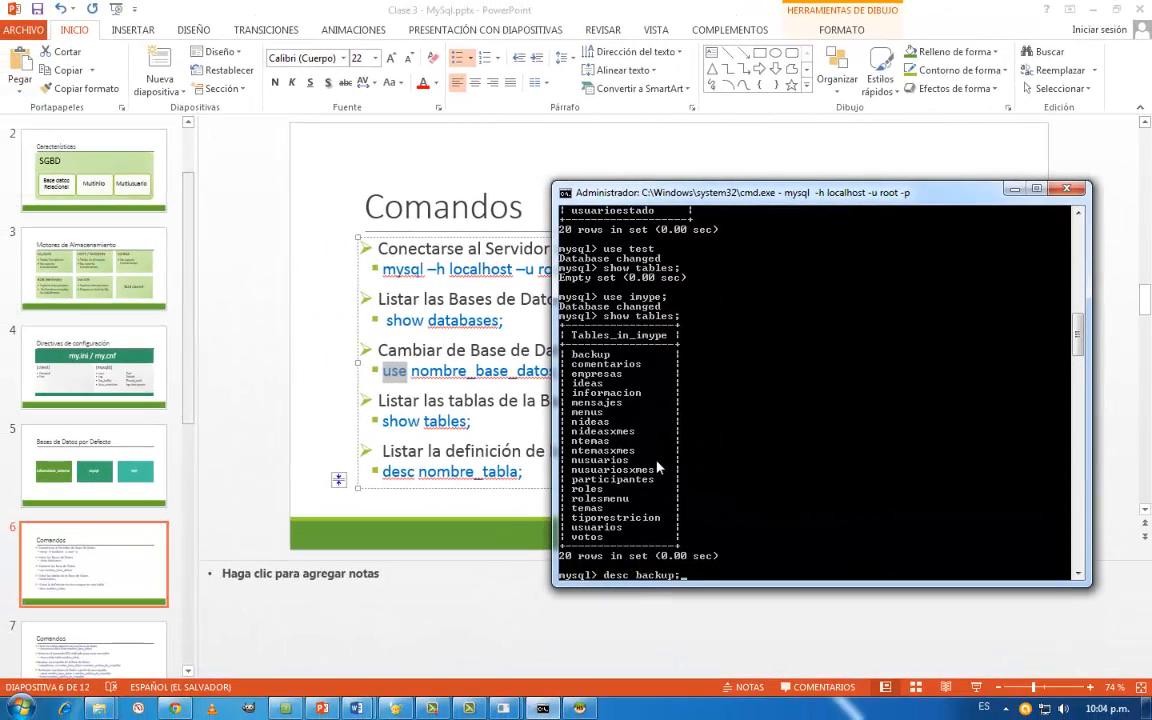
pyautogui.press('Return')
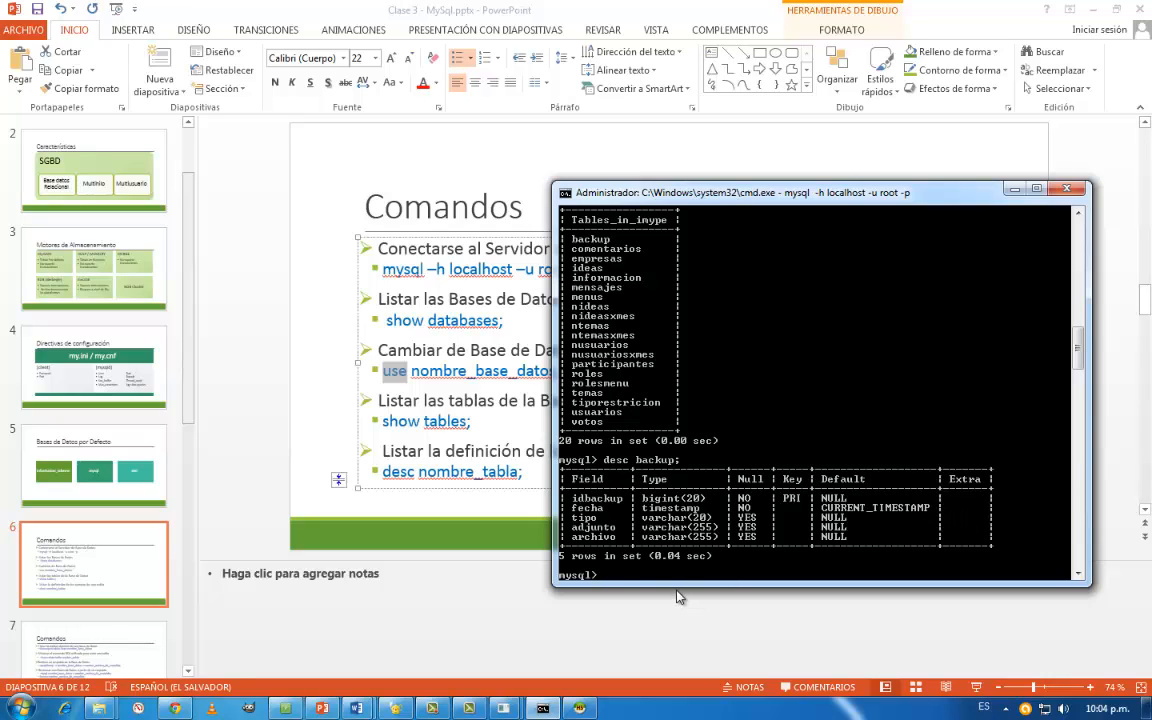
# - Open slide 7 of the PowerPoint presentation to view its MySQL commands, and bring the MySQL console back in front
pyautogui.click(76, 648)
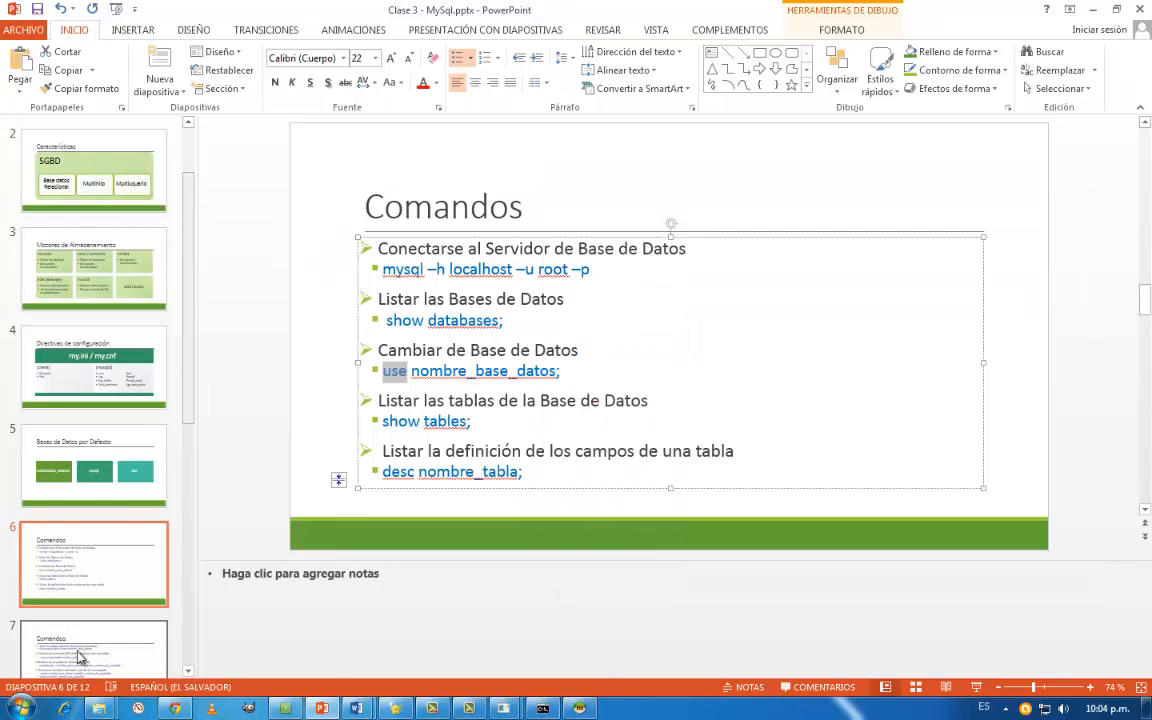
pyautogui.click(80, 656)
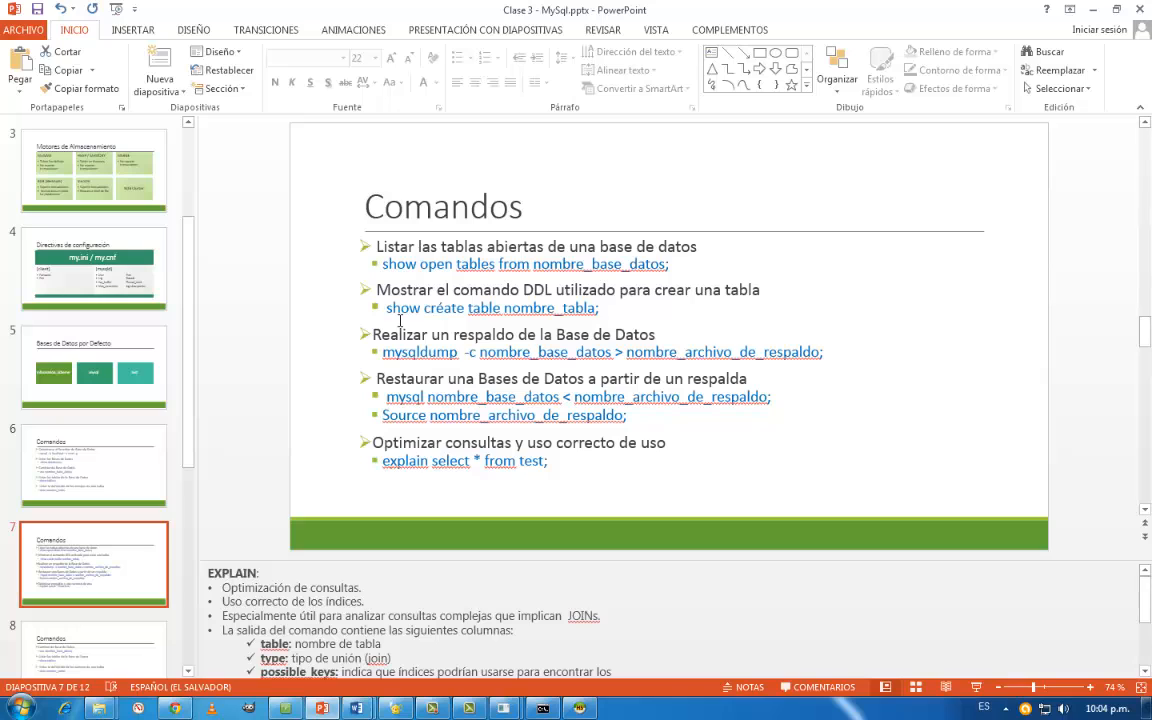
pyautogui.click(542, 708)
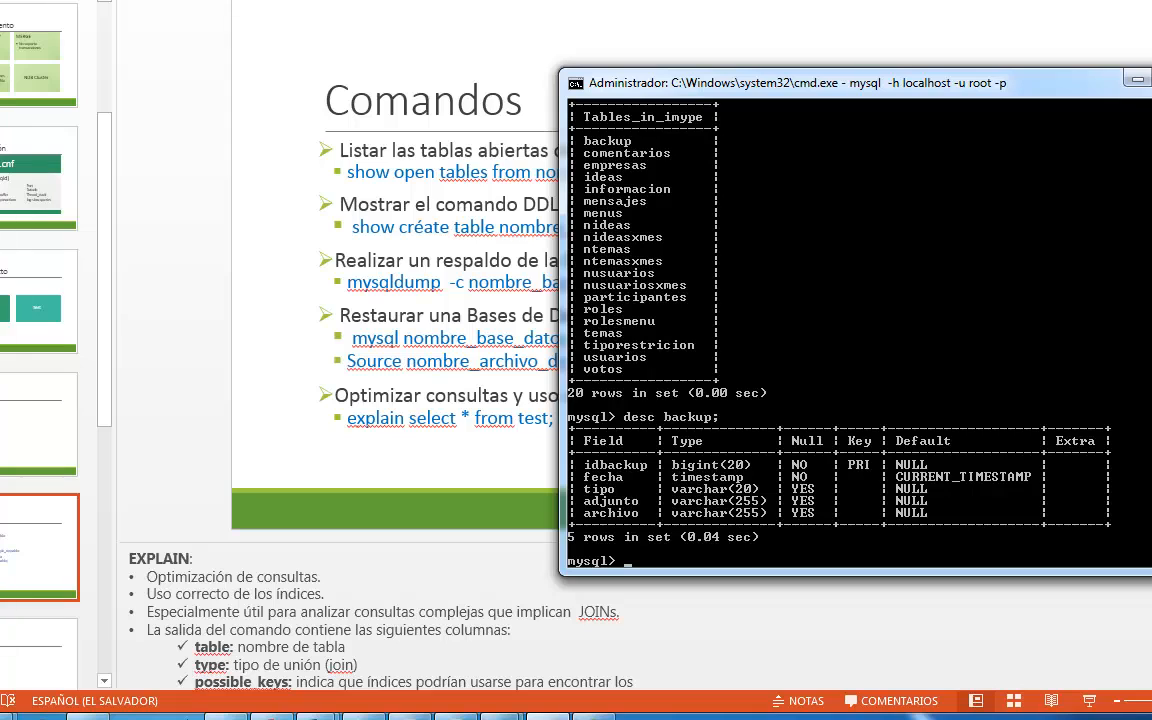
pyautogui.click(225, 717)
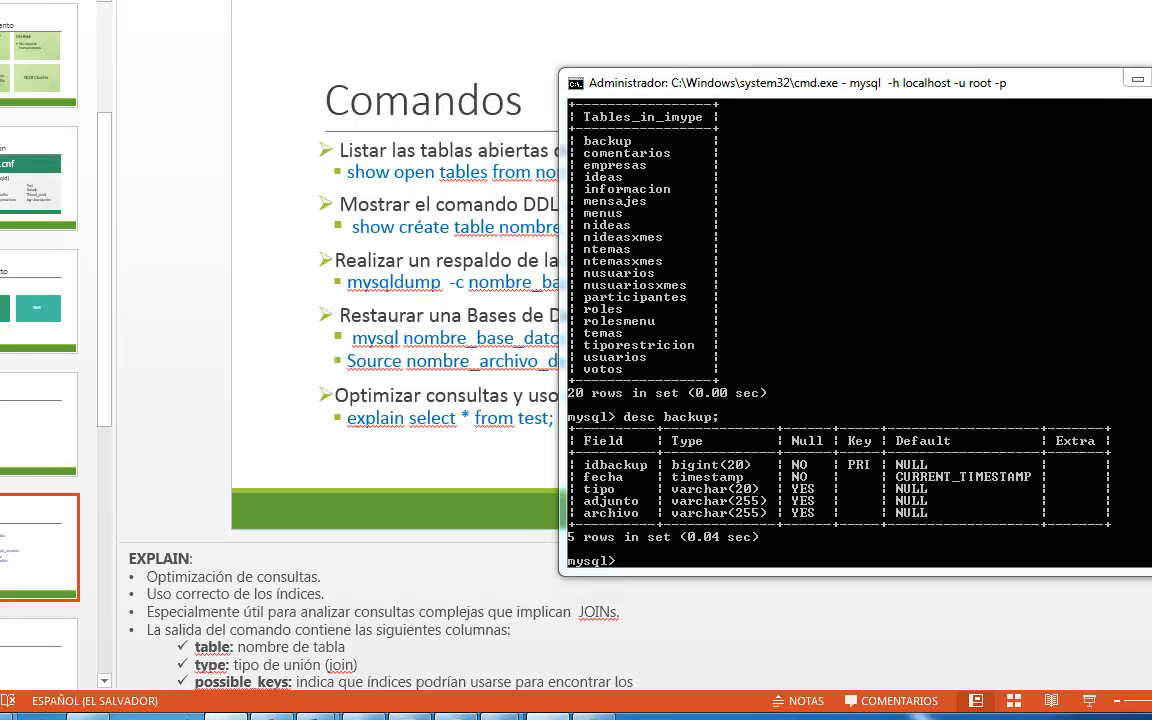
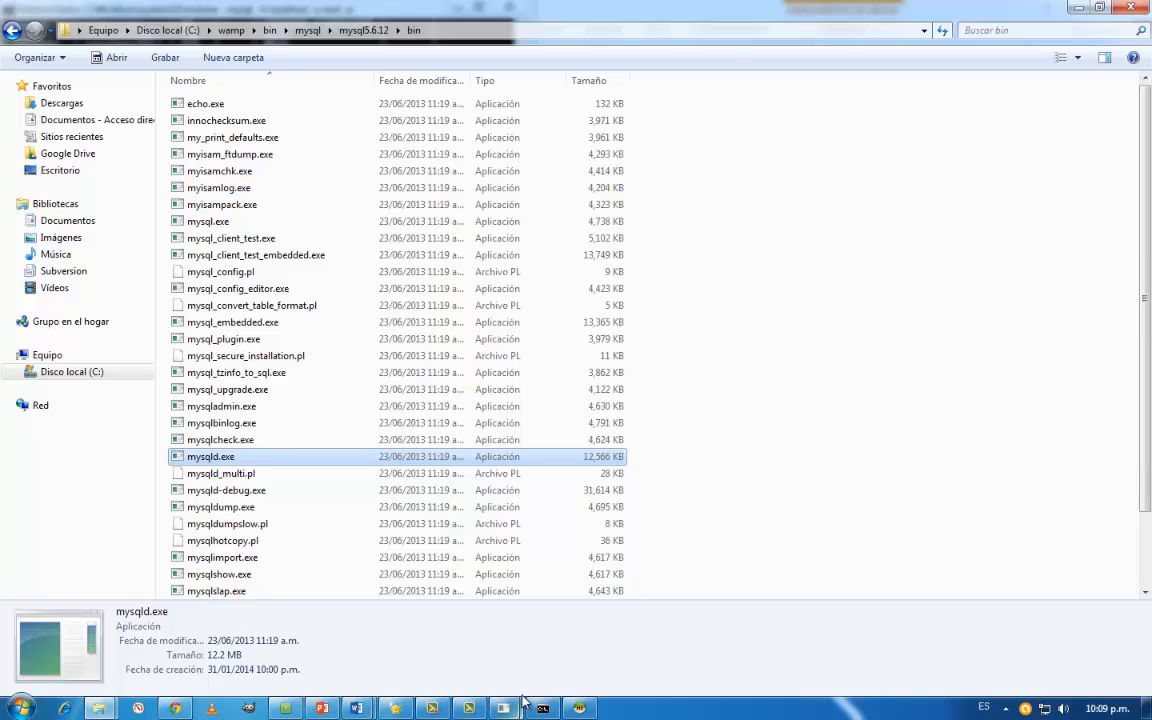
# - Bring the command prompt with the backup table definition in front and leave the MySQL client with \quit
pyautogui.moveTo(515, 706)
pyautogui.click(455, 638)
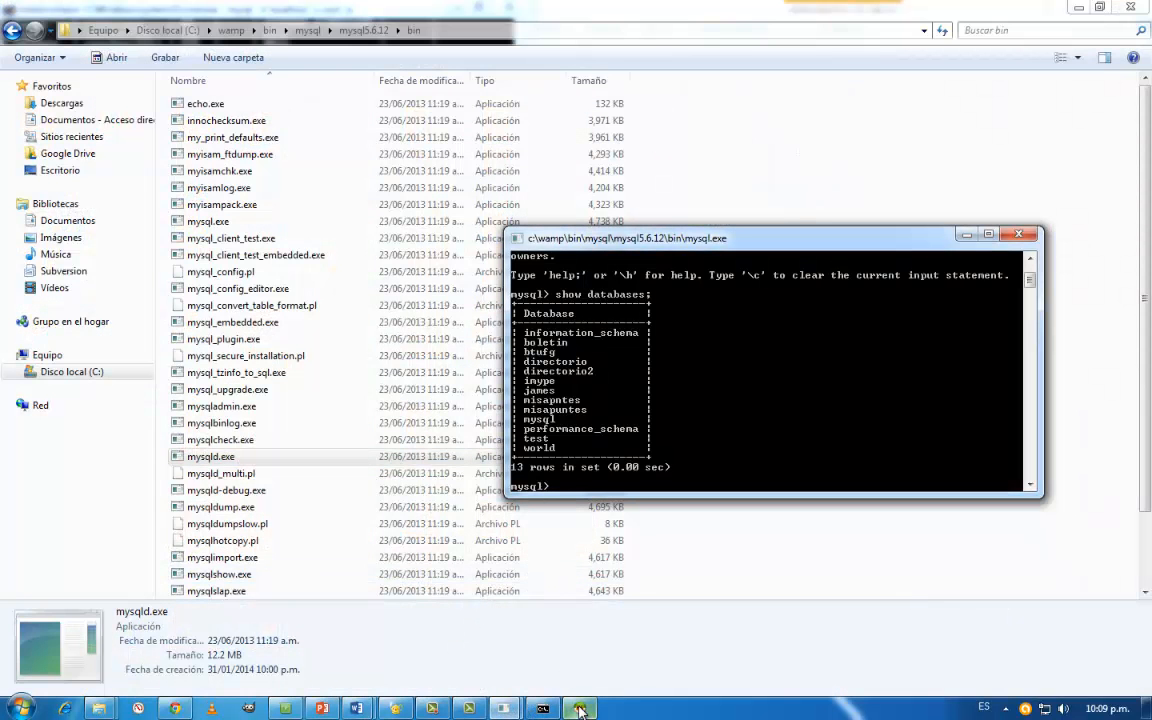
pyautogui.moveTo(508, 708)
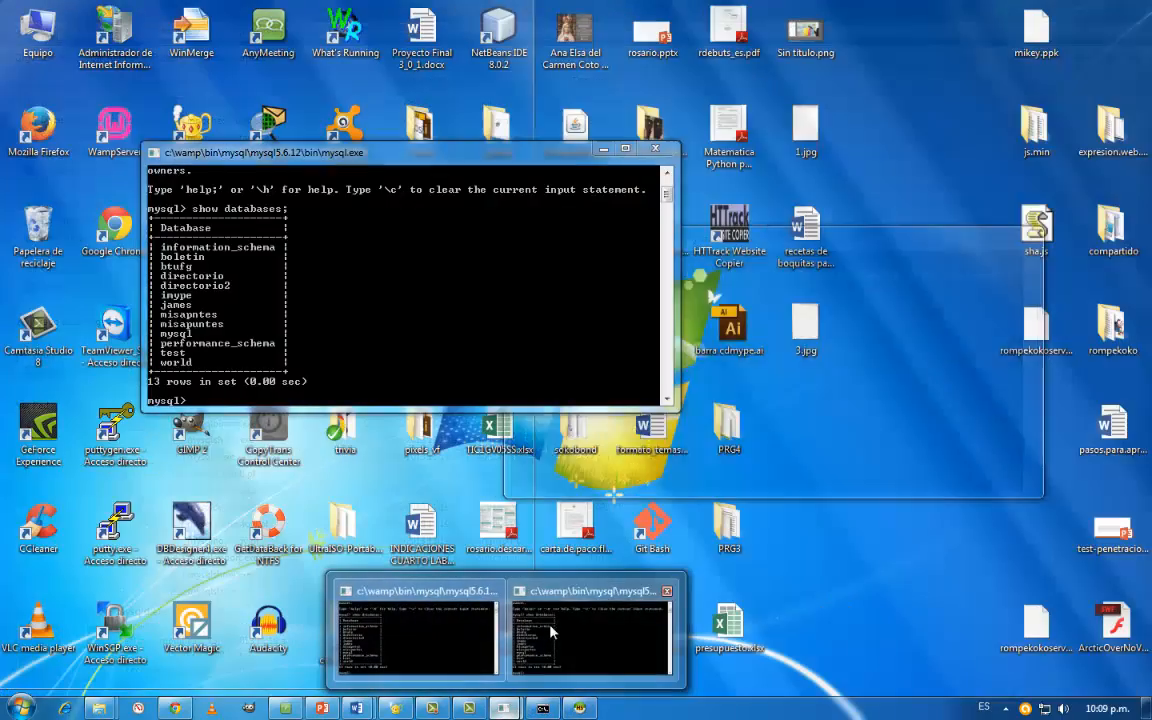
pyautogui.moveTo(455, 638)
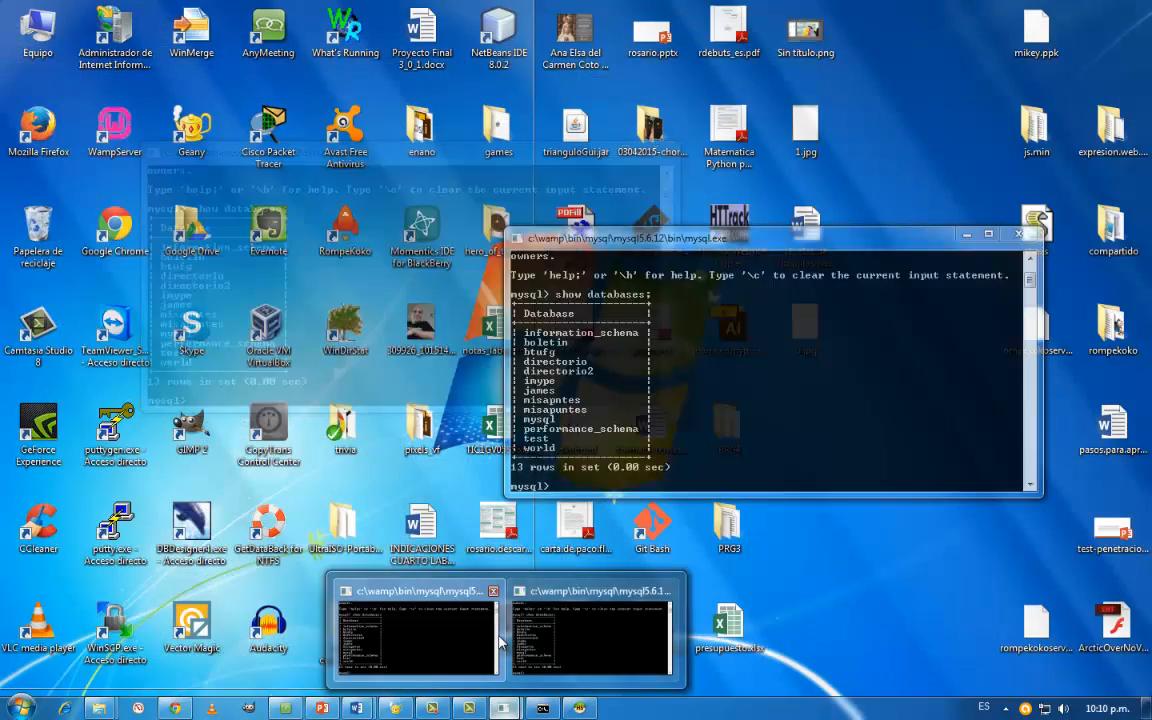
pyautogui.click(476, 640)
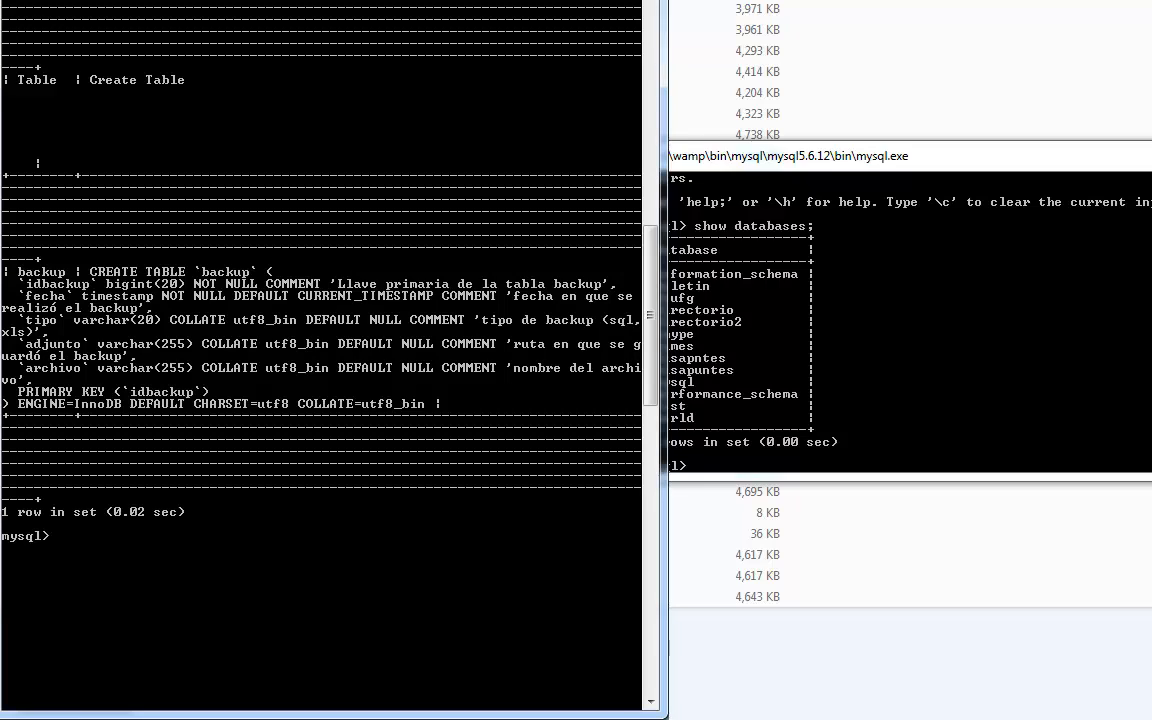
pyautogui.write('quit')
pyautogui.press('Return')
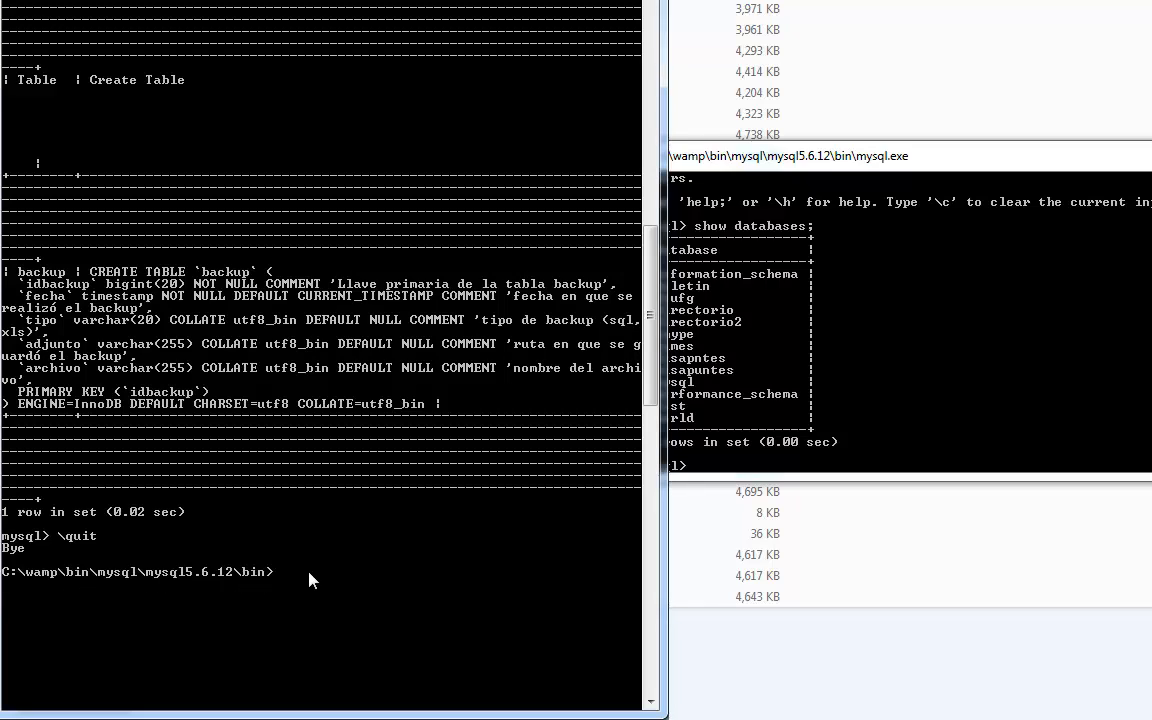
# - Enter the start of a backup command at the command prompt: mysqldump -c imype >, without running it
pyautogui.write('mysqldump -c')
pyautogui.write('imype >')
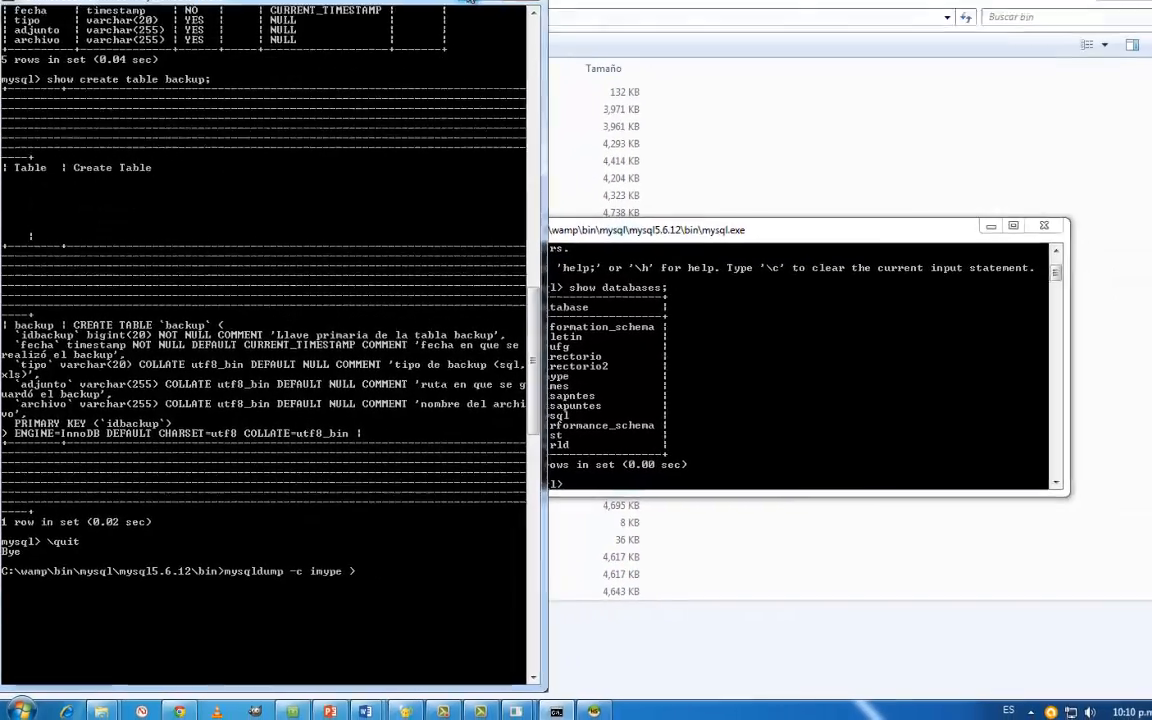
# - Clear the open windows from the desktop, open the PRG4 folder and copy its full path
pyautogui.click(458, 8)
pyautogui.click(1079, 7)
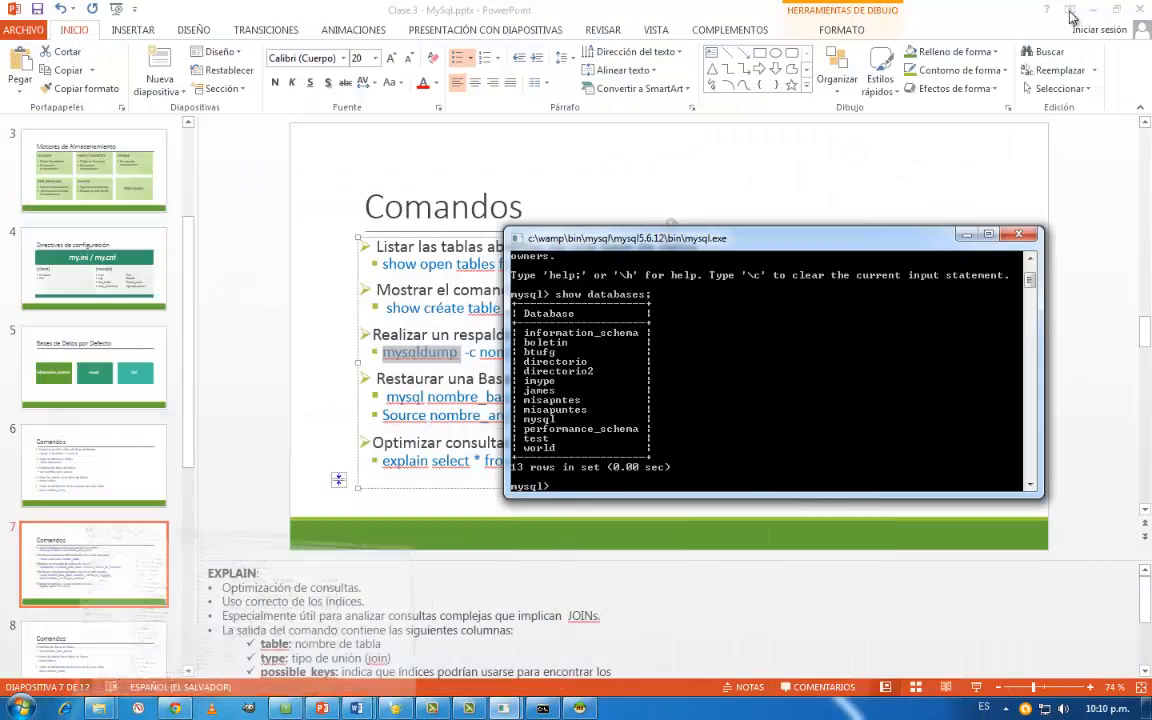
pyautogui.click(967, 235)
pyautogui.click(1093, 11)
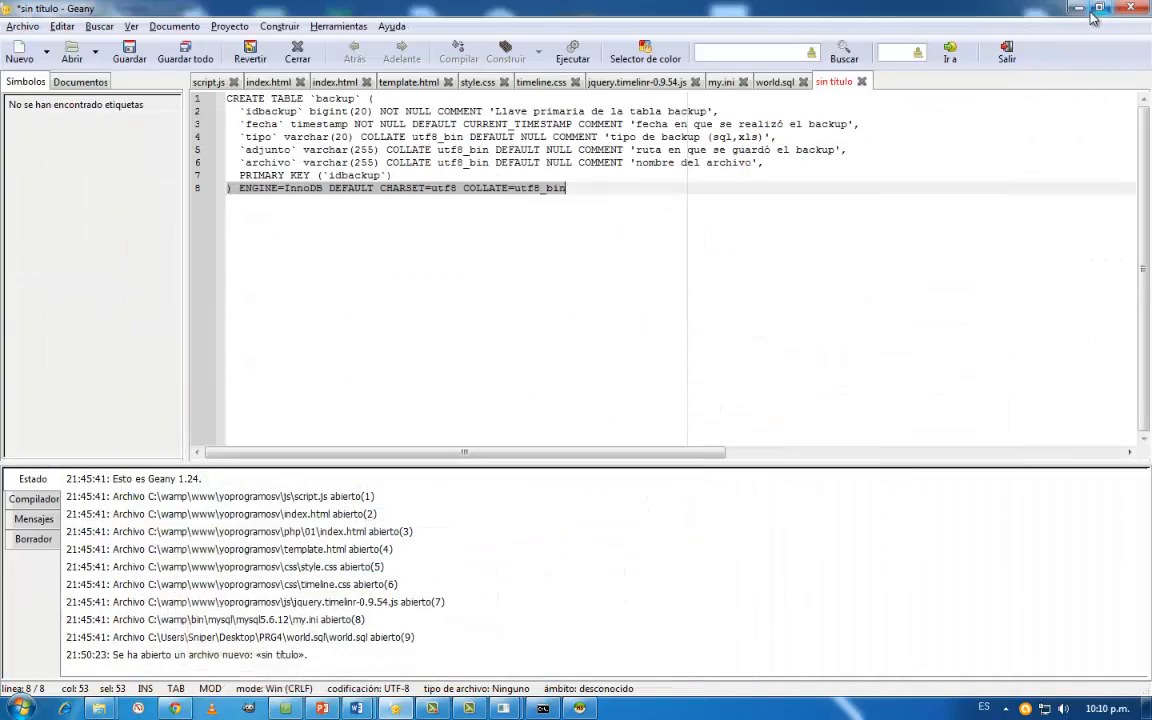
pyautogui.click(1080, 9)
pyautogui.click(1080, 9)
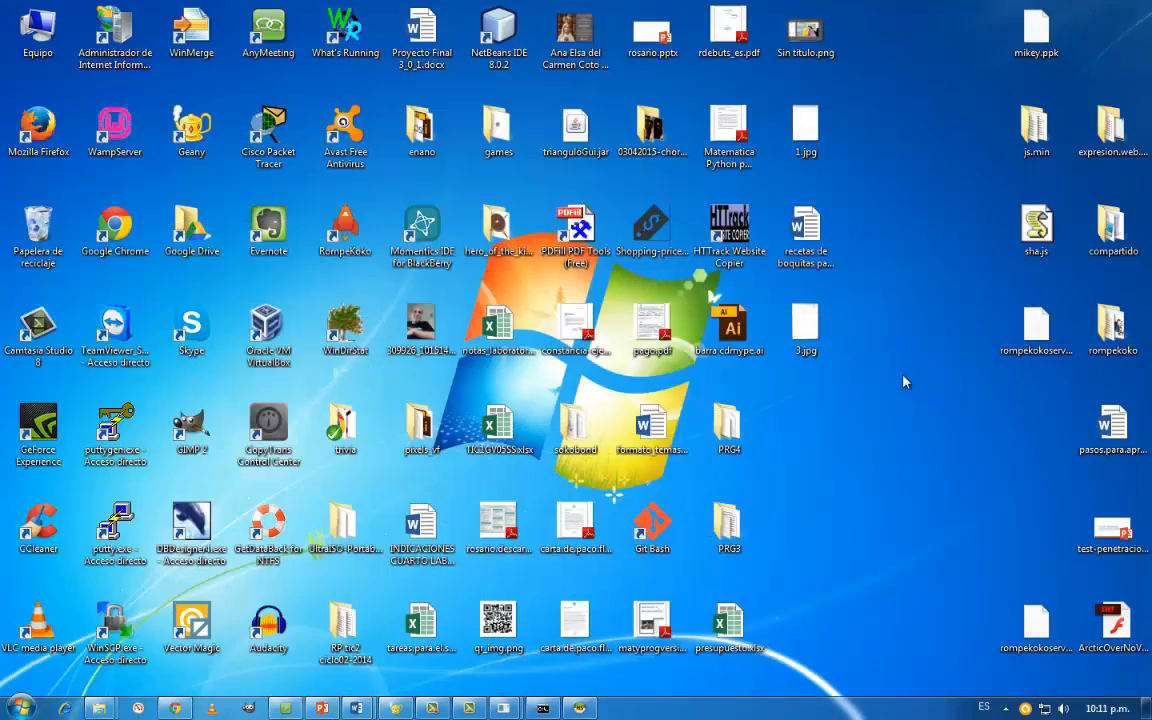
pyautogui.doubleClick(740, 420)
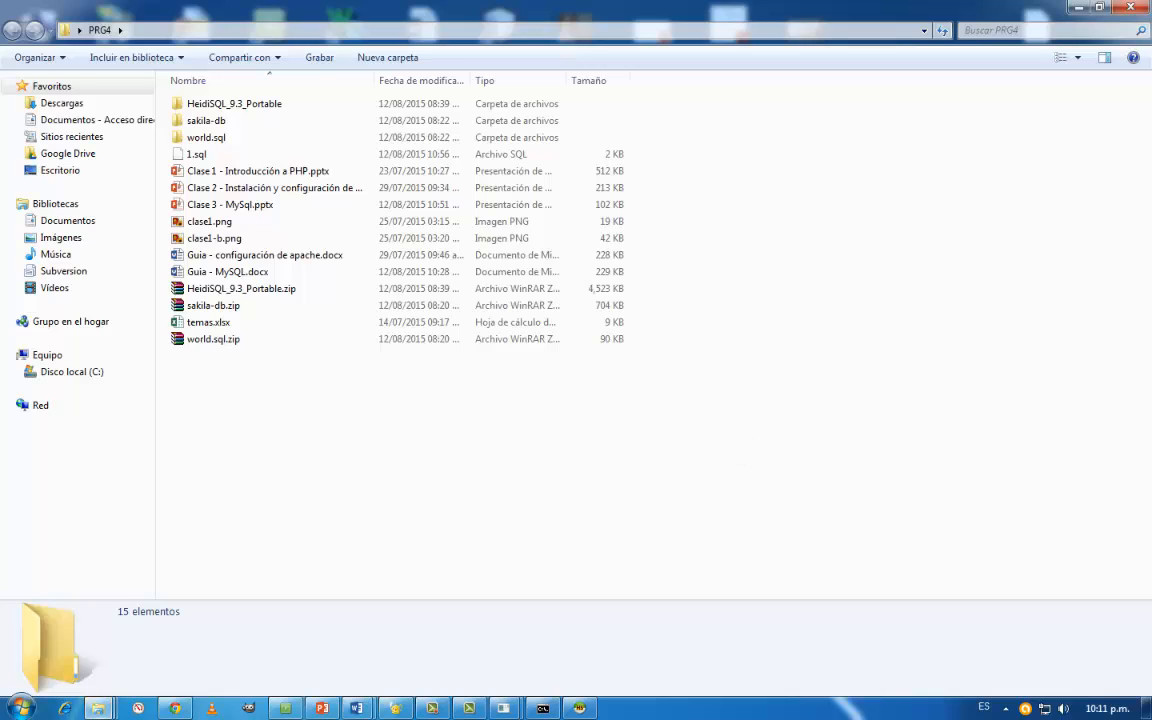
pyautogui.click(200, 28)
pyautogui.press('super+c')
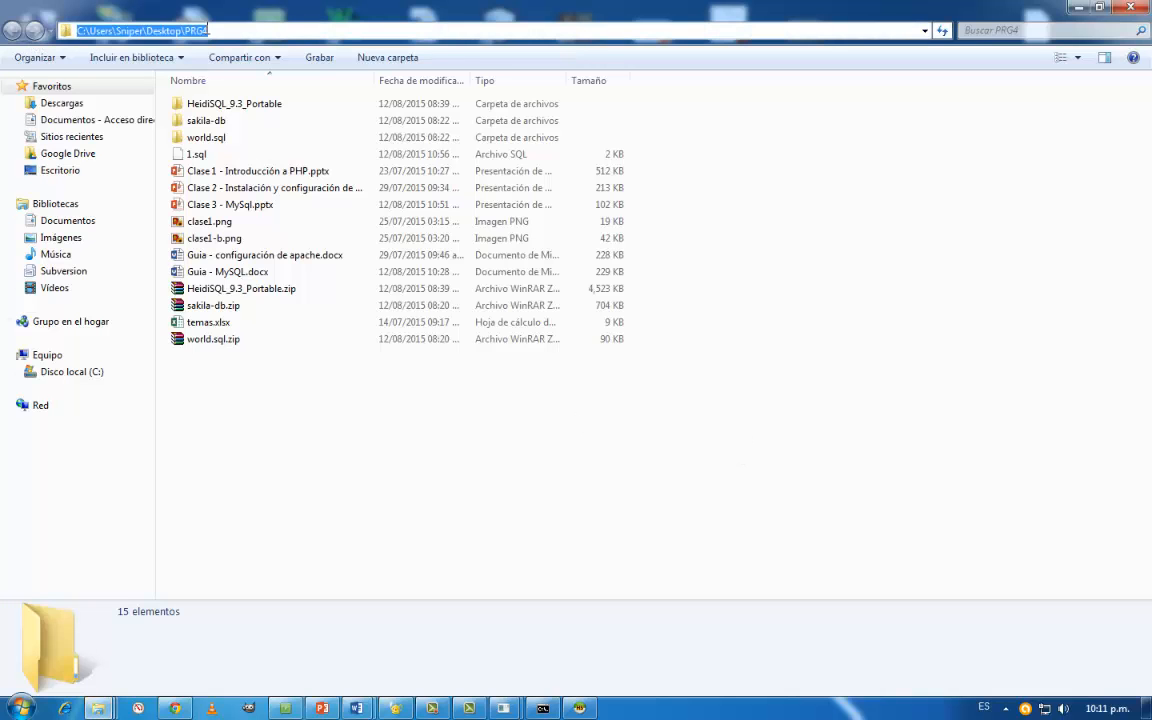
# - Try to dump the imype database by completing the mysqldump command with the copied PRG4 path and the file name imype.13082015.sql
pyautogui.hotkey('alt', 'Tab')
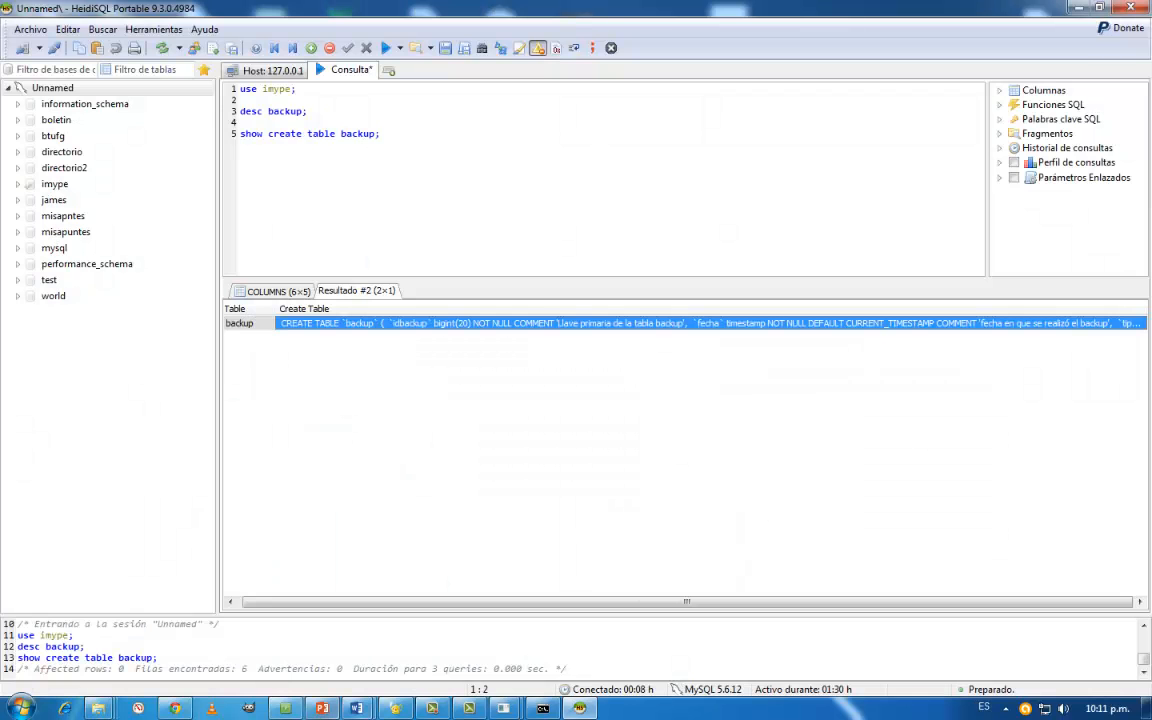
pyautogui.click(543, 708)
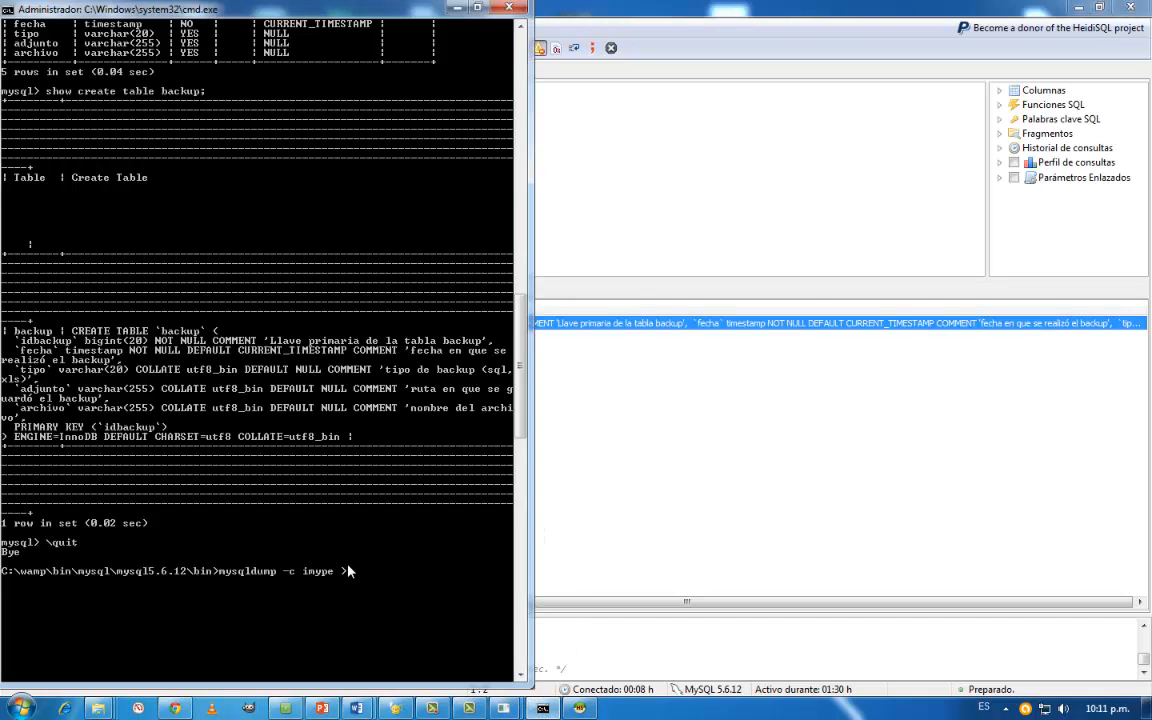
pyautogui.rightClick(350, 570)
pyautogui.click(392, 612)
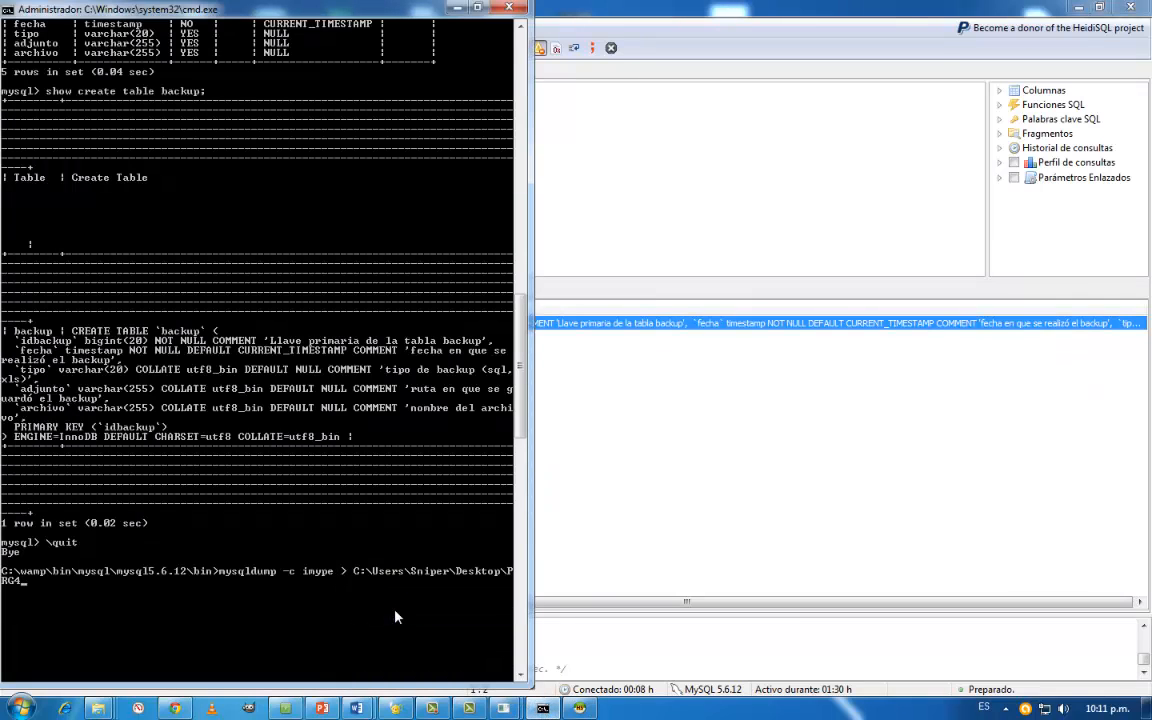
pyautogui.write('\\')
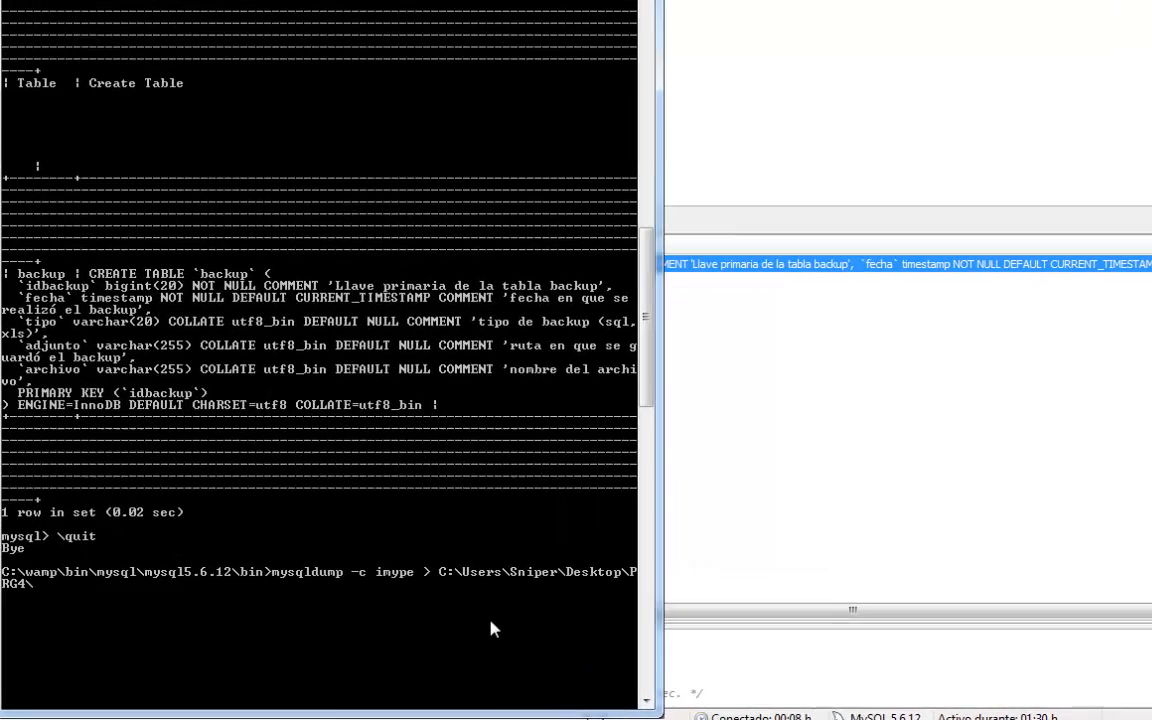
pyautogui.write('imype')
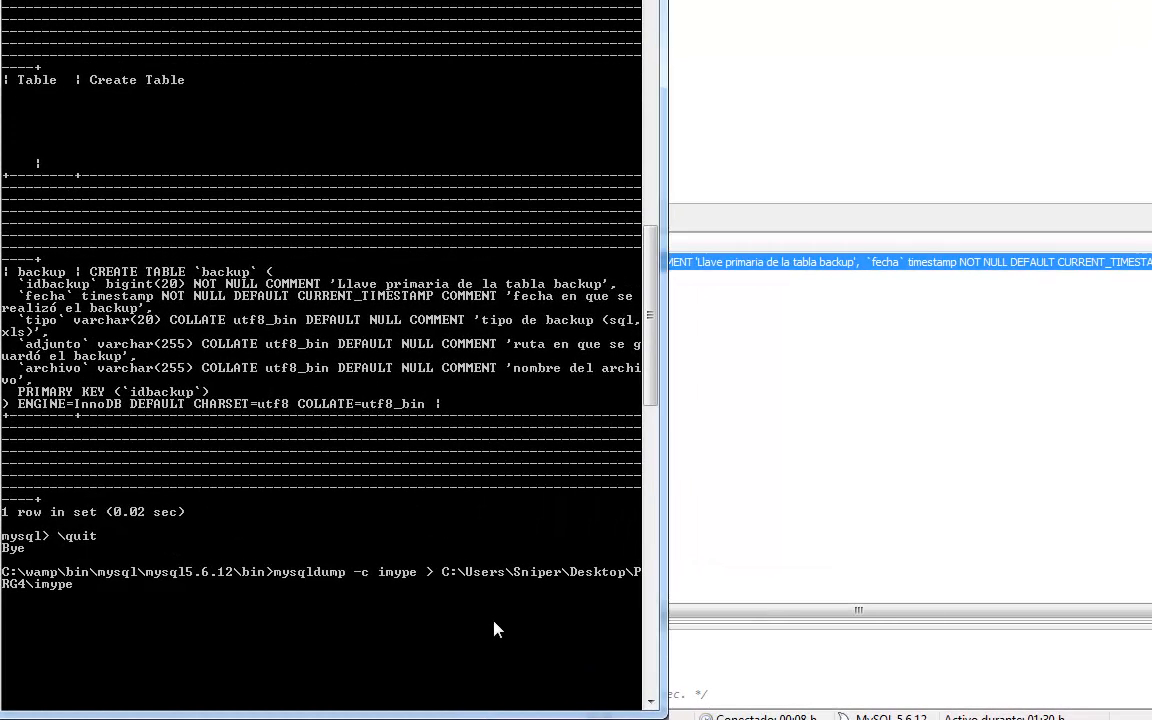
pyautogui.write('.13082015.sql')
pyautogui.press('Return')
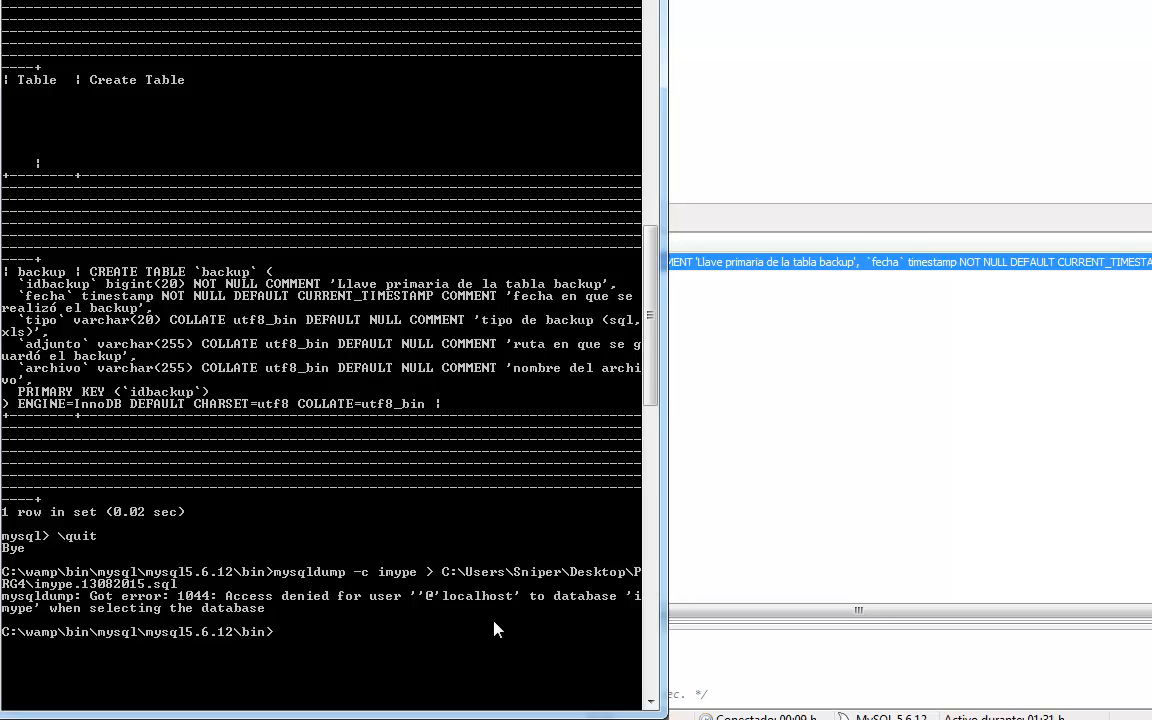
# - Recall the mysqldump command, add -u root before -c imype, and run it to write imype.13082015.sql to the PRG4 folder
pyautogui.press('Up')
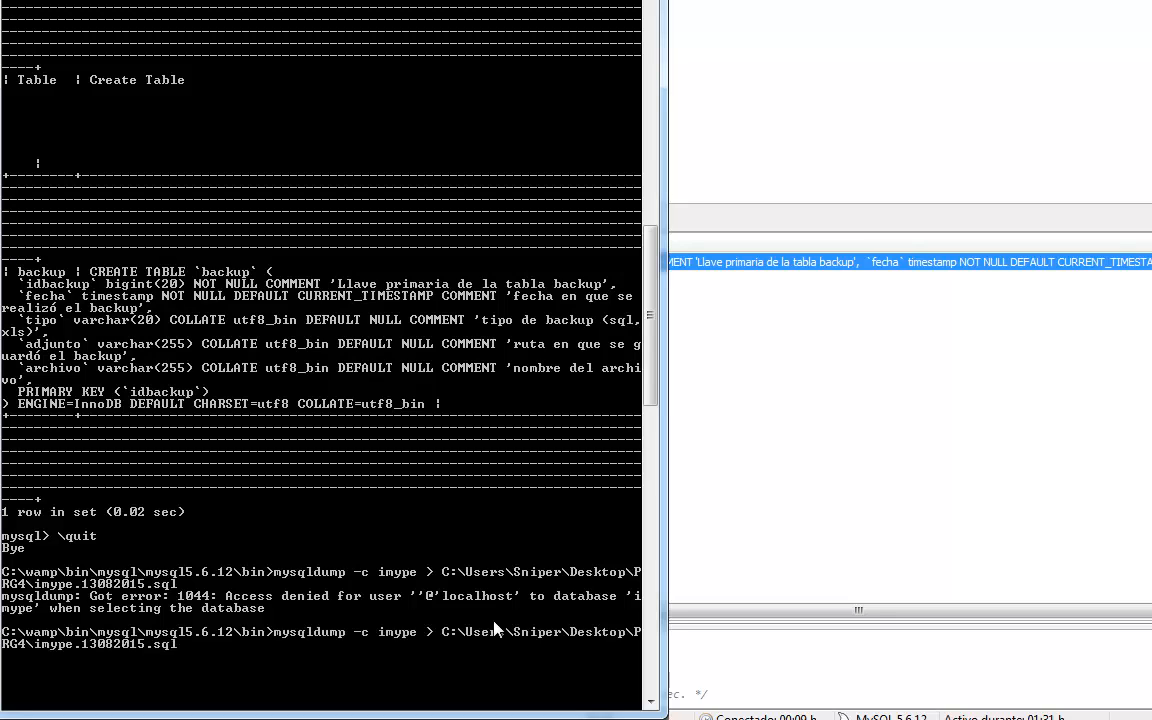
pyautogui.press('Left')
pyautogui.press('Left')
pyautogui.press('Left')
pyautogui.press('Left')
pyautogui.press('Left')
pyautogui.press('Left')
pyautogui.press('Left')
pyautogui.press('Left')
pyautogui.press('Left')
pyautogui.press('Left')
pyautogui.press('Left')
pyautogui.press('Left')
pyautogui.press('Left')
pyautogui.press('Left')
pyautogui.press('Left')
pyautogui.press('Left')
pyautogui.press('Left')
pyautogui.press('Left')
pyautogui.press('Left')
pyautogui.press('Left')
pyautogui.press('Left')
pyautogui.press('Left')
pyautogui.press('Left')
pyautogui.press('Left')
pyautogui.press('Left')
pyautogui.press('Left')
pyautogui.press('Left')
pyautogui.press('Left')
pyautogui.press('Left')
pyautogui.press('Left')
pyautogui.press('Left')
pyautogui.press('Left')
pyautogui.press('Left')
pyautogui.press('Left')
pyautogui.press('Left')
pyautogui.press('Left')
pyautogui.press('Left')
pyautogui.press('Left')
pyautogui.press('Left')
pyautogui.press('Left')
pyautogui.write('-u')
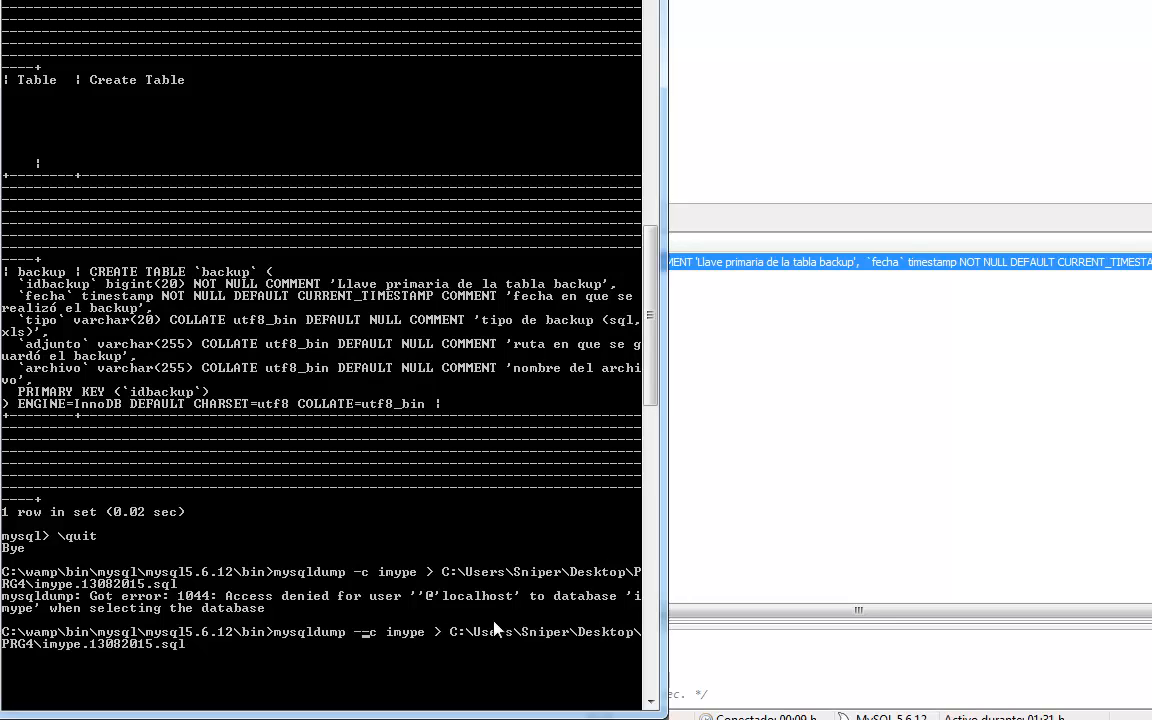
pyautogui.write(' r')
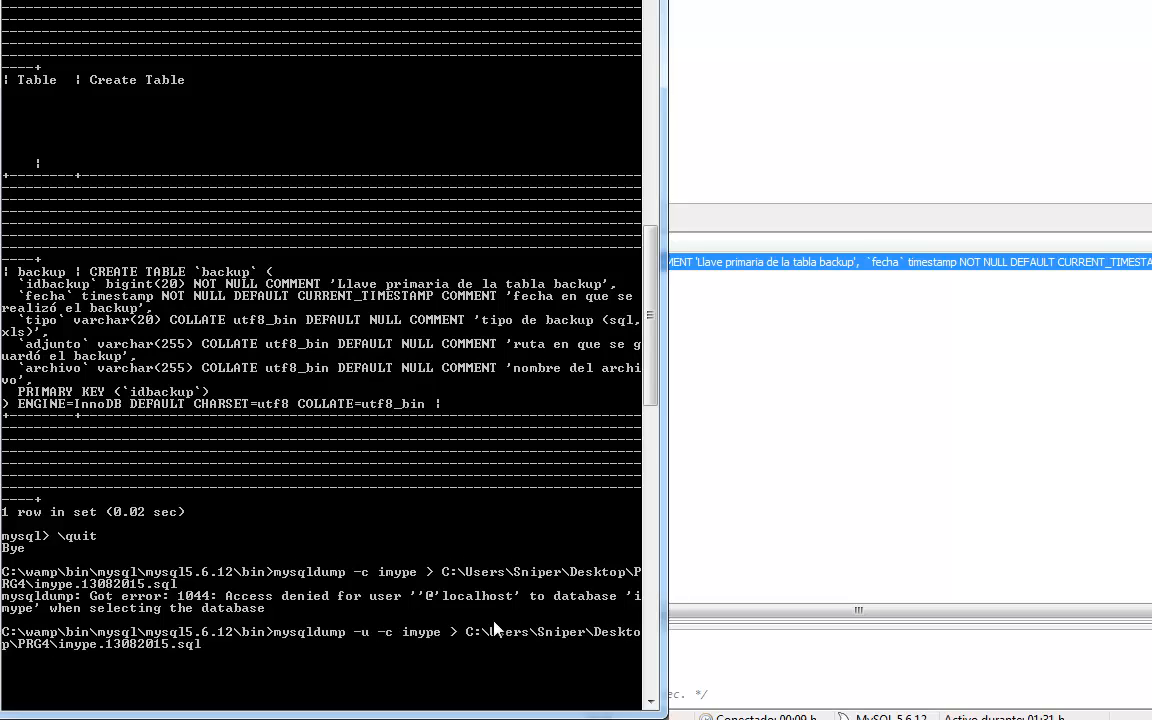
pyautogui.write('oot')
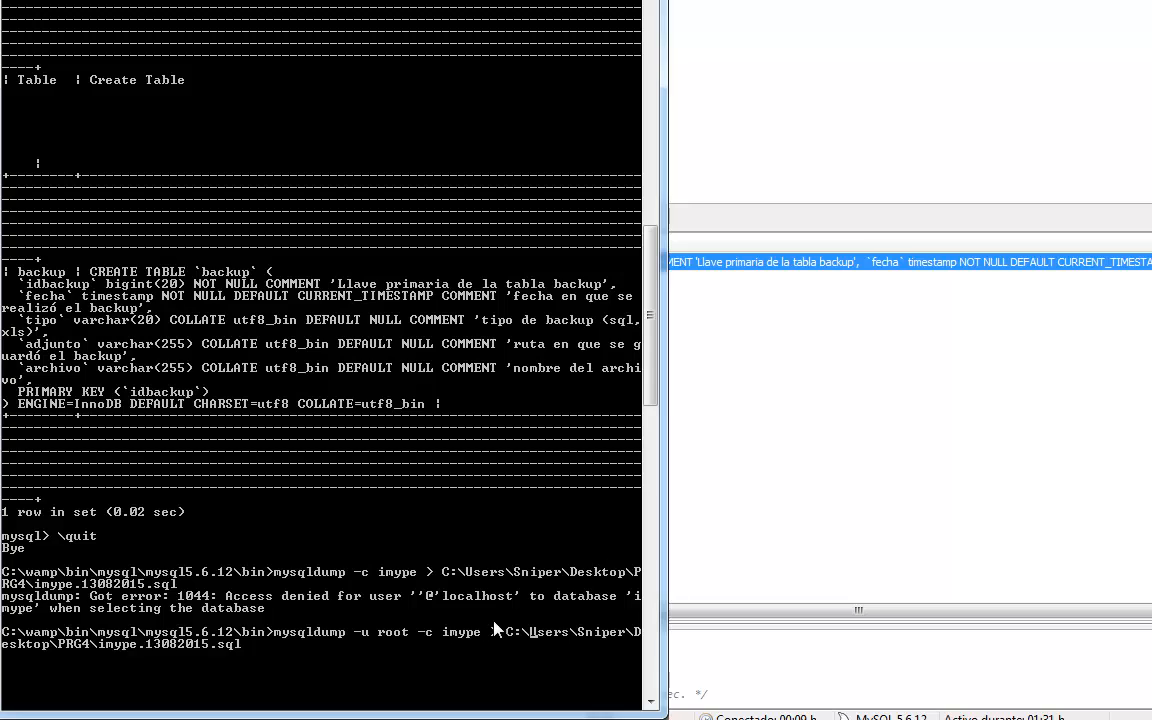
pyautogui.press('Right')
pyautogui.press('Right')
pyautogui.press('Right')
pyautogui.press('Right')
pyautogui.press('Right')
pyautogui.press('Right')
pyautogui.press('Right')
pyautogui.press('Right')
pyautogui.press('Right')
pyautogui.press('Right')
pyautogui.press('Right')
pyautogui.press('Right')
pyautogui.press('Right')
pyautogui.press('Right')
pyautogui.press('Right')
pyautogui.press('Right')
pyautogui.press('Right')
pyautogui.press('Right')
pyautogui.press('Right')
pyautogui.press('Right')
pyautogui.press('Right')
pyautogui.press('Right')
pyautogui.press('Right')
pyautogui.press('Right')
pyautogui.press('Right')
pyautogui.press('Right')
pyautogui.press('Right')
pyautogui.press('Right')
pyautogui.press('Right')
pyautogui.press('Right')
pyautogui.press('Right')
pyautogui.press('Right')
pyautogui.press('Right')
pyautogui.press('Right')
pyautogui.press('Right')
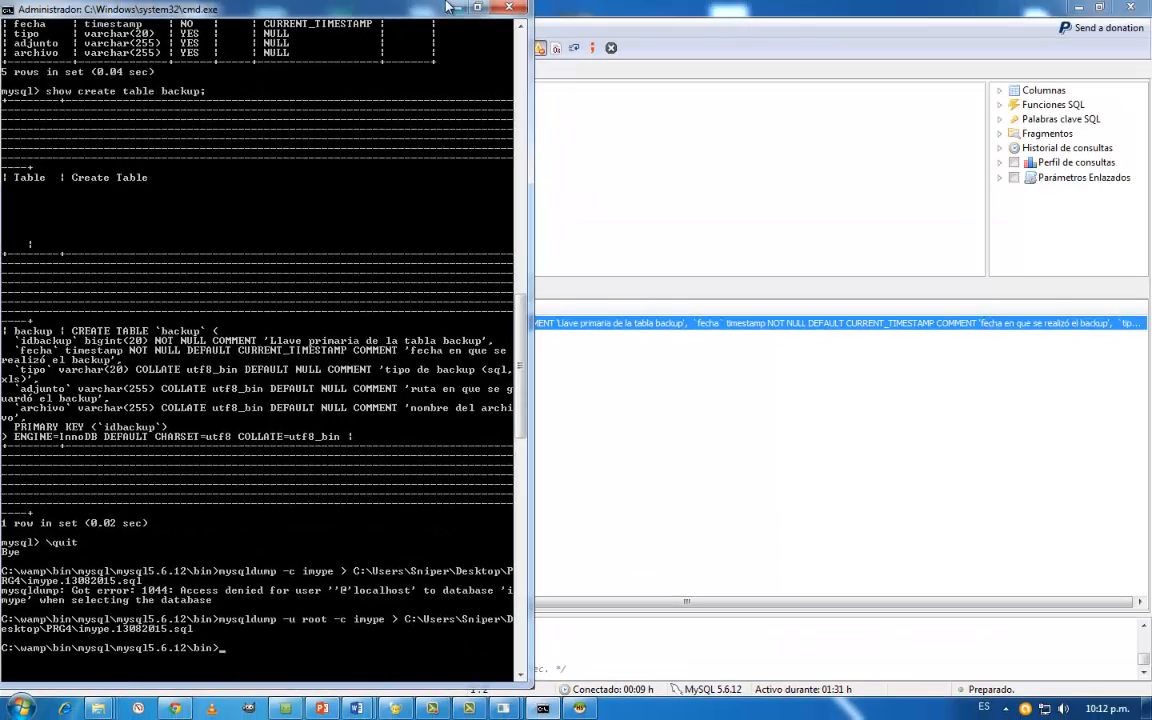
# - Return to the PRG4 folder and open the imype.13082015.sql backup file in Geany
pyautogui.click(455, 7)
pyautogui.click(1080, 7)
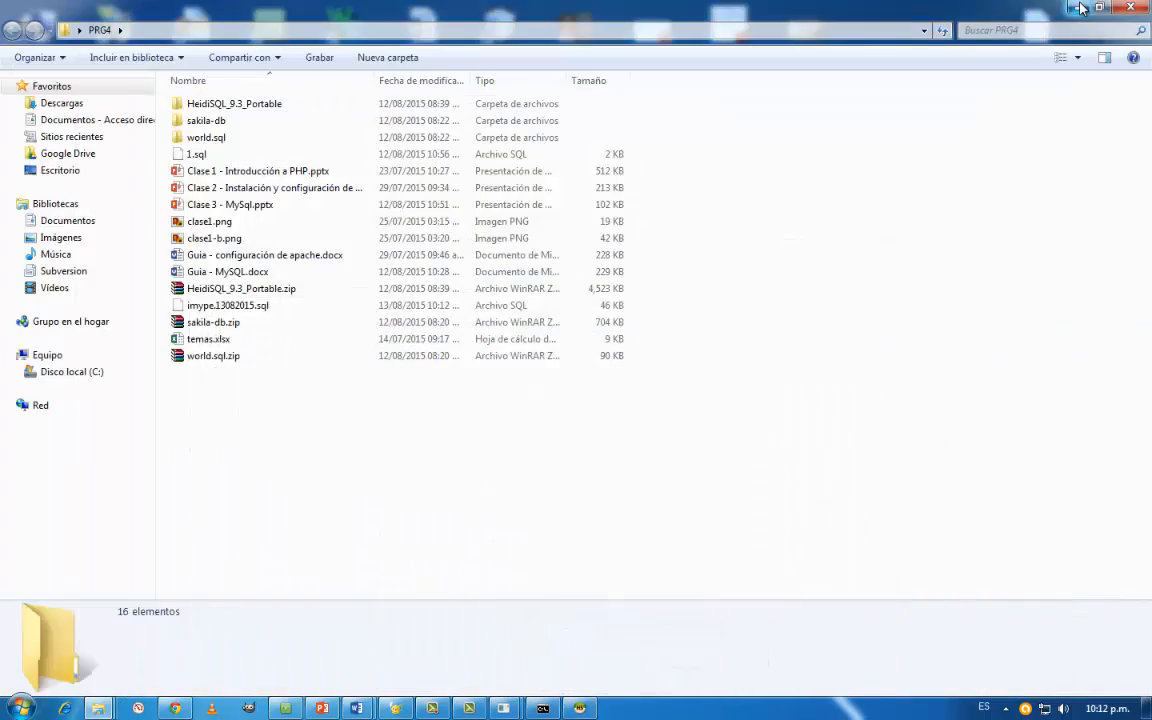
pyautogui.click(1080, 7)
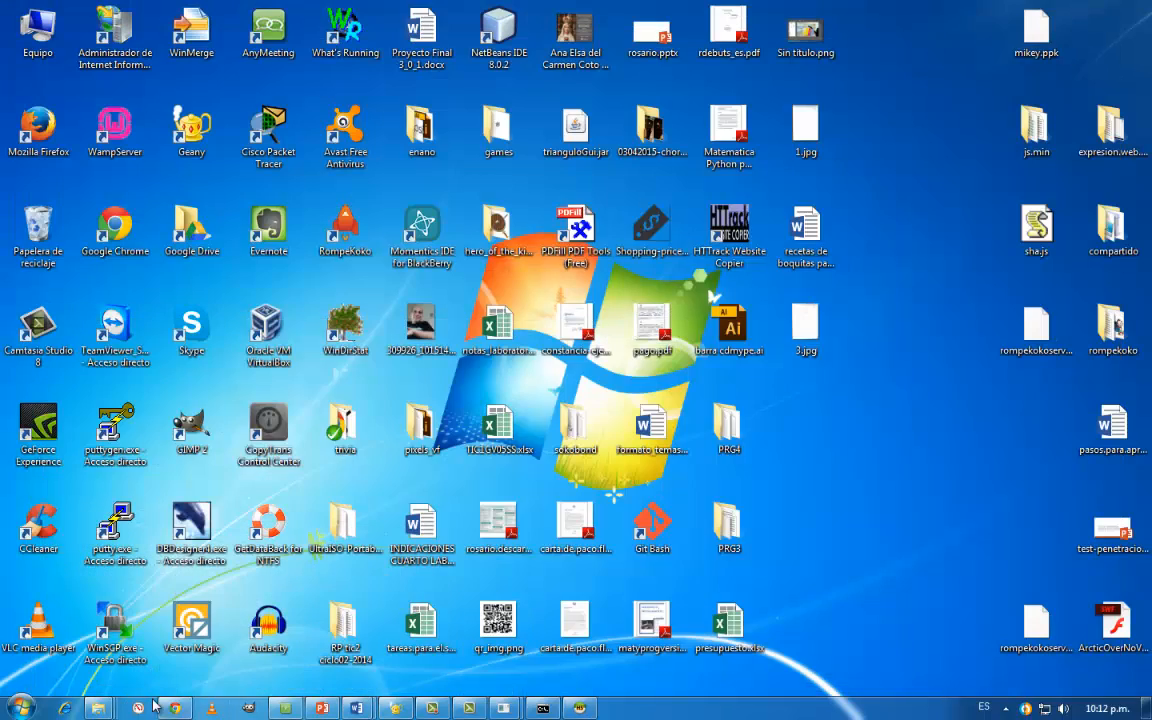
pyautogui.moveTo(101, 708)
pyautogui.click(400, 627)
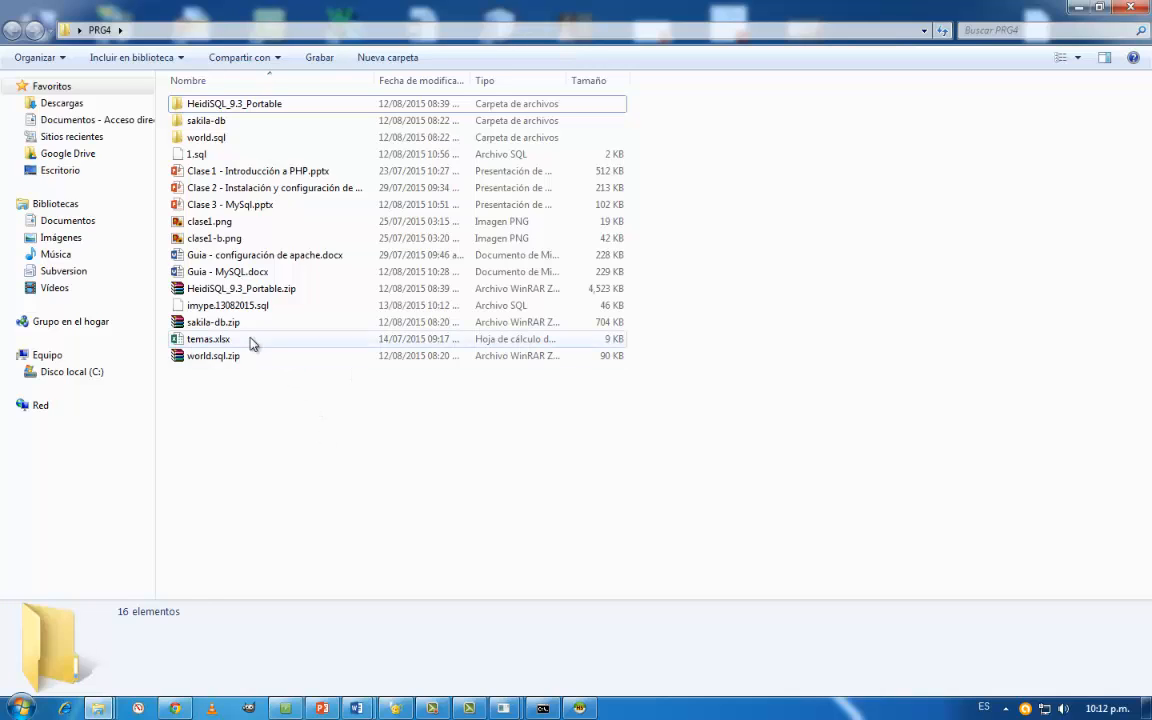
pyautogui.click(228, 307)
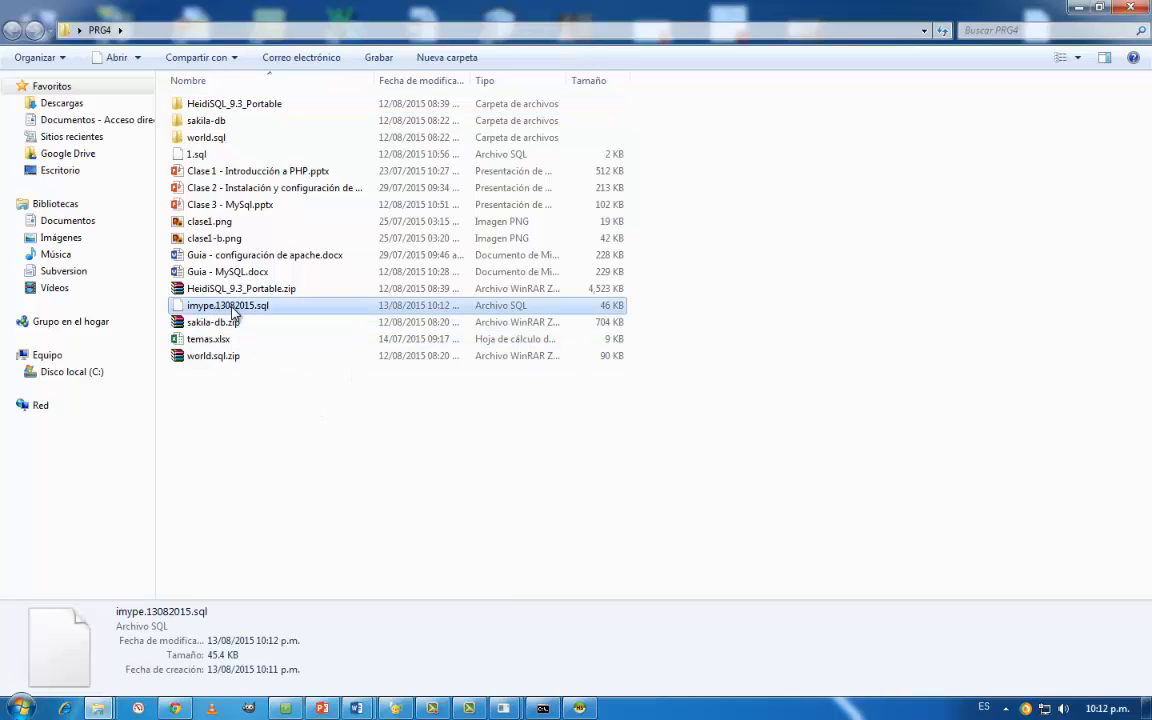
pyautogui.rightClick(232, 312)
pyautogui.click(314, 311)
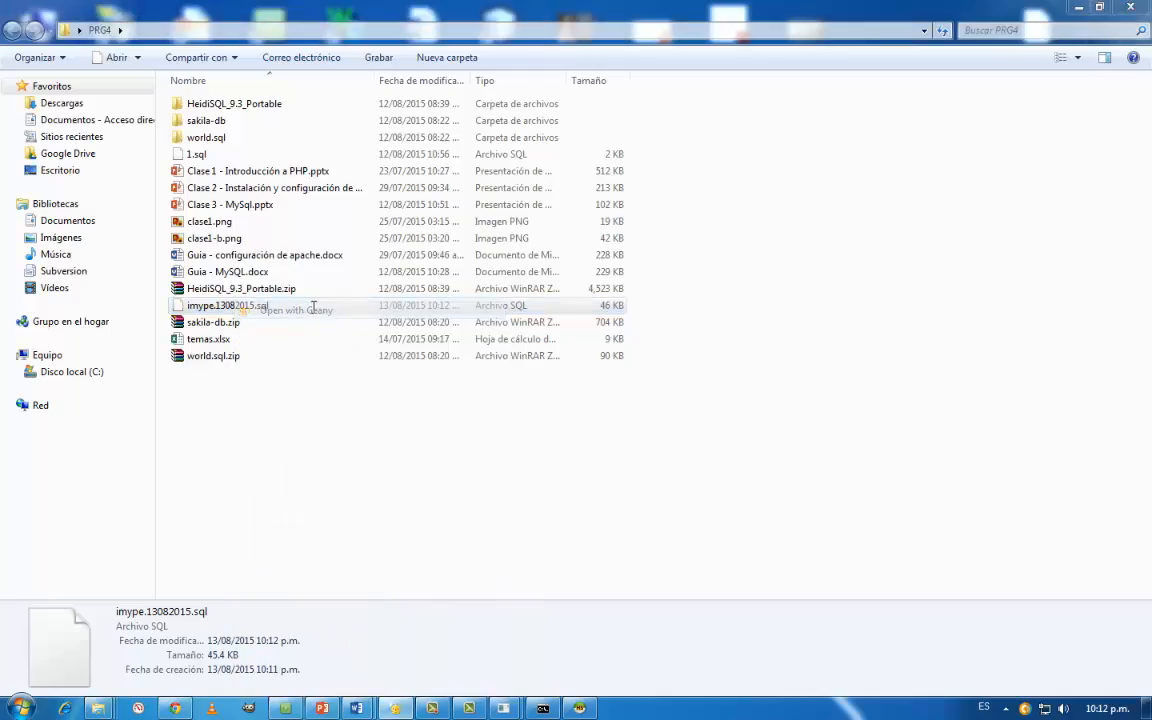
# - Examine the imype.13082015.sql dump from its table structures to its last lines, and close the file
pyautogui.scroll(-20, 449, 259)
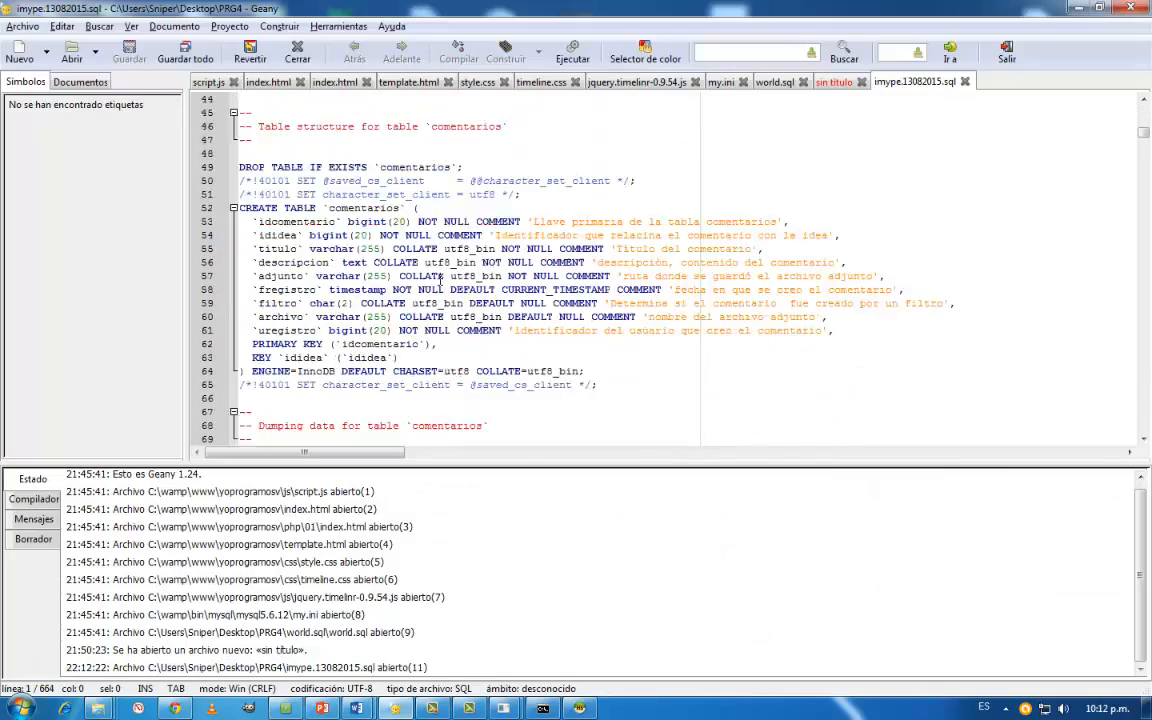
pyautogui.scroll(-20, 434, 330)
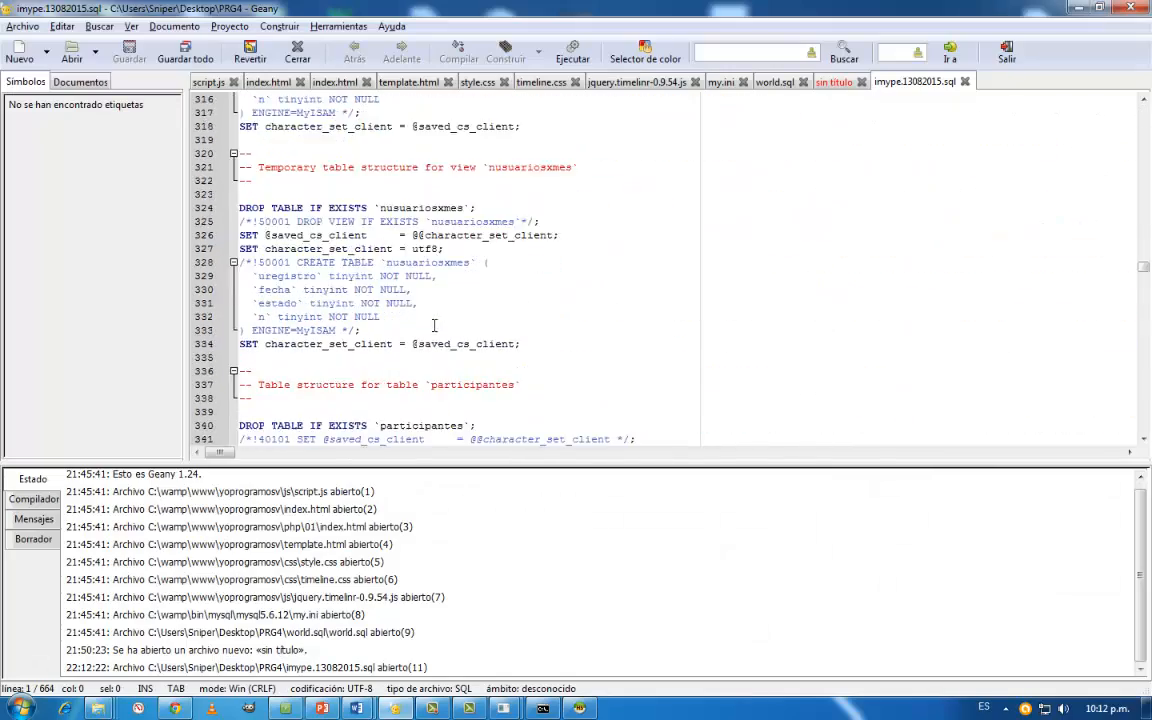
pyautogui.scroll(-12, 434, 330)
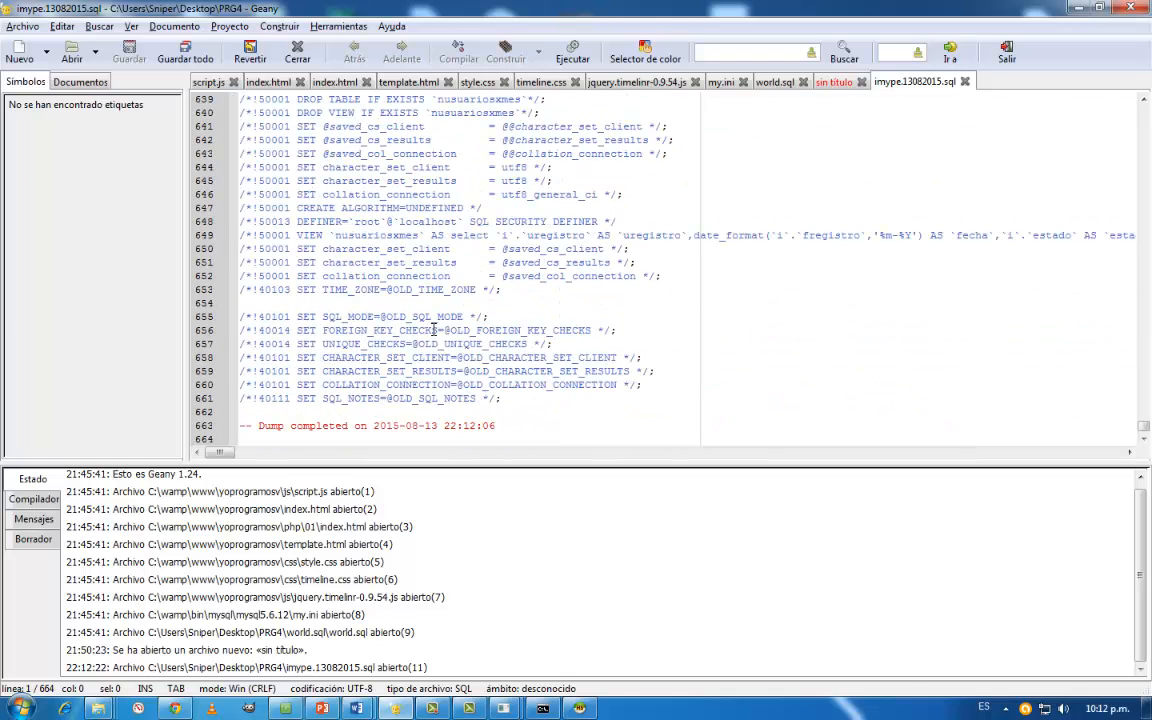
pyautogui.click(967, 83)
pyautogui.click(1079, 9)
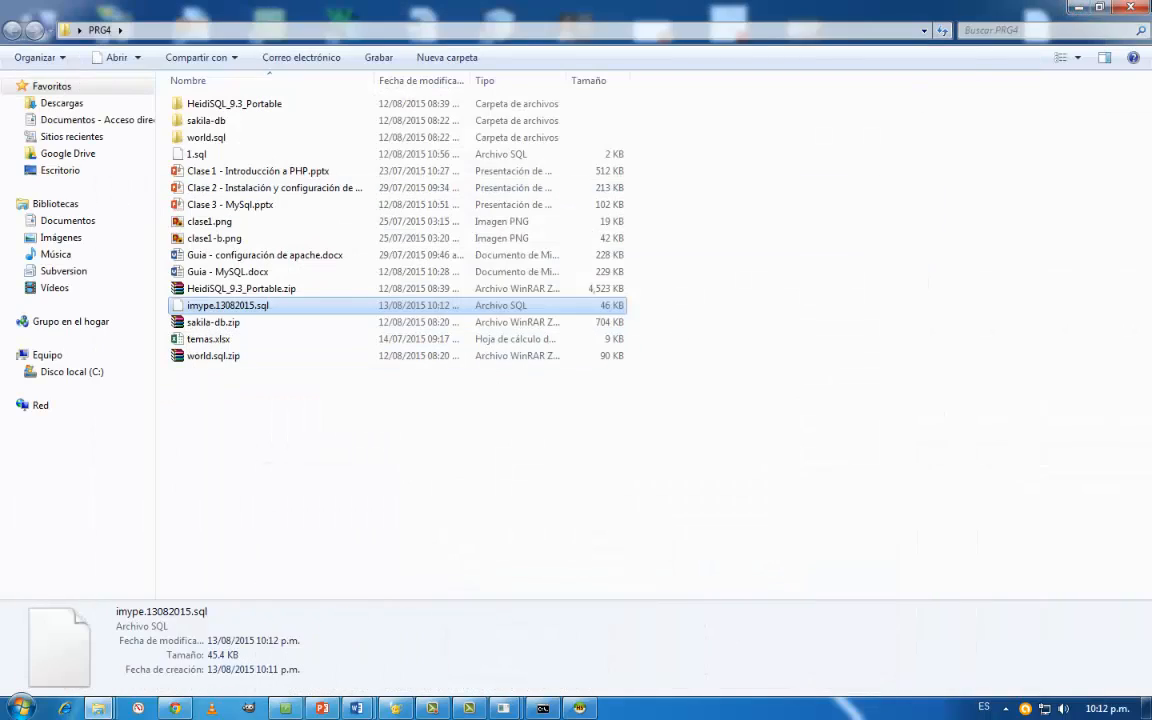
pyautogui.click(1079, 8)
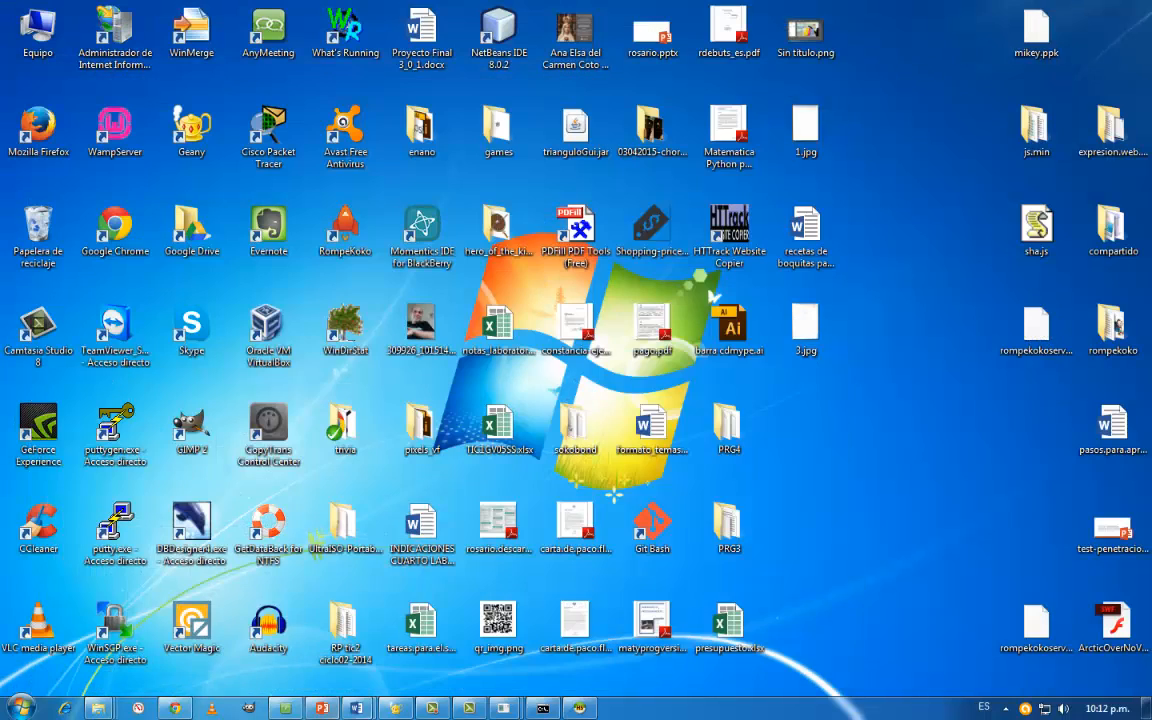
# - Switch back to the command prompt and bring the MySQL console with the database list in front of it
pyautogui.click(543, 708)
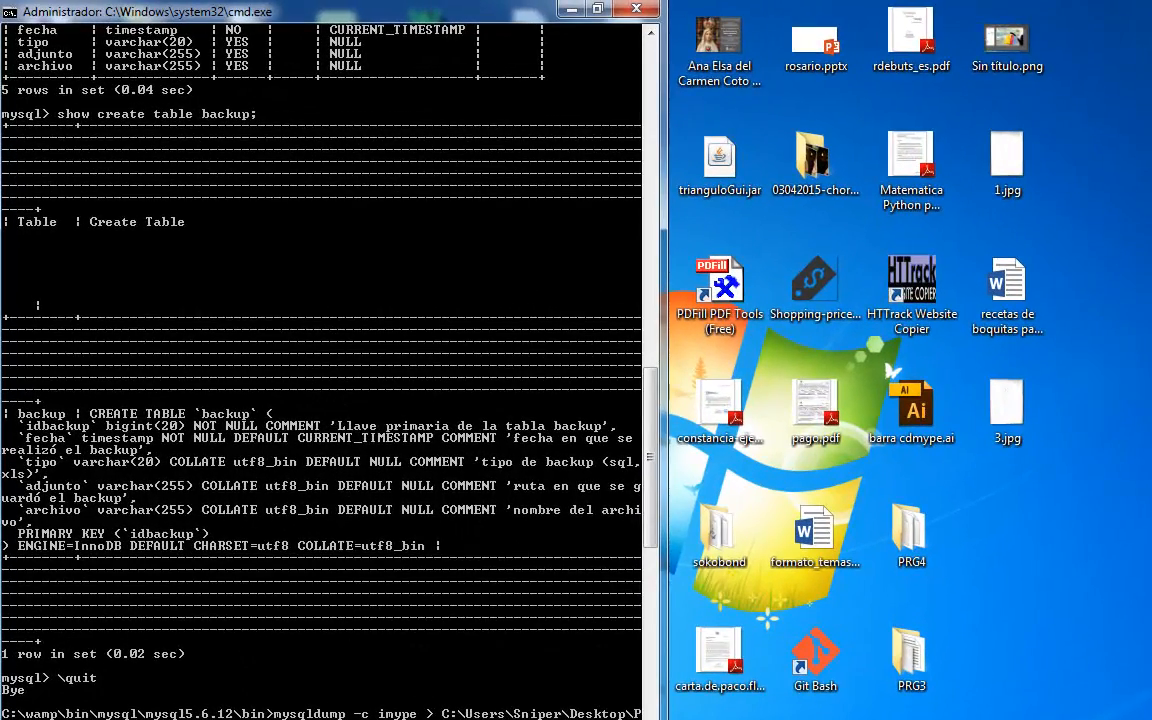
pyautogui.click(665, 719)
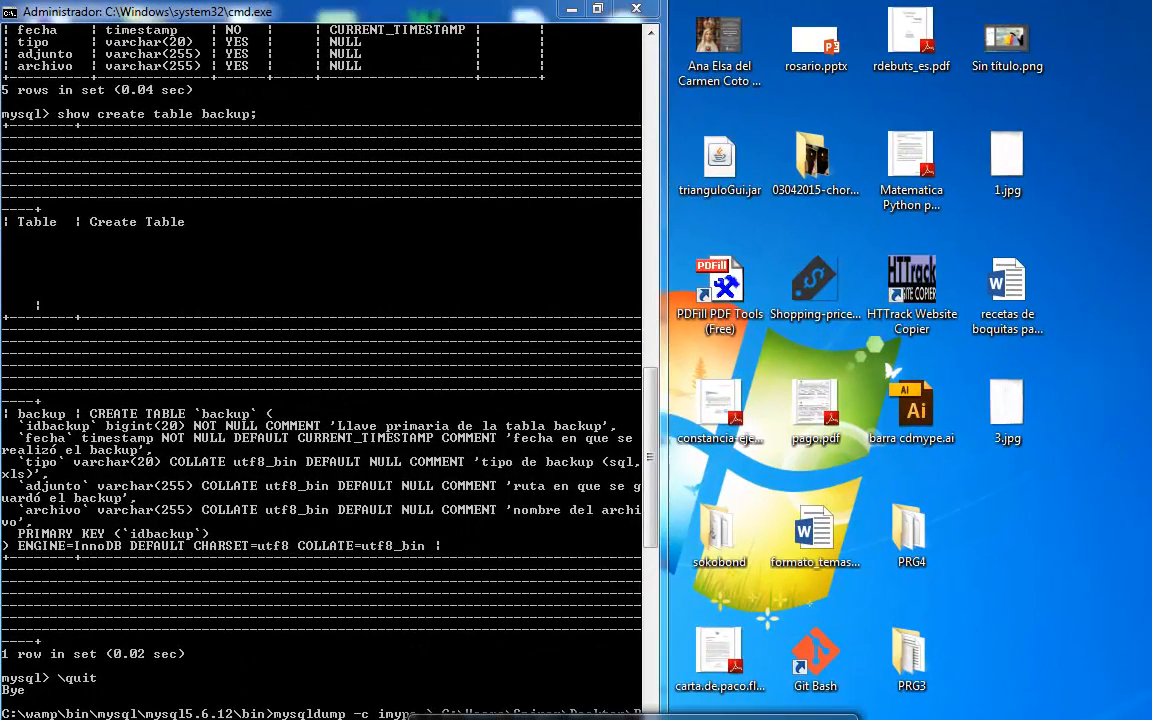
pyautogui.click(742, 719)
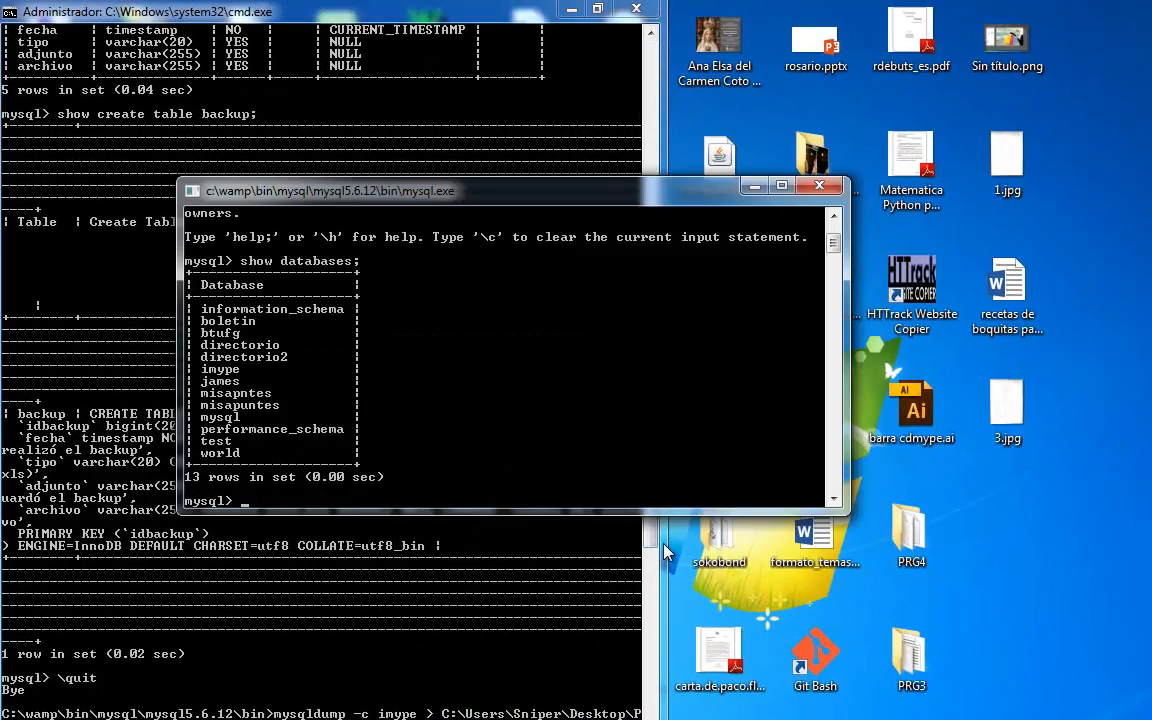
# - Delete the imype database in the MySQL console with drop database imype;
pyautogui.write('drop database imype')
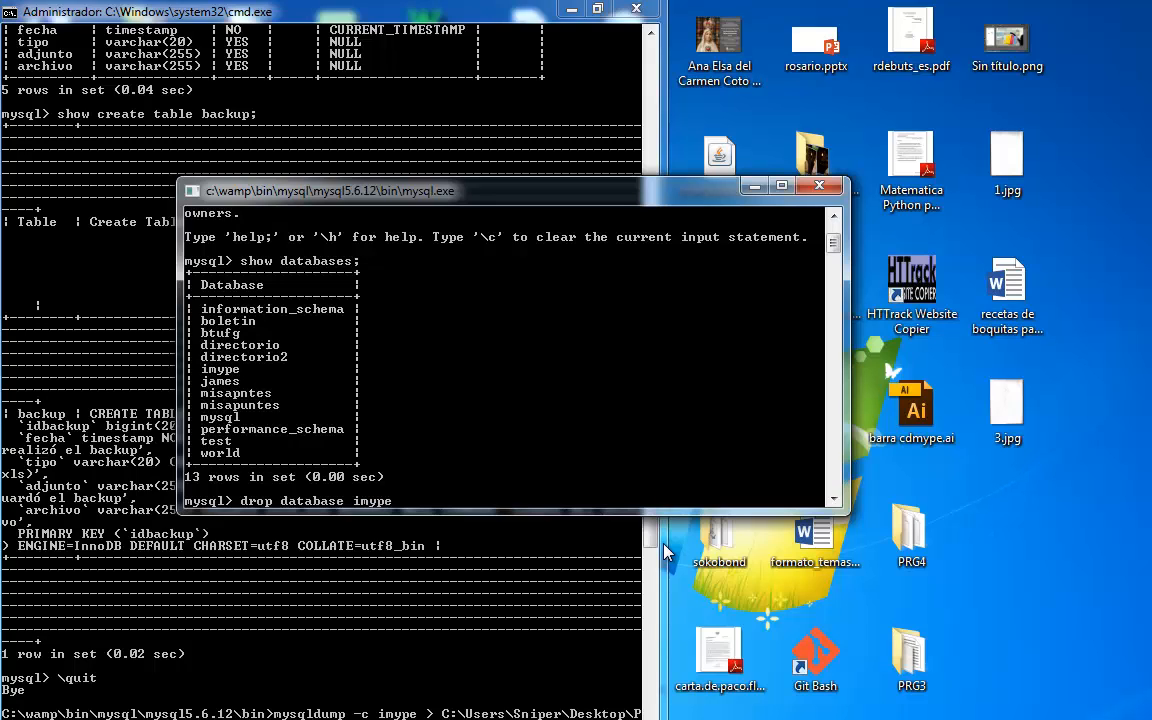
pyautogui.write(';')
pyautogui.press('Return')
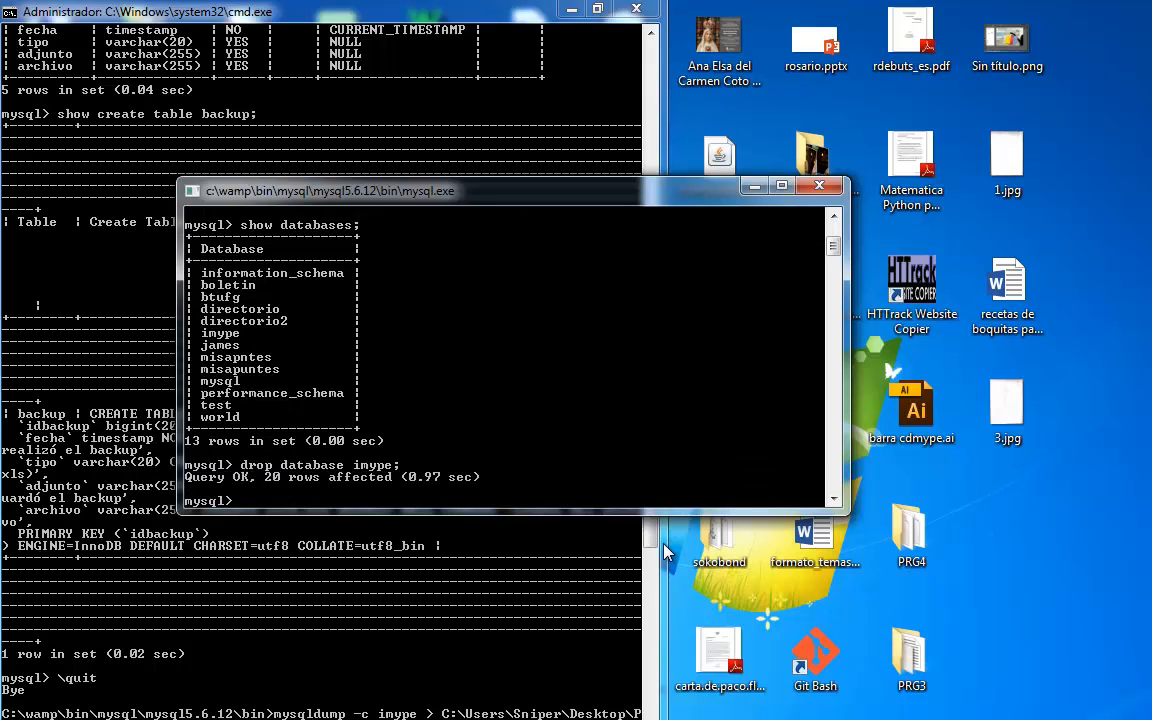
# - List the server's databases again with show databases; and look through the list
pyautogui.write('show databases;')
pyautogui.press('Return')
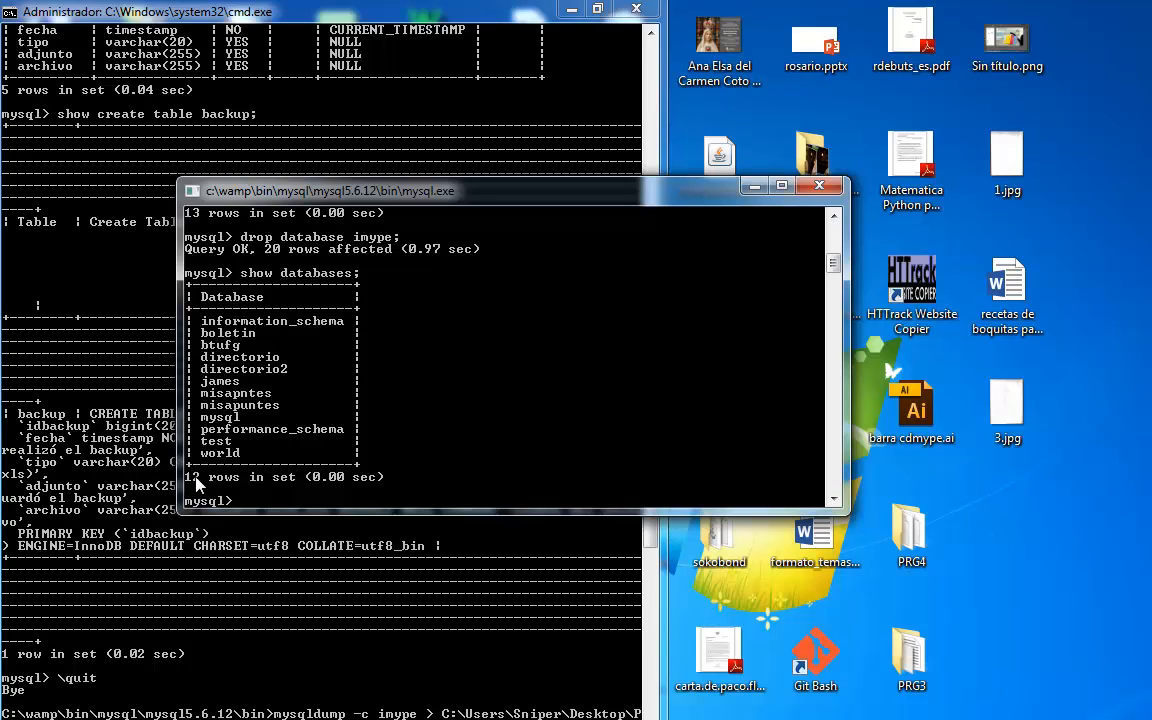
pyautogui.scroll(1, 197, 480)
pyautogui.scroll(-4, 218, 262)
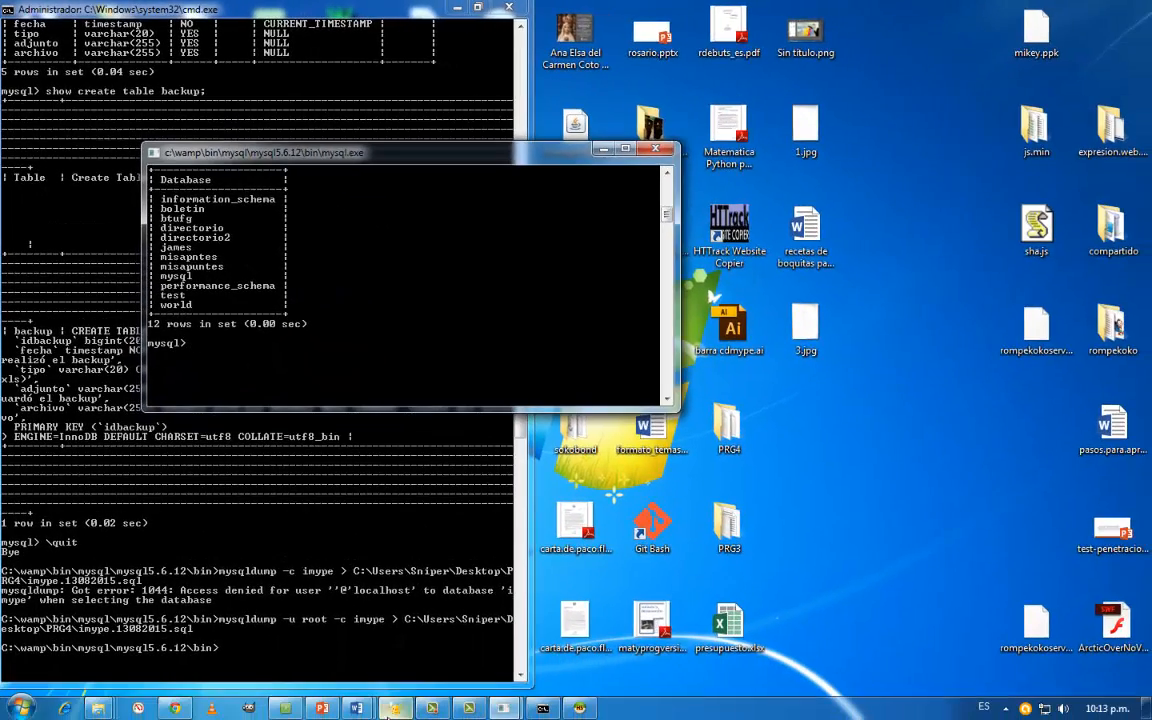
# - Create an empty imype database in the MySQL console with create database imype;
pyautogui.click(392, 710)
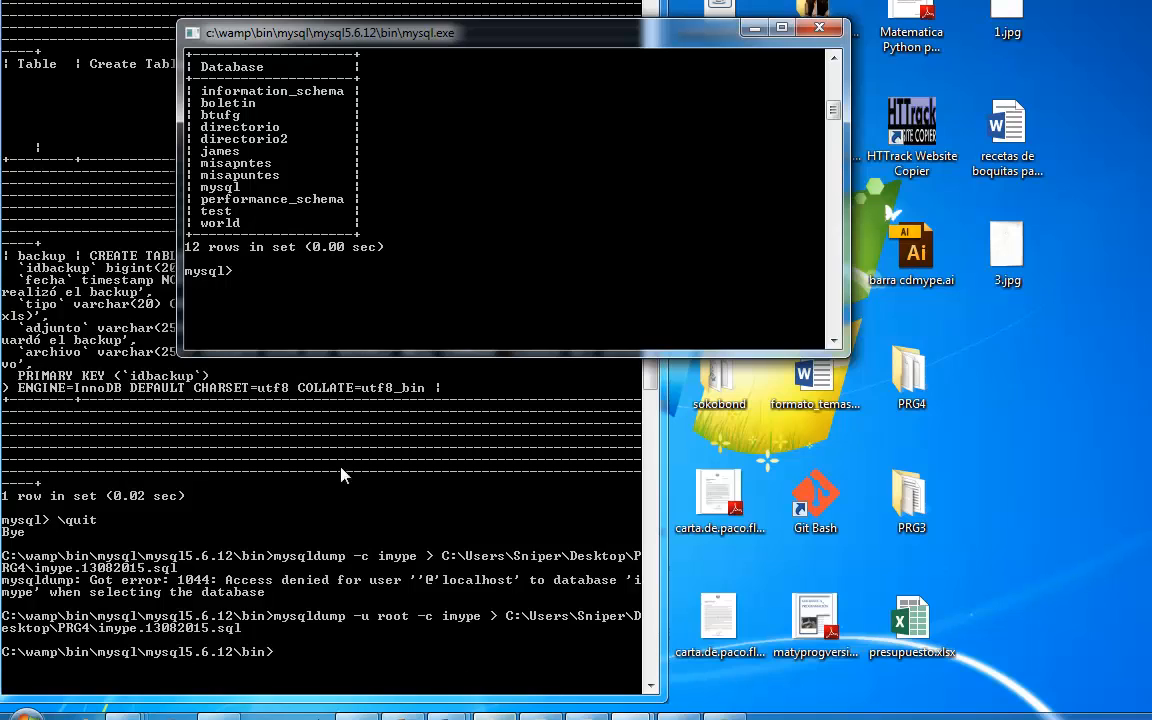
pyautogui.write('create datana')
pyautogui.press('BackSpace')
pyautogui.press('BackSpace')
pyautogui.write('bas')
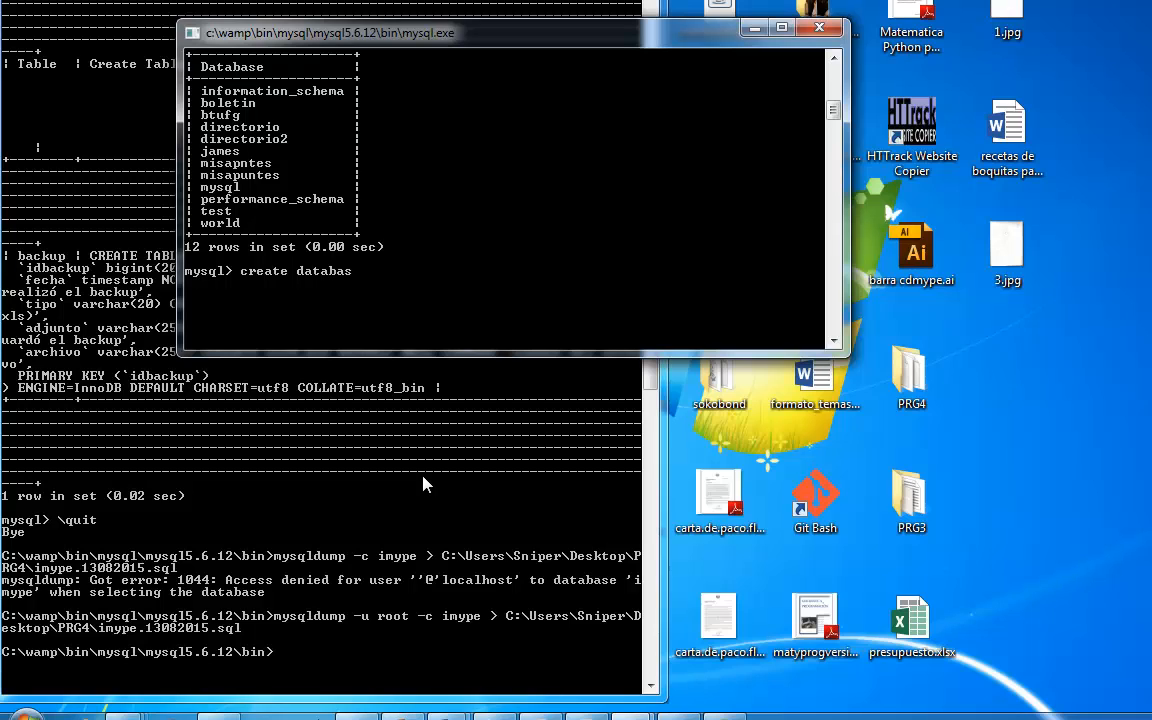
pyautogui.write('e imype;')
pyautogui.press('Return')
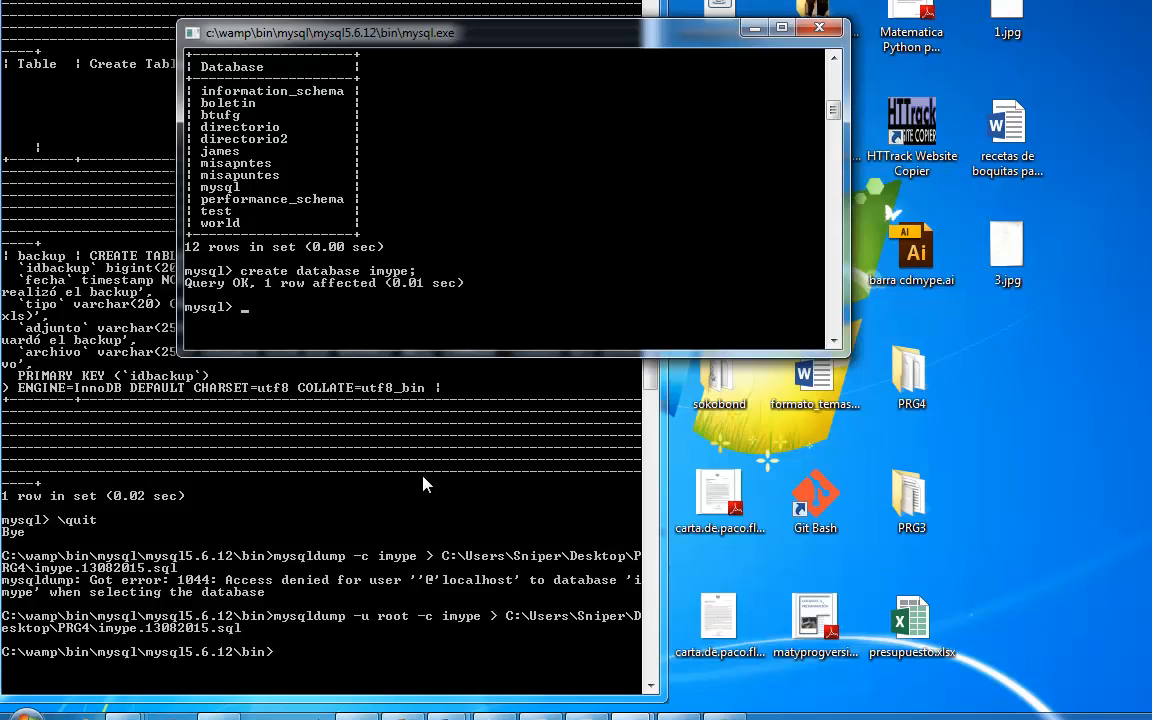
# - Enter mysql -u root imype < at the command prompt and paste the copied PRG4 folder path after it, without running it
pyautogui.click(390, 664)
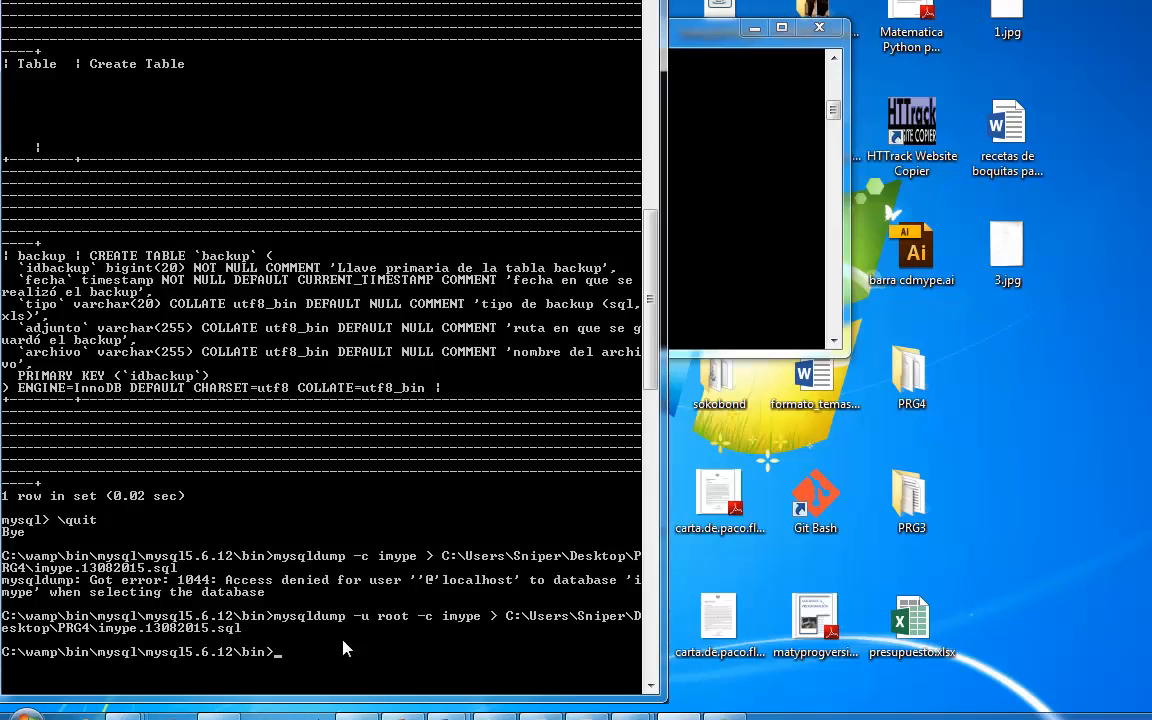
pyautogui.write('mysql -u root imype <')
pyautogui.rightClick(462, 652)
pyautogui.click(514, 572)
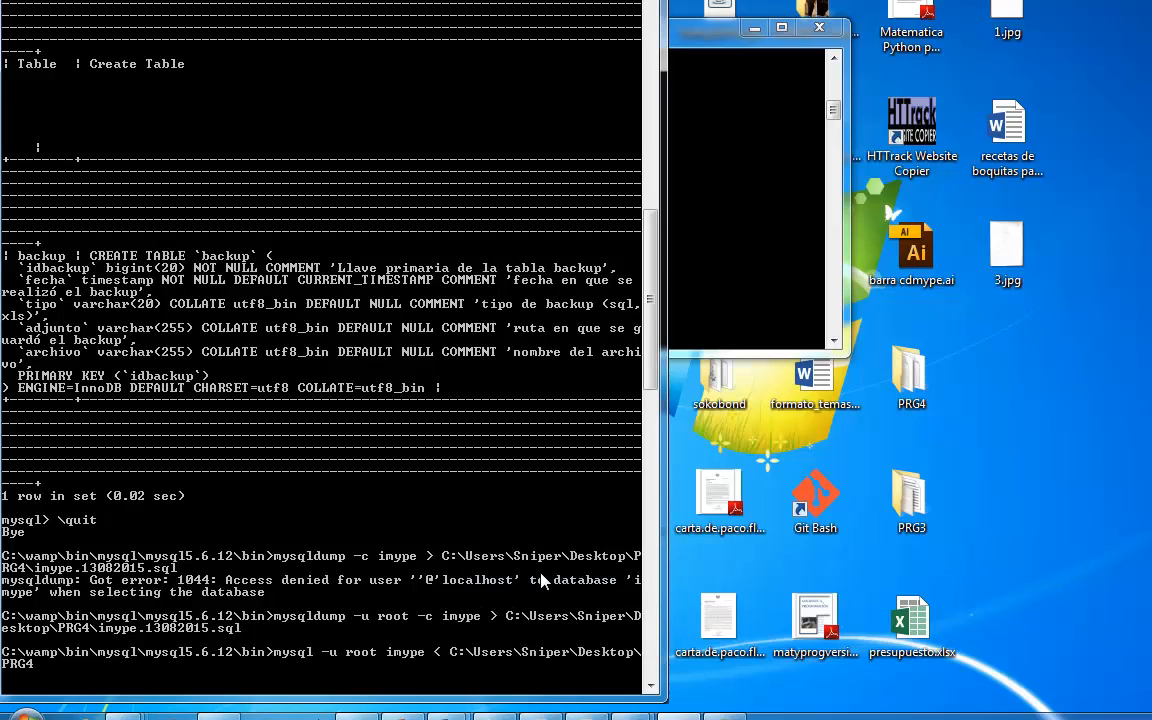
# - Complete the restore command's path with \imype.13082015.sql, leaving the command unexecuted
pyautogui.write('\\')
pyautogui.write('imype.13082015.sql')
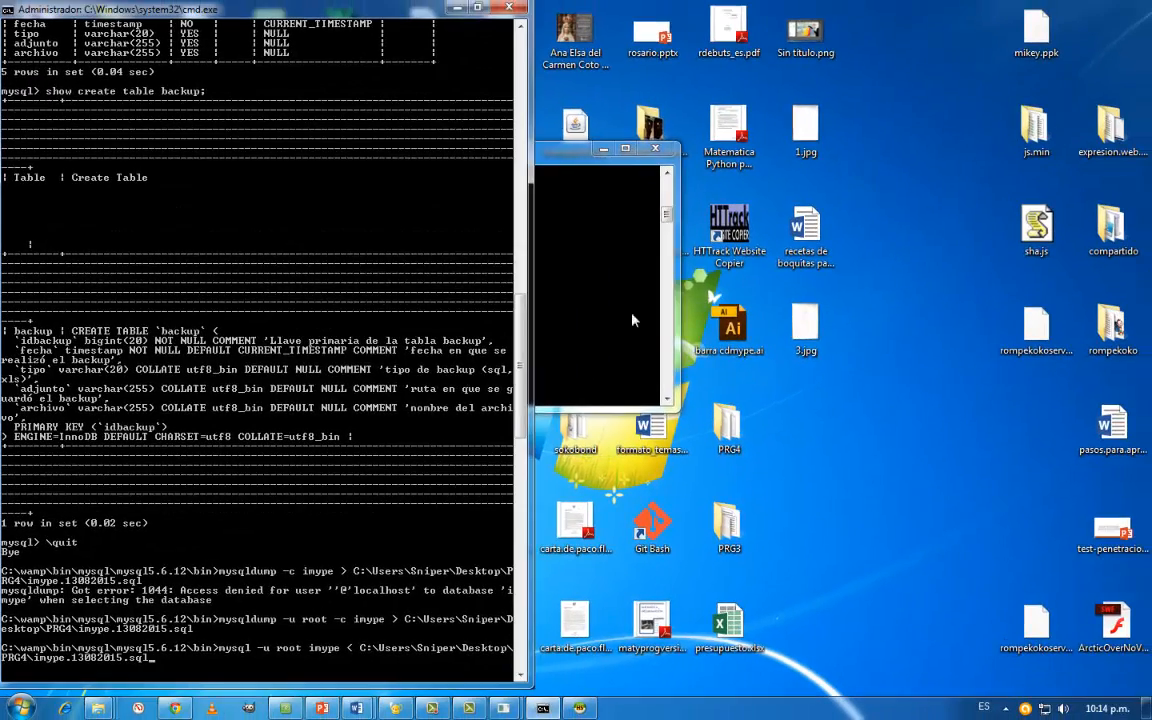
# - Switch to the MySQL console, select the database with use imype; and list its tables with show tables;
pyautogui.click(756, 250)
pyautogui.write('use ')
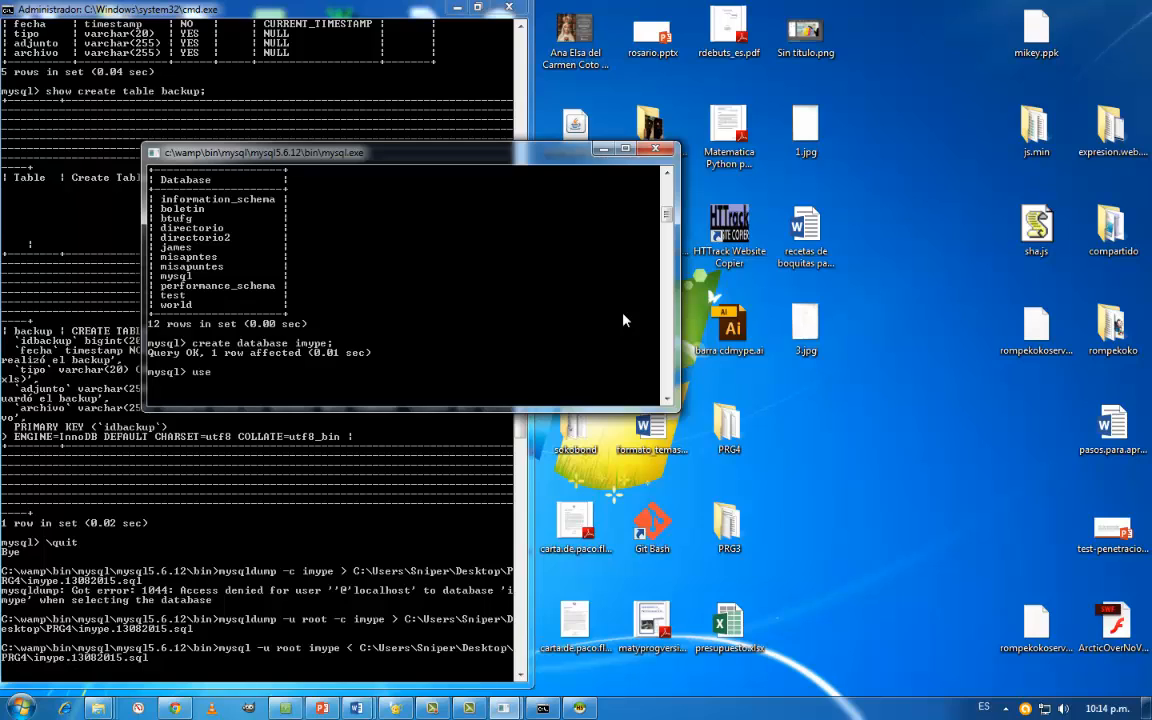
pyautogui.write('imype;')
pyautogui.press('Return')
pyautogui.write('show tanb')
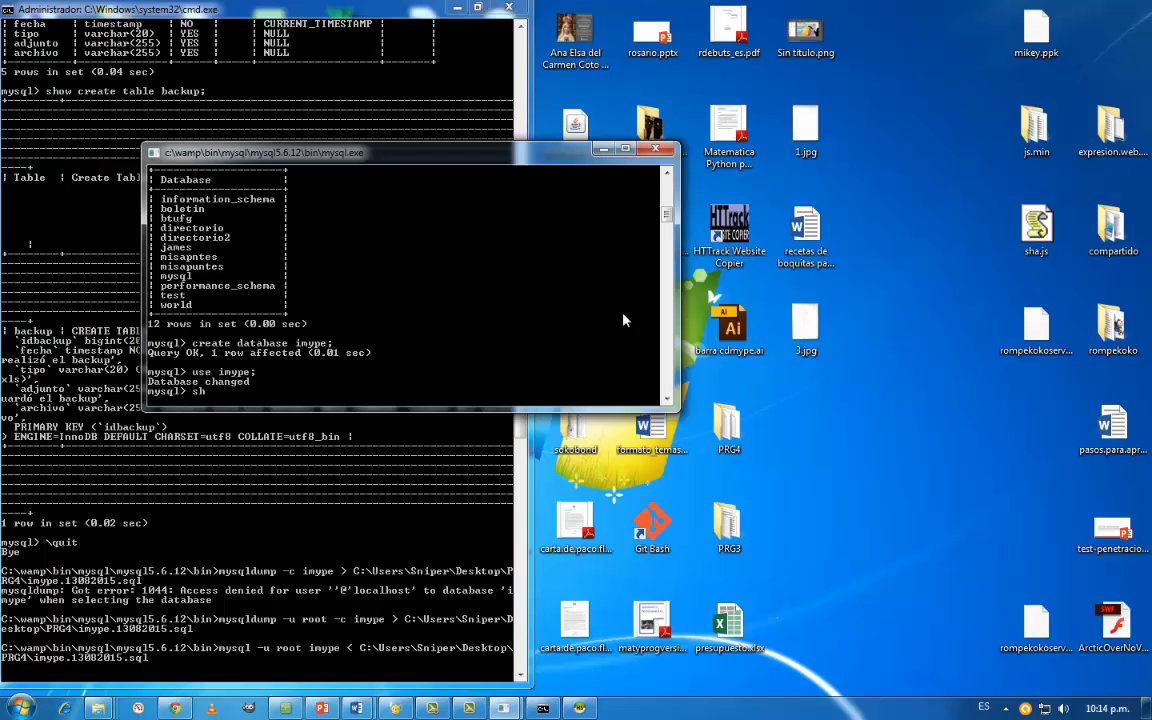
pyautogui.press('BackSpace')
pyautogui.press('BackSpace')
pyautogui.press('BackSpace')
pyautogui.write('ables;')
pyautogui.press('Return')
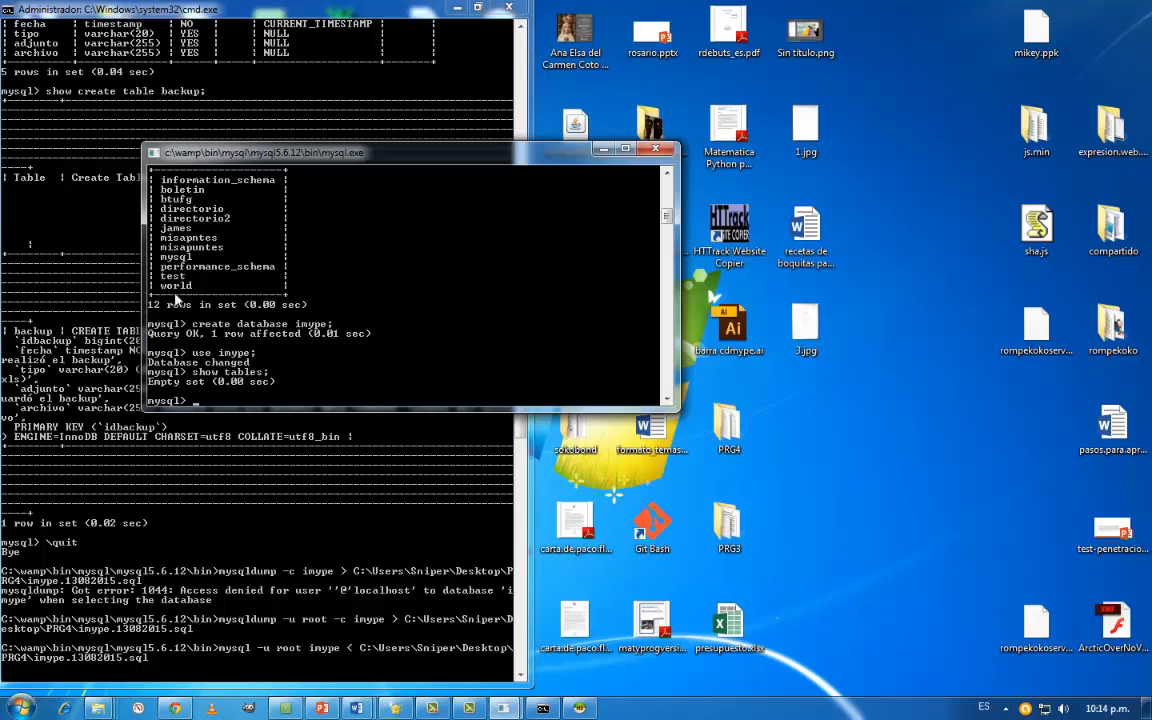
# - Run the prepared restore command at the command prompt, and repeat show tables; in the MySQL console
pyautogui.click(603, 150)
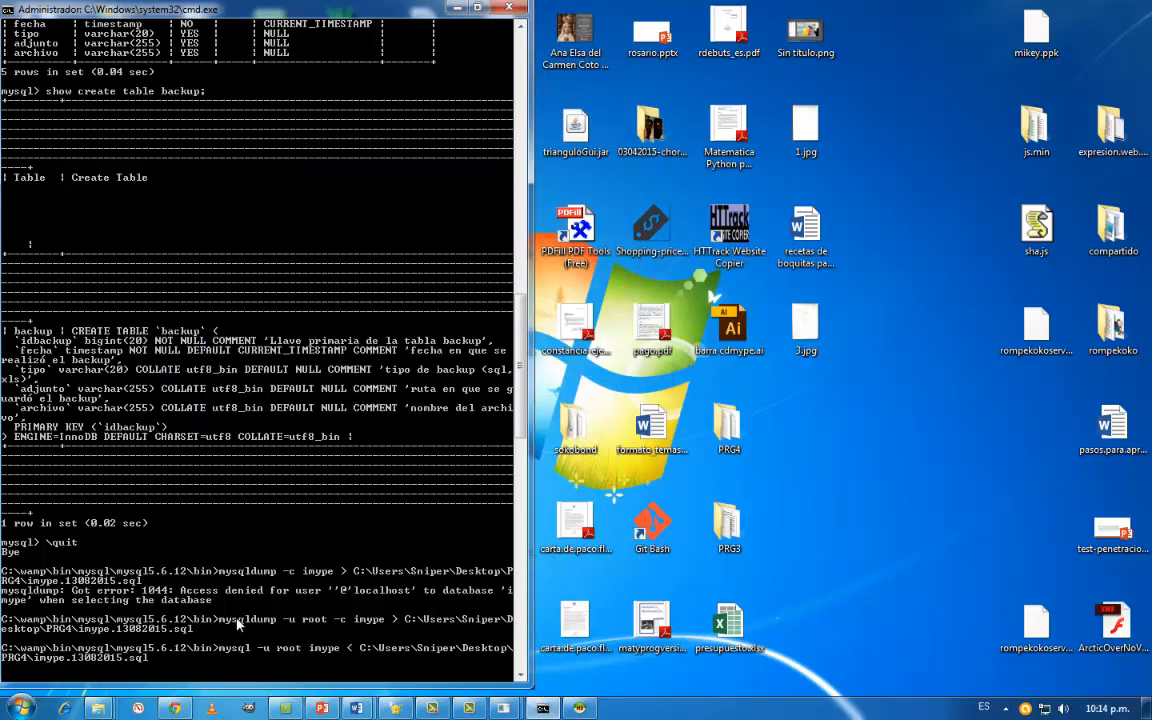
pyautogui.press('Return')
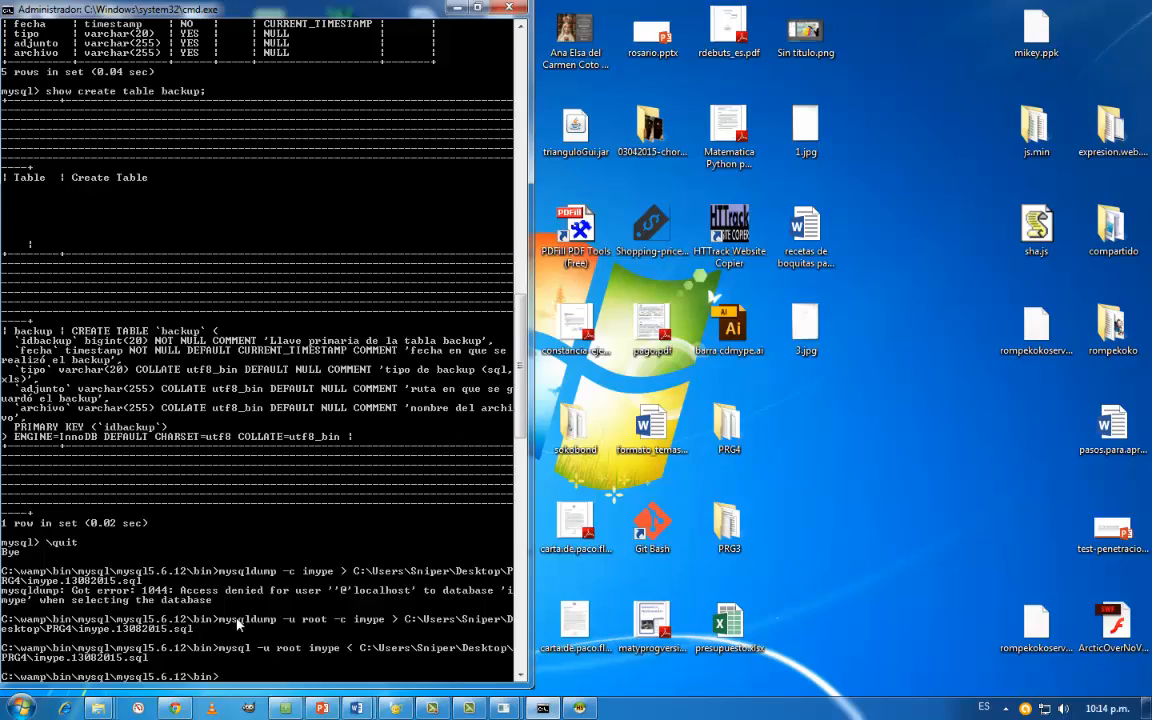
pyautogui.click(530, 708)
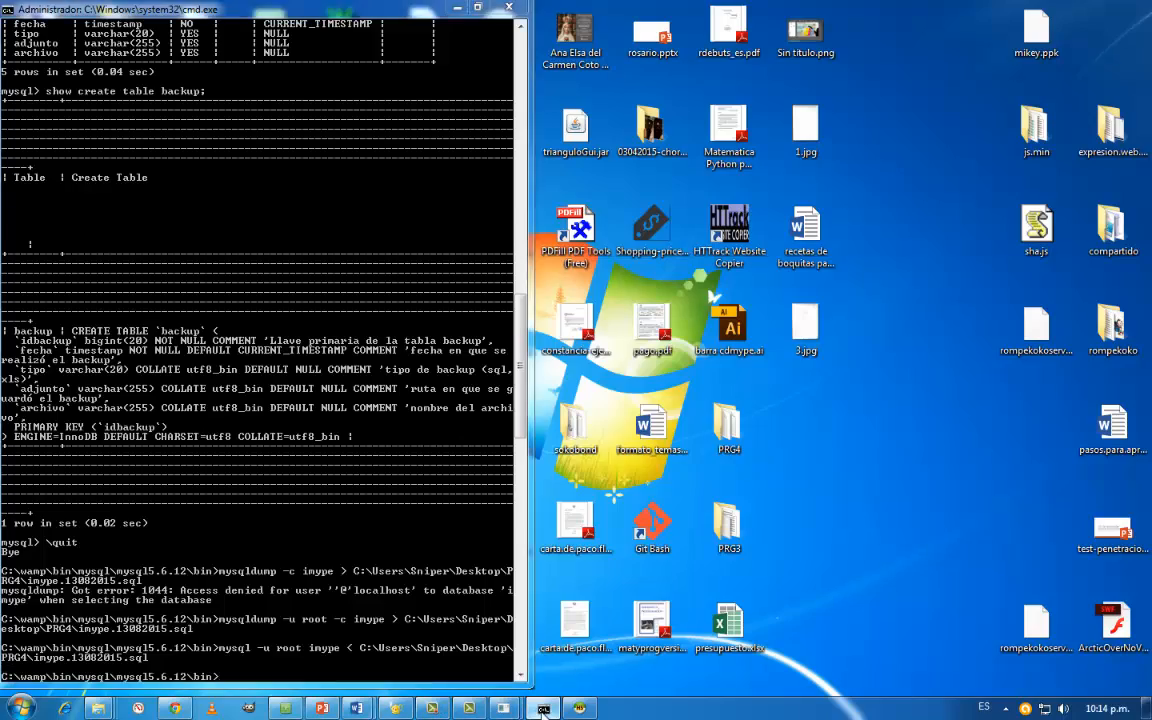
pyautogui.click(529, 708)
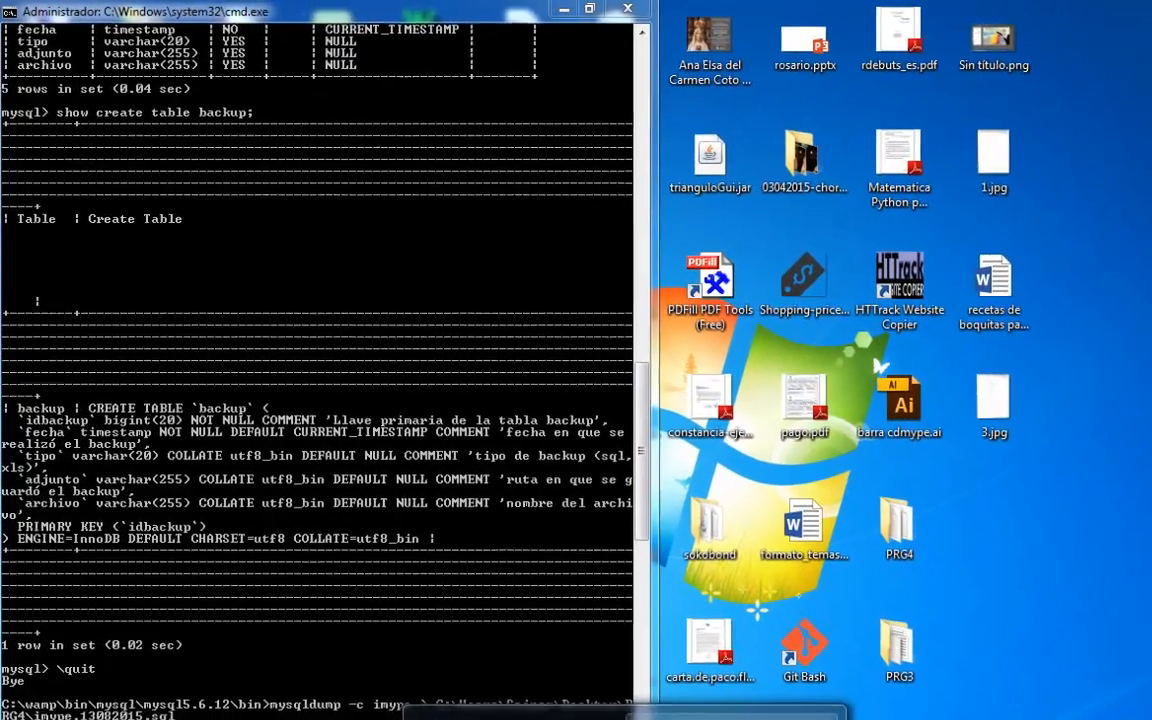
pyautogui.click(505, 708)
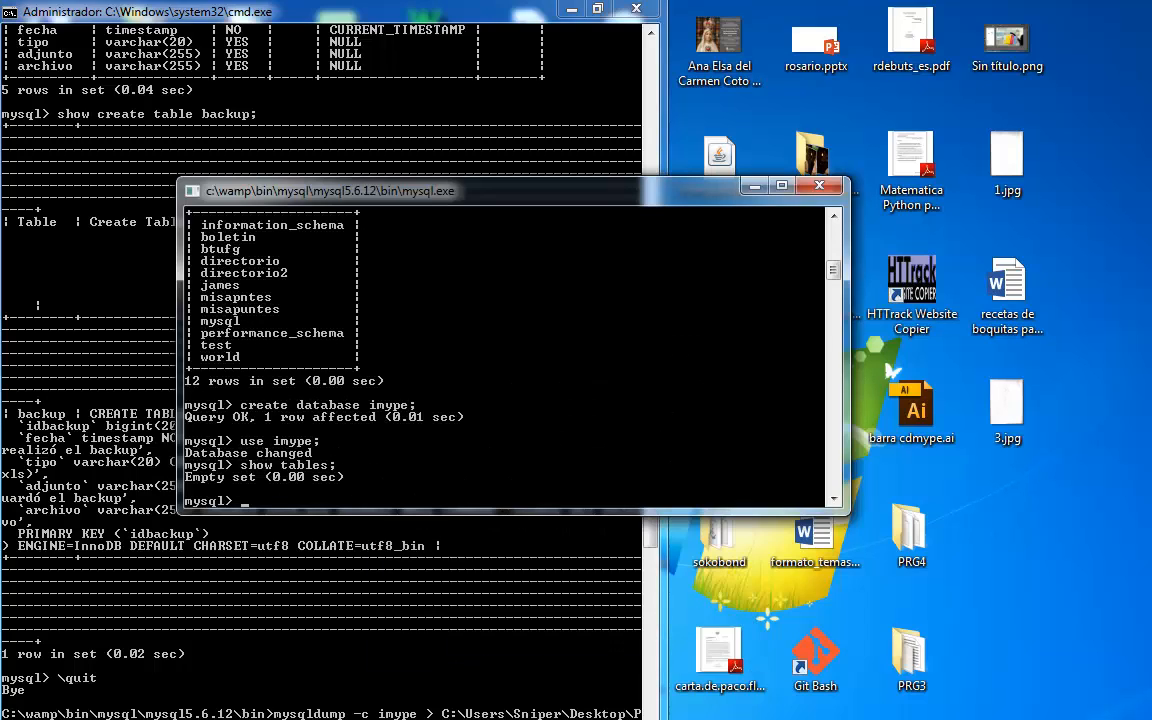
pyautogui.press('Up')
pyautogui.press('Return')
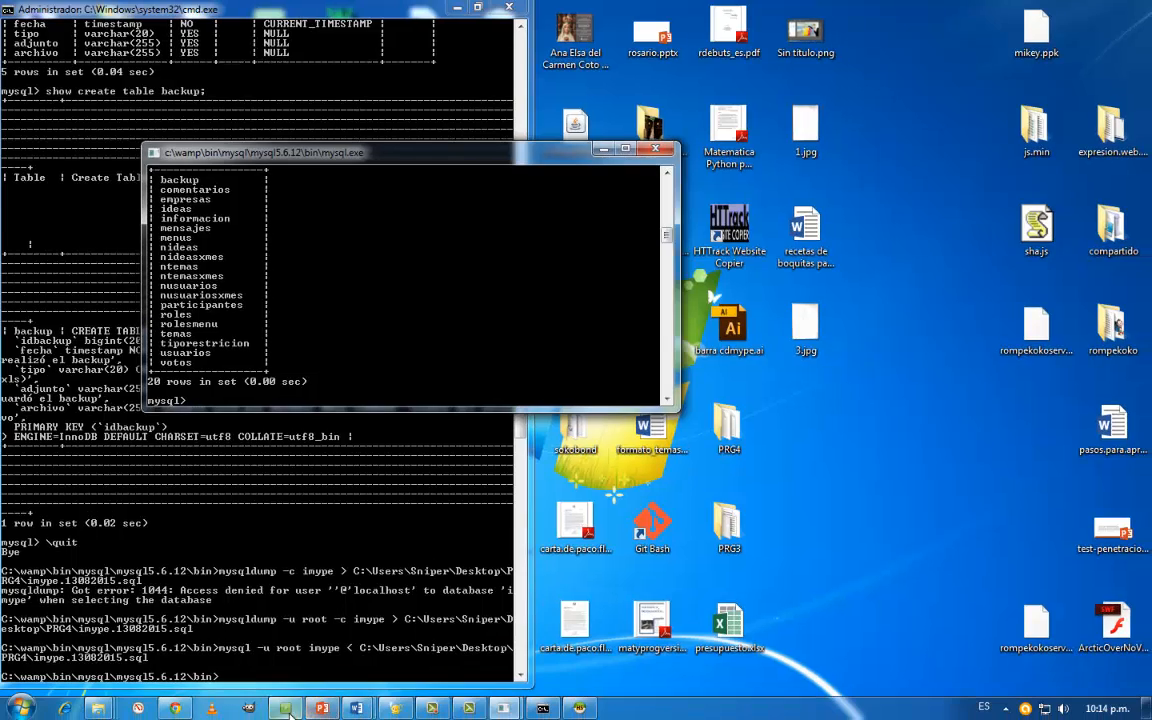
# - Read the AnyMeeting chat, and open imype.13082015.sql from the PRG4 folder in Geany
pyautogui.click(286, 708)
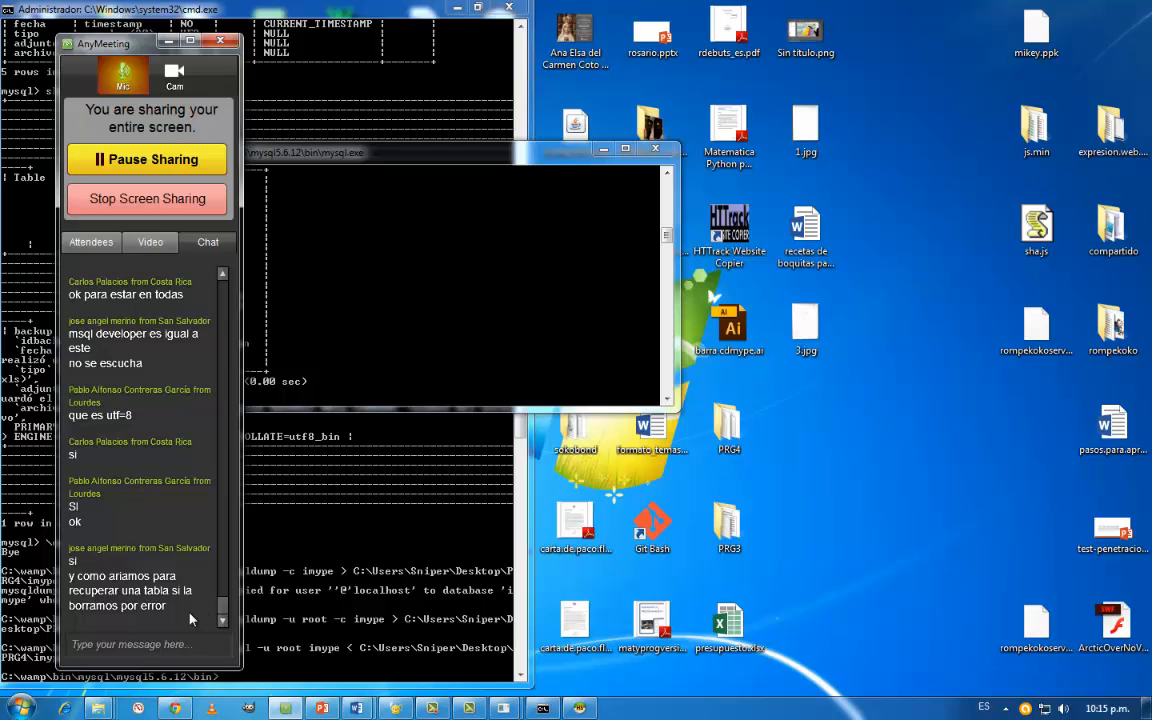
pyautogui.click(399, 710)
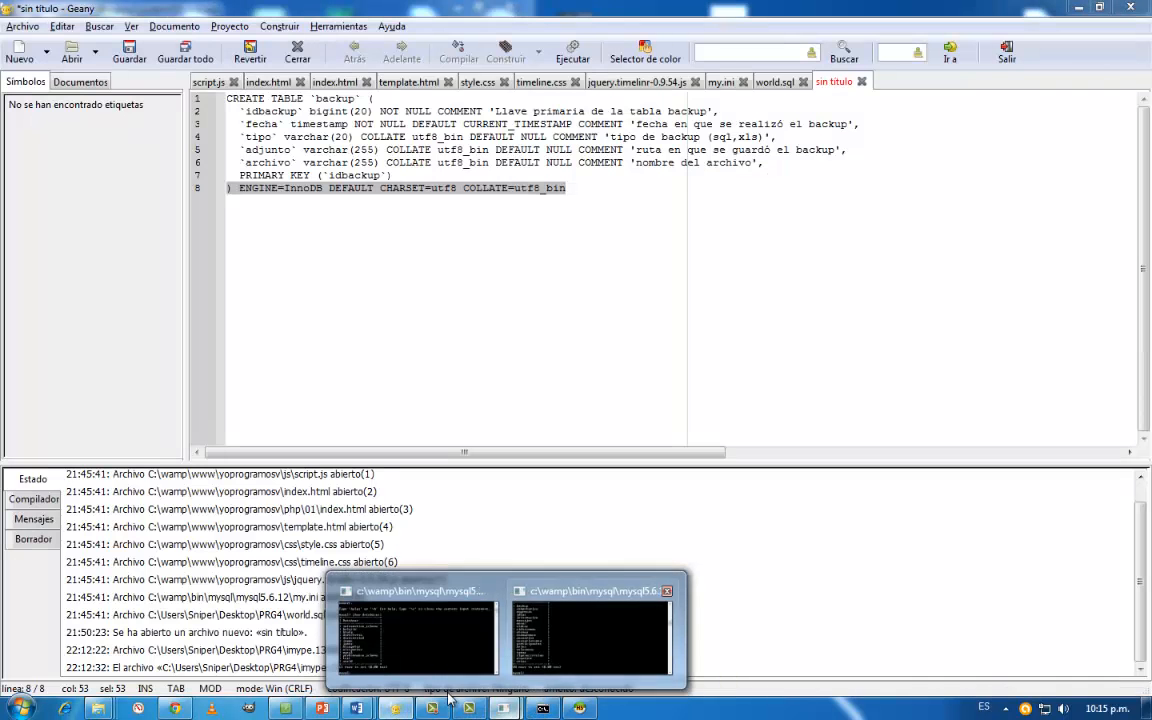
pyautogui.moveTo(98, 708)
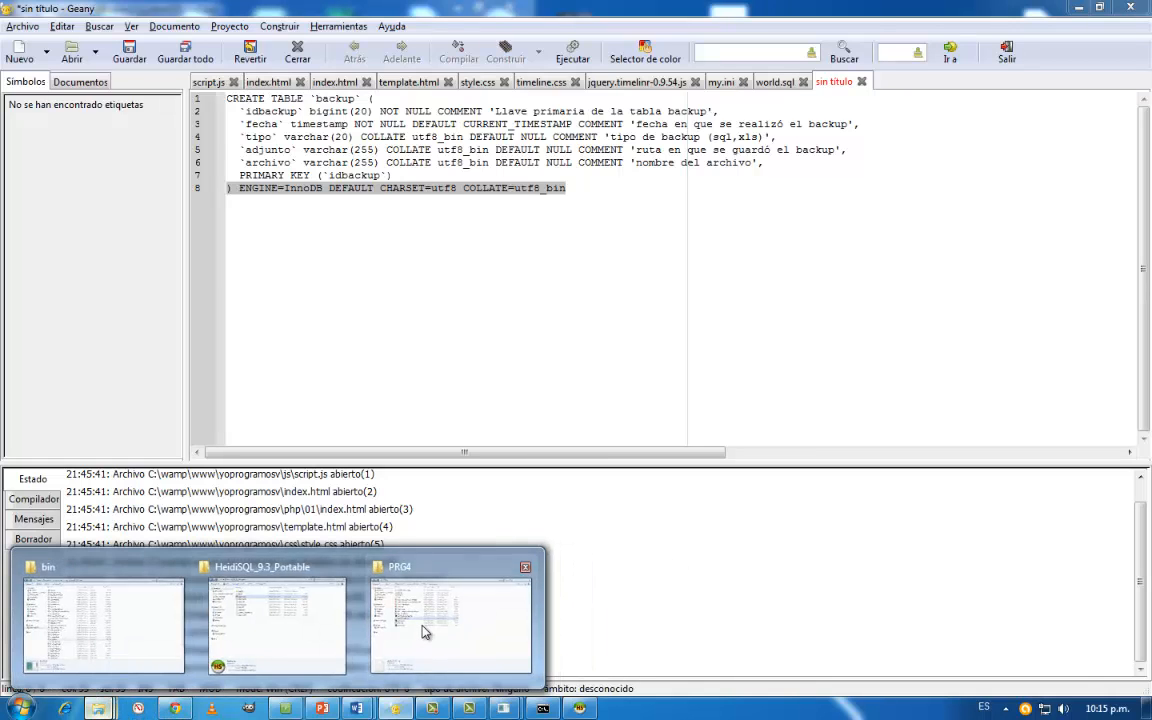
pyautogui.click(430, 625)
pyautogui.rightClick(258, 314)
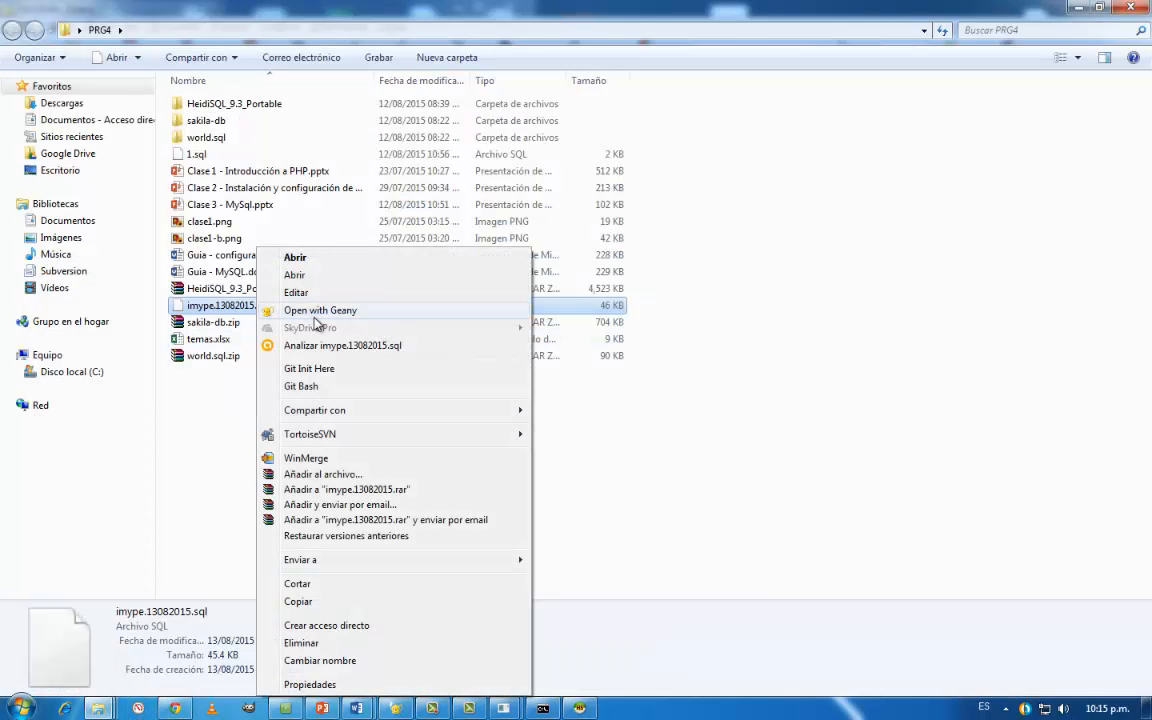
pyautogui.click(292, 303)
# - Highlight the backup table's statements from CREATE TABLE to UNLOCK TABLES in the dump, and minimise Geany and the PRG4 folder
pyautogui.scroll(-4, 340, 359)
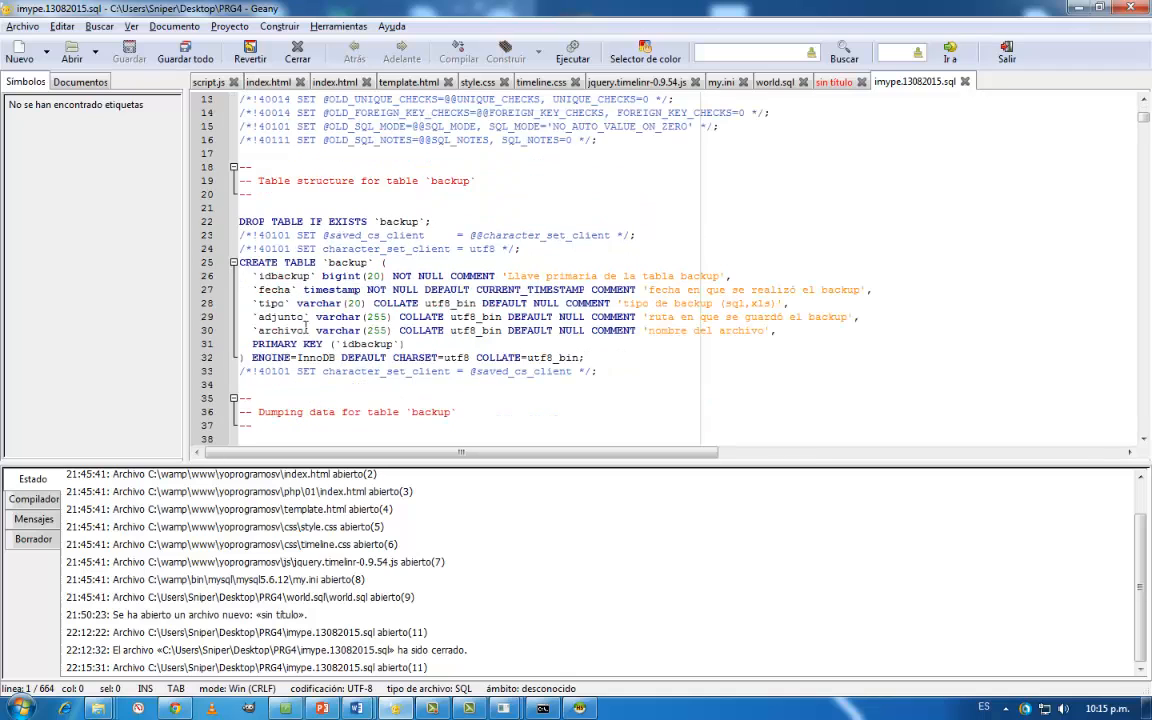
pyautogui.moveTo(212, 262); pyautogui.dragTo(613, 390)
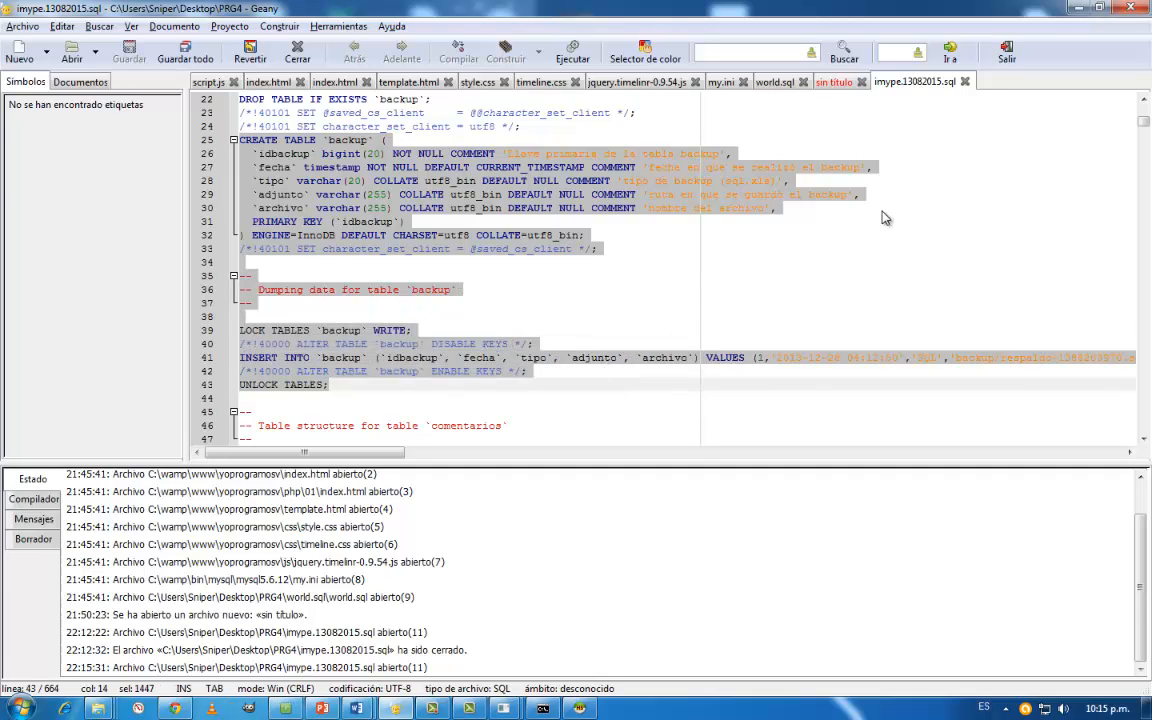
pyautogui.click(1079, 8)
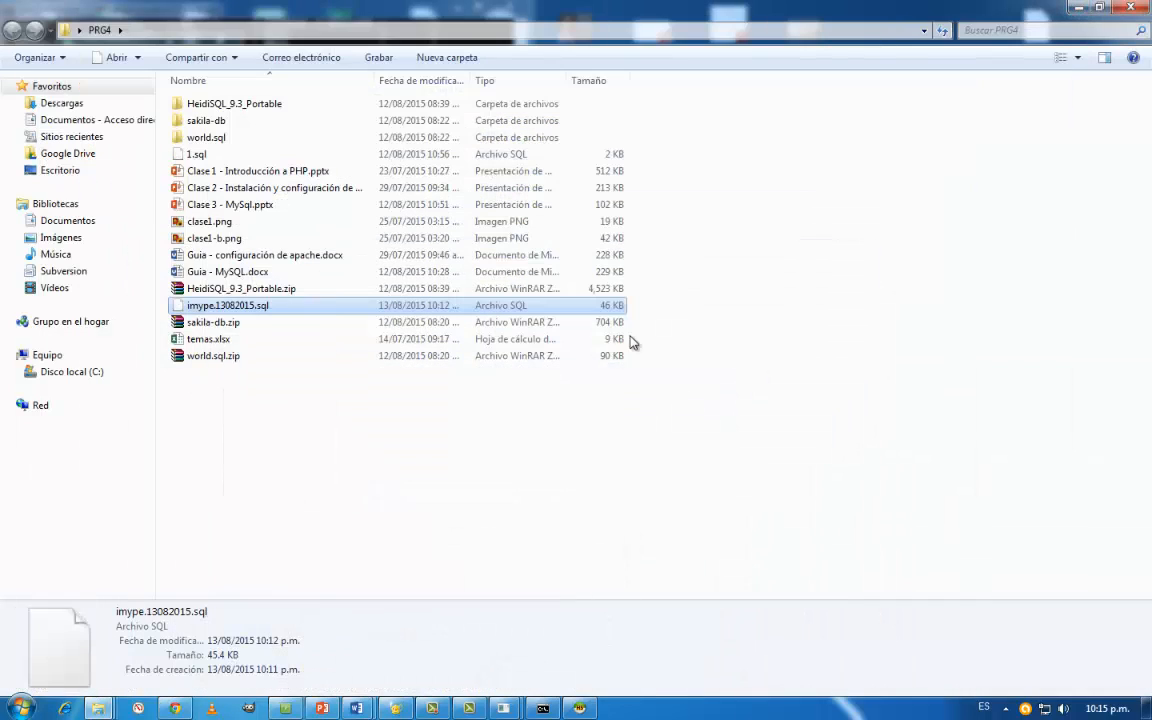
pyautogui.click(1077, 7)
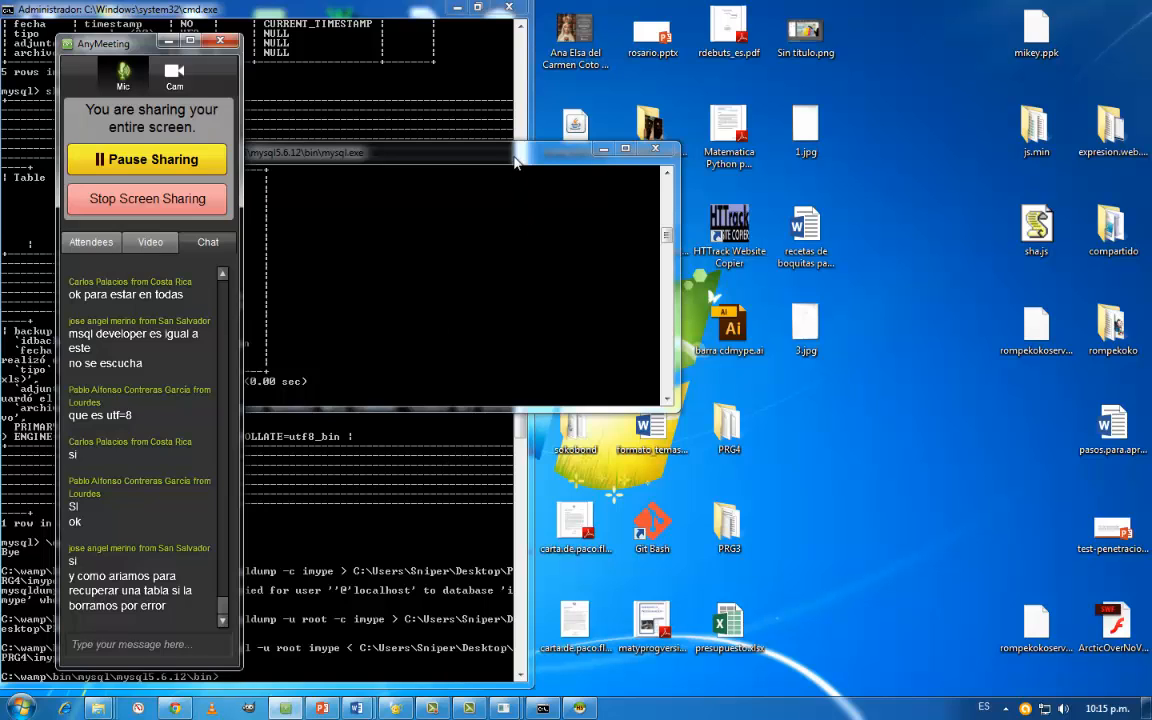
# - Move the MySQL console away from the AnyMeeting window, and check the meeting's attendee list before returning to the chat
pyautogui.moveTo(514, 157); pyautogui.dragTo(711, 199)
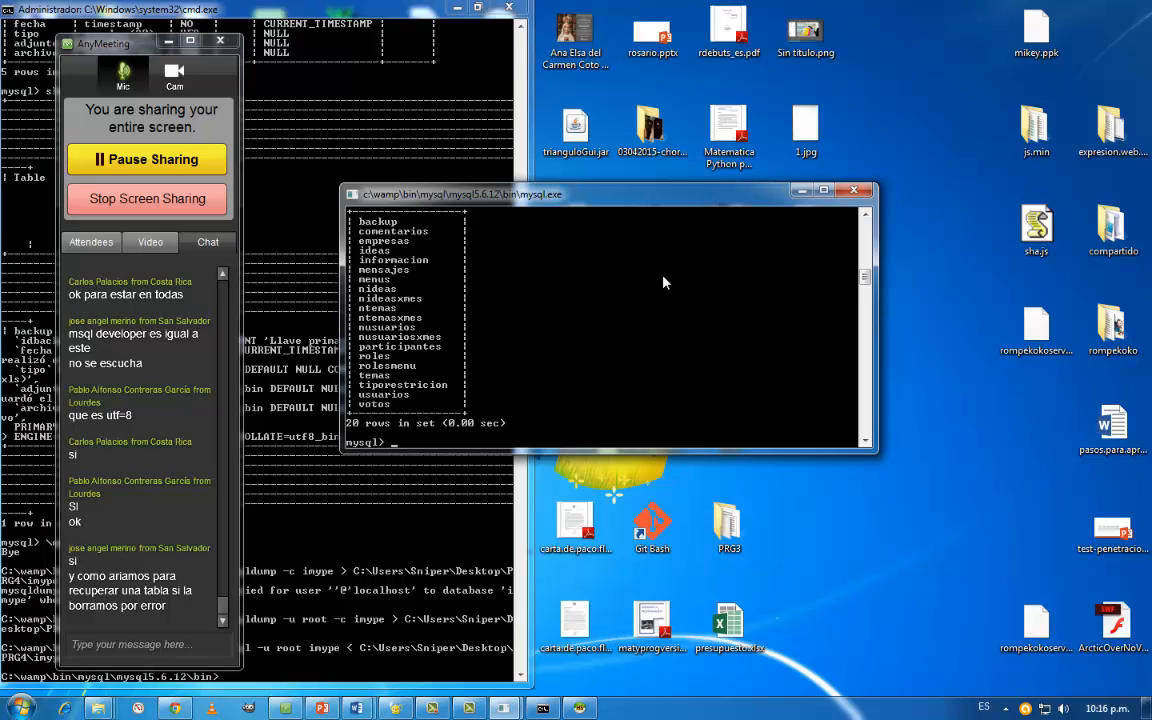
pyautogui.click(91, 252)
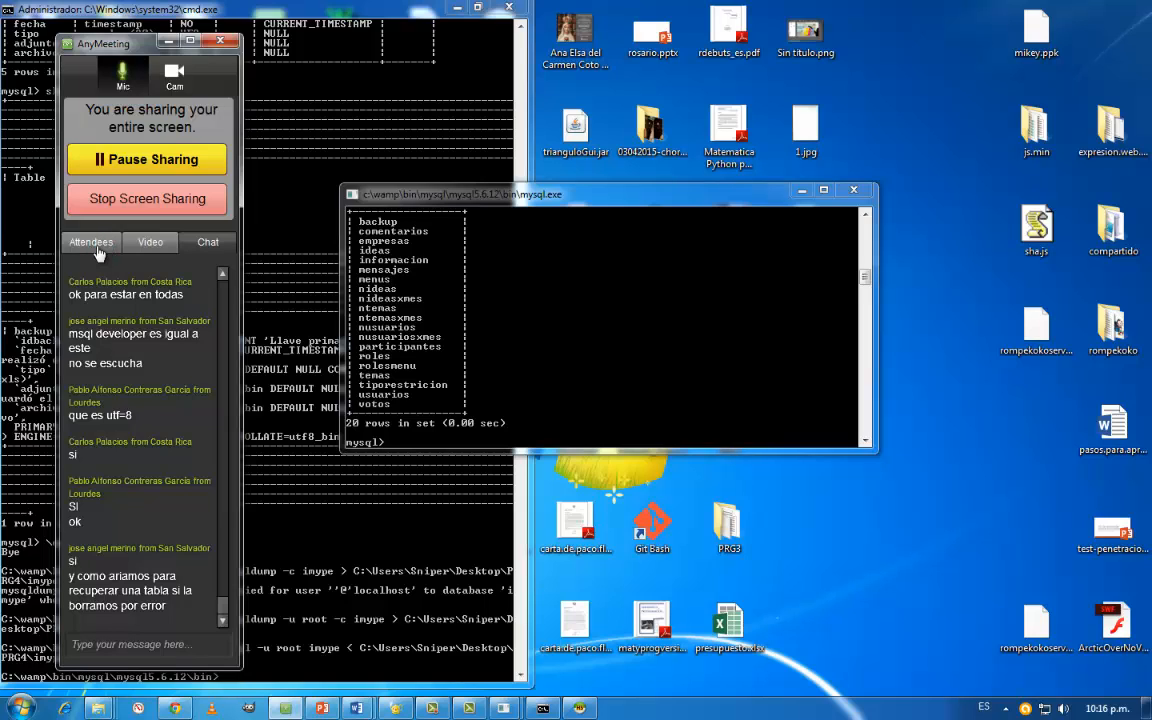
pyautogui.click(92, 243)
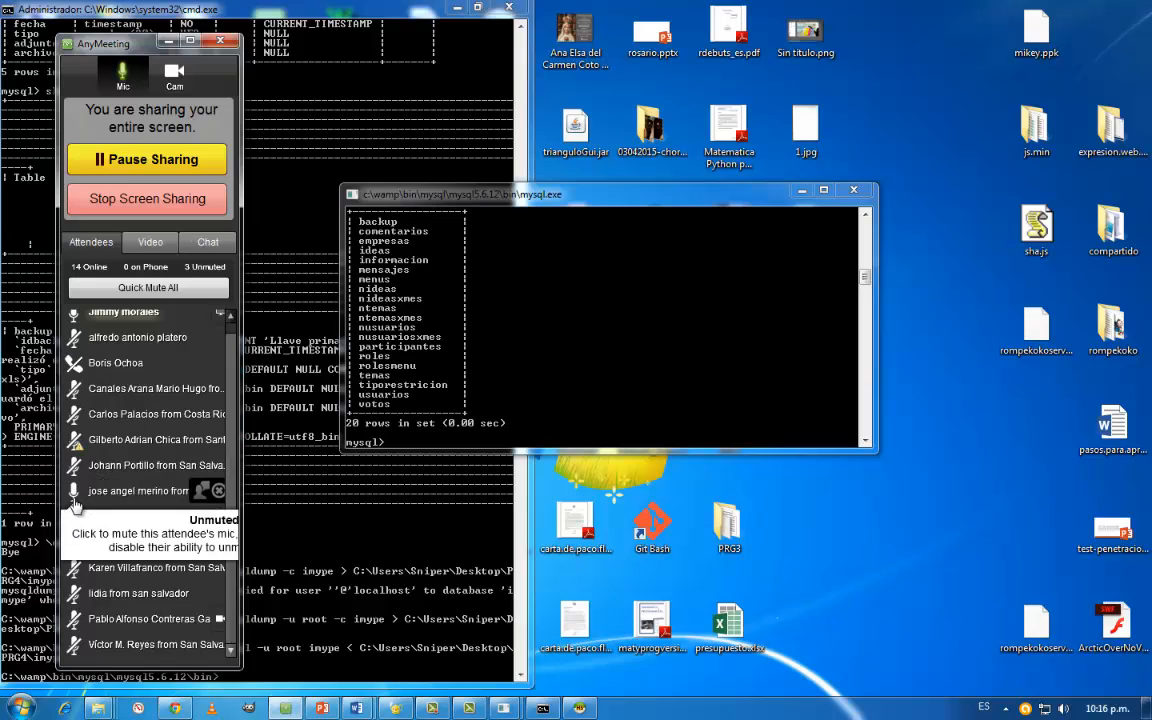
pyautogui.click(206, 243)
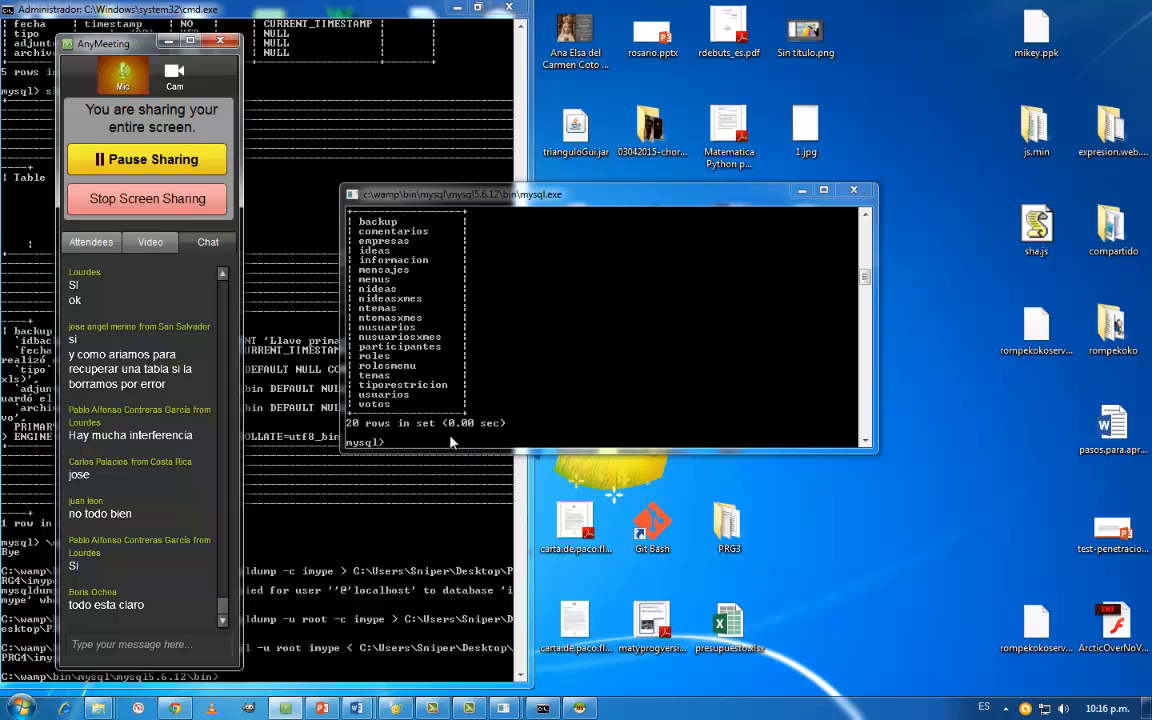
# - Minimise the AnyMeeting window and close the command prompt, keeping the MySQL console open
pyautogui.moveTo(526, 197); pyautogui.dragTo(594, 282)
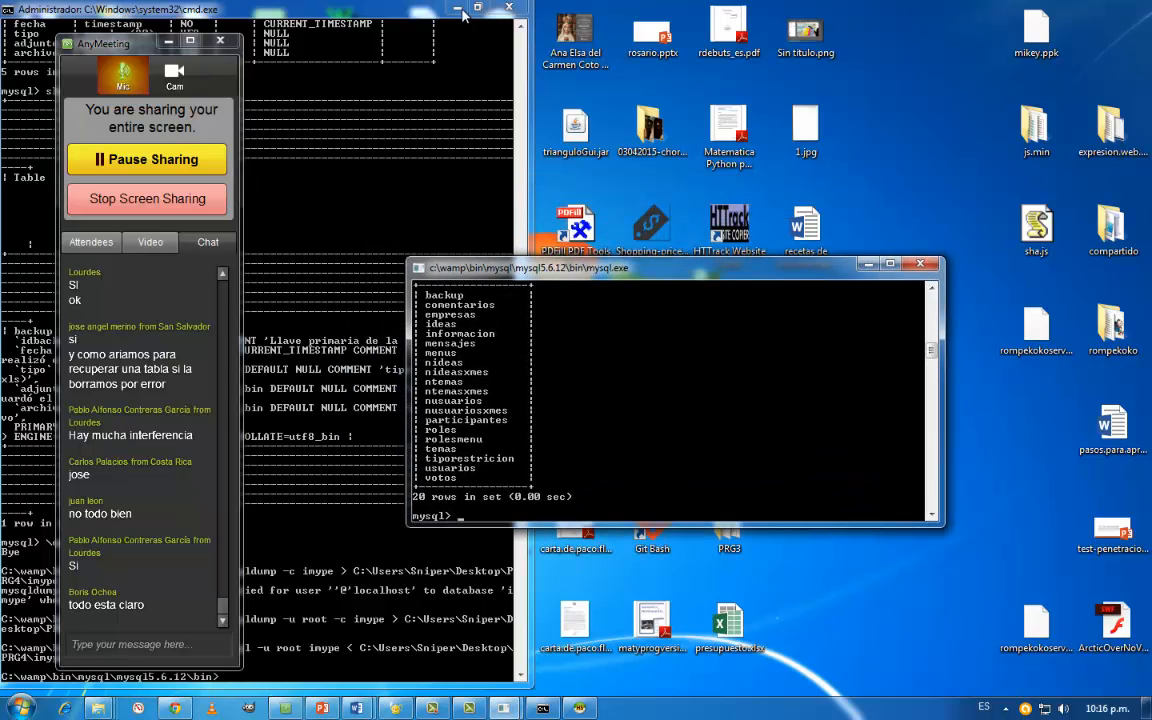
pyautogui.click(168, 44)
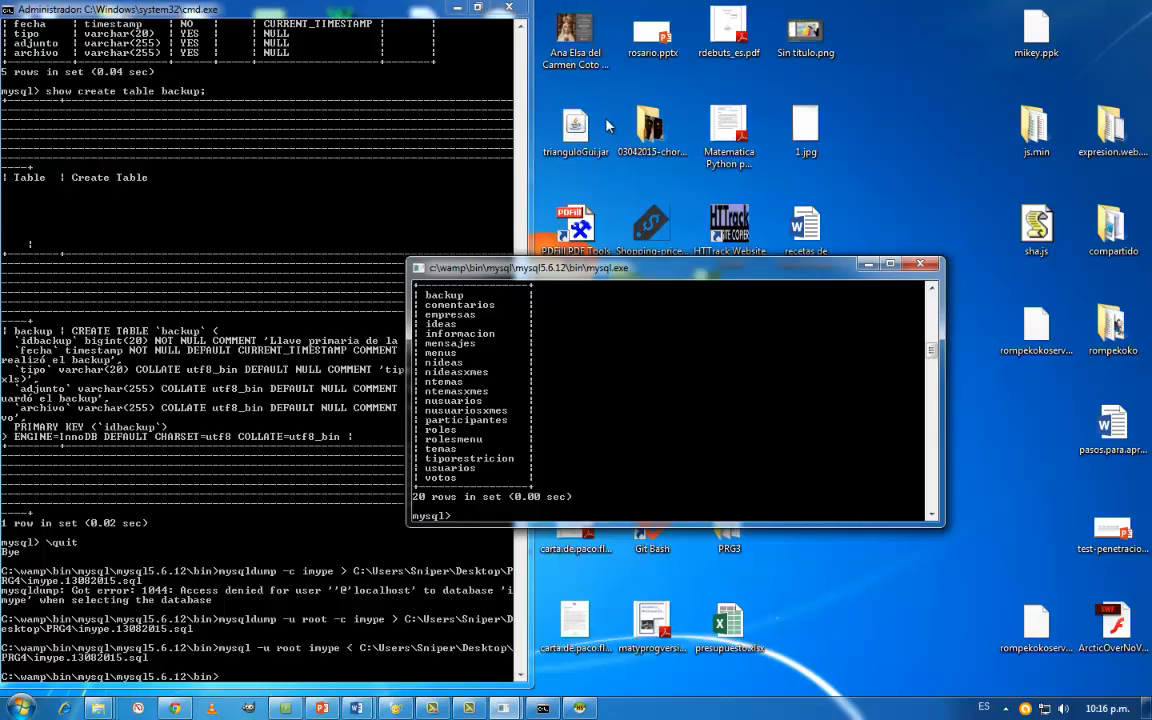
pyautogui.click(516, 11)
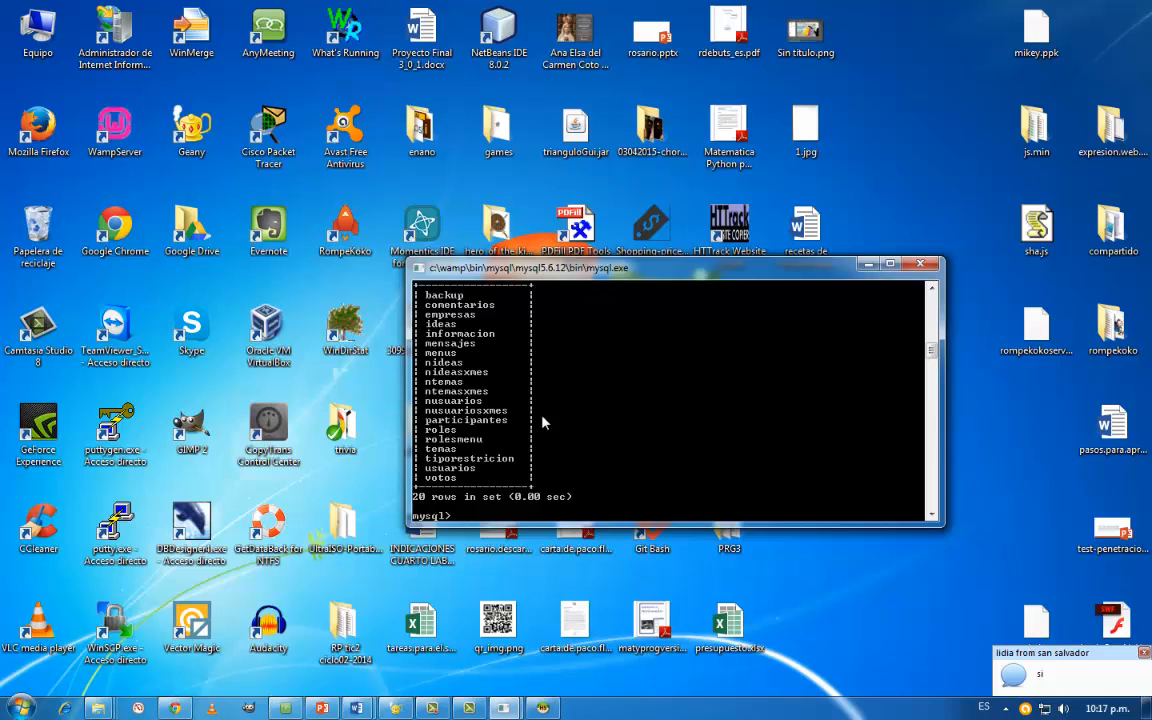
# - List all databases on the server with show databases;
pyautogui.write('show tab')
pyautogui.press('BackSpace')
pyautogui.press('BackSpace')
pyautogui.press('BackSpace')
pyautogui.press('BackSpace')
pyautogui.write('da')
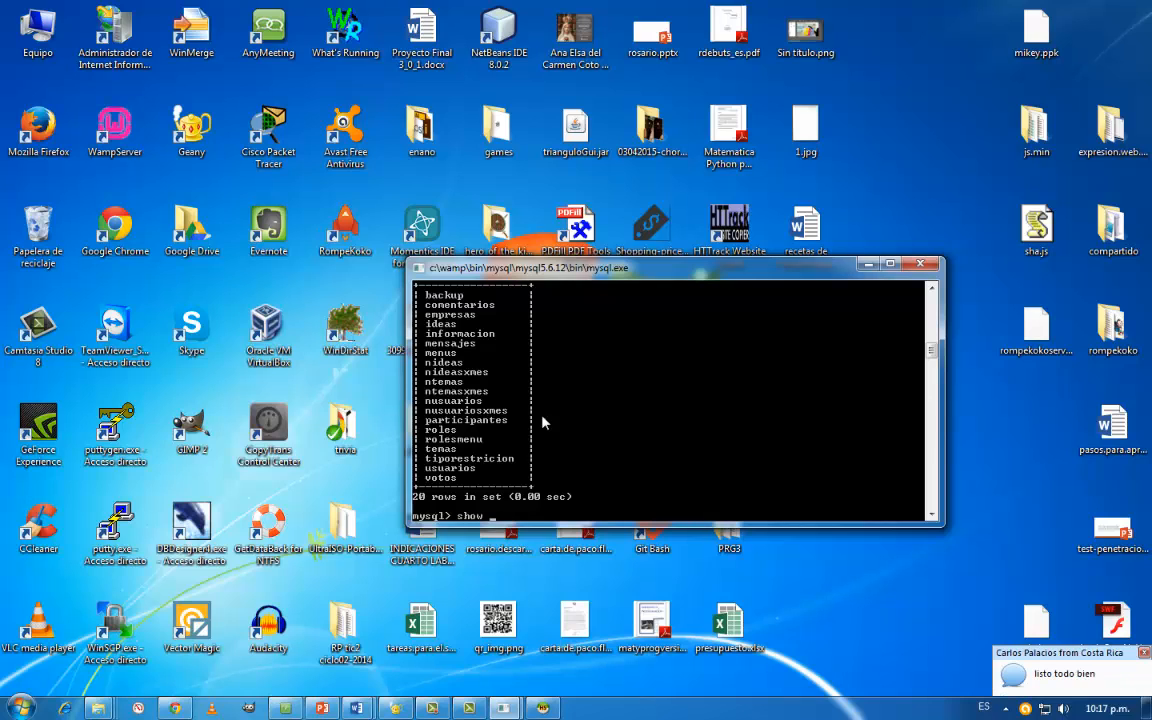
pyautogui.write('tabases;')
pyautogui.press('Return')
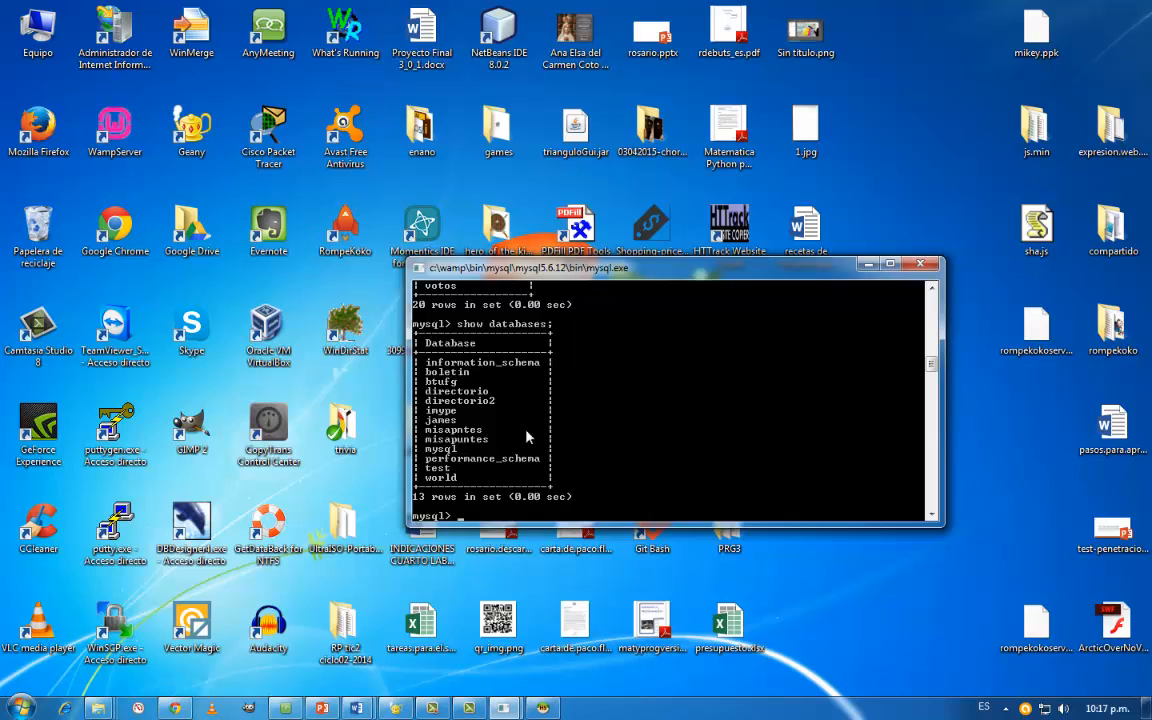
# - Move the MySQL console aside and open the inner sakila-db folder inside PRG4 on the desktop
pyautogui.moveTo(709, 262); pyautogui.dragTo(510, 144)
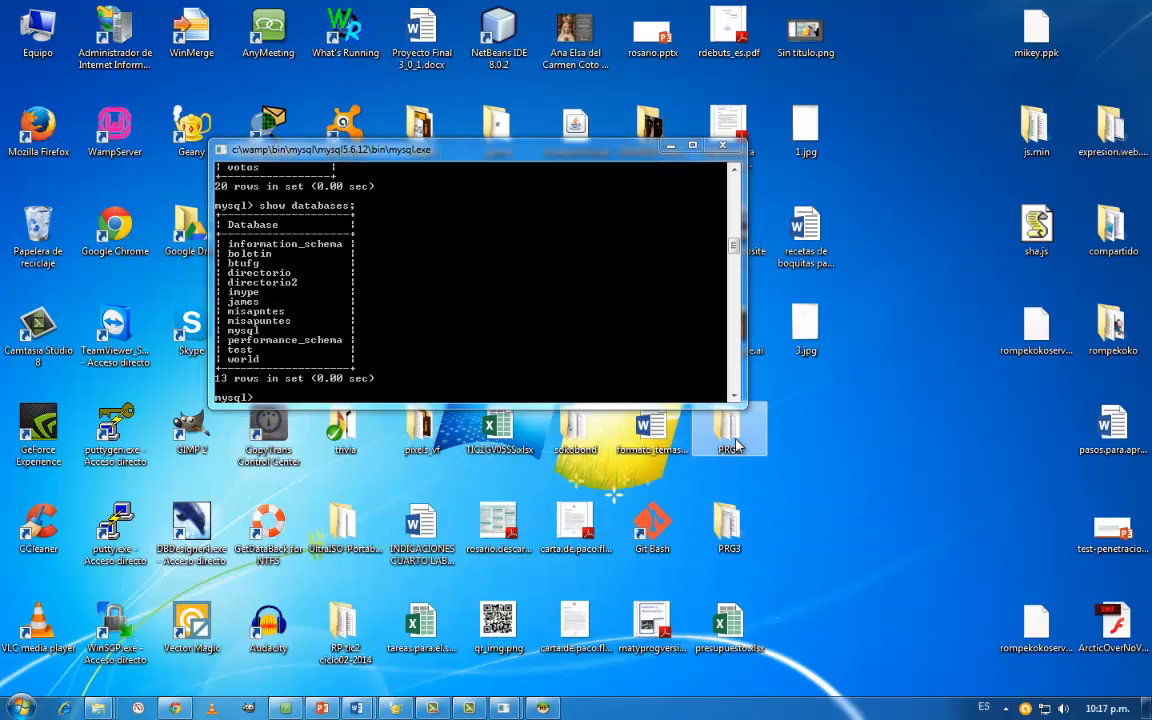
pyautogui.doubleClick(729, 428)
pyautogui.doubleClick(291, 131)
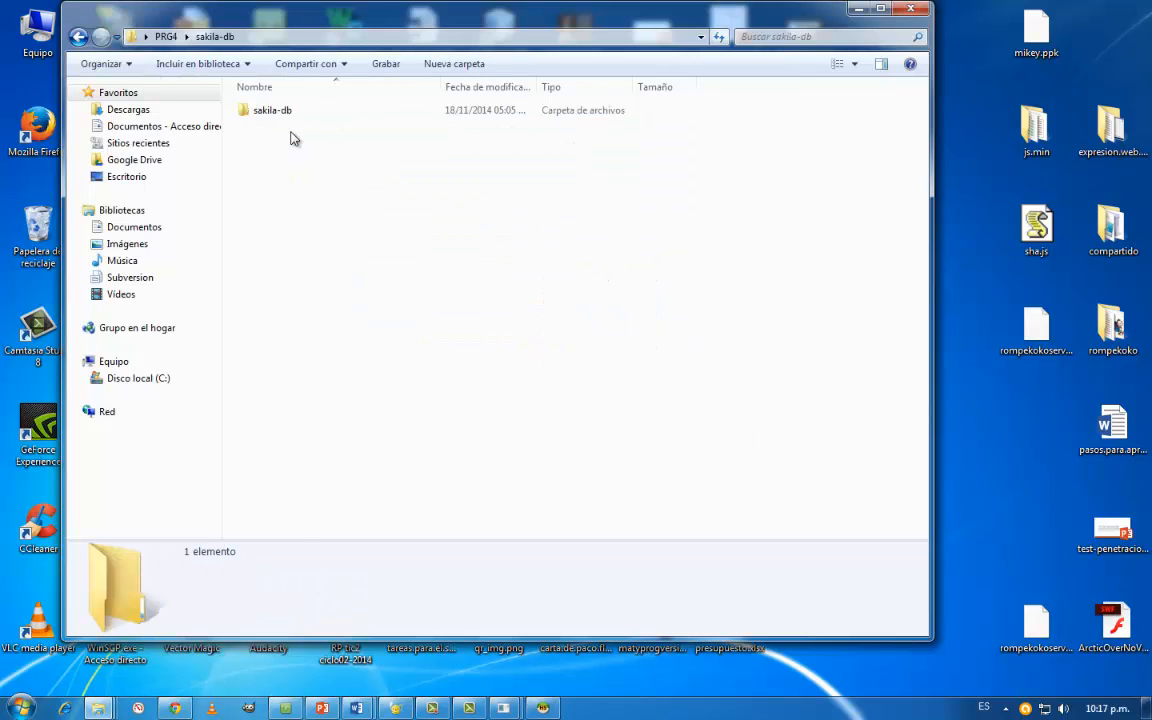
pyautogui.doubleClick(260, 116)
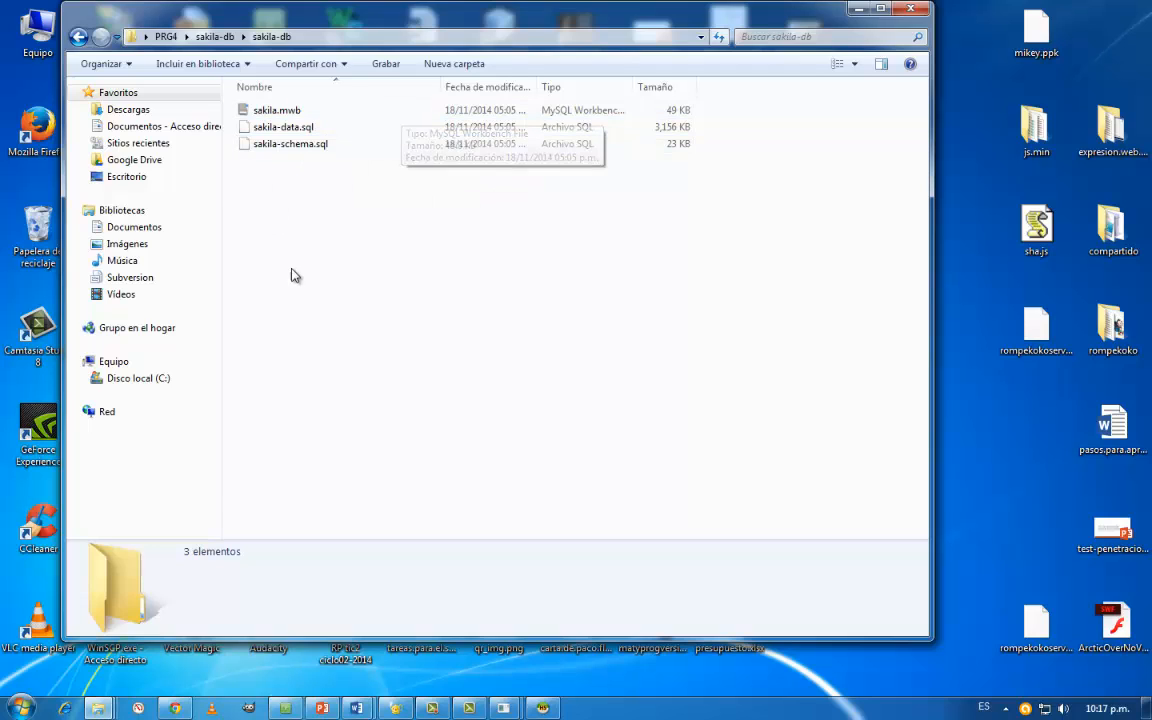
# - Open sakila-schema.sql in Geany and look through its table definitions
pyautogui.rightClick(304, 150)
pyautogui.click(372, 208)
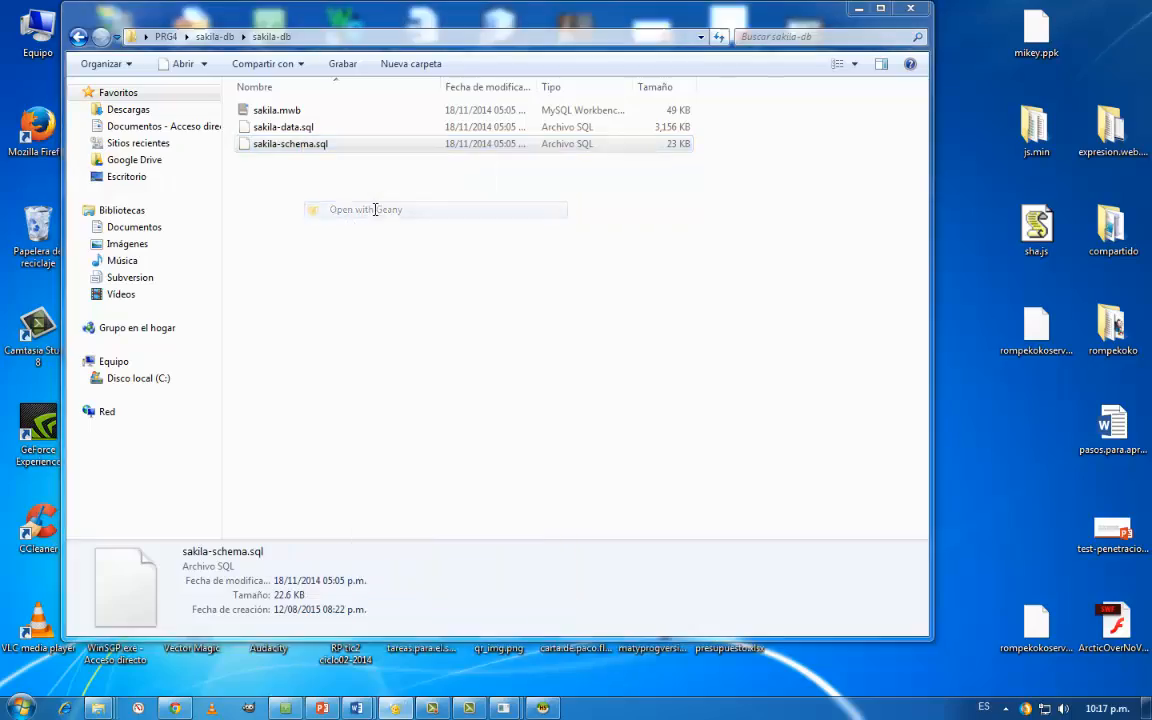
pyautogui.scroll(-20, 390, 260)
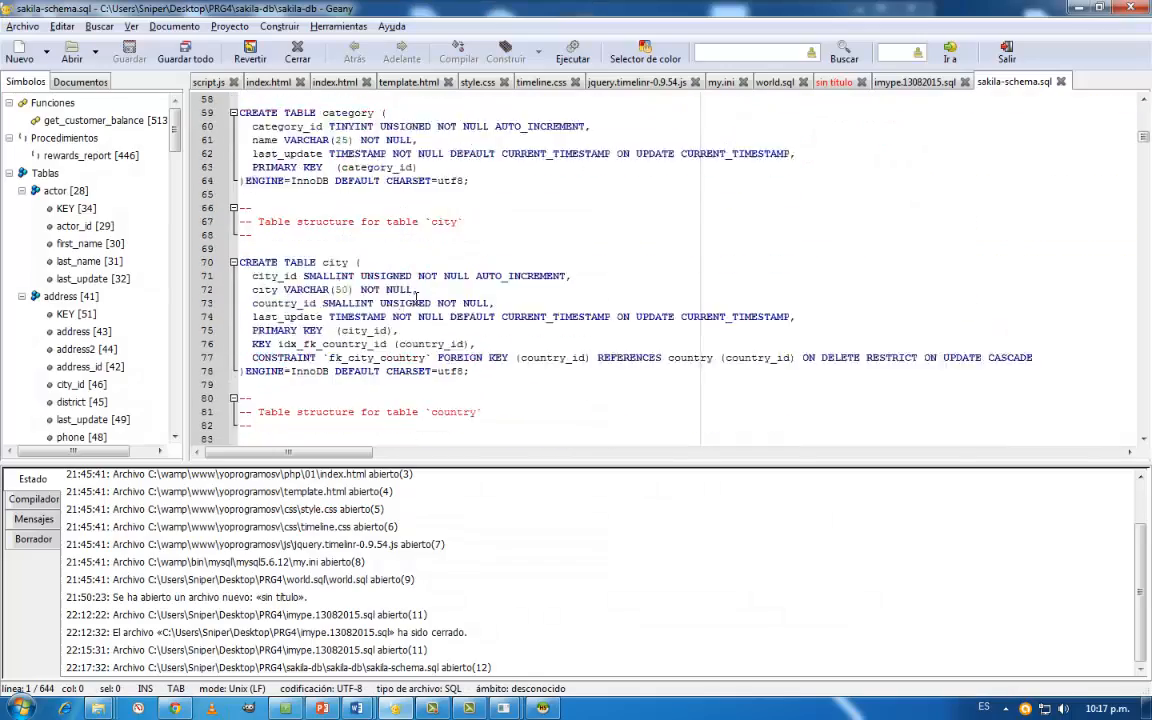
pyautogui.scroll(-20, 411, 331)
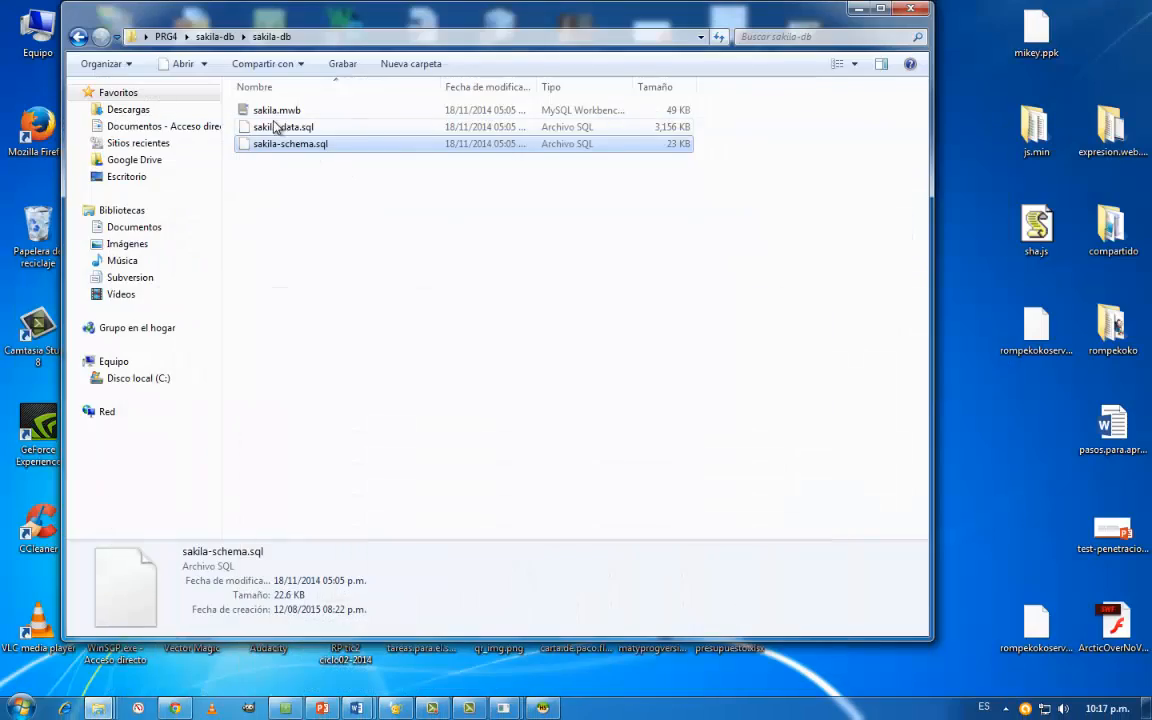
# - Open sakila-data.sql in Geany and look through its INSERT statements
pyautogui.click(288, 126)
pyautogui.rightClick(278, 128)
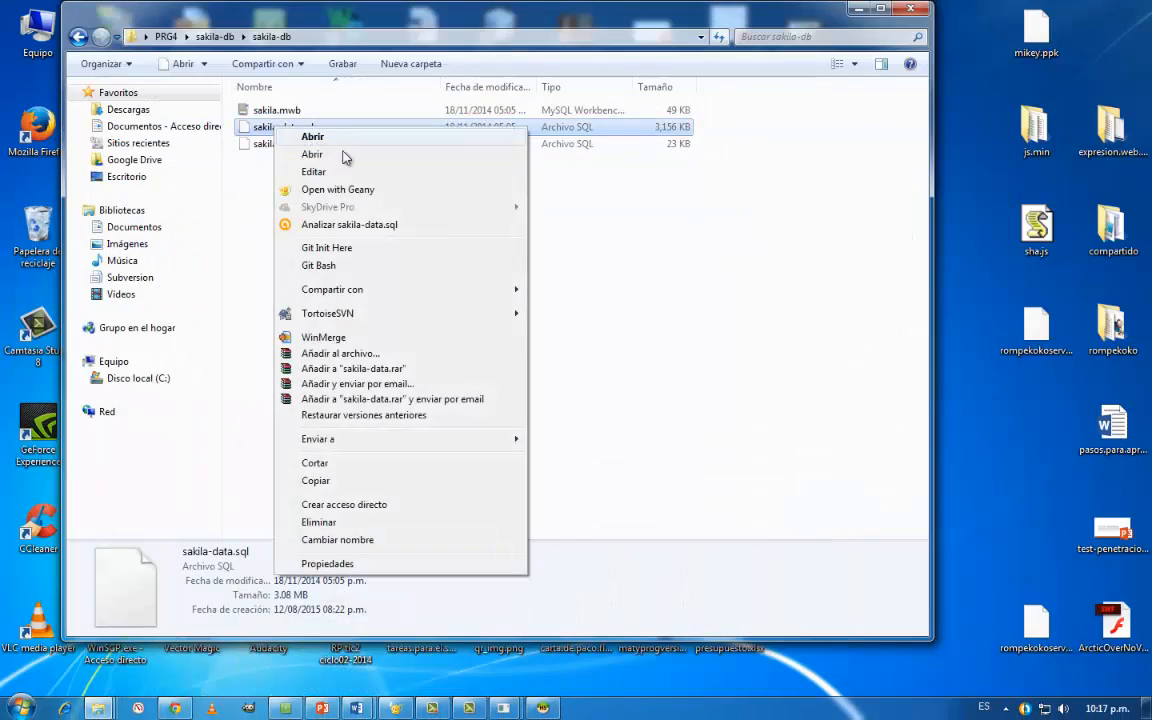
pyautogui.click(356, 192)
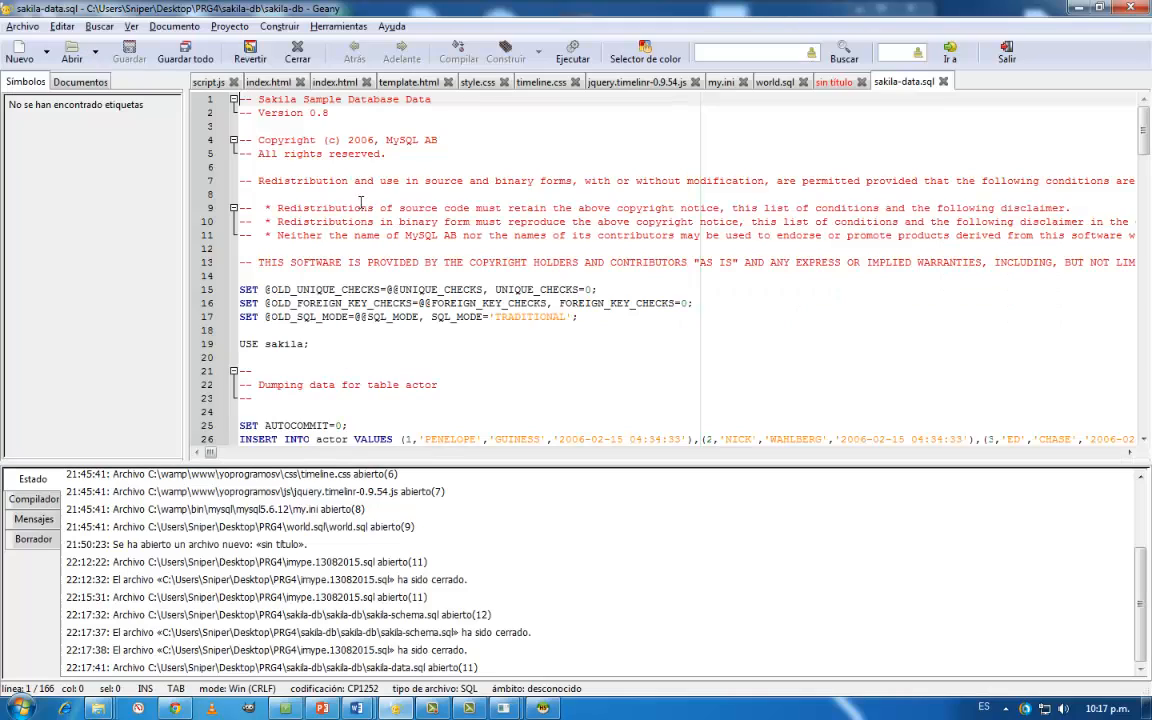
pyautogui.scroll(-20, 530, 258)
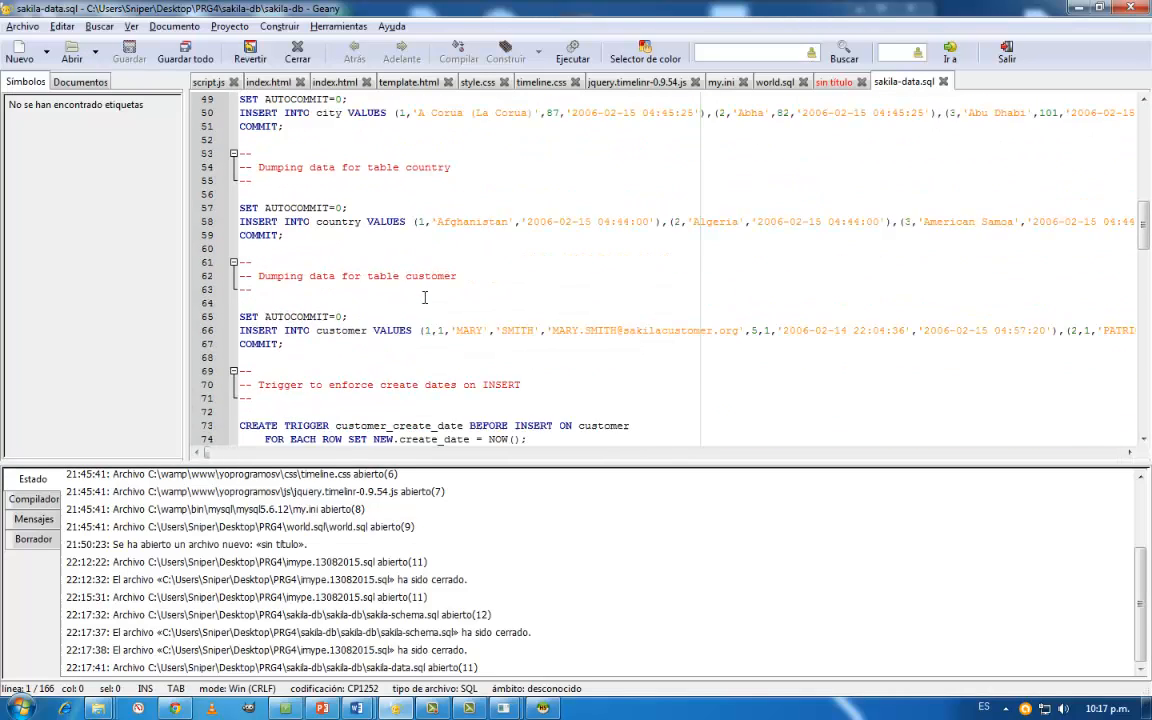
pyautogui.scroll(-10, 424, 301)
pyautogui.scroll(-1, 643, 224)
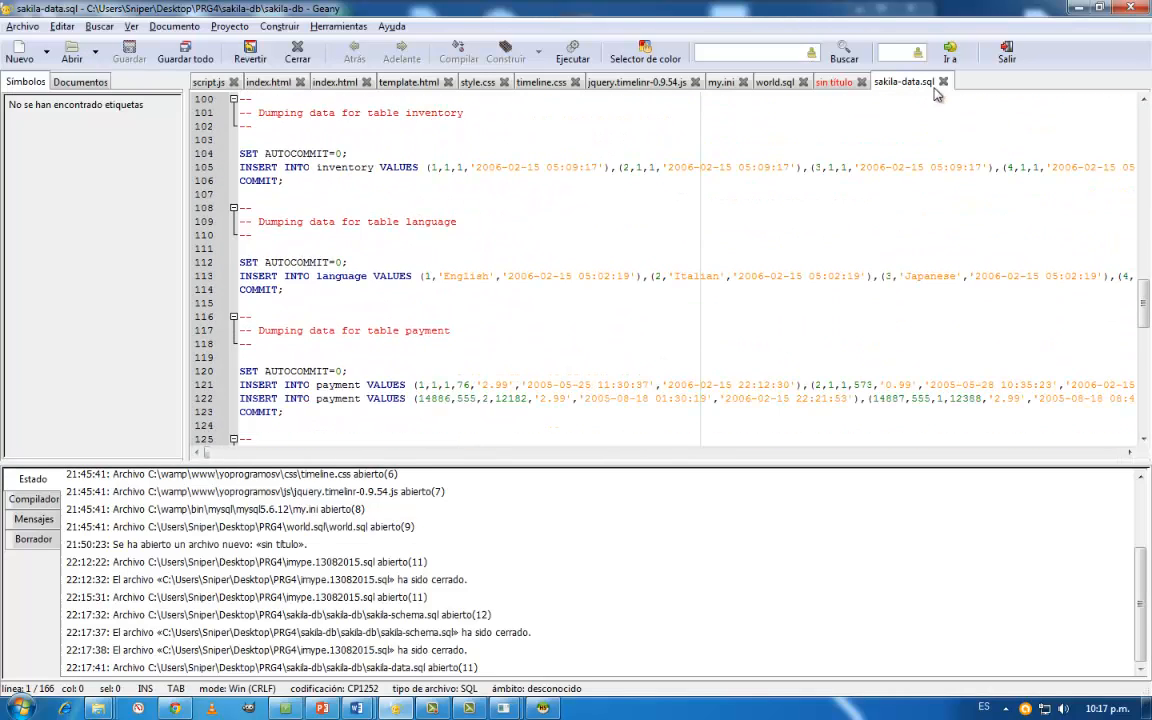
# - Close sakila-data.sql, then minimise Geany and the sakila-db folder to get back to the MySQL console
pyautogui.click(944, 83)
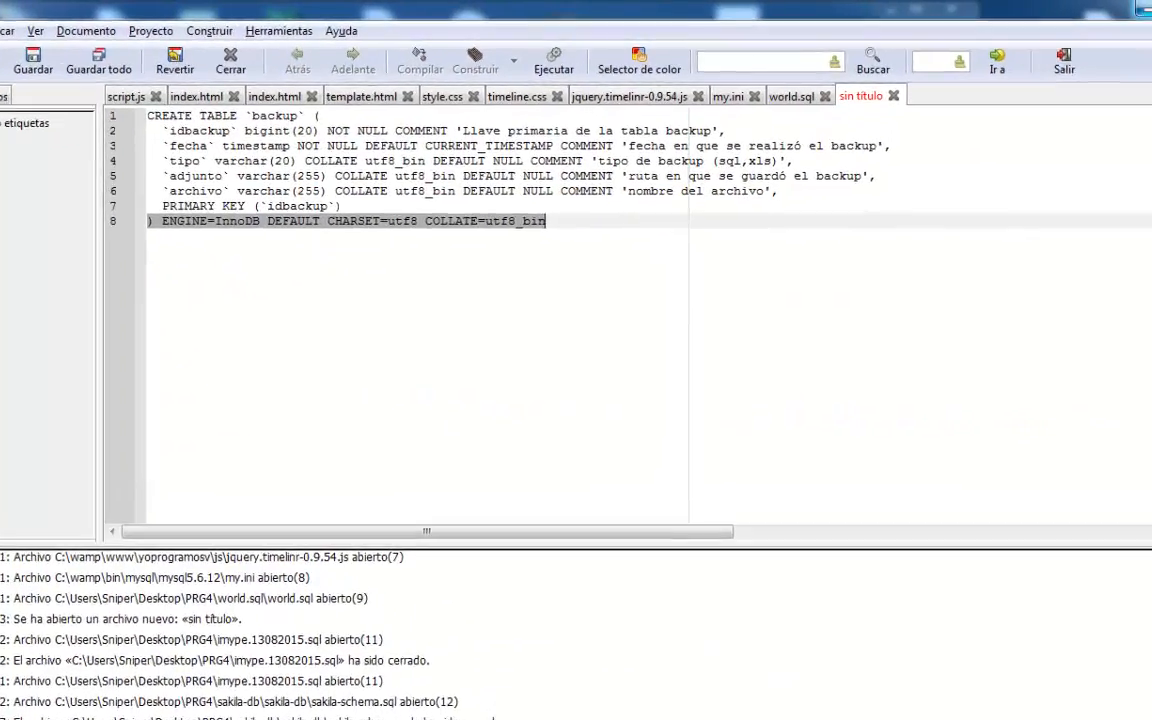
pyautogui.click(1098, 8)
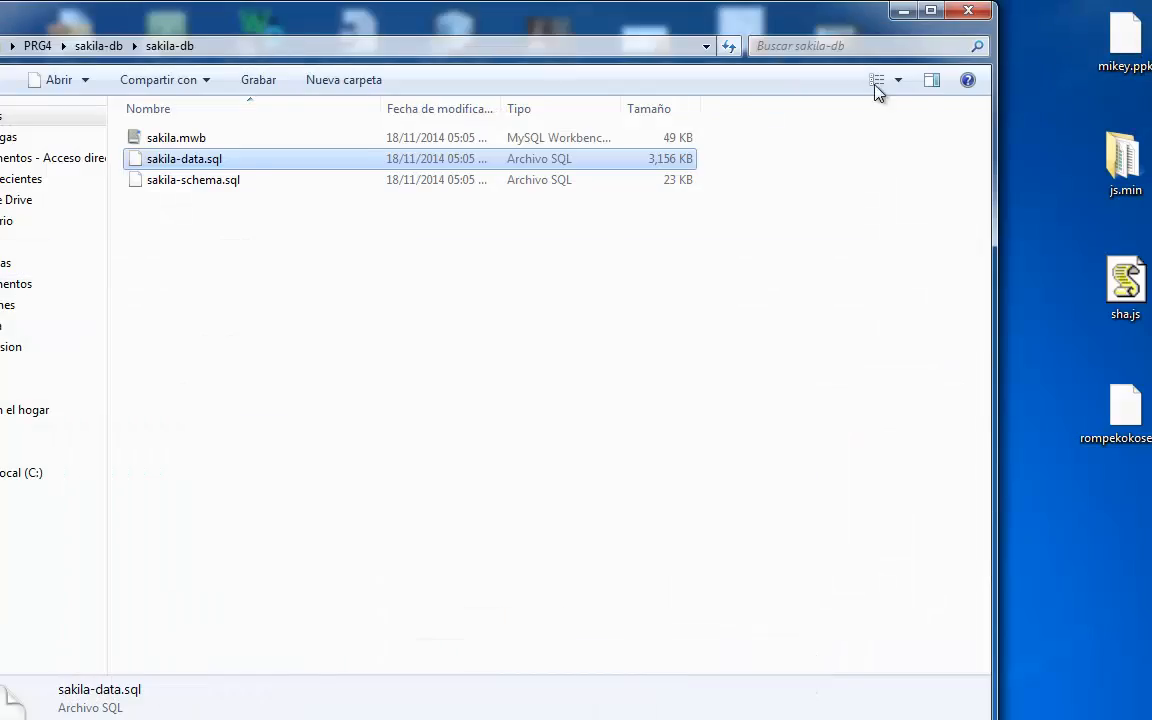
pyautogui.click(903, 14)
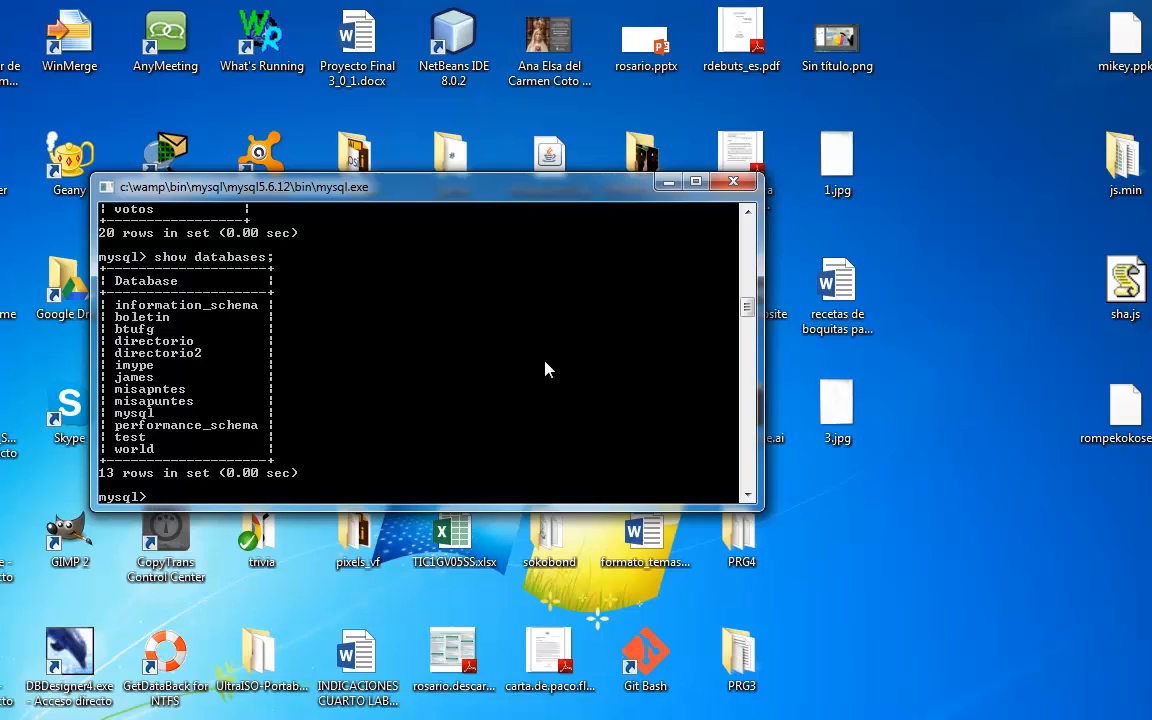
# - Create a database named sakila with create database sakila;
pyautogui.write('create databas')
pyautogui.write('e sak')
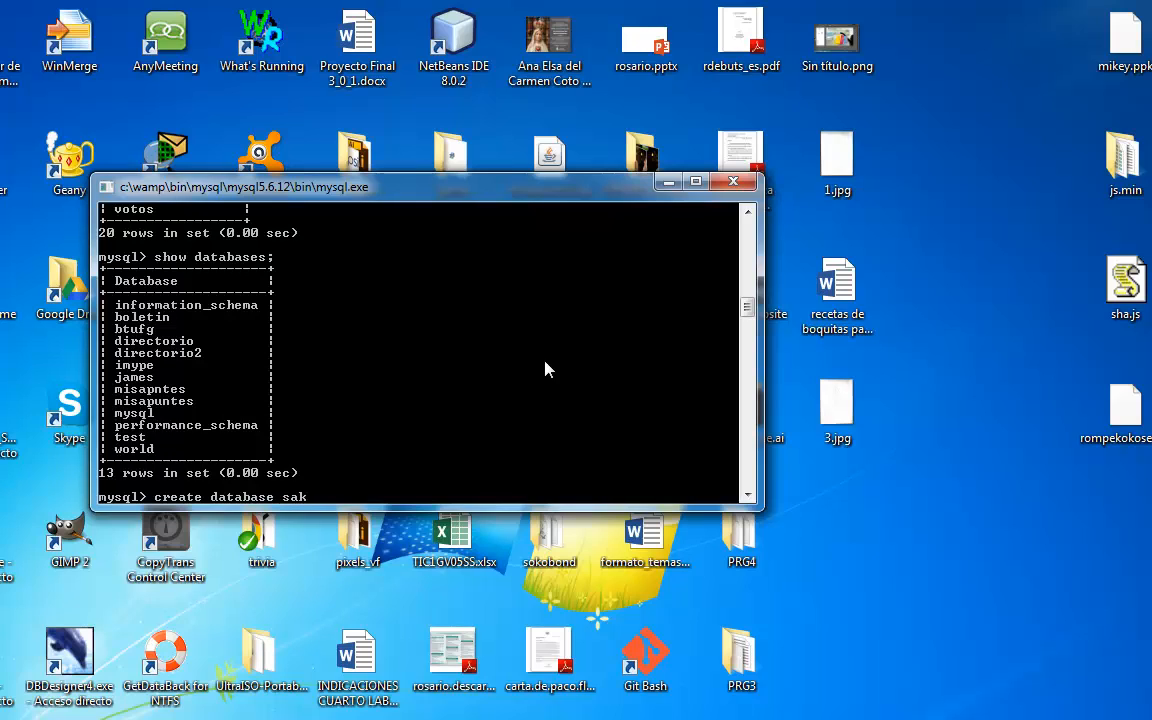
pyautogui.write('ila;')
pyautogui.press('Return')
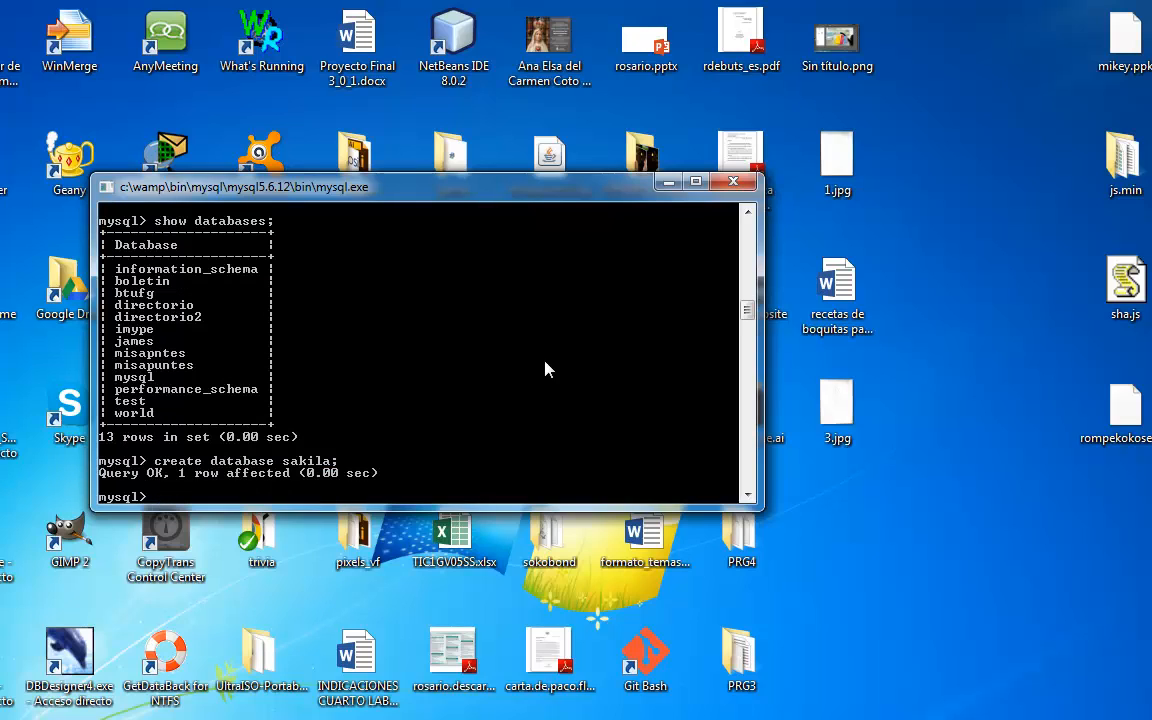
# - List the databases again, correcting the misspelt statement to show databases;
pyautogui.write('show databses;')
pyautogui.press('Return')
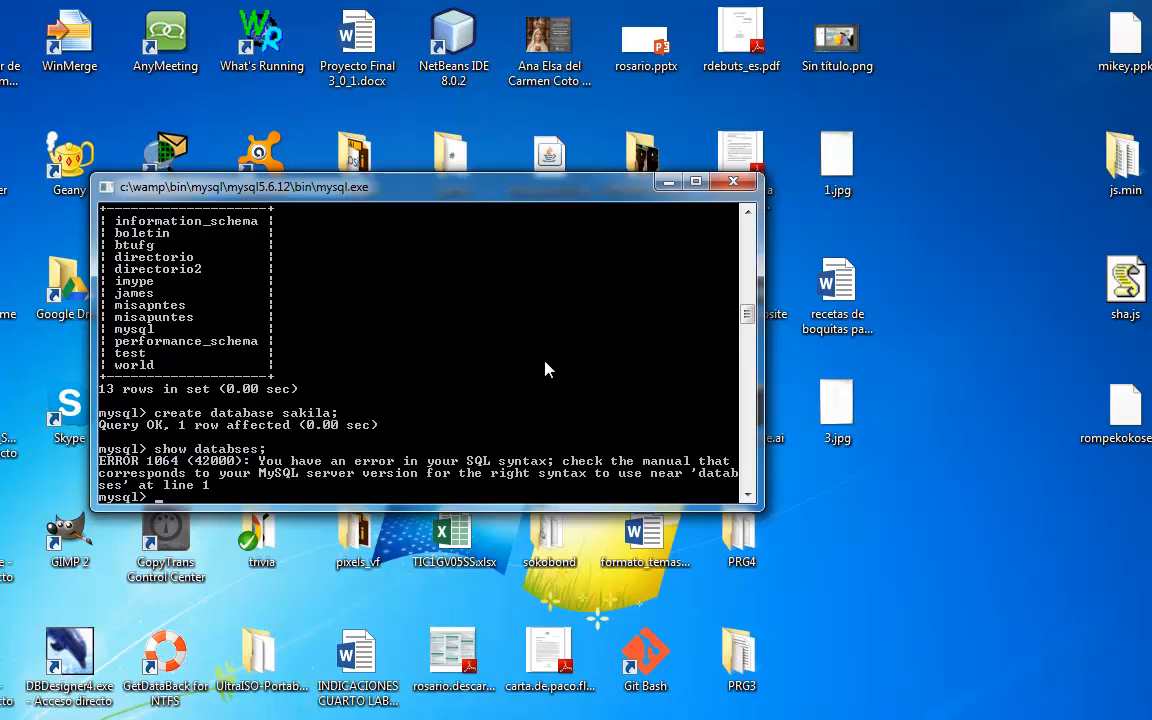
pyautogui.press('Up')
pyautogui.press('Left')
pyautogui.press('Left')
pyautogui.press('Left')
pyautogui.press('Left')
pyautogui.write('a')
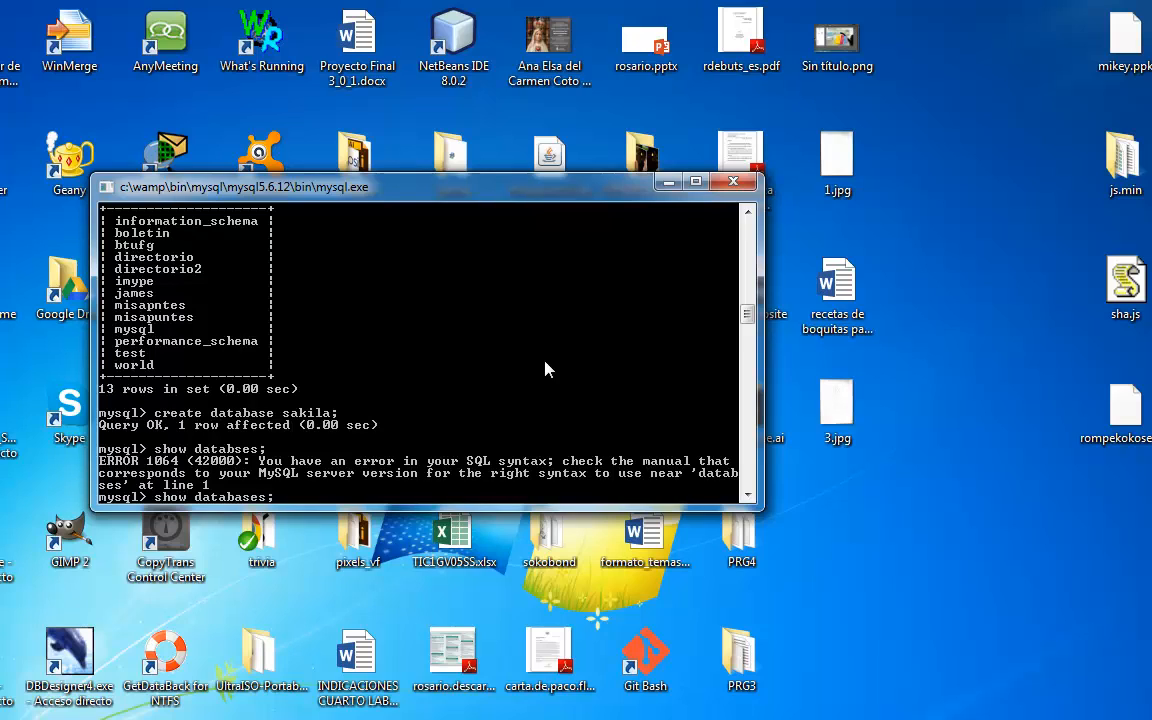
pyautogui.press('Return')
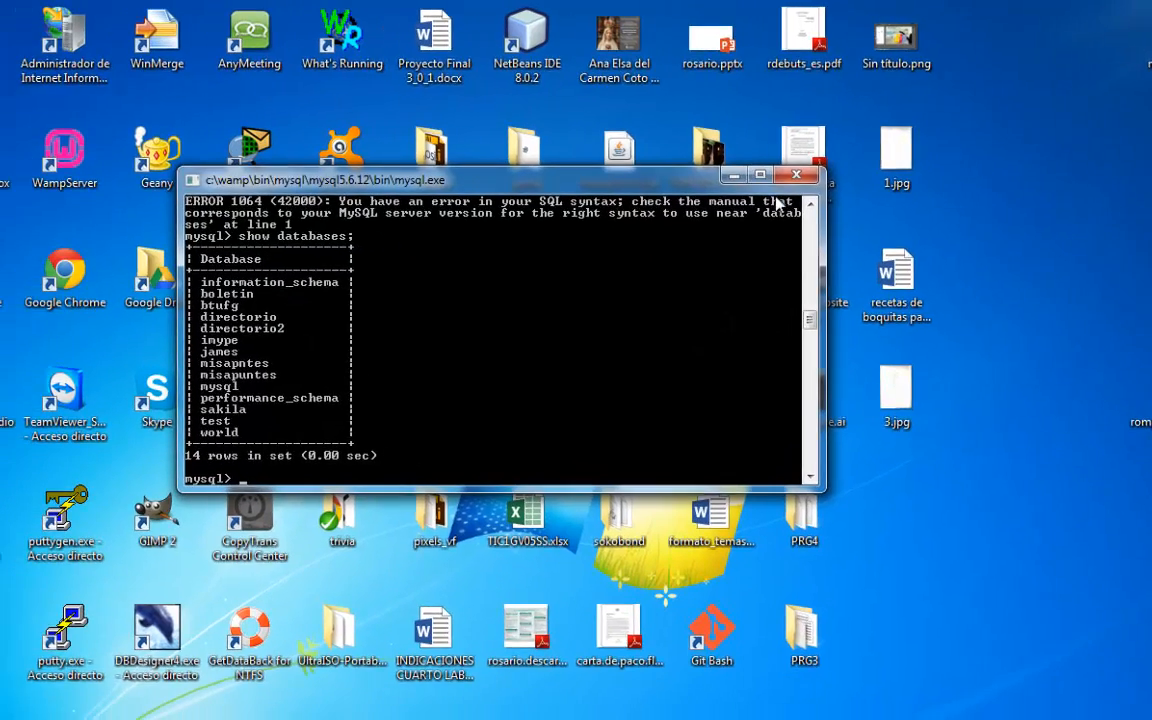
# - Snap the MySQL console to half the screen and switch to the sakila database with use sakila;
pyautogui.press('super+Left')
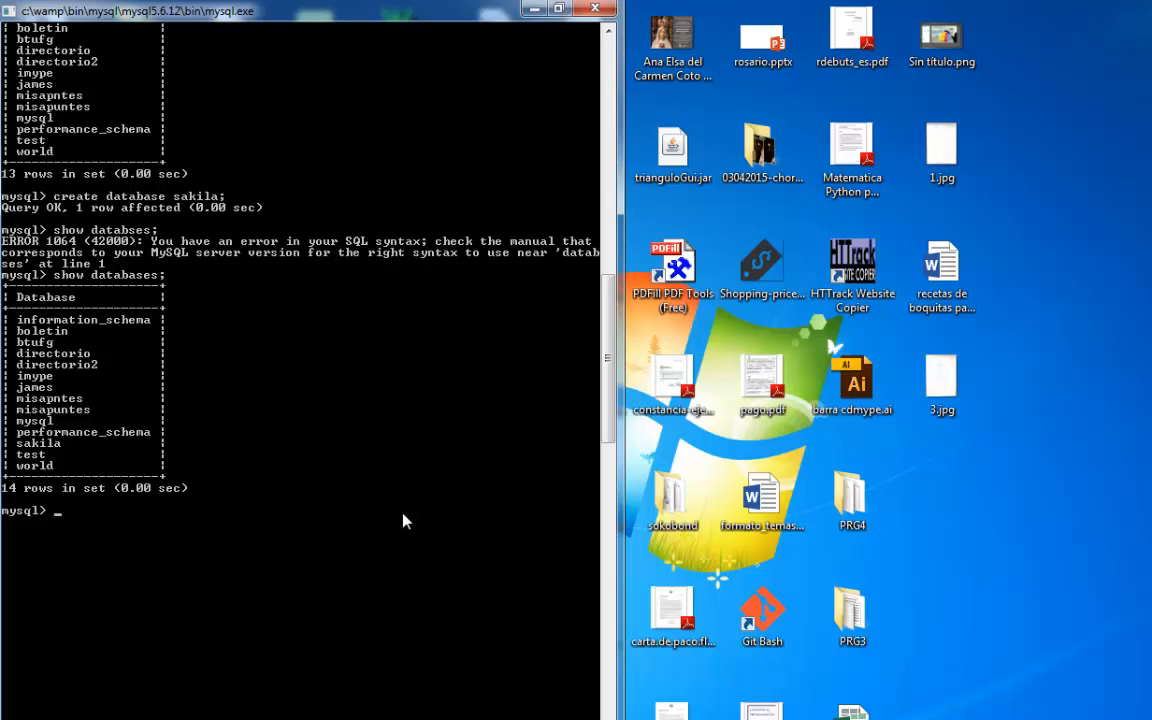
pyautogui.write('use sakila')
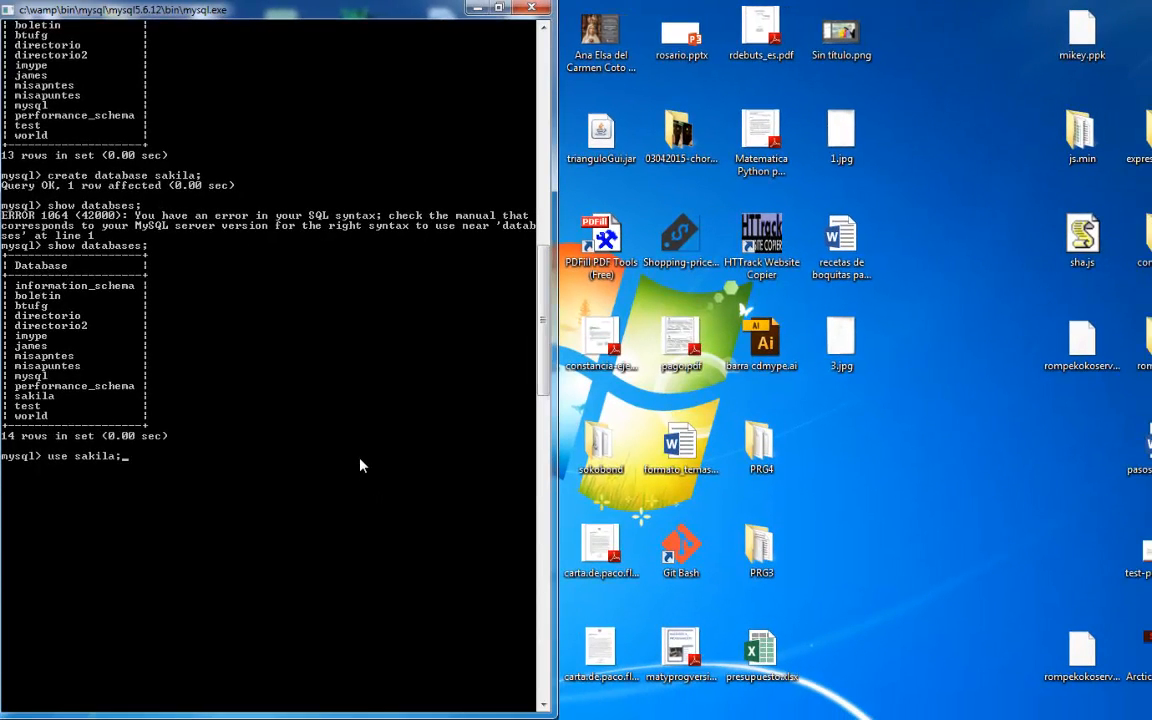
pyautogui.write(';')
pyautogui.press('Return')
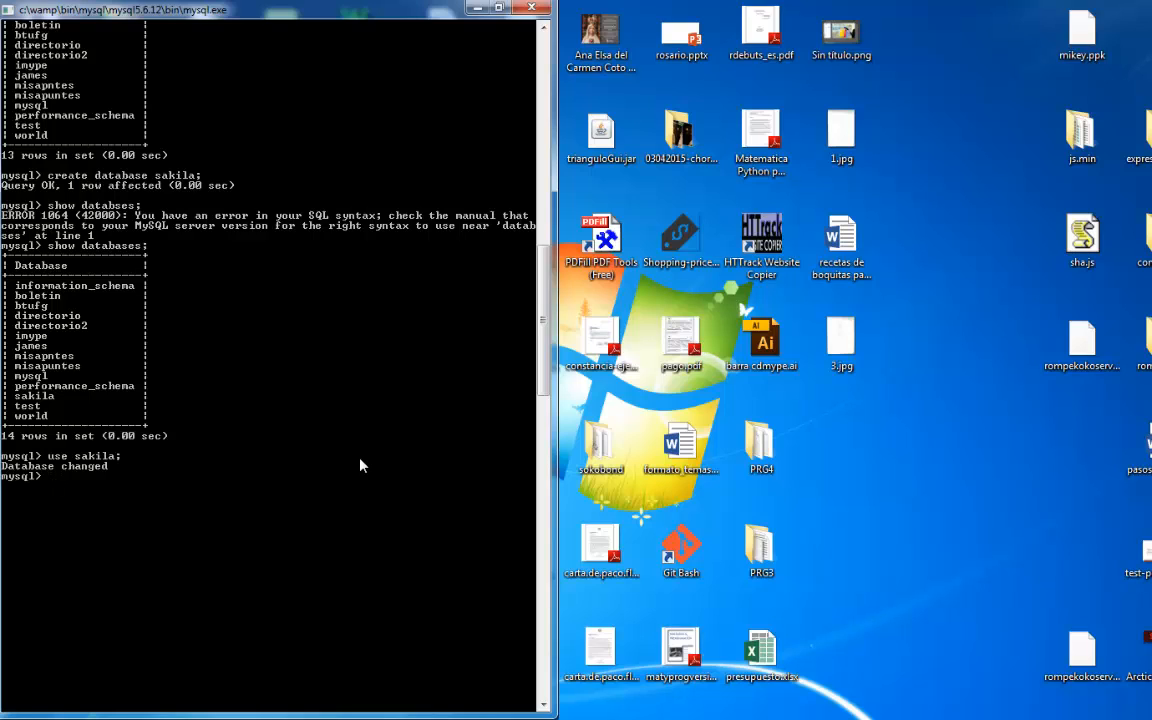
# - Check which tables the new sakila database contains with show tables;
pyautogui.write('show tables;')
pyautogui.press('Return')
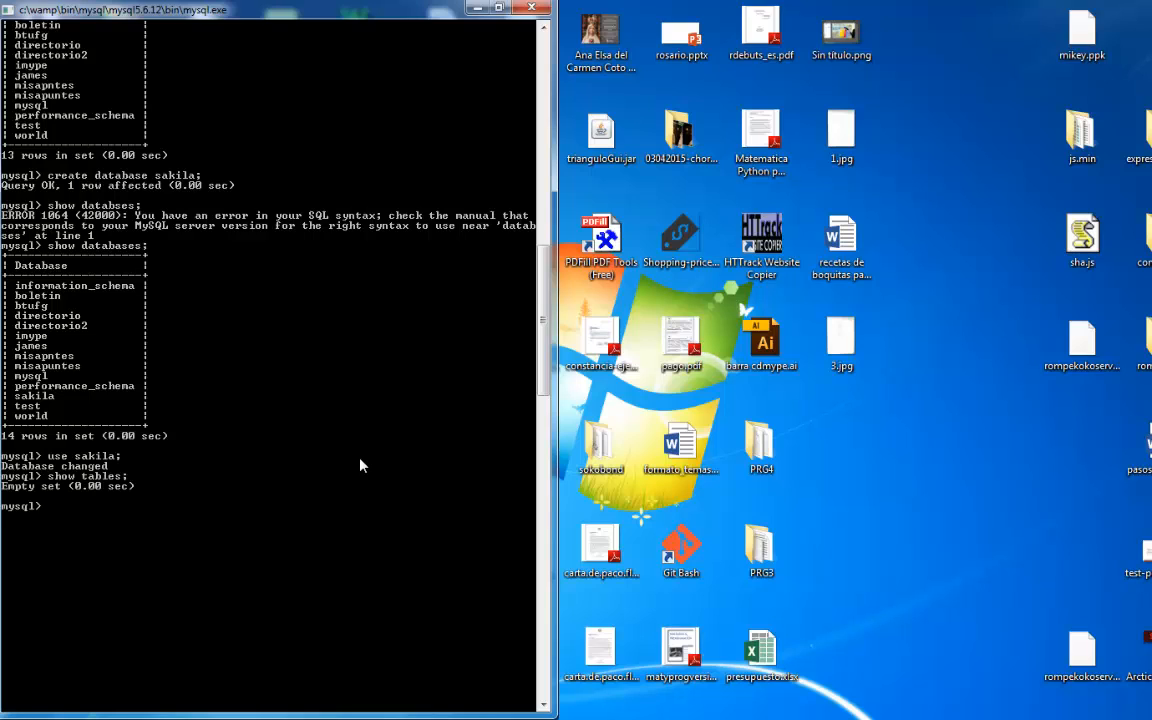
# - Begin a source command in the console, and copy the path of the inner sakila-db folder
pyautogui.write('source')
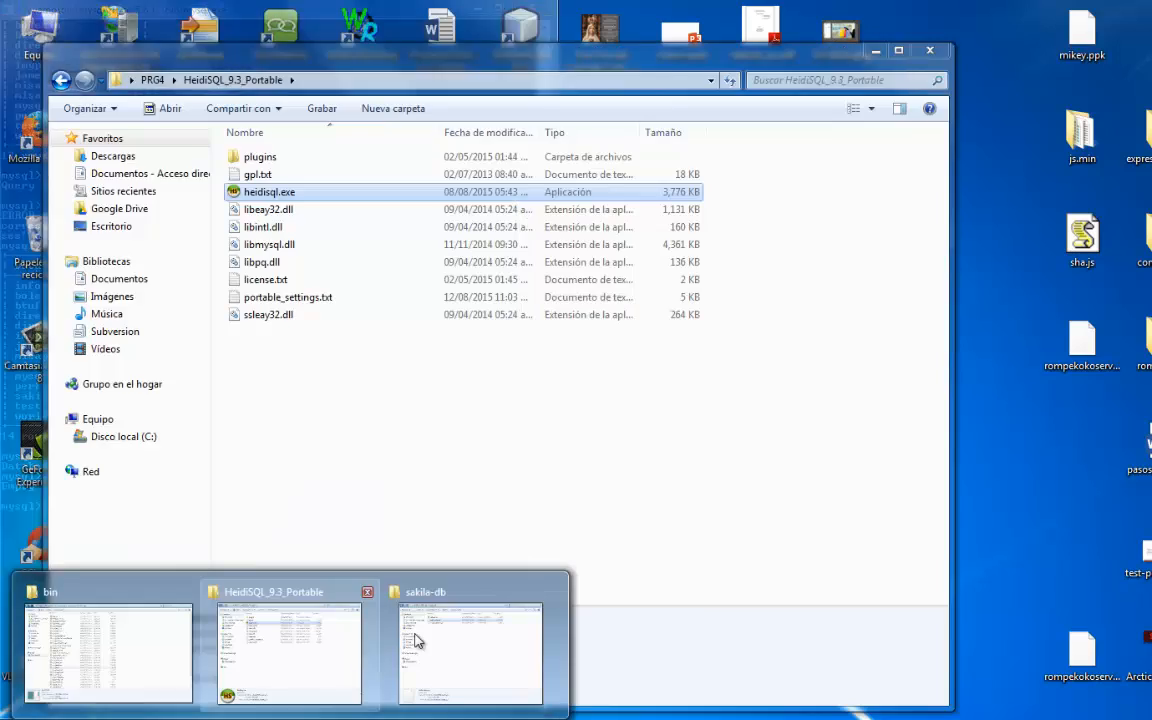
pyautogui.click(452, 633)
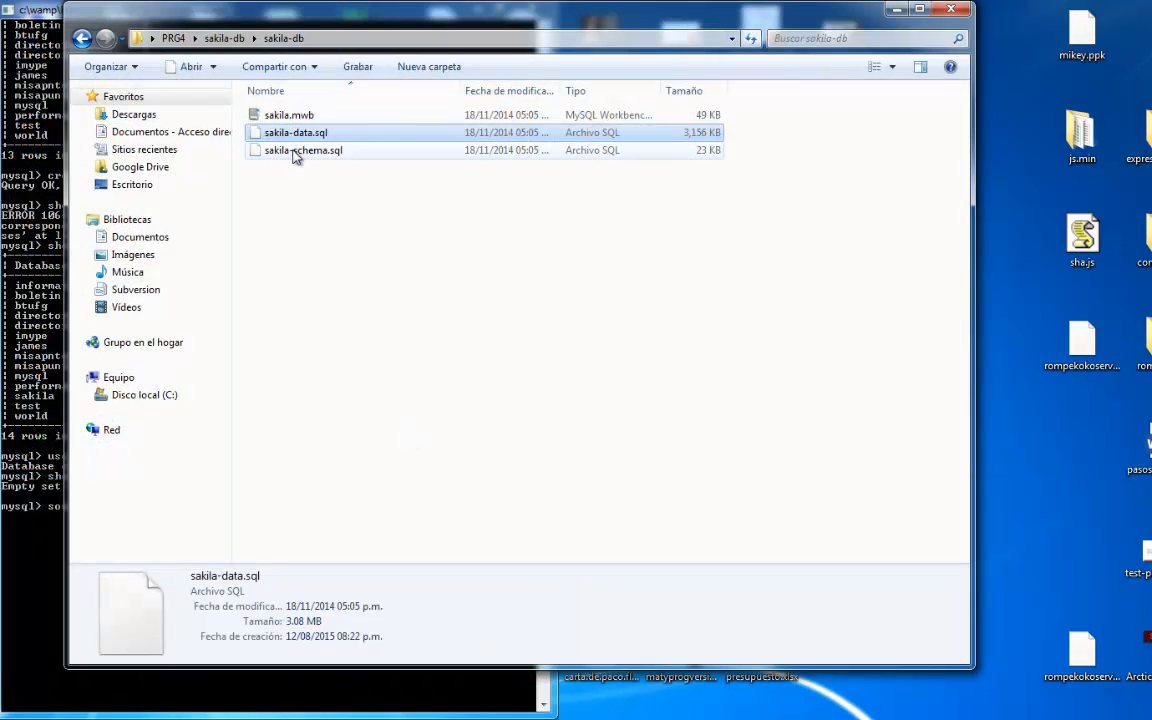
pyautogui.click(266, 148)
pyautogui.click(137, 38)
pyautogui.press('super+c')
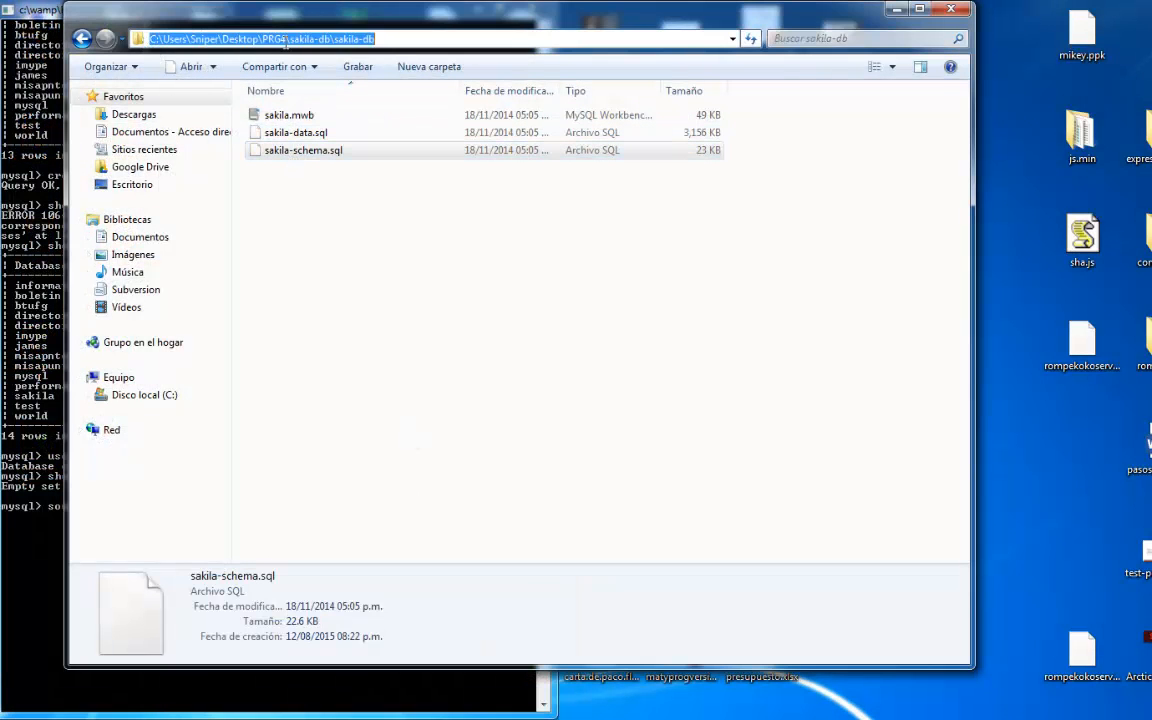
pyautogui.rightClick(285, 42)
pyautogui.click(337, 96)
pyautogui.click(896, 11)
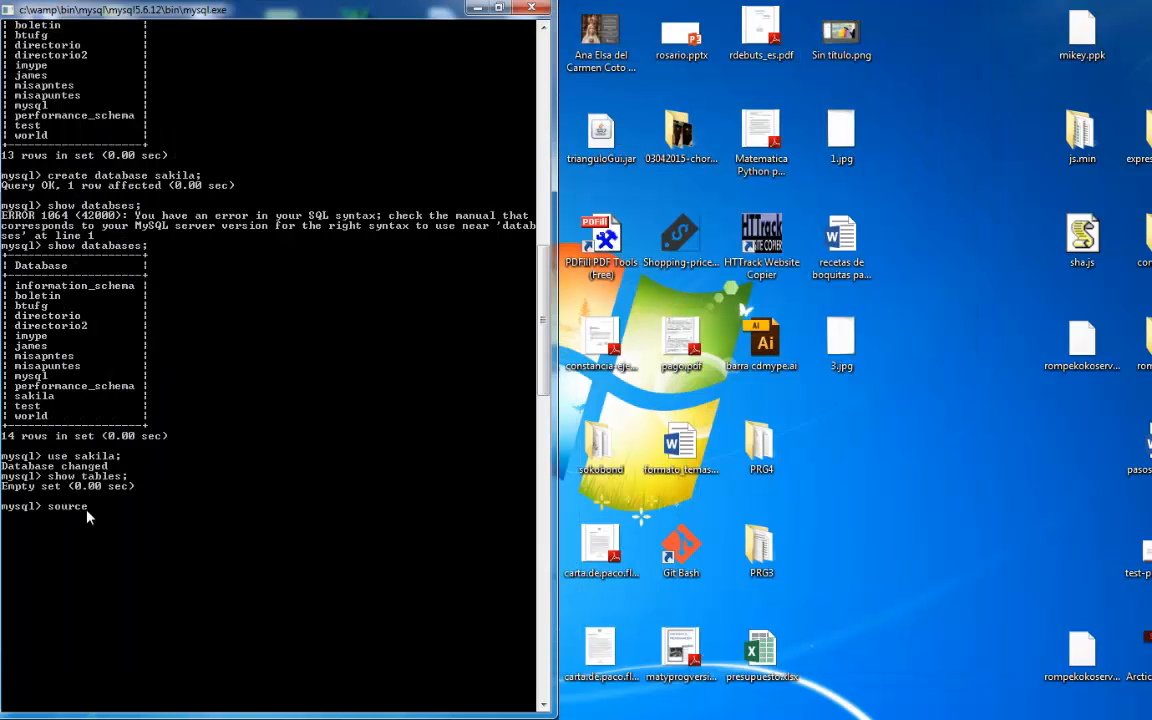
# - Paste the copied folder path after source, add sakila-schema.sql as the file name, and run the script
pyautogui.rightClick(108, 512)
pyautogui.click(143, 550)
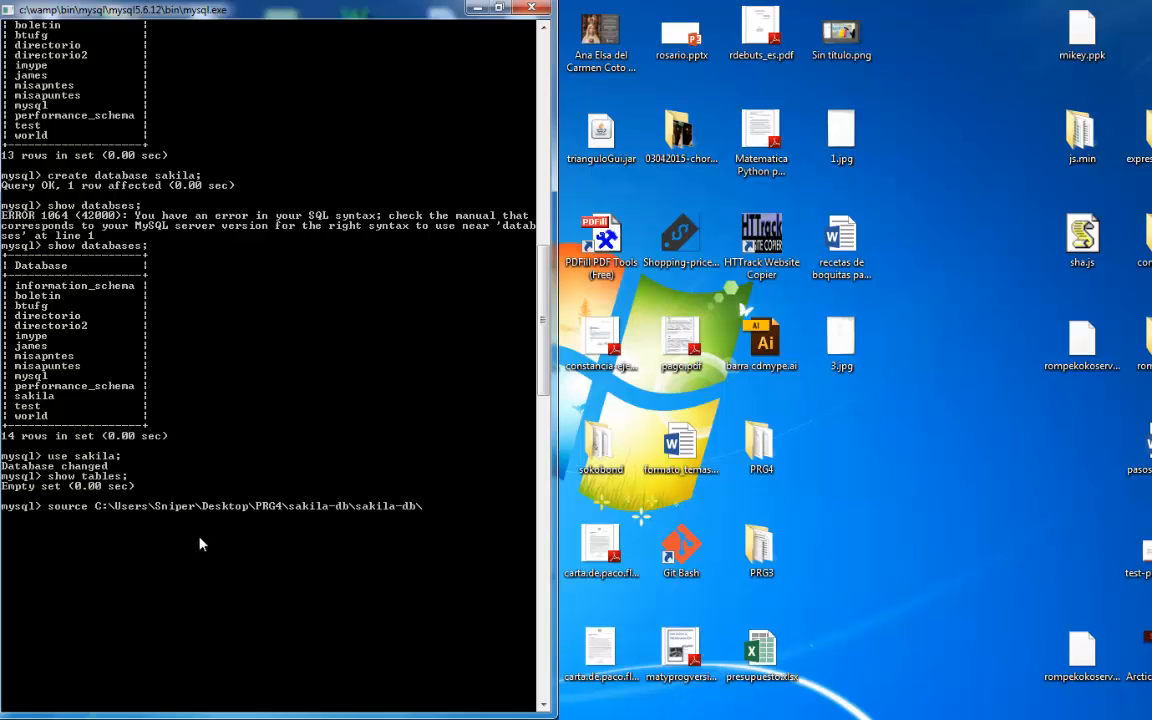
pyautogui.write('sakila')
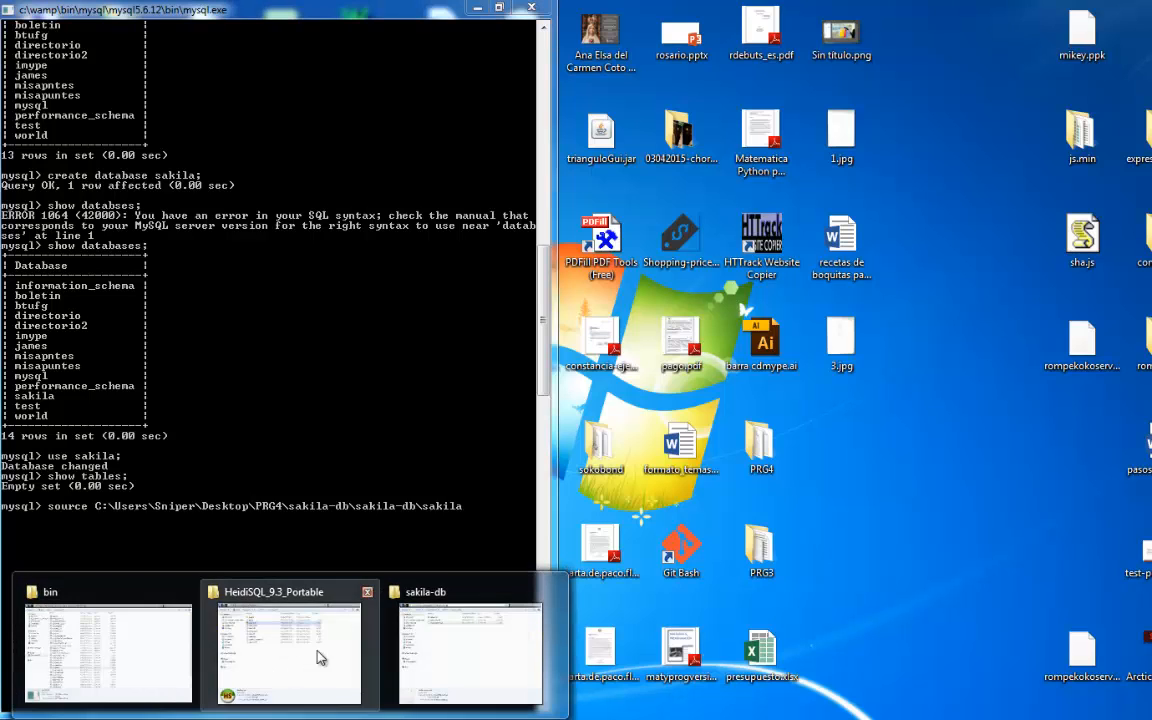
pyautogui.click(458, 630)
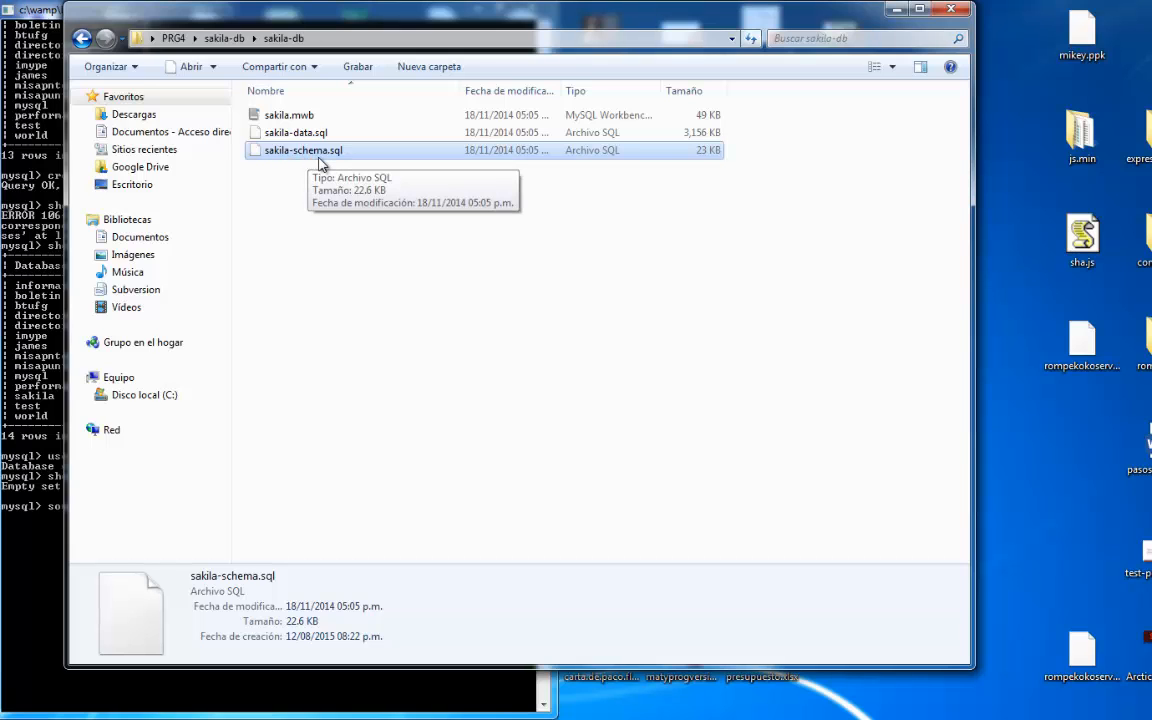
pyautogui.click(893, 10)
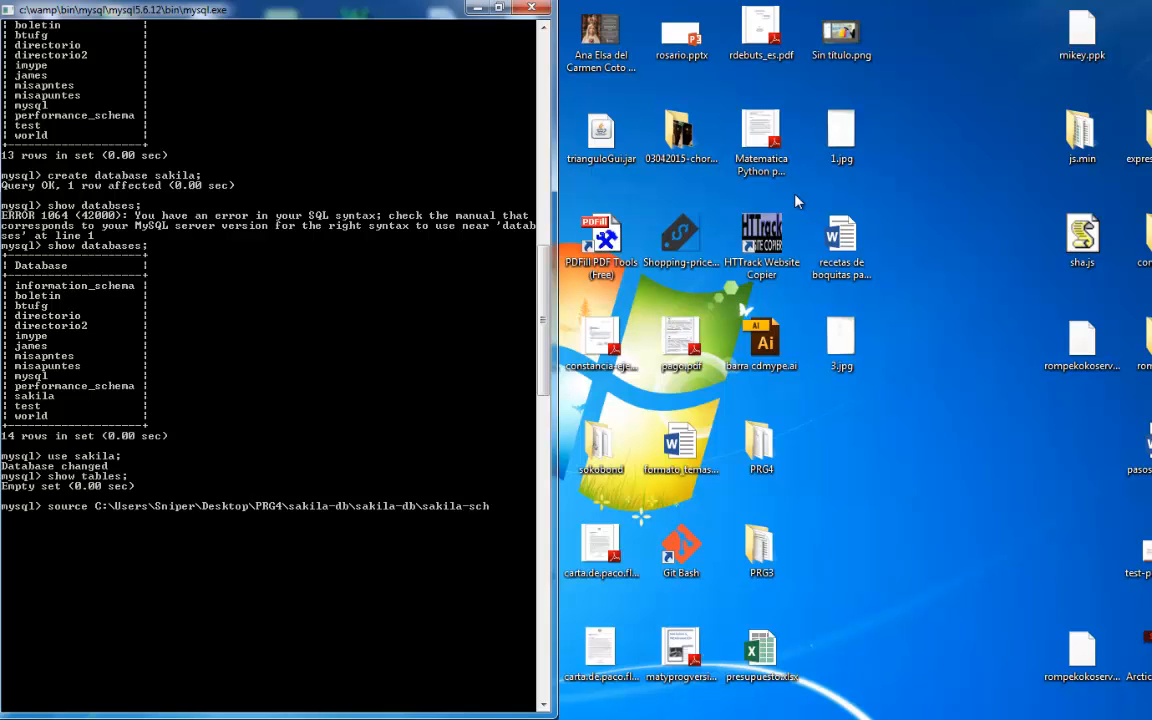
pyautogui.write('ema.sql')
pyautogui.press('Return')
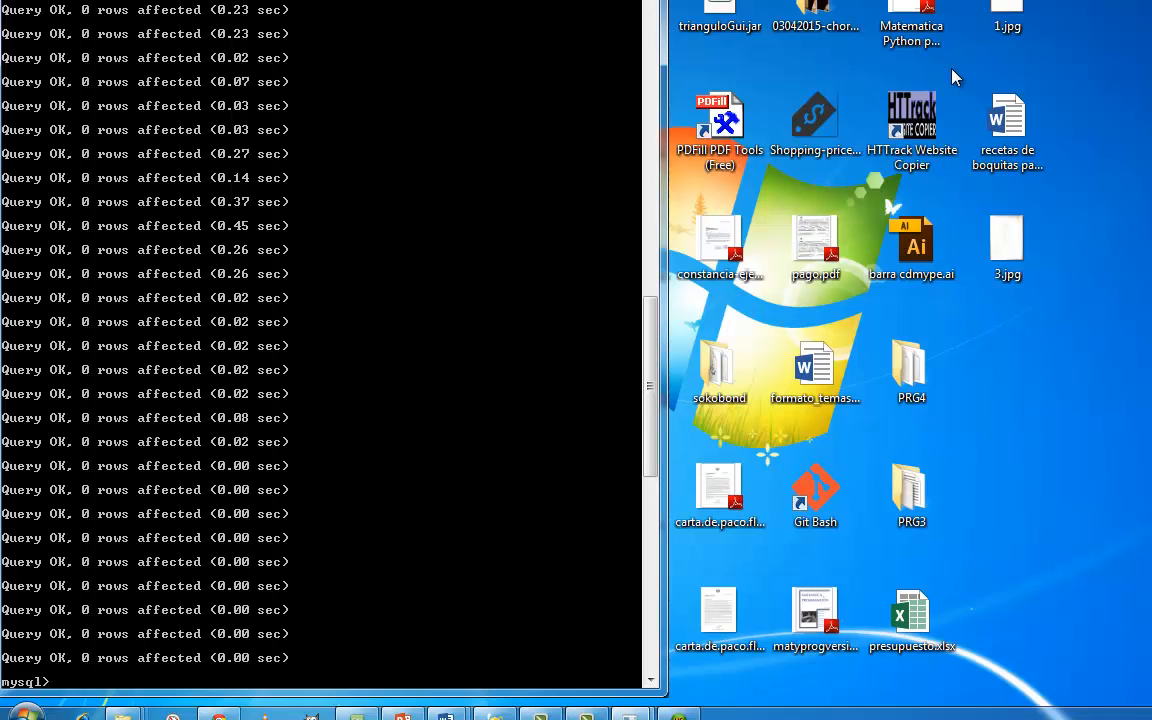
# - List the tables in sakila again with show tables;
pyautogui.write('show td')
pyautogui.press('BackSpace')
pyautogui.write('ables;')
pyautogui.press('Return')
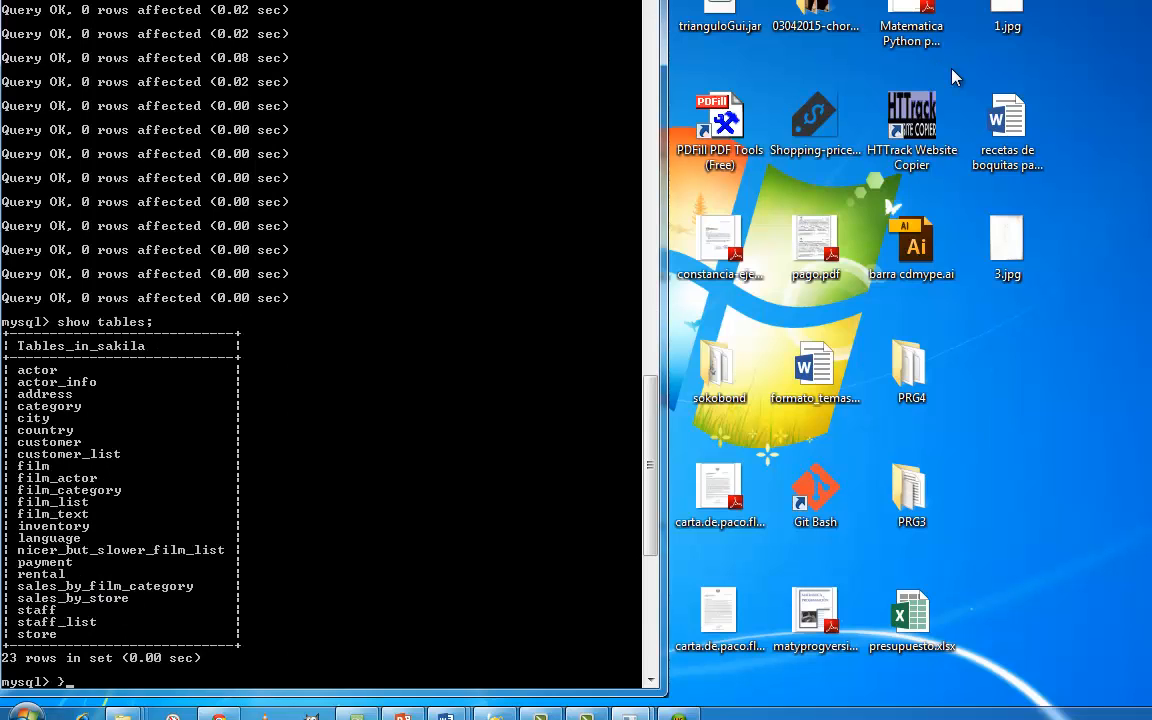
# - Query all rows of the actor table with select * from actor;
pyautogui.write('sel')
pyautogui.press('BackSpace')
pyautogui.press('BackSpace')
pyautogui.press('BackSpace')
pyautogui.write('select * from actor;')
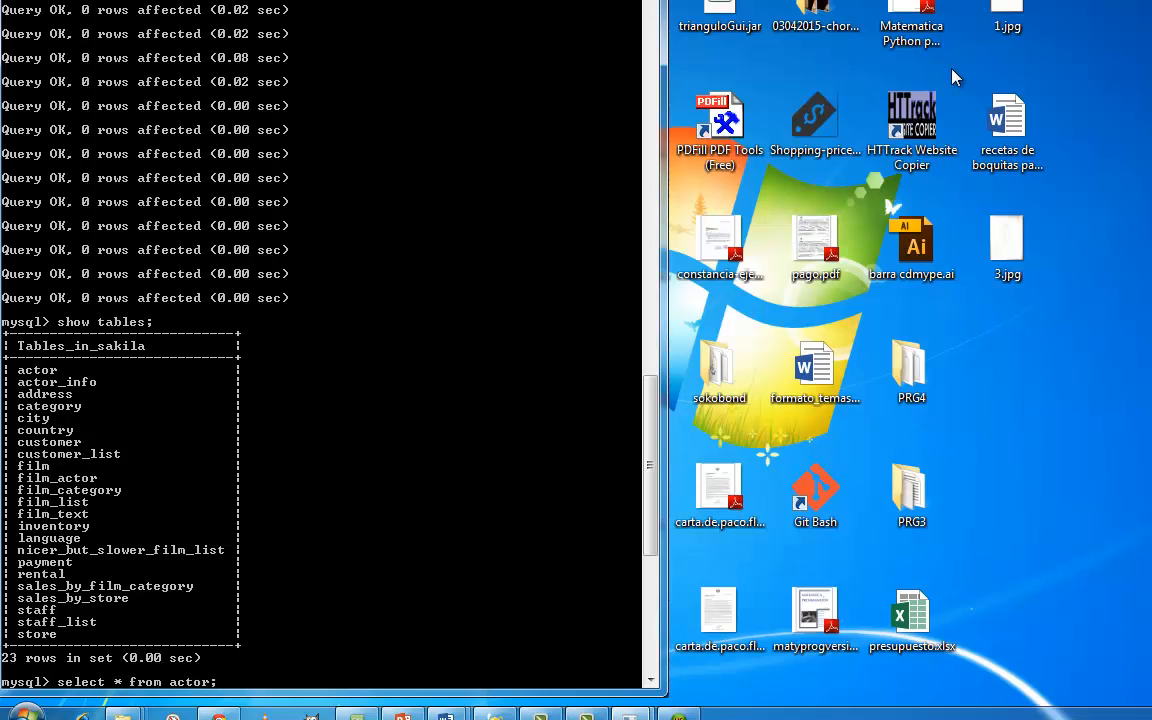
pyautogui.press('Return')
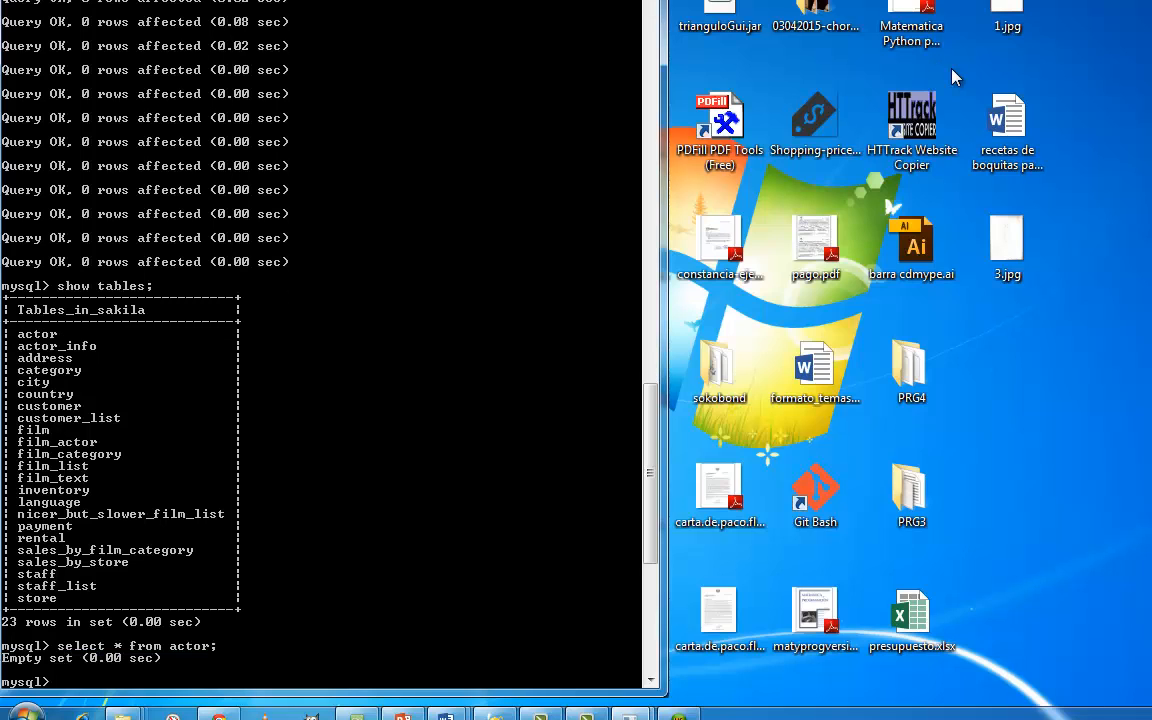
# - Reuse the previous query for the store table, running select * from store;
pyautogui.press('Up')
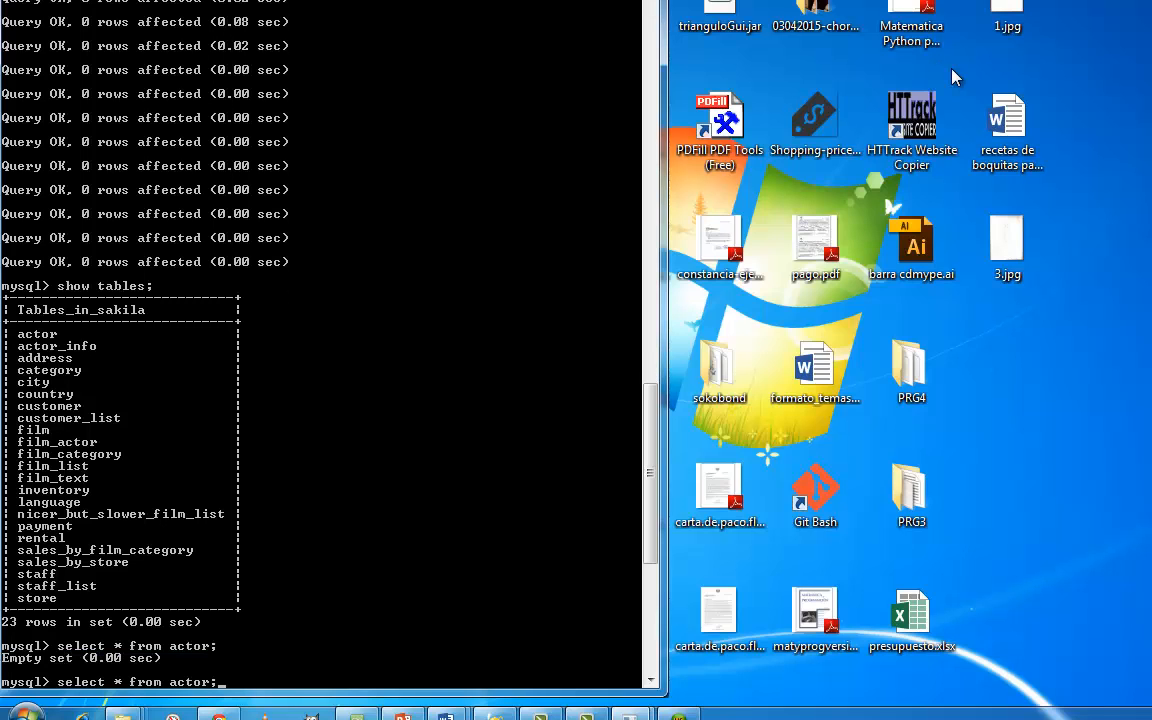
pyautogui.press('Left')
pyautogui.press('BackSpace')
pyautogui.press('BackSpace')
pyautogui.press('BackSpace')
pyautogui.press('BackSpace')
pyautogui.press('BackSpace')
pyautogui.write('store')
pyautogui.press('Return')
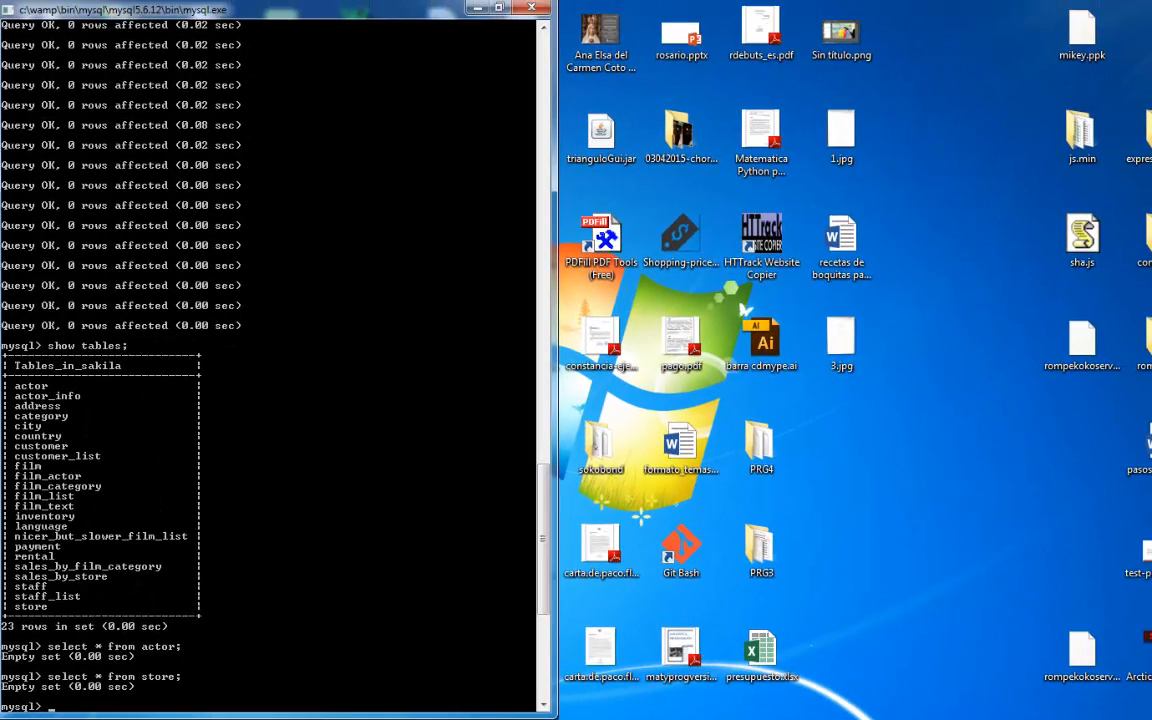
# - Look up the data script's file name in the inner sakila-db folder, and return to the MySQL console
pyautogui.click(290, 719)
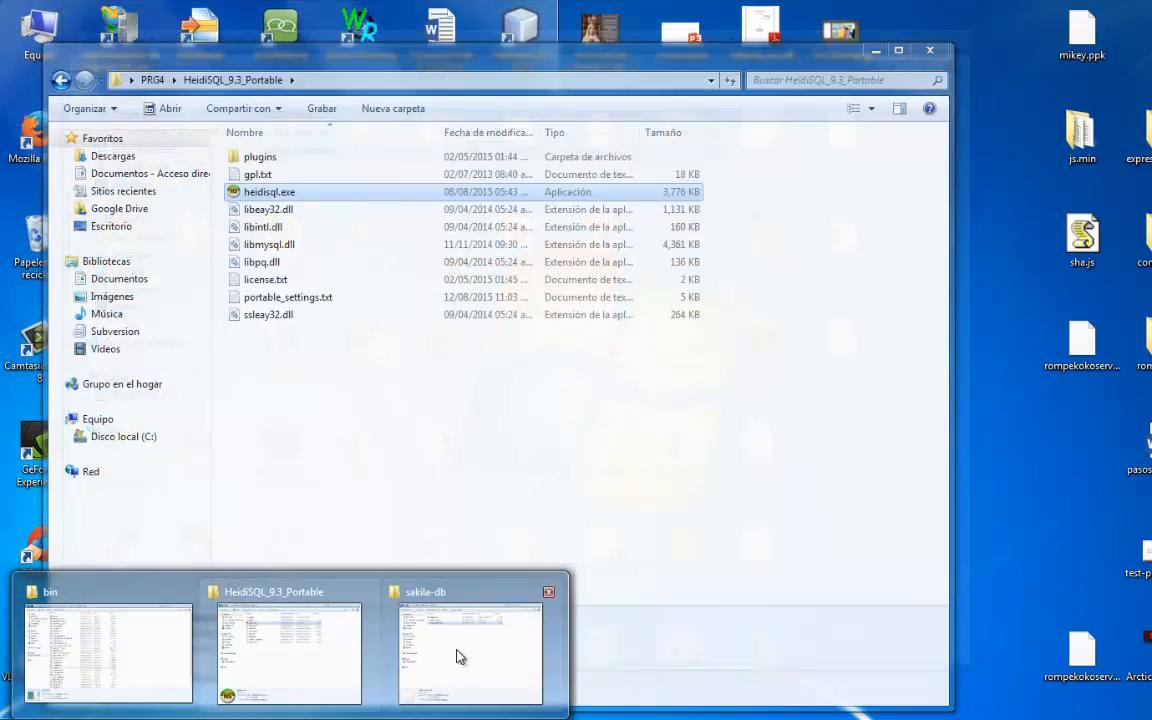
pyautogui.click(458, 656)
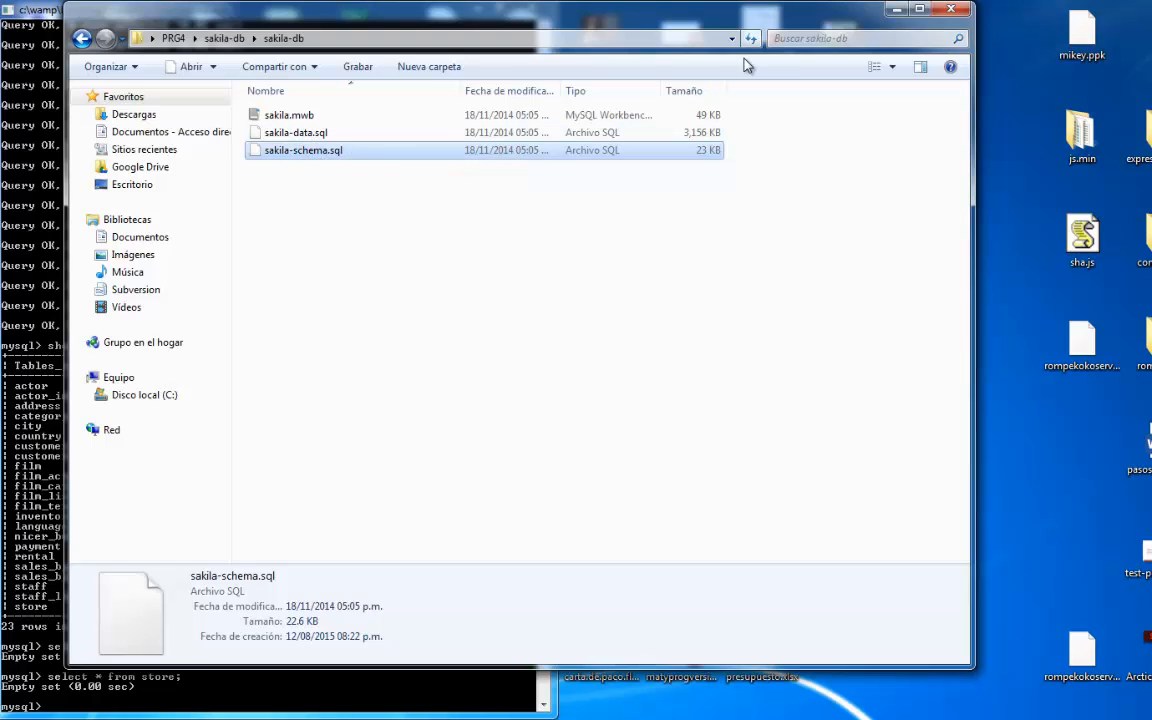
pyautogui.click(896, 9)
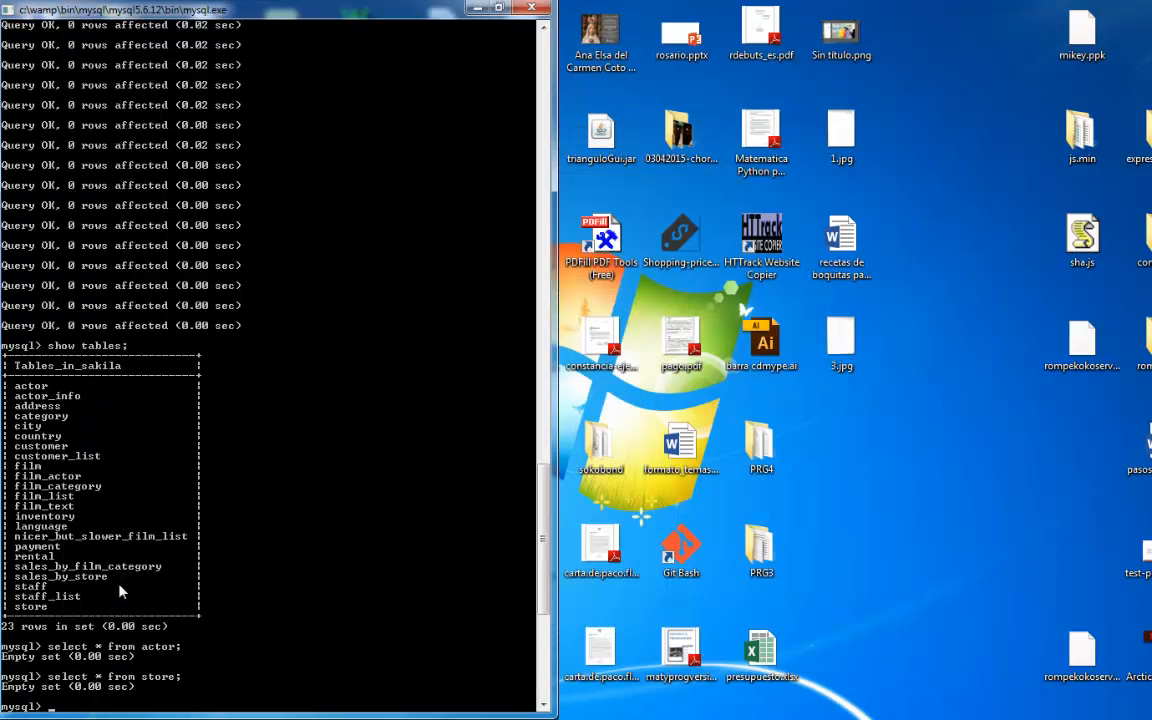
# - Begin a source command at the MySQL prompt and paste the copied sakila-db folder path after it
pyautogui.write('sourec')
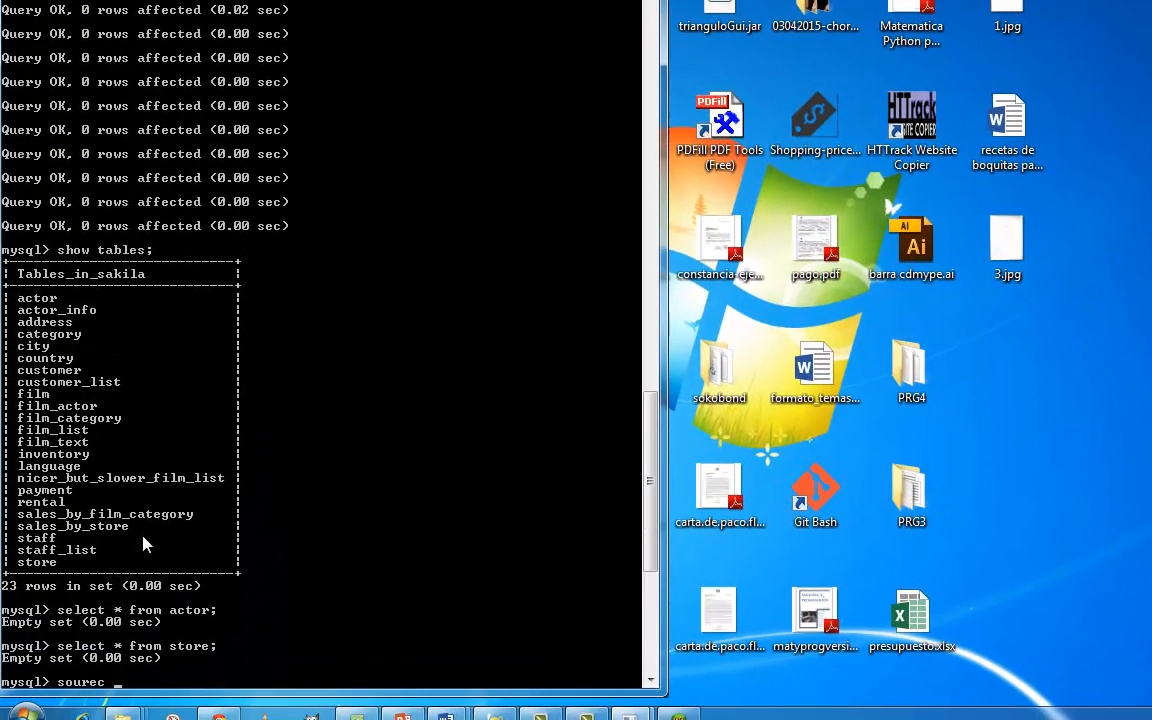
pyautogui.press('BackSpace')
pyautogui.press('BackSpace')
pyautogui.press('BackSpace')
pyautogui.write('rce')
pyautogui.rightClick(118, 672)
pyautogui.click(167, 600)
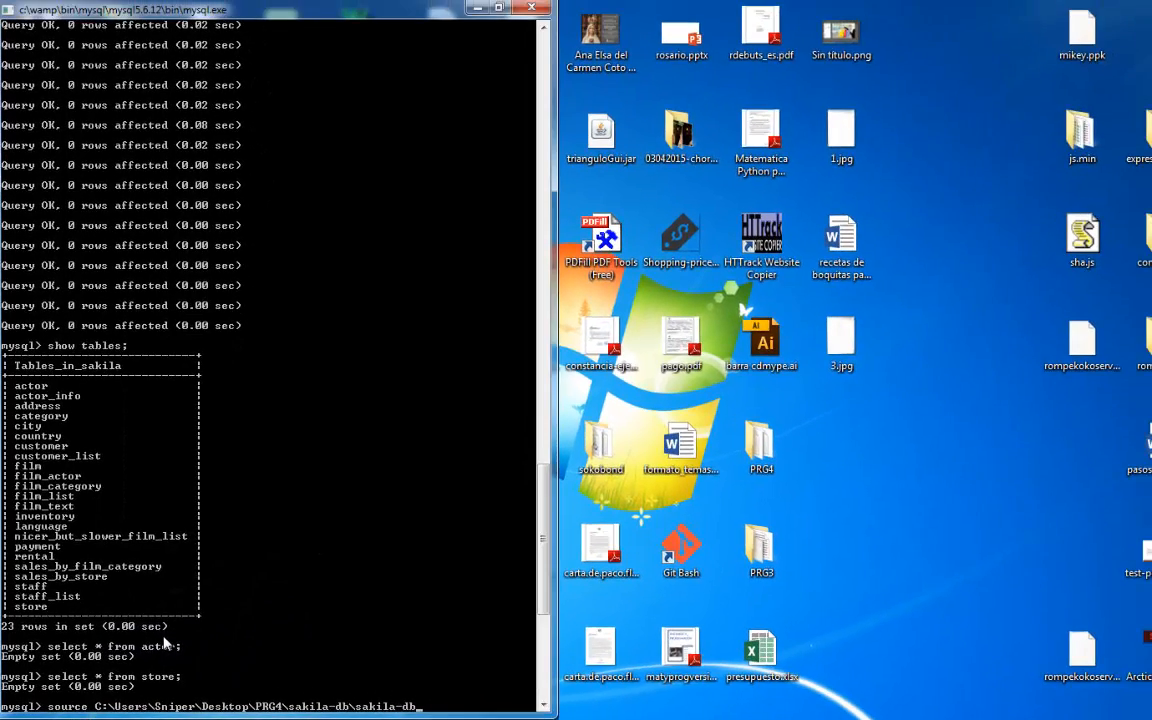
# - Complete the path with \sakila-data.sql and run the script to load the sakila data
pyautogui.write('\\sakila-data.sql')
pyautogui.press('Return')
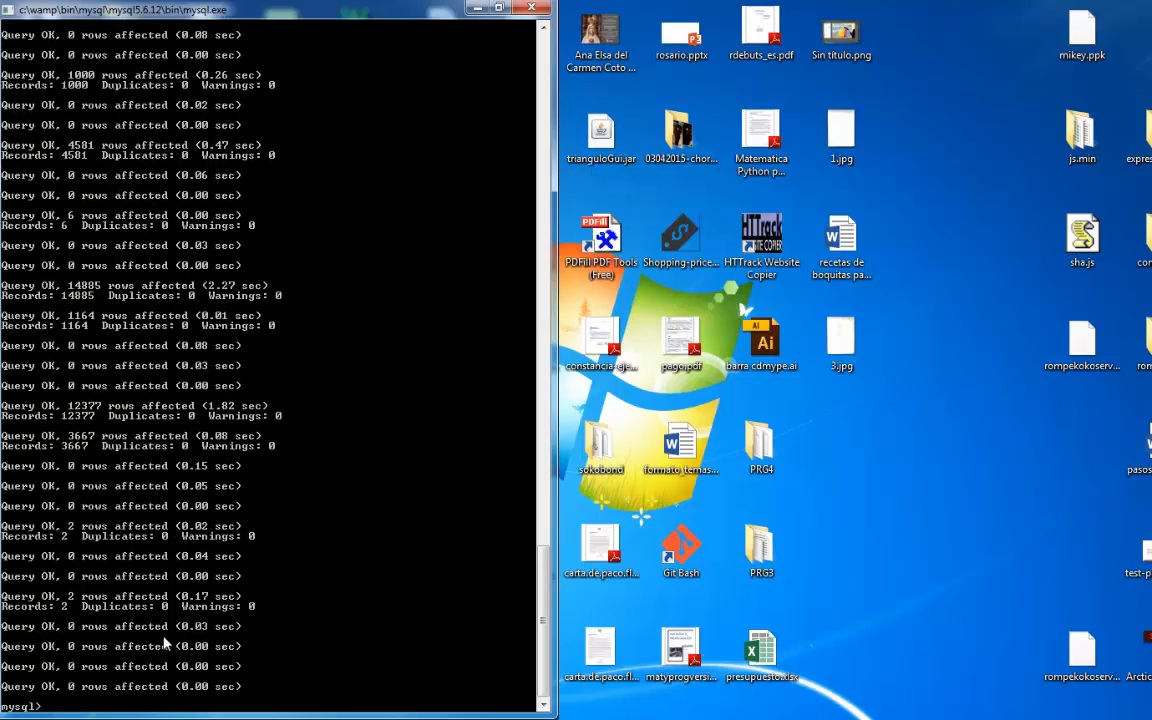
# - List the sakila tables with show tables;, and write the query select * from actor; without running it
pyautogui.write('show tables;')
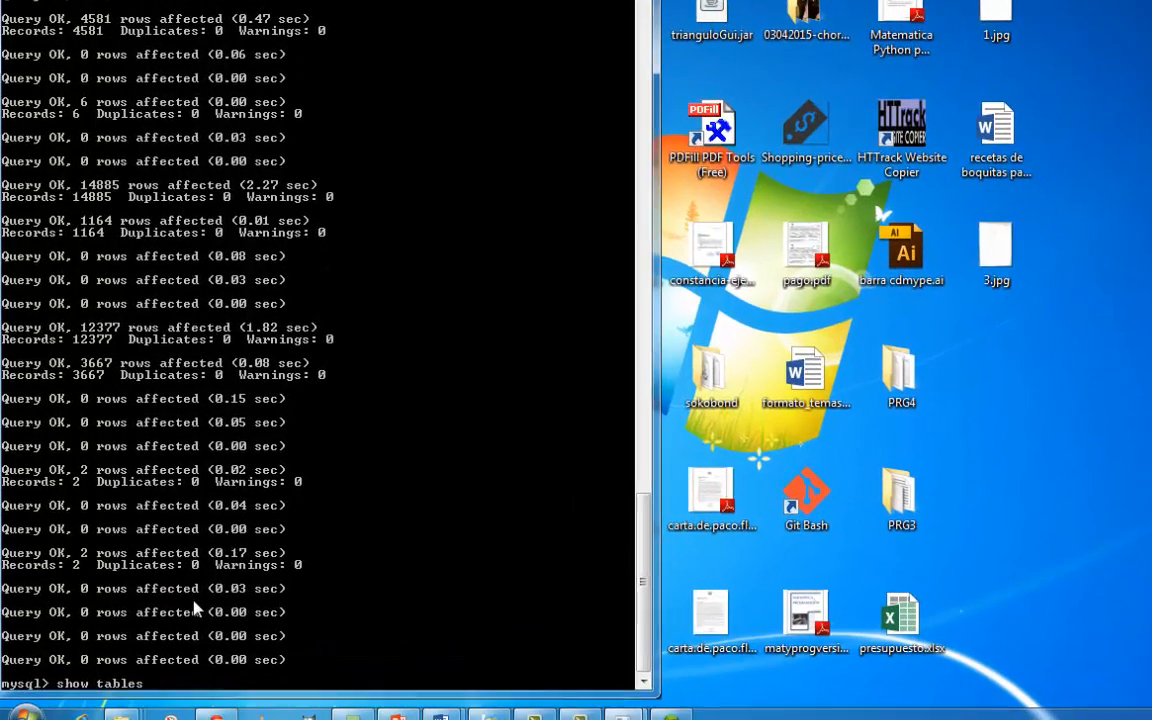
pyautogui.press('Return')
pyautogui.write('select ')
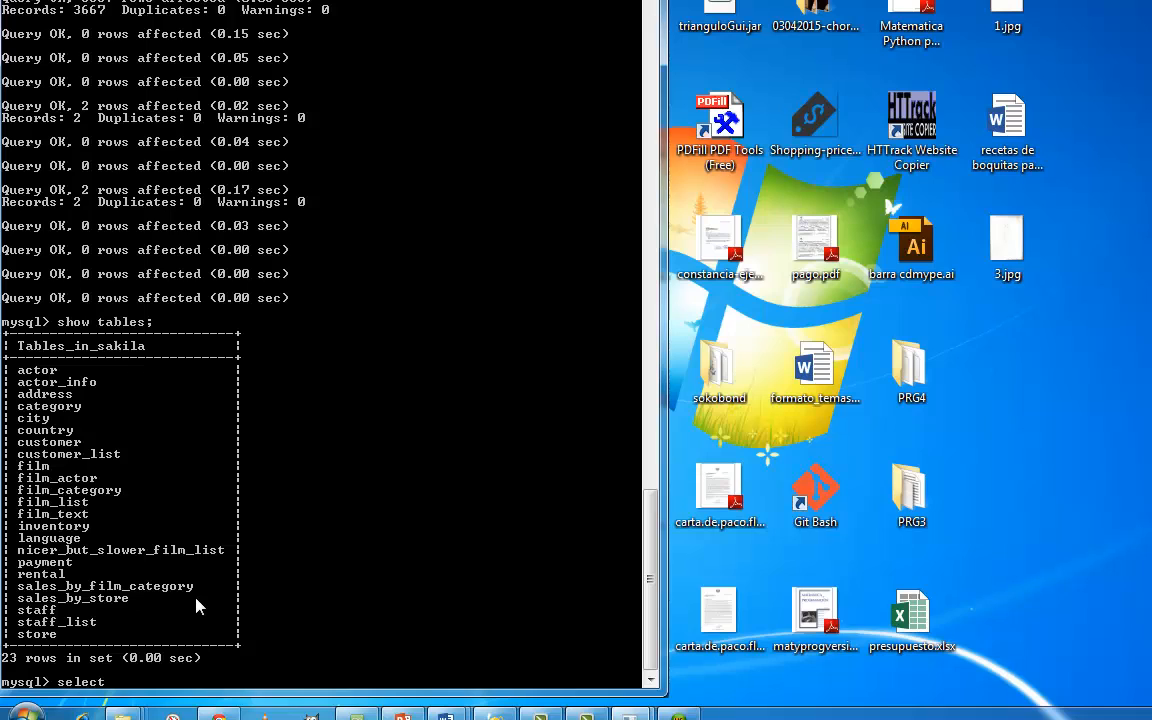
pyautogui.write('* from actor;')
# - Change the pending query to select count(*) from actor; and run it
pyautogui.press('Left')
pyautogui.press('Left')
pyautogui.press('Left')
pyautogui.press('Left')
pyautogui.press('Left')
pyautogui.press('Left')
pyautogui.press('Left')
pyautogui.press('Left')
pyautogui.press('Left')
pyautogui.press('Left')
pyautogui.press('Left')
pyautogui.press('Left')
pyautogui.press('Left')
pyautogui.write('count(')
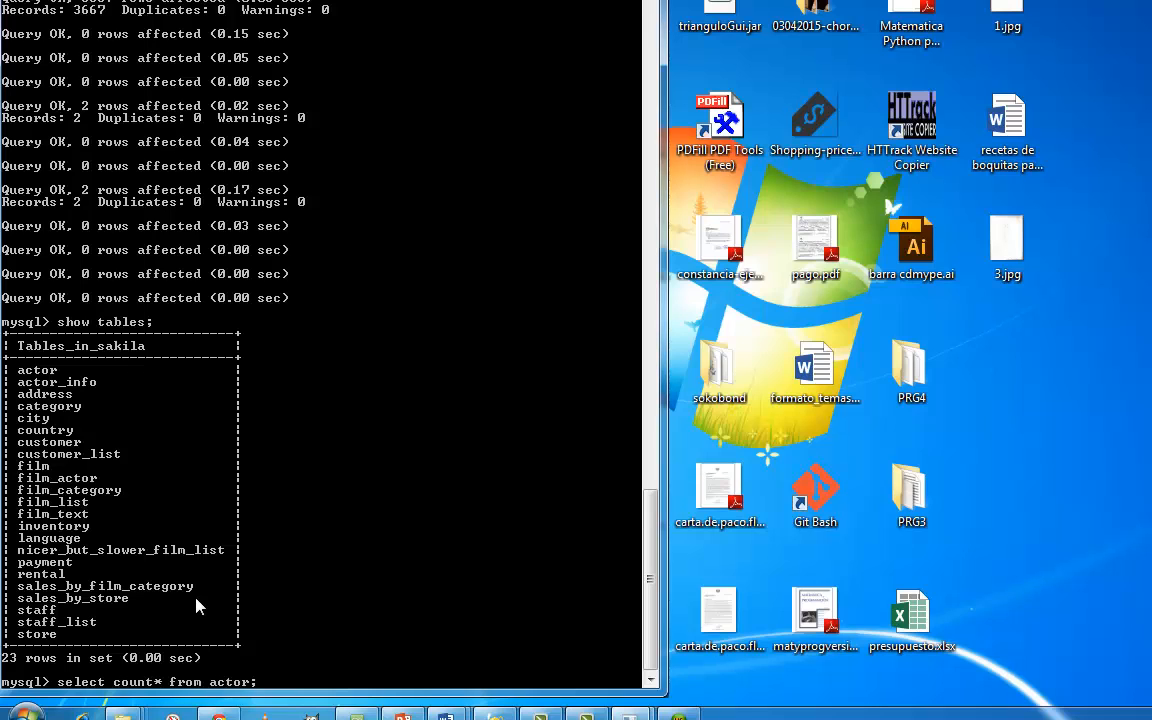
pyautogui.press('Right')
pyautogui.write(')')
pyautogui.press('Right')
pyautogui.press('Right')
pyautogui.press('Right')
pyautogui.press('Right')
pyautogui.press('Right')
pyautogui.press('Right')
pyautogui.press('Right')
pyautogui.press('Right')
pyautogui.press('Right')
pyautogui.press('Right')
pyautogui.press('Right')
pyautogui.press('Right')
pyautogui.press('Return')
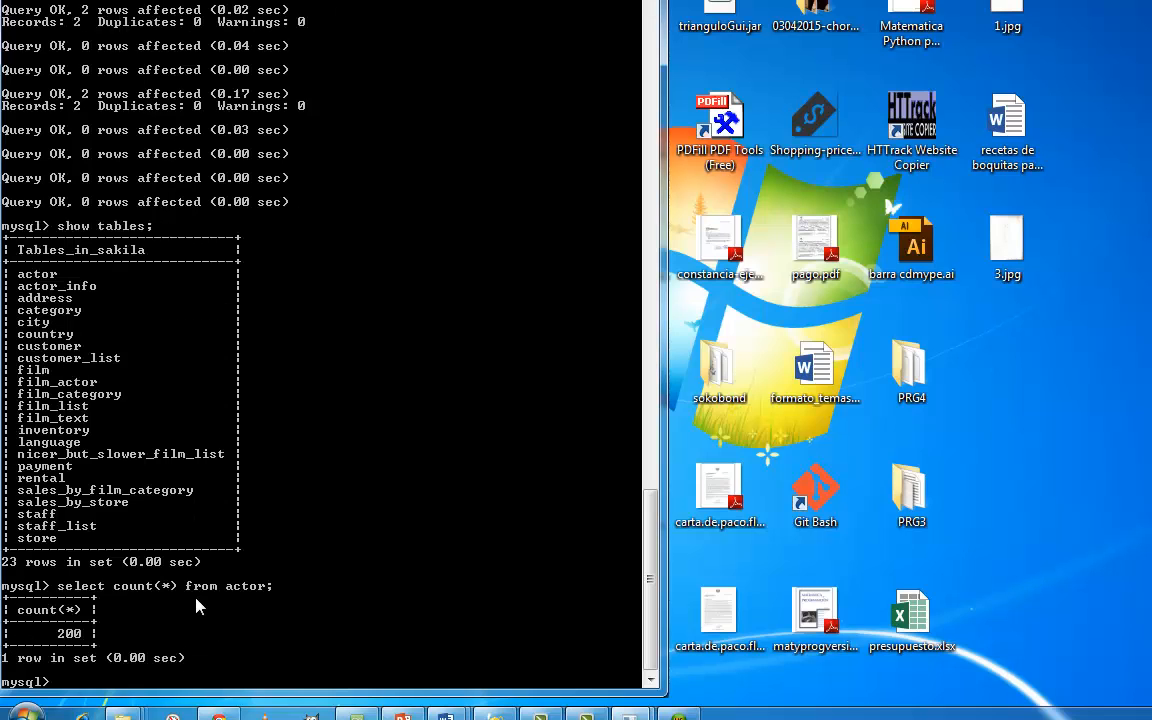
# - Recall the count query, replace the table with film, and run select count(*) from film;
pyautogui.press('Up')
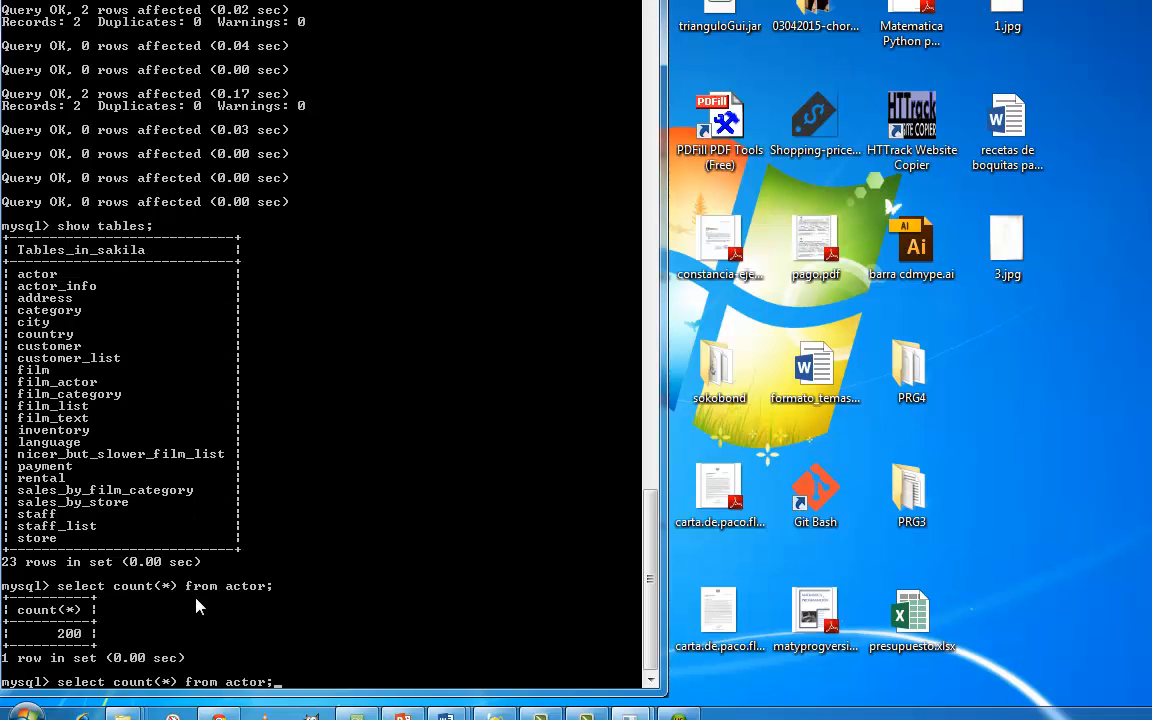
pyautogui.press('Left')
pyautogui.press('BackSpace')
pyautogui.press('BackSpace')
pyautogui.press('BackSpace')
pyautogui.press('BackSpace')
pyautogui.press('BackSpace')
pyautogui.write('film')
pyautogui.press('End')
pyautogui.write(';')
pyautogui.press('BackSpace')
pyautogui.press('Return')
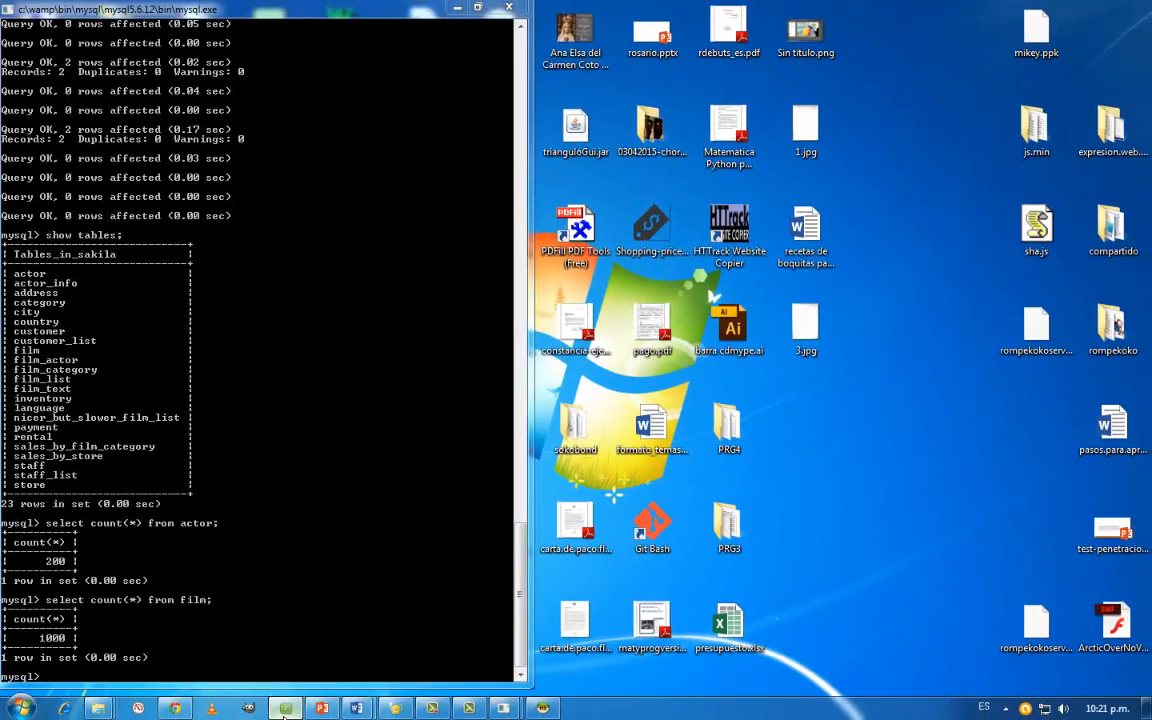
# - Check the AnyMeeting chat, and switch to the Guia - MySQL.docx document in Word
pyautogui.click(316, 713)
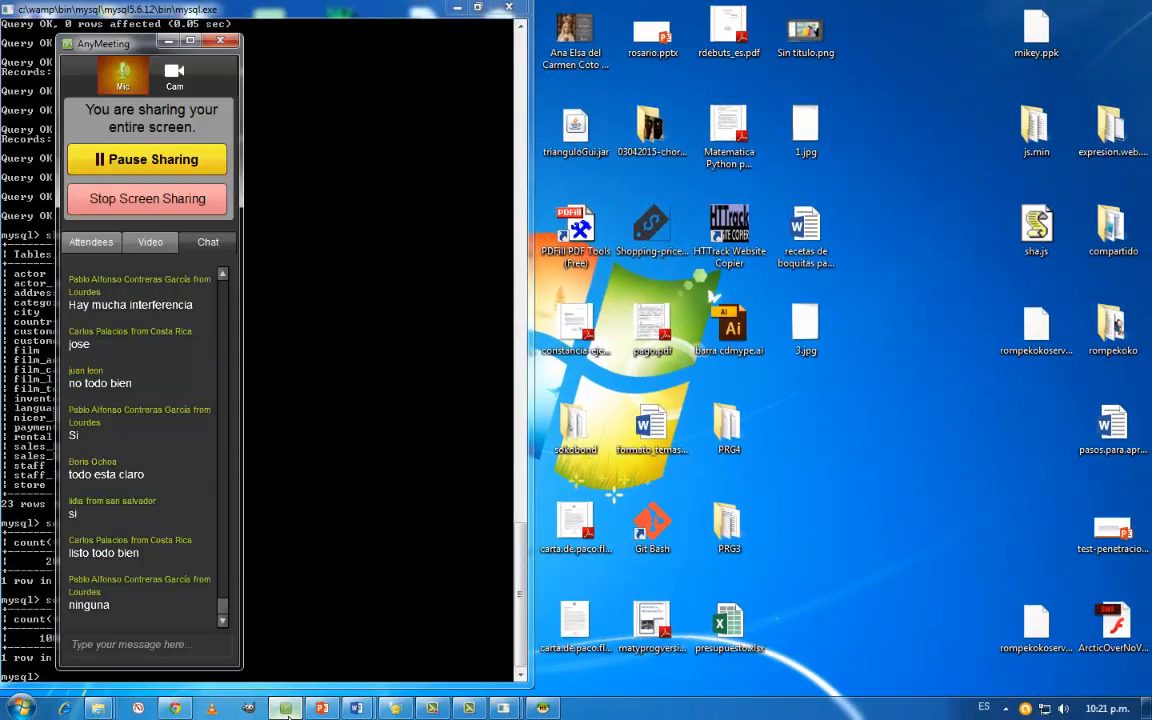
pyautogui.moveTo(357, 712)
pyautogui.click(445, 612)
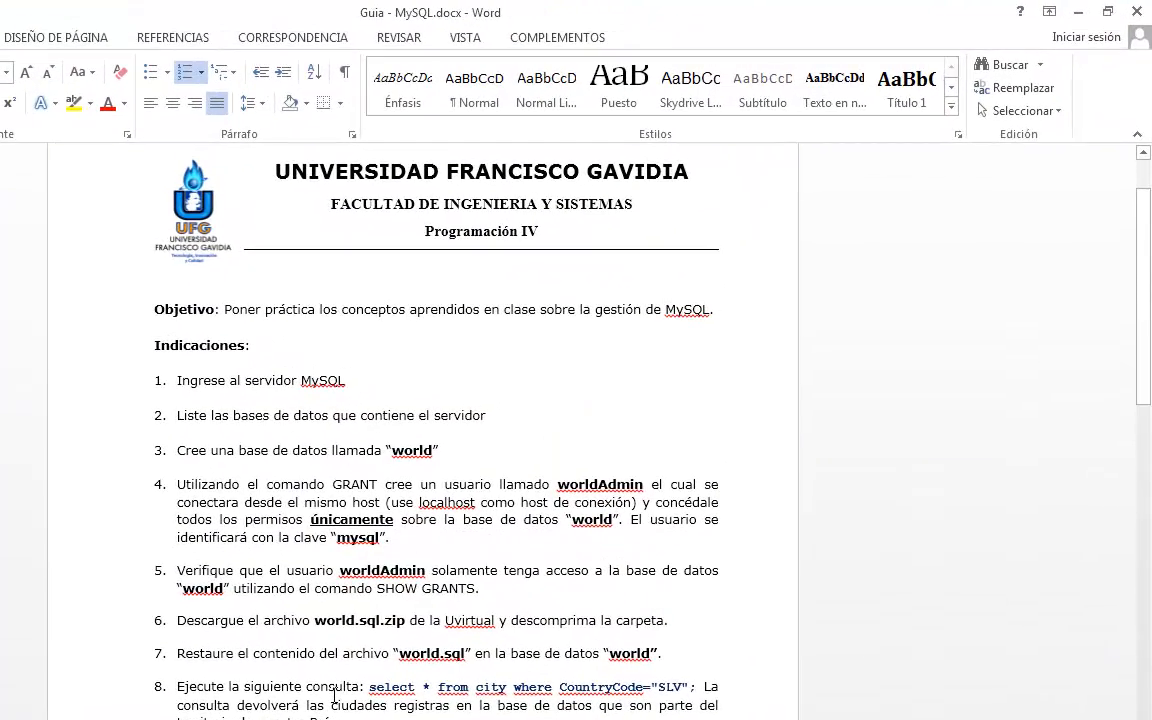
# - Append "show databases;" to the end of instruction 2 about listing the server's databases
pyautogui.moveTo(179, 415); pyautogui.dragTo(496, 414)
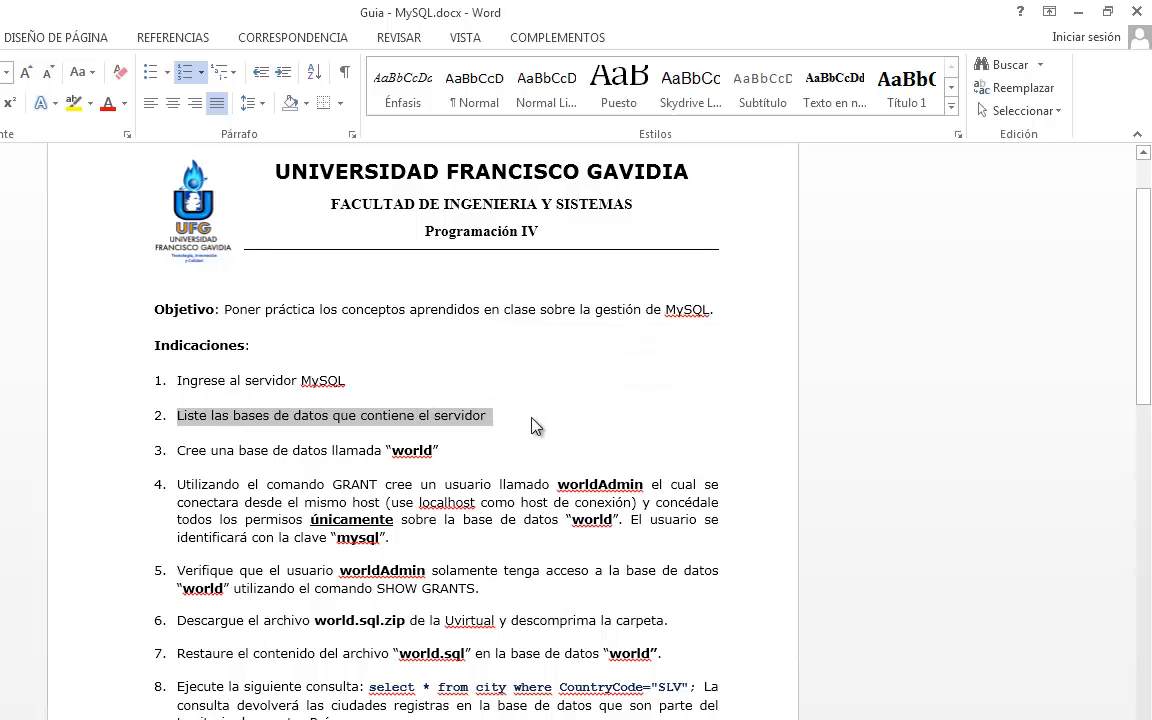
pyautogui.click(533, 426)
pyautogui.write('sh')
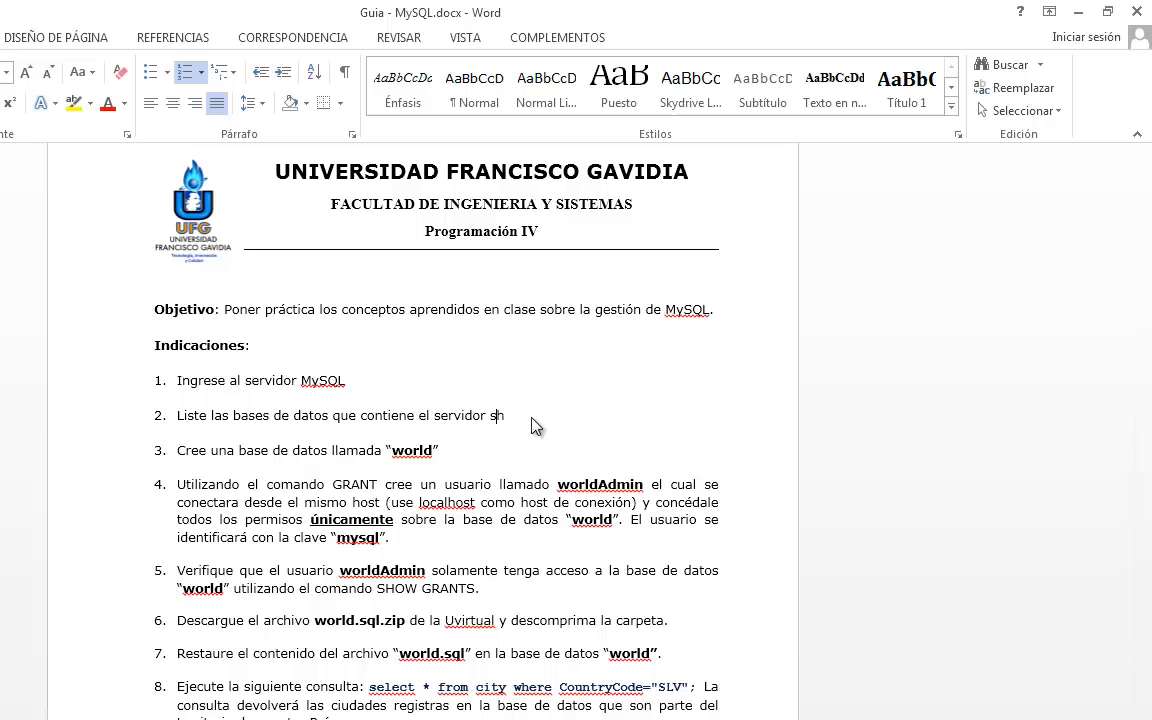
pyautogui.write('ow databases;')
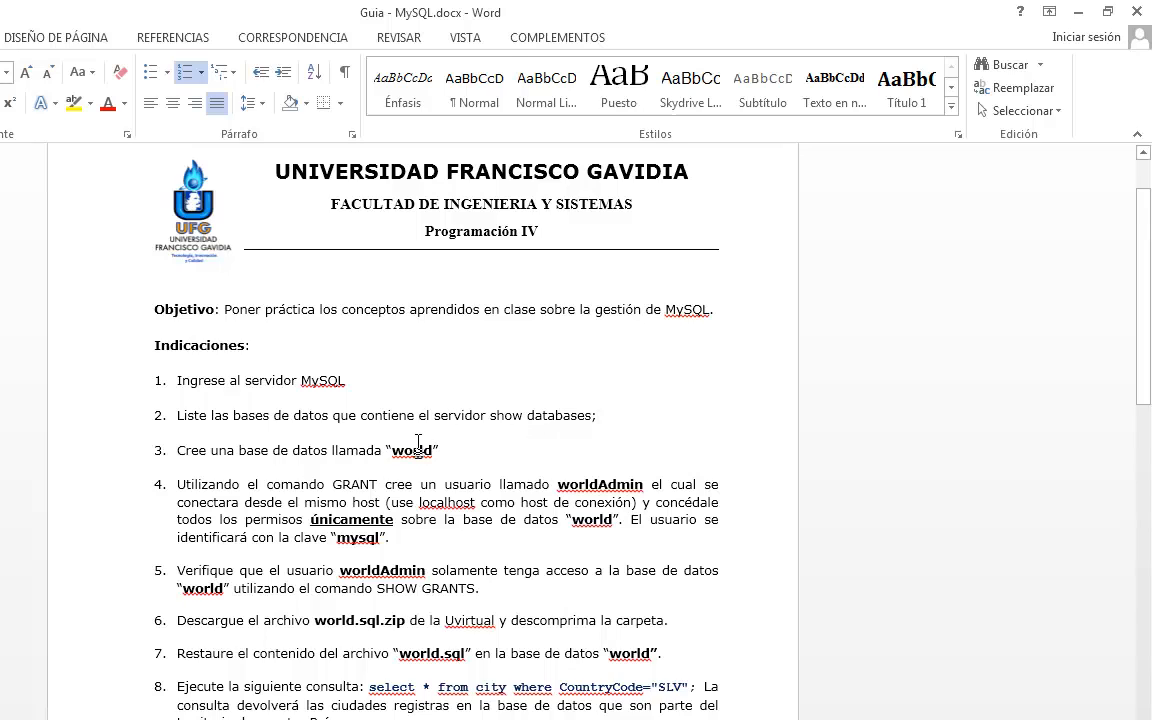
pyautogui.press('Return')
pyautogui.press('Return')
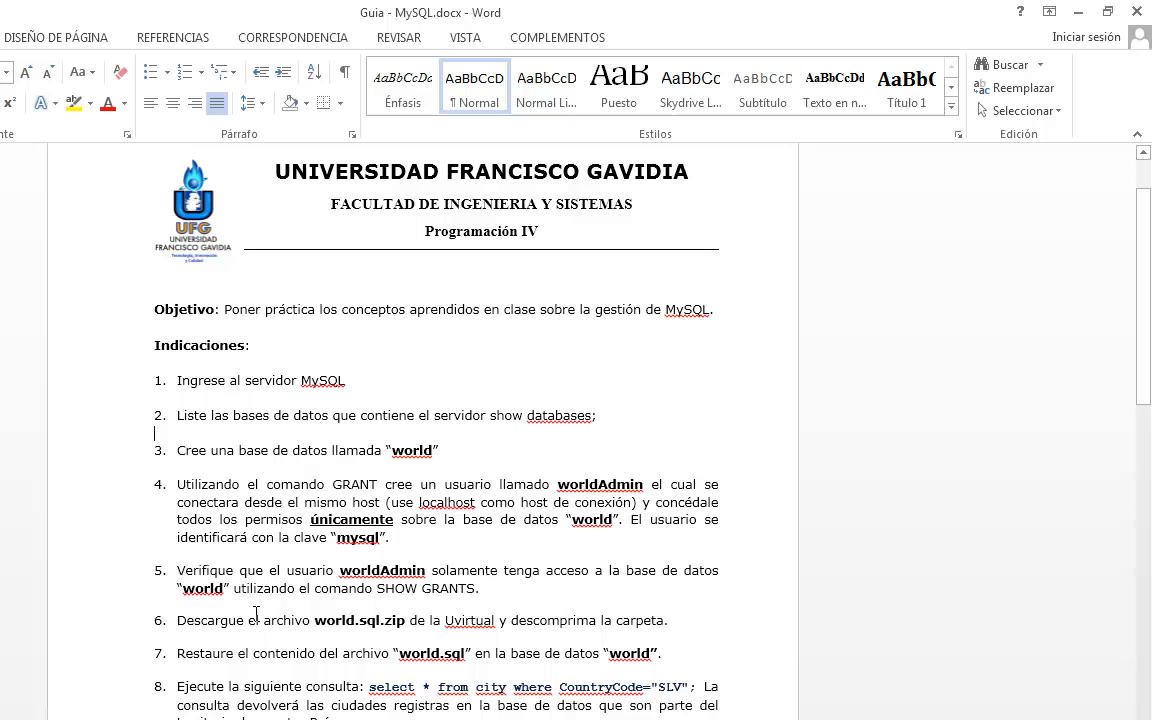
# - Highlight instruction 7 about restoring world.sql into the world database, and minimize the document
pyautogui.moveTo(172, 653); pyautogui.dragTo(668, 653)
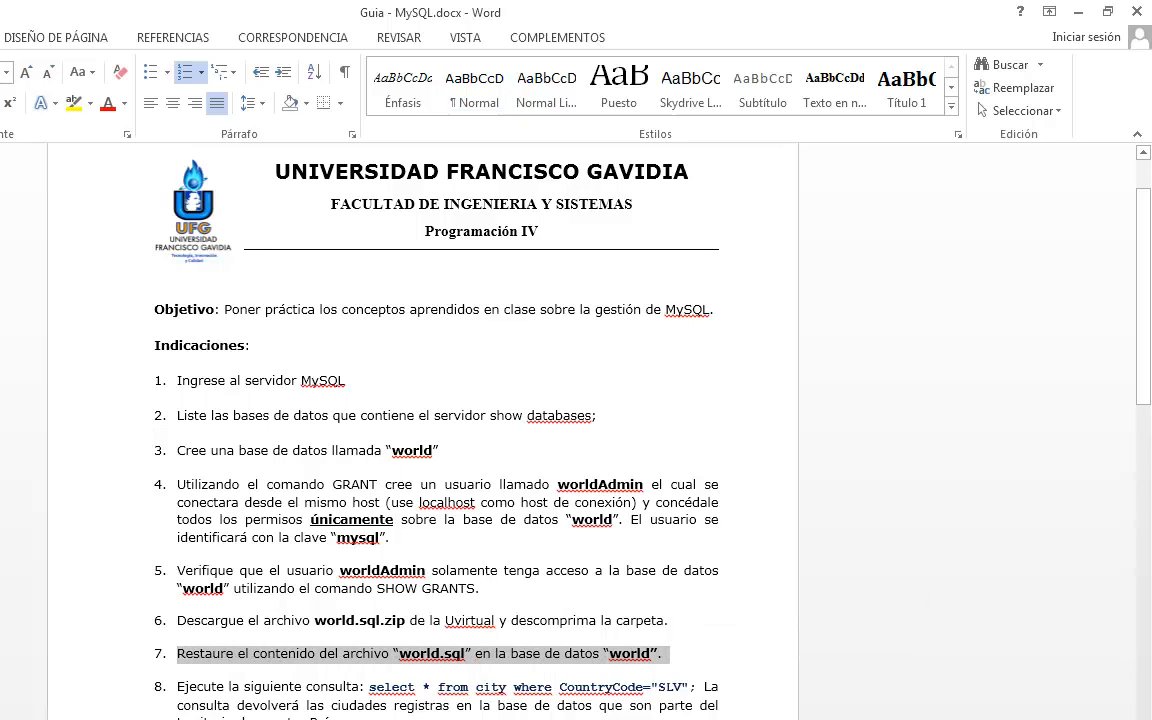
pyautogui.click(720, 330)
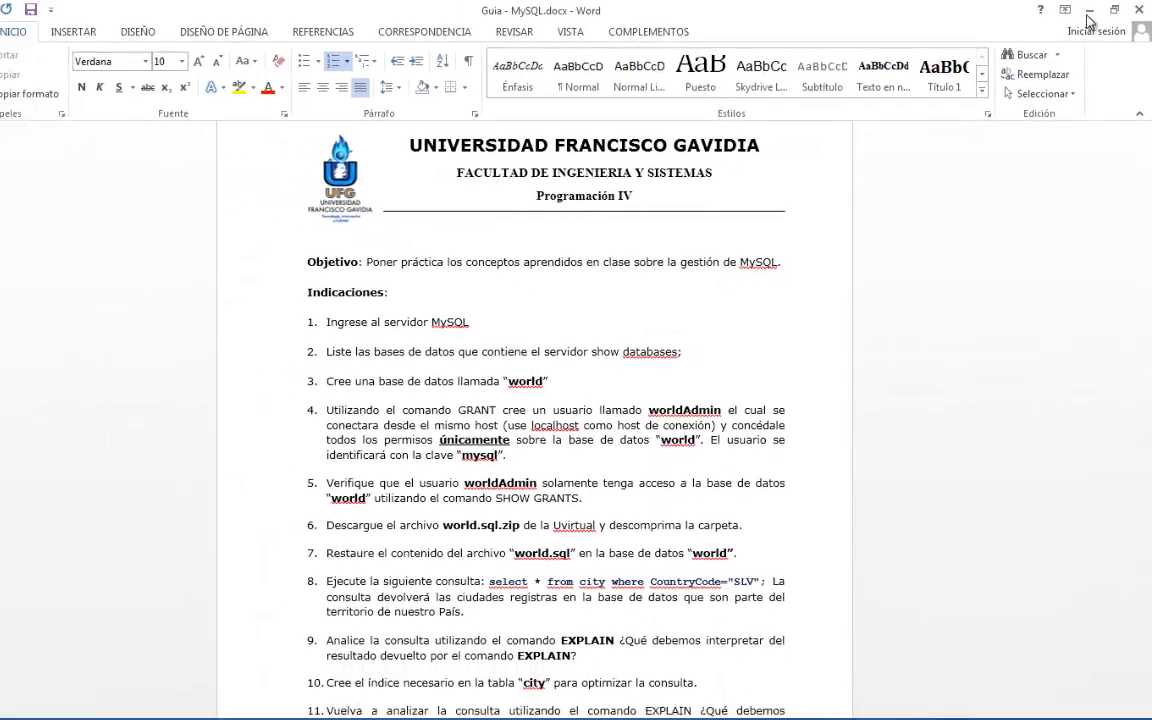
pyautogui.click(1089, 11)
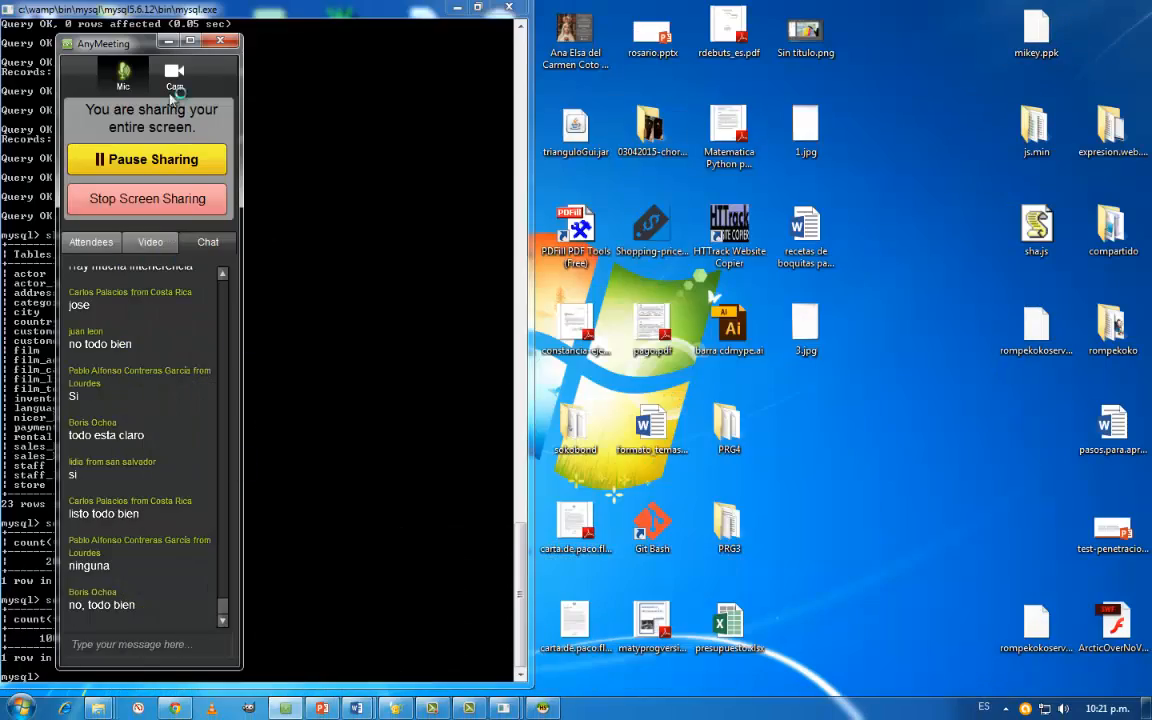
# - Switch to HeidiSQL, disconnect the current session, and view the databases selectable for the Unnamed session
pyautogui.click(541, 708)
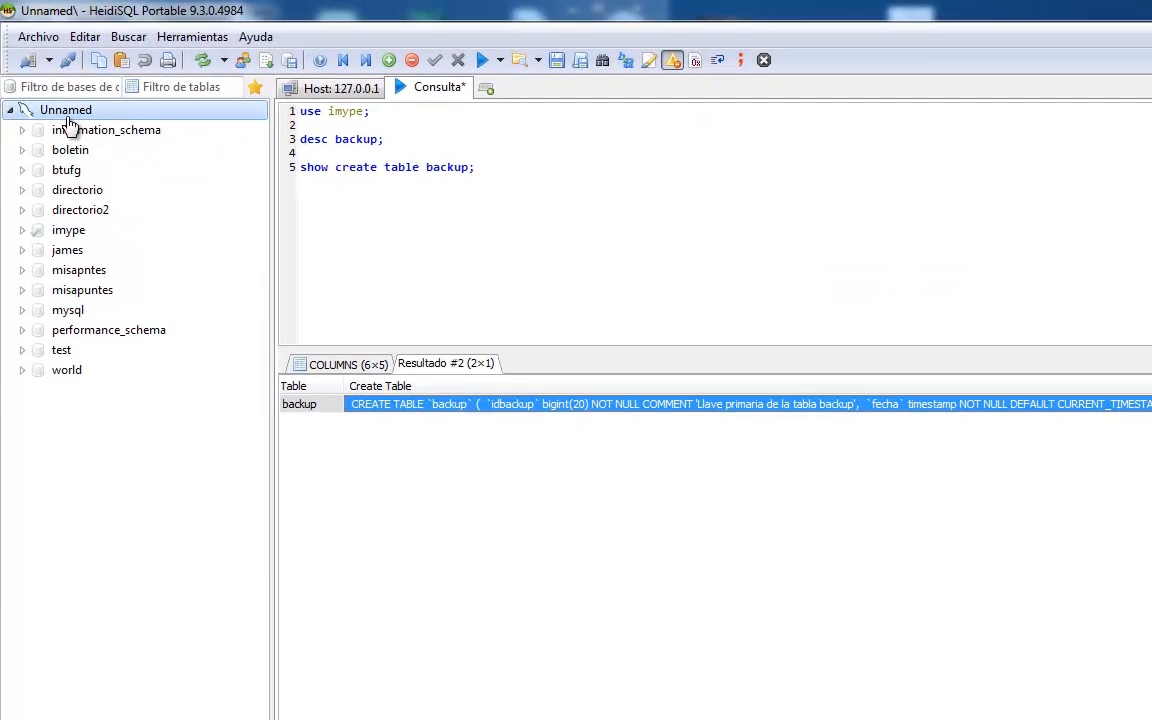
pyautogui.click(68, 60)
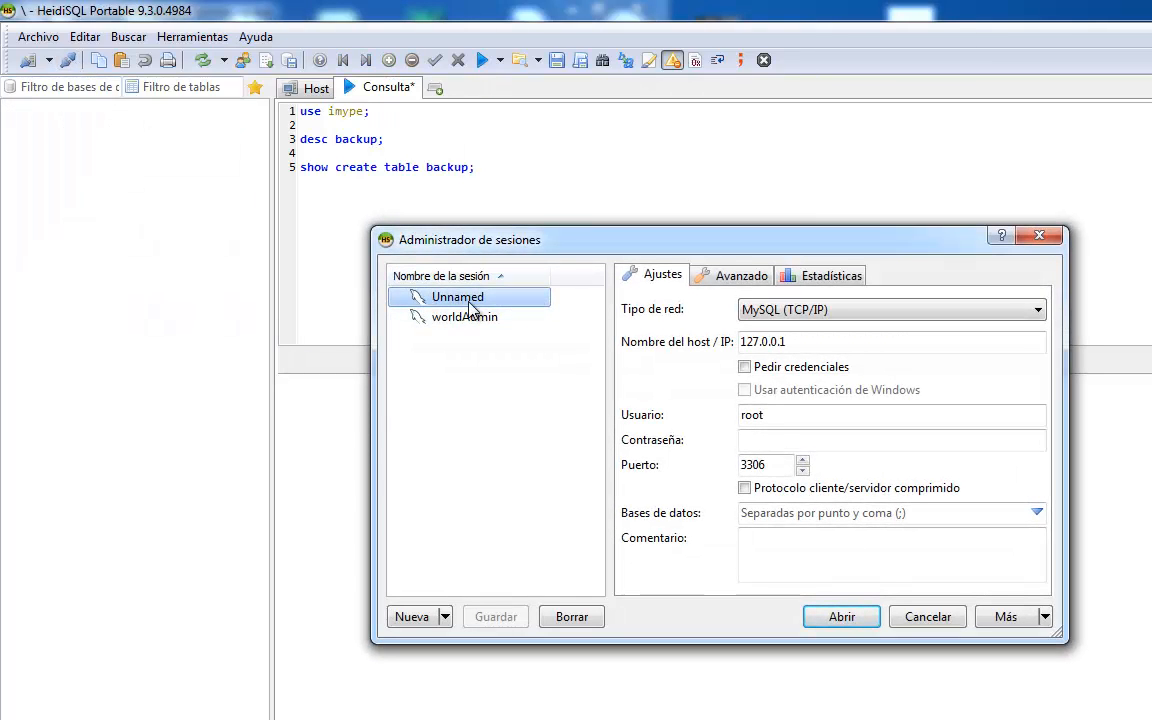
pyautogui.click(1037, 512)
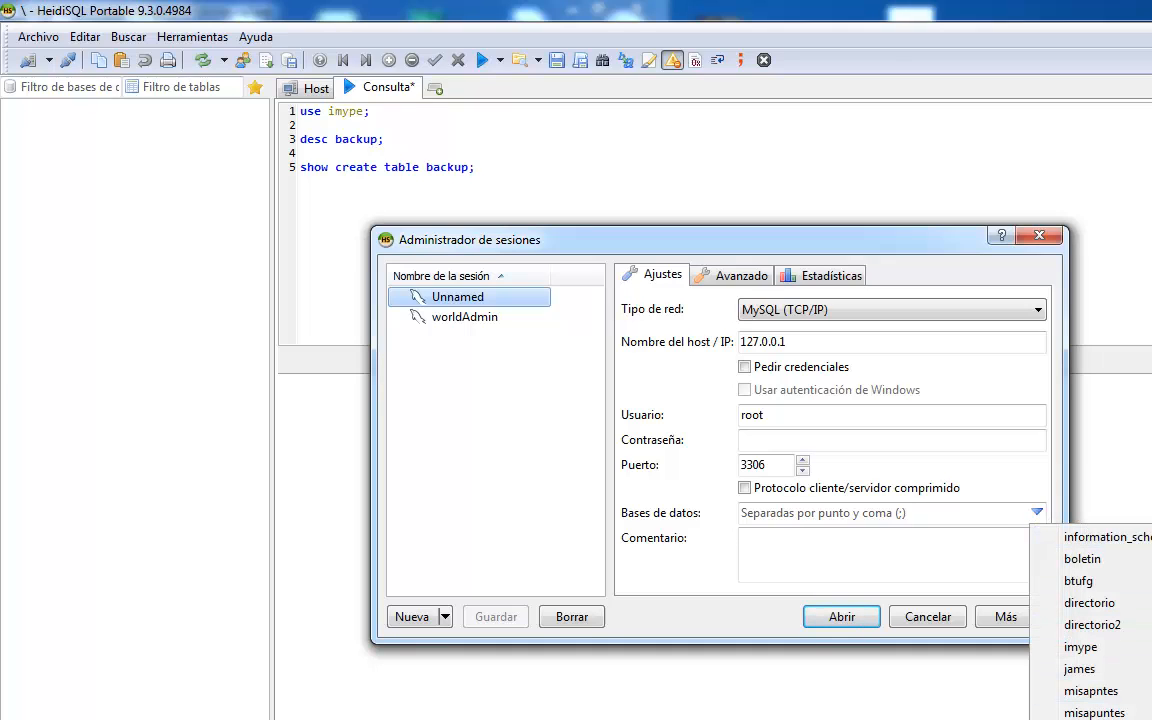
pyautogui.click(522, 398)
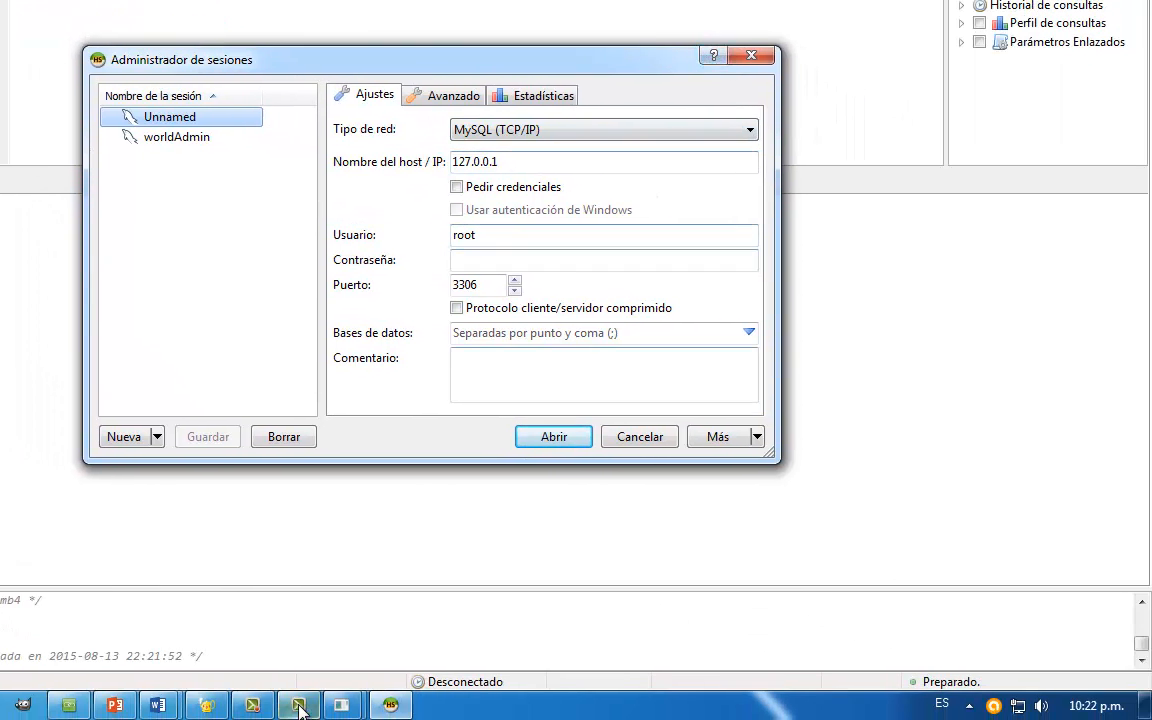
# - Bring the other MySQL console, which holds the show databases; output, to the front
pyautogui.moveTo(300, 708)
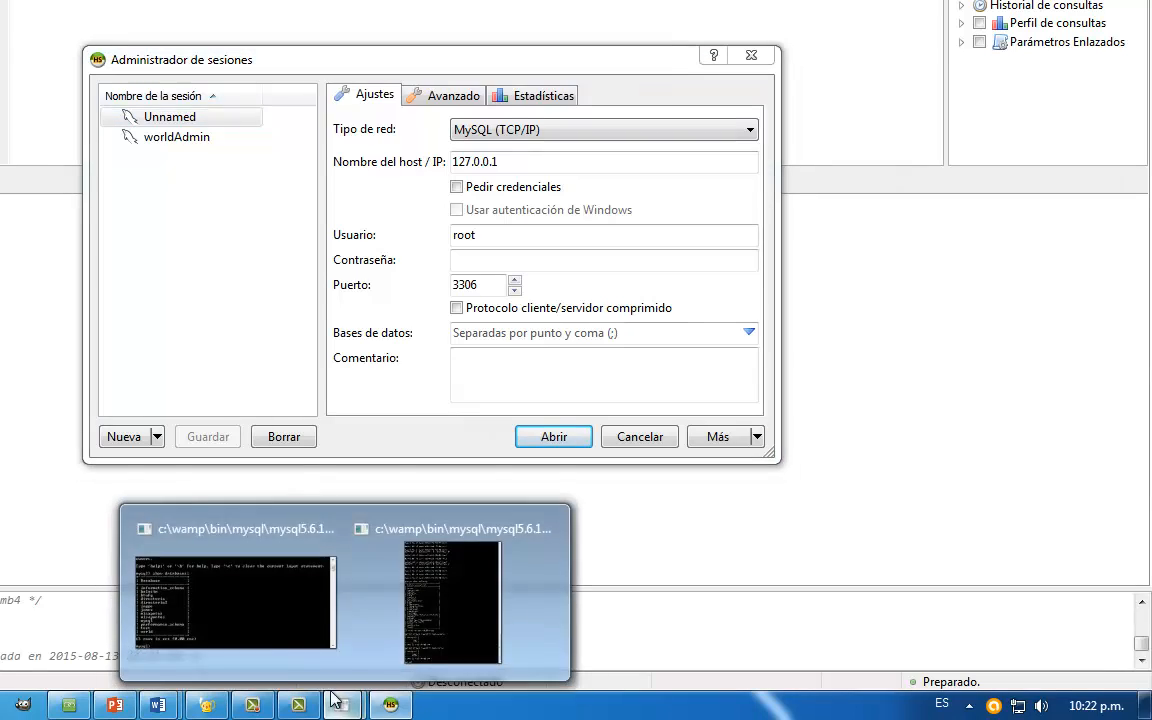
pyautogui.click(283, 621)
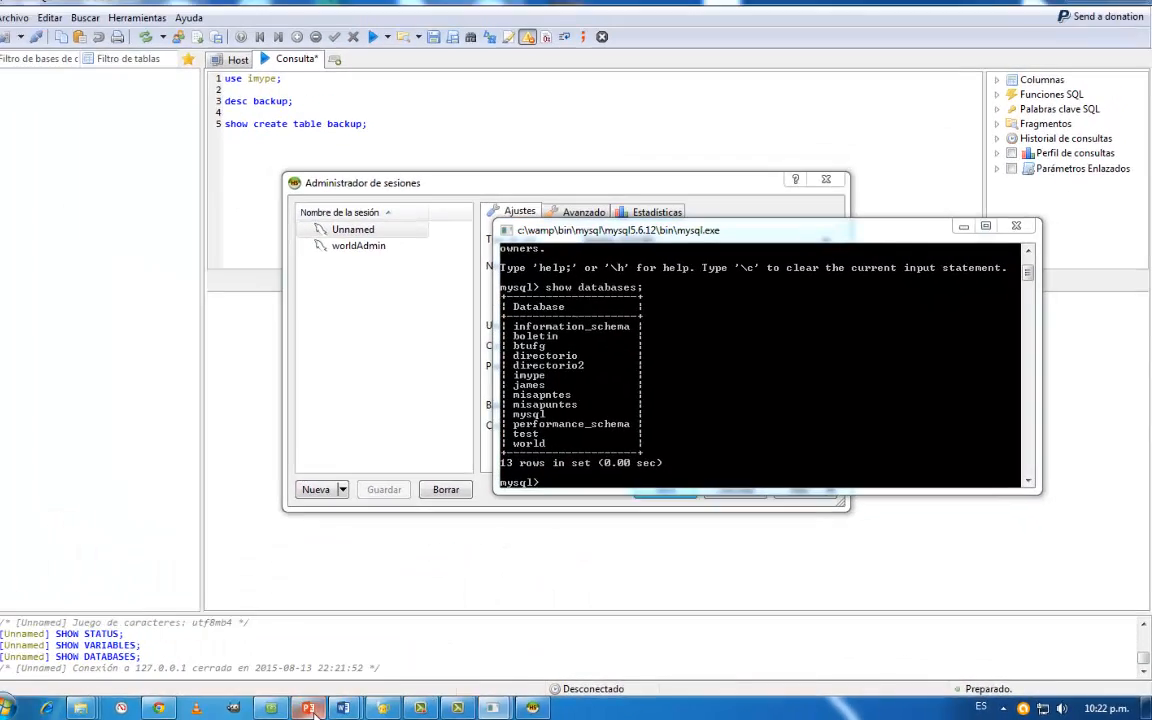
# - Switch to Clase 3 - MySql.pptx in PowerPoint and start the slide show from slide 9, Gestión de Cuentas de Usuario
pyautogui.click(310, 709)
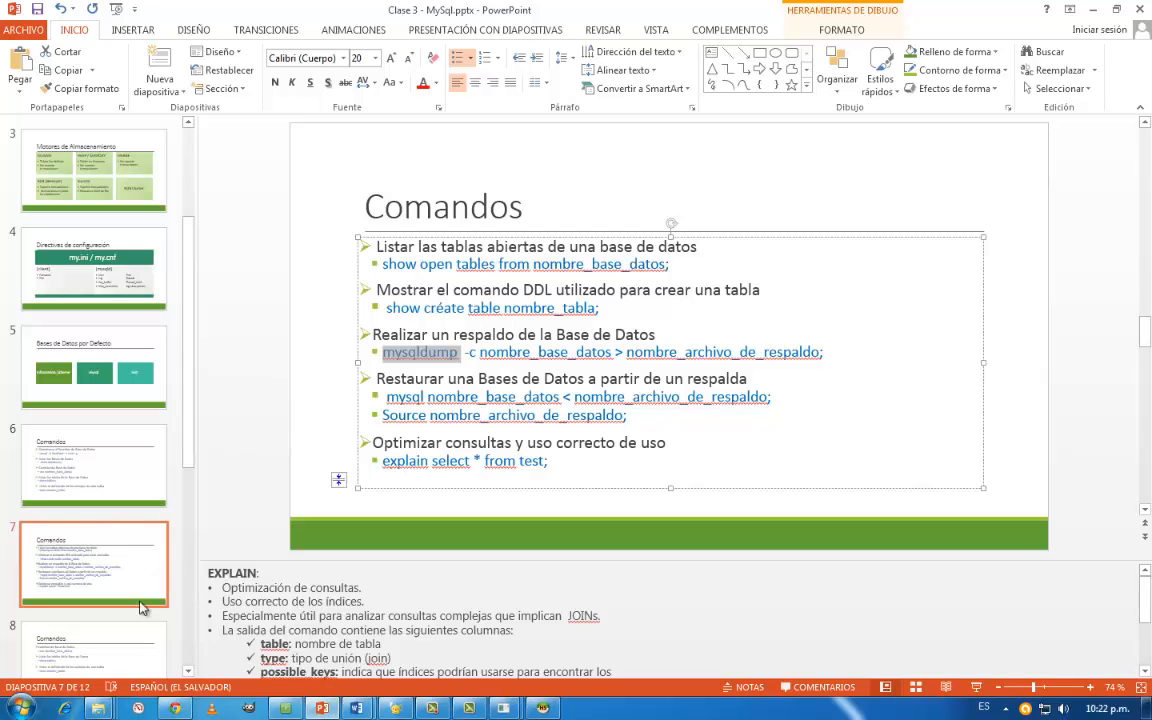
pyautogui.click(137, 650)
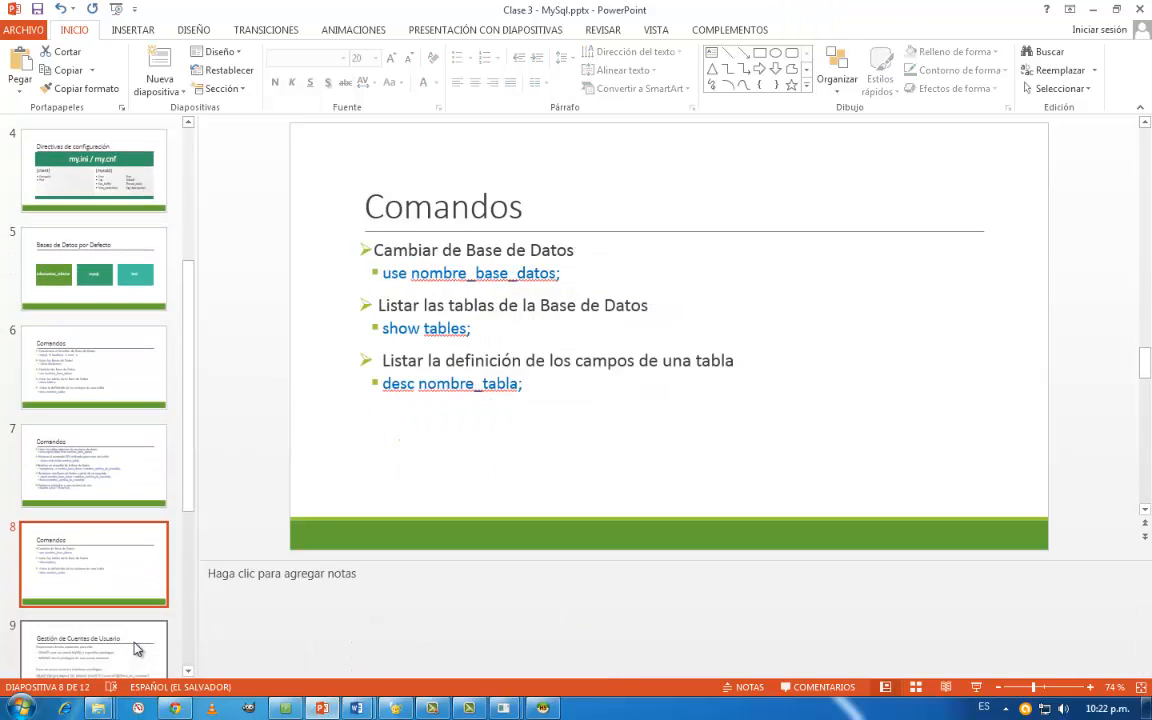
pyautogui.click(137, 648)
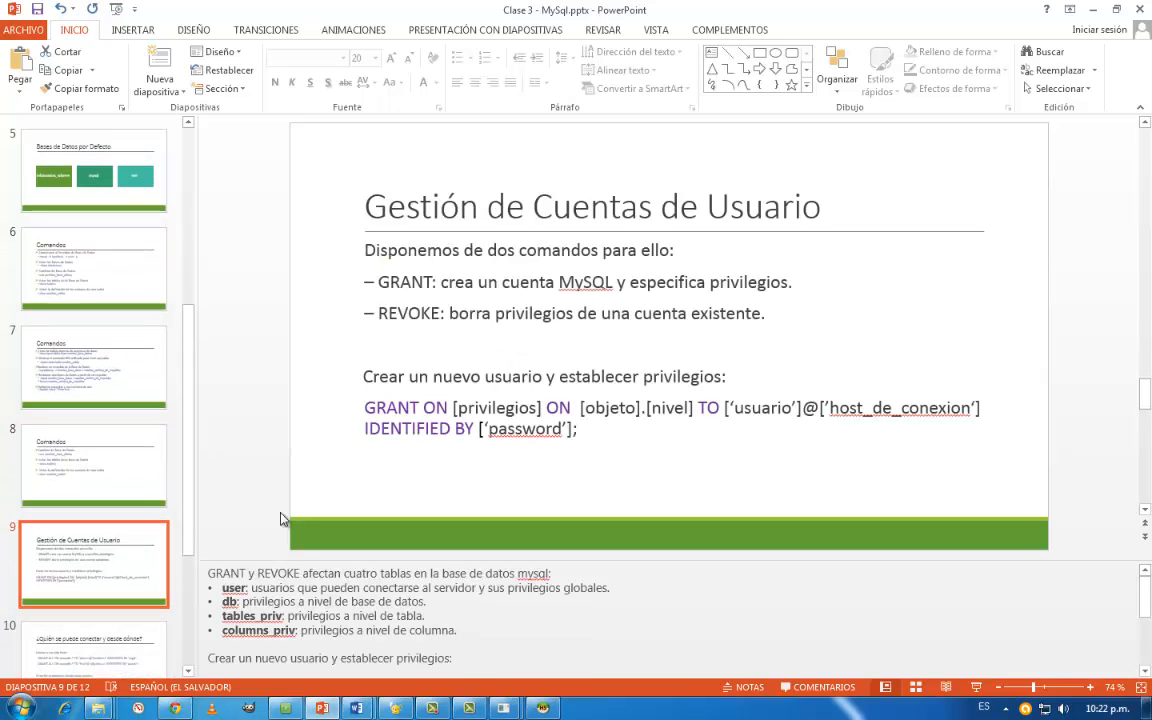
pyautogui.click(975, 688)
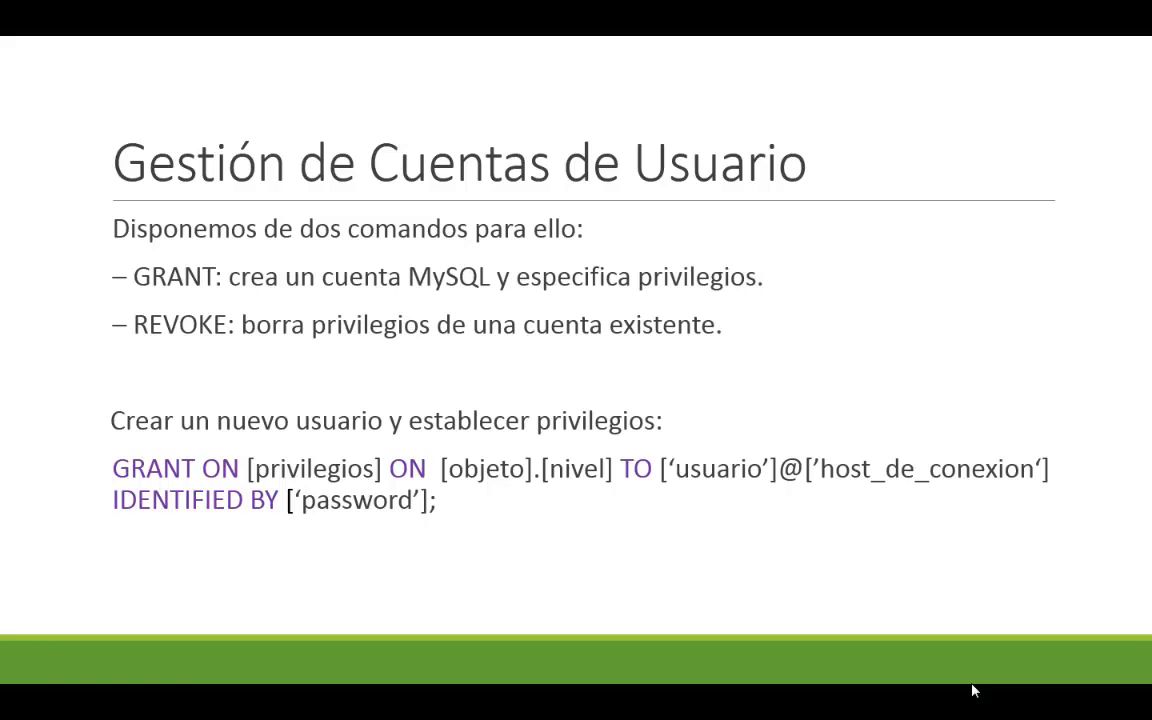
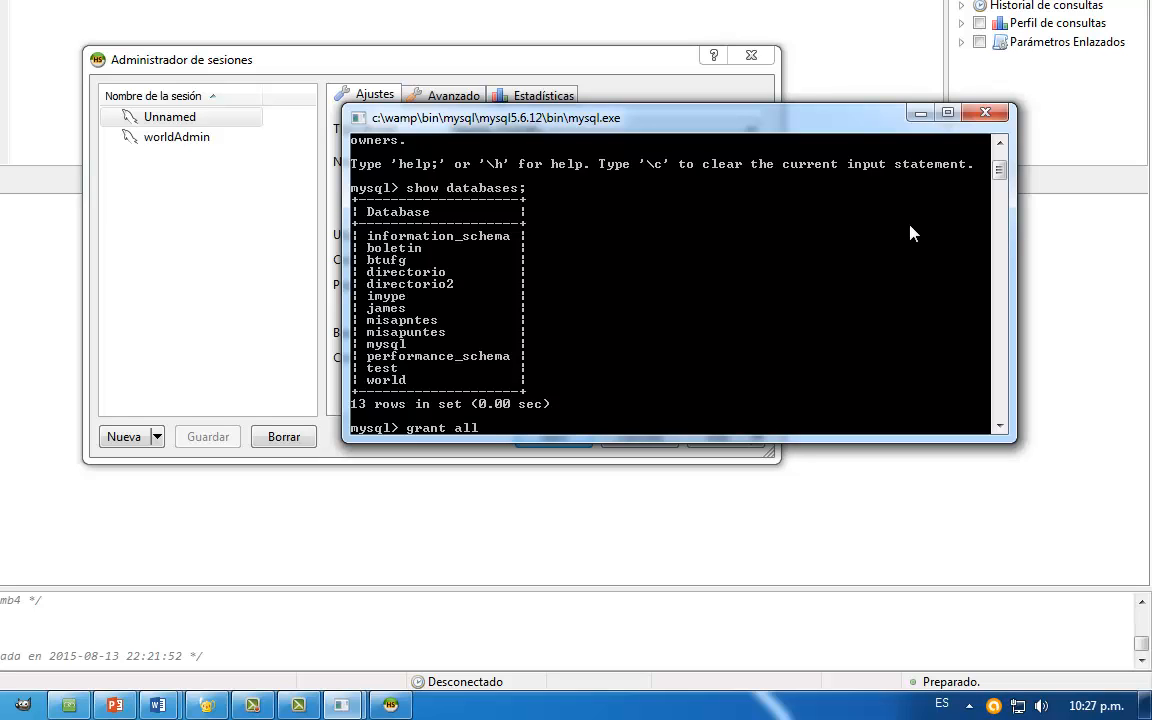
# - Continue the grant statement so that it reads grant all privileges sakila.*
pyautogui.write('privileges')
pyautogui.write('sakila')
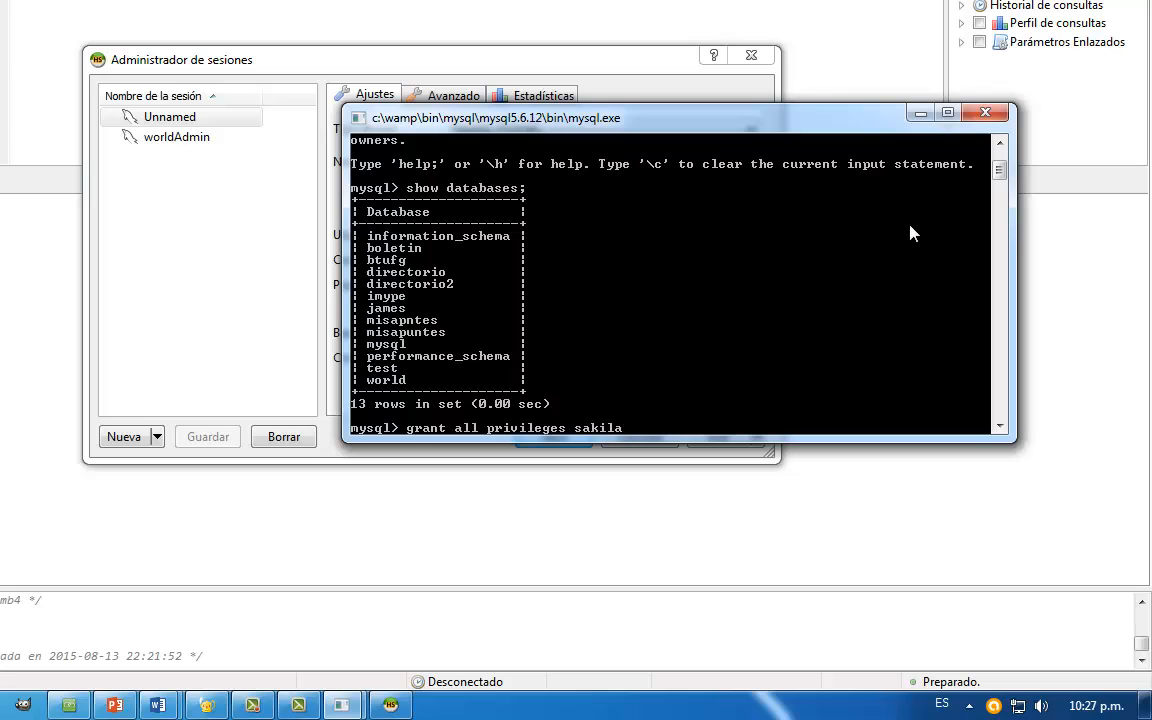
pyautogui.write('.*')
# - Add the account 'sakilaAdmin'@'localhost' to the grant statement
pyautogui.write("''")
pyautogui.press('Left')
pyautogui.write('sakilaAdmin')
pyautogui.press('Right')
pyautogui.write("@'")
pyautogui.write('loc')
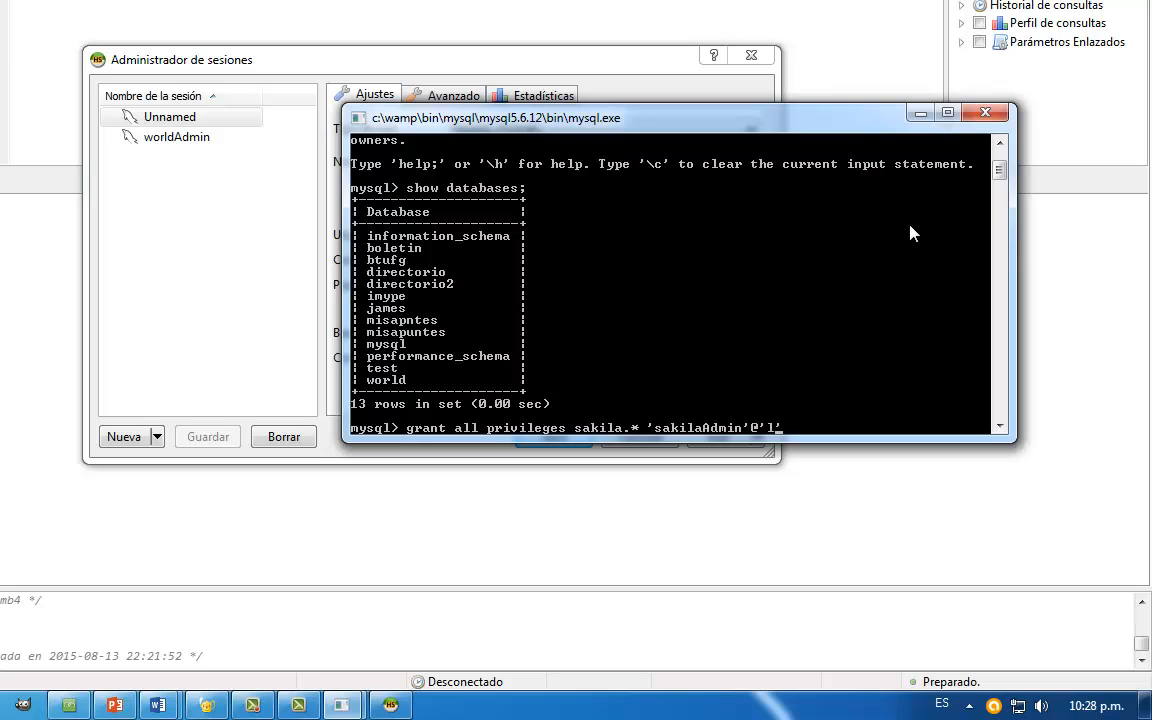
pyautogui.write("alhost' identified ")
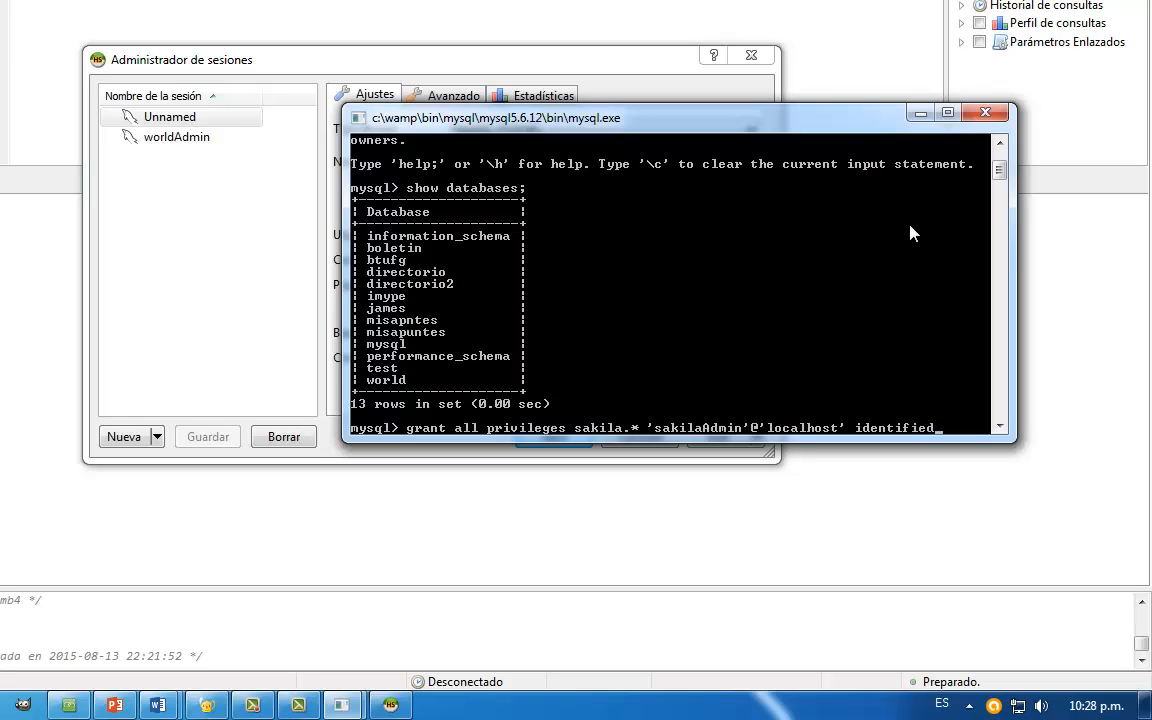
pyautogui.write("by 'mysql")
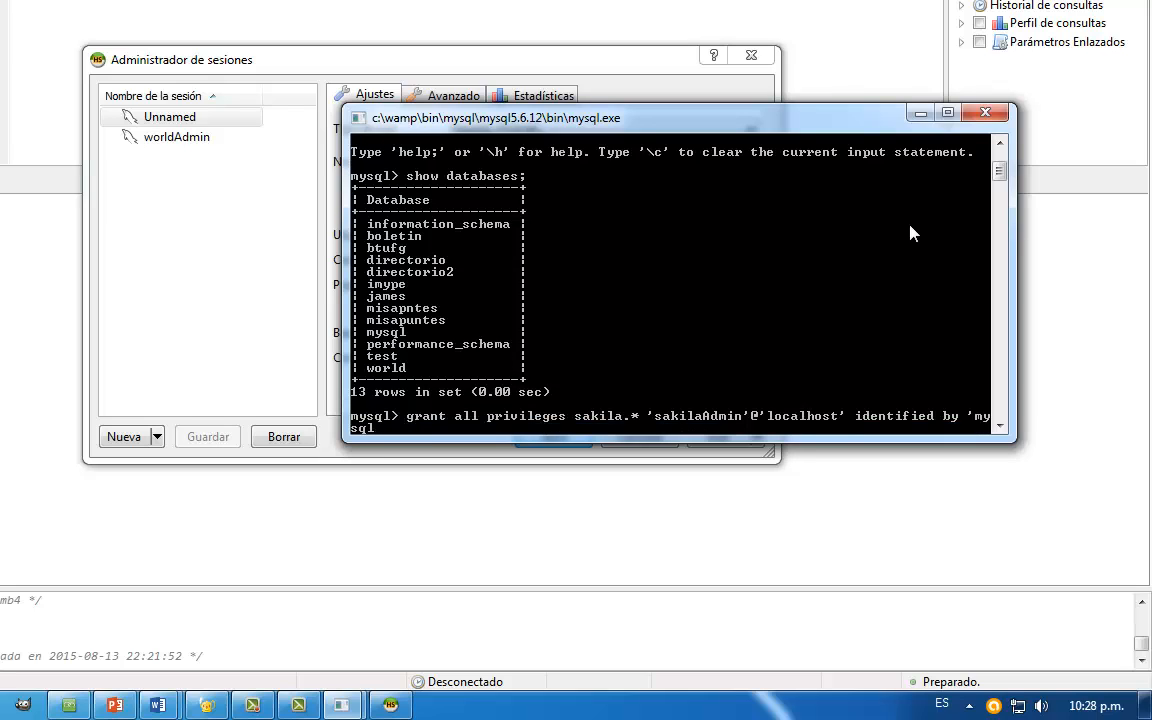
pyautogui.write("';")
# - Complete the grant statement with identified by and the account password, and execute it
pyautogui.press('Return')
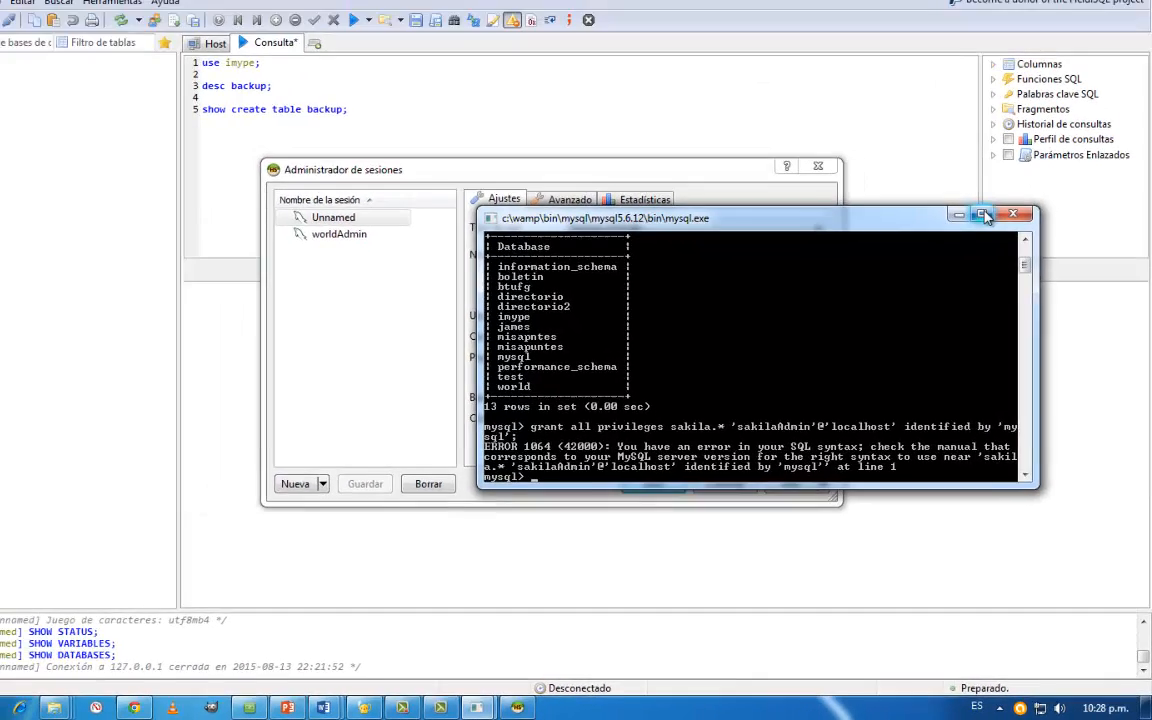
# - Enlarge the console, recall the grant statement, and insert on before sakila.* and to before 'sakilaAdmin'@'localhost'
pyautogui.click(961, 154)
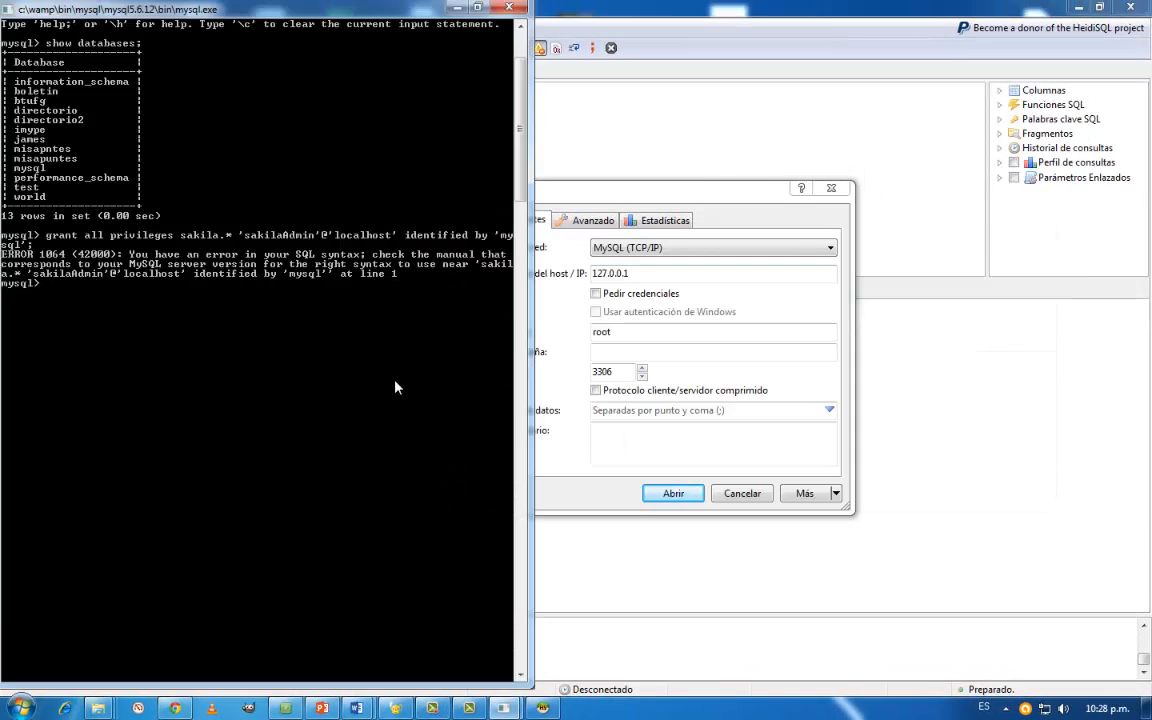
pyautogui.press('Up')
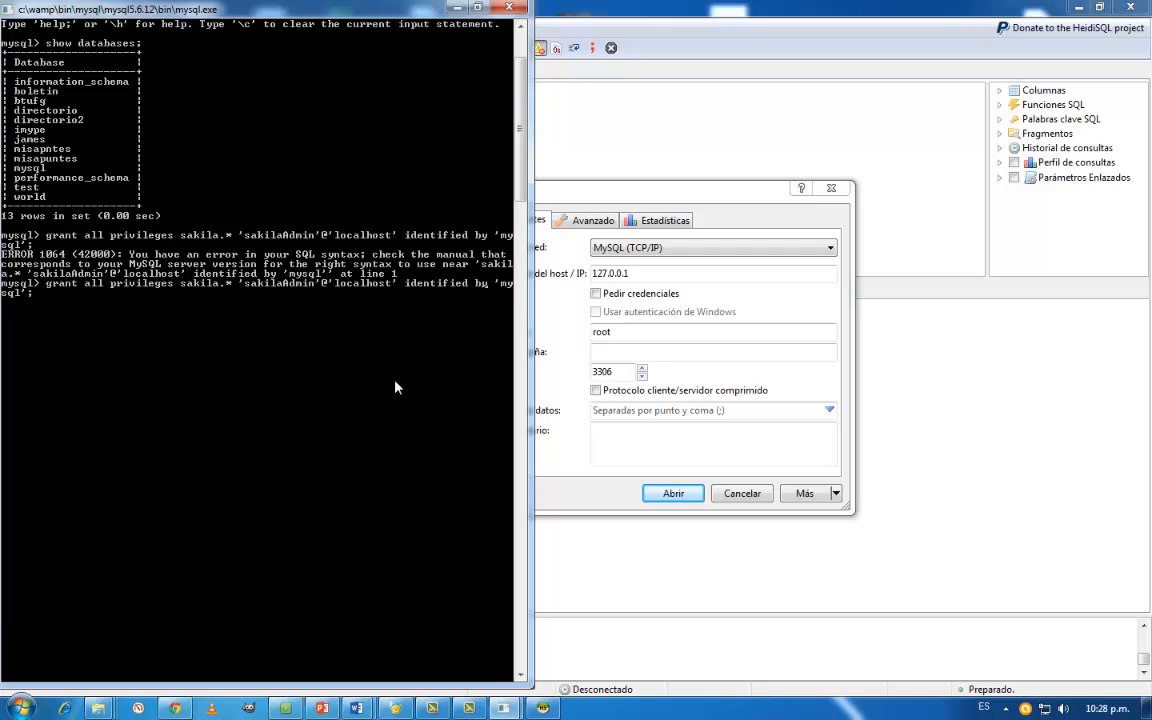
pyautogui.press('Left')
pyautogui.press('Left')
pyautogui.press('Left')
pyautogui.press('Left')
pyautogui.press('Left')
pyautogui.write('on')
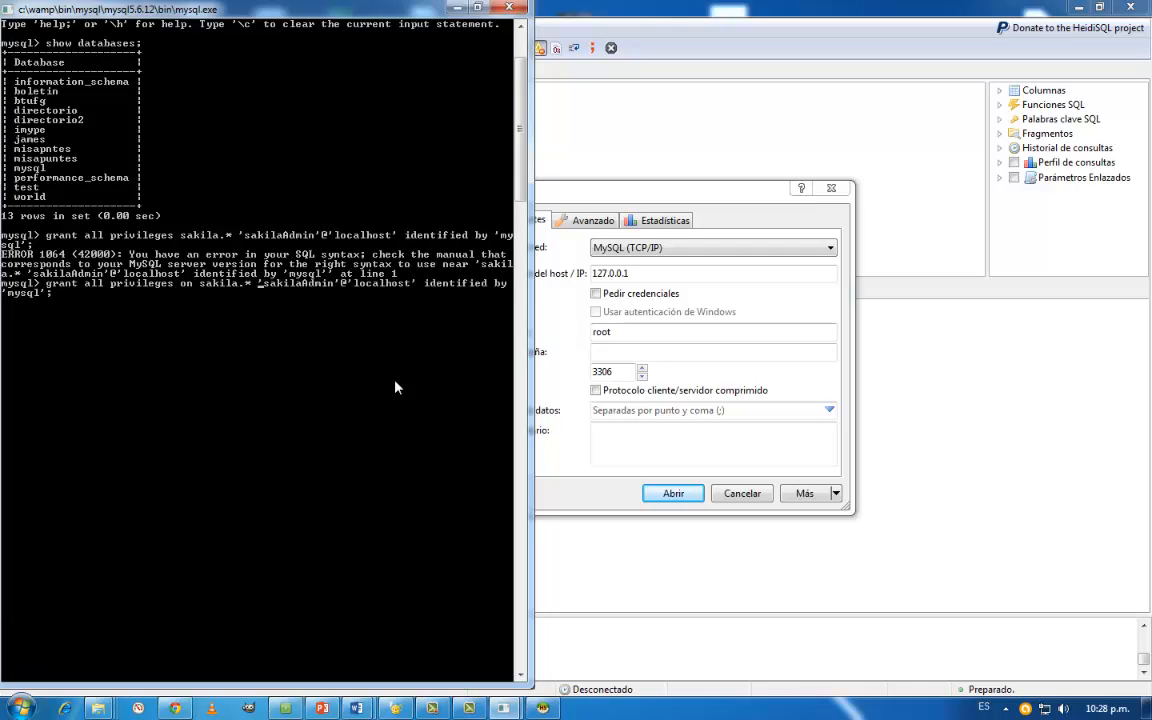
pyautogui.write('to')
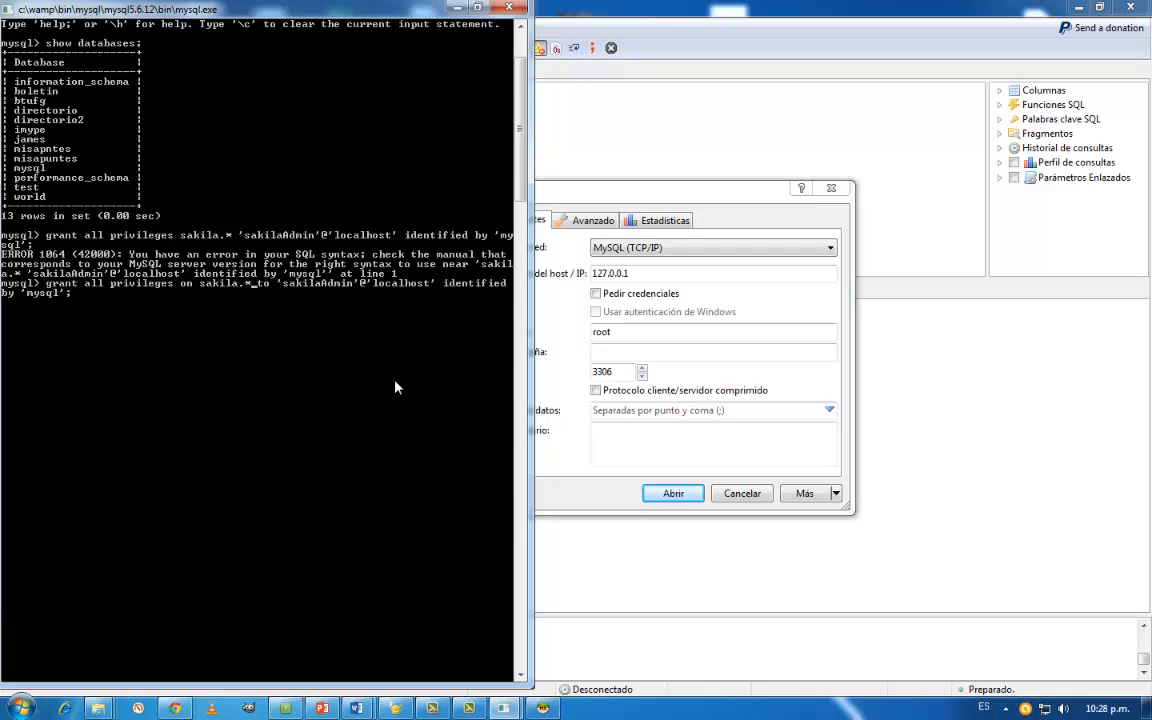
# - Try the single tables sakila.actor and sakila.film as the grant's scope, and set it back to sakila.*
pyautogui.press('BackSpace')
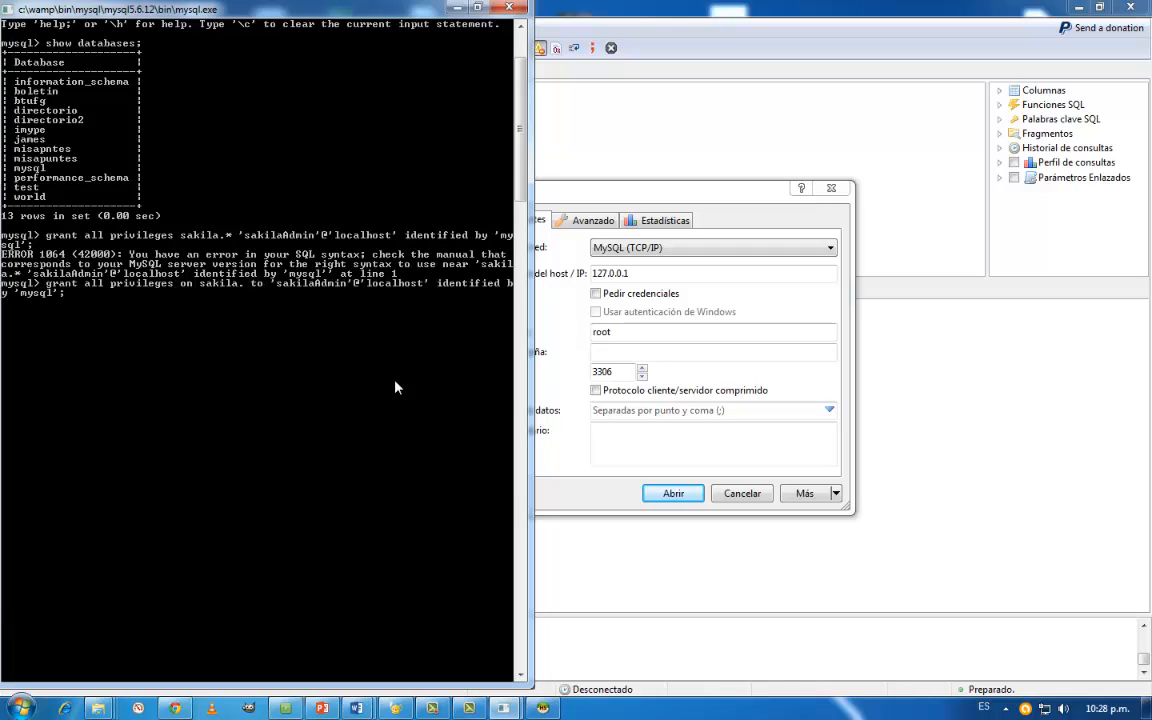
pyautogui.write('actor')
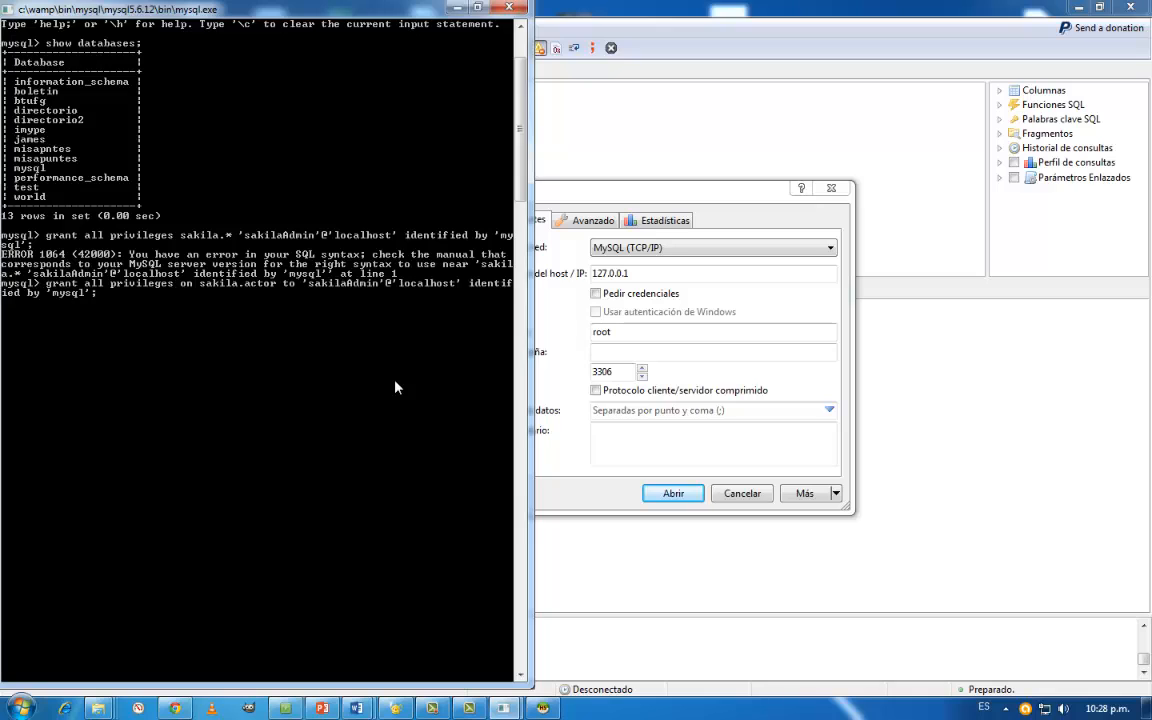
pyautogui.press('BackSpace')
pyautogui.press('BackSpace')
pyautogui.press('BackSpace')
pyautogui.press('BackSpace')
pyautogui.press('BackSpace')
pyautogui.write('film')
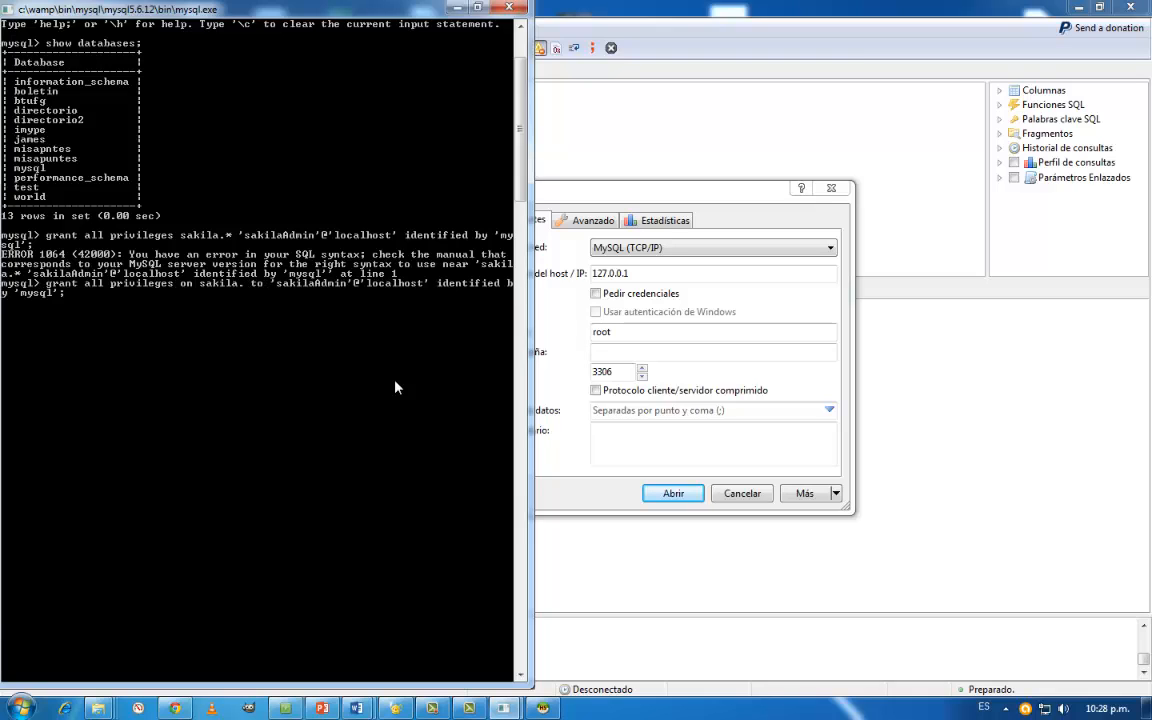
pyautogui.press('BackSpace')
pyautogui.press('BackSpace')
pyautogui.press('BackSpace')
pyautogui.press('BackSpace')
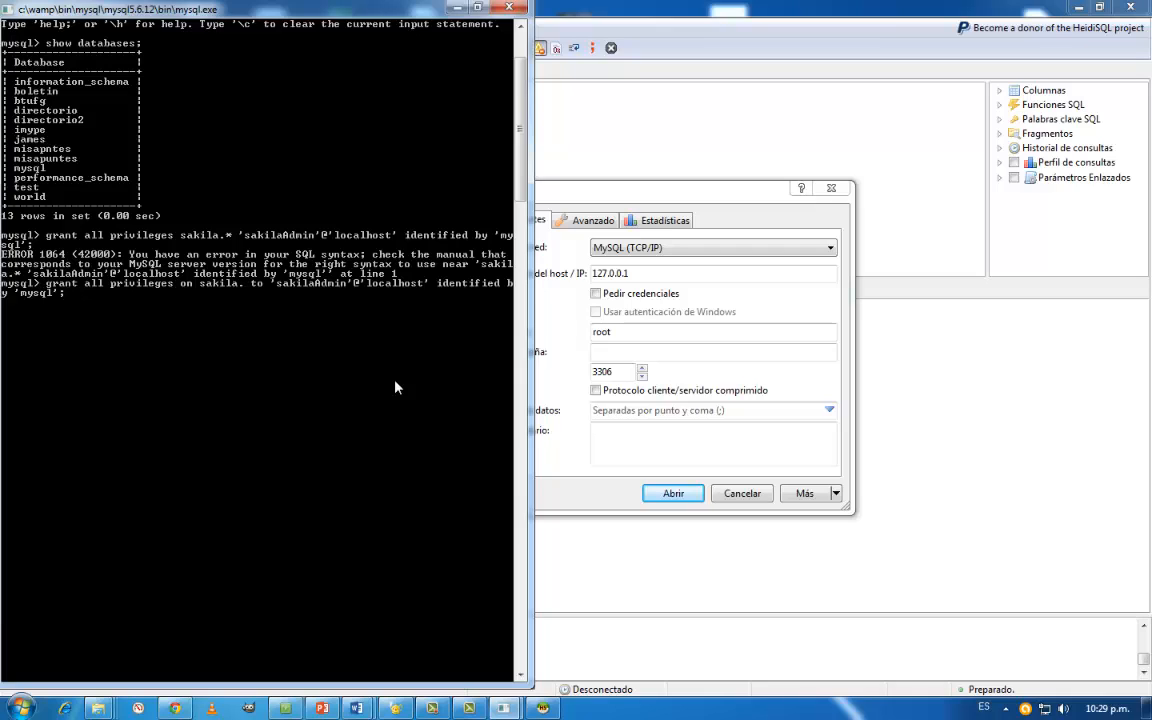
pyautogui.write('*')
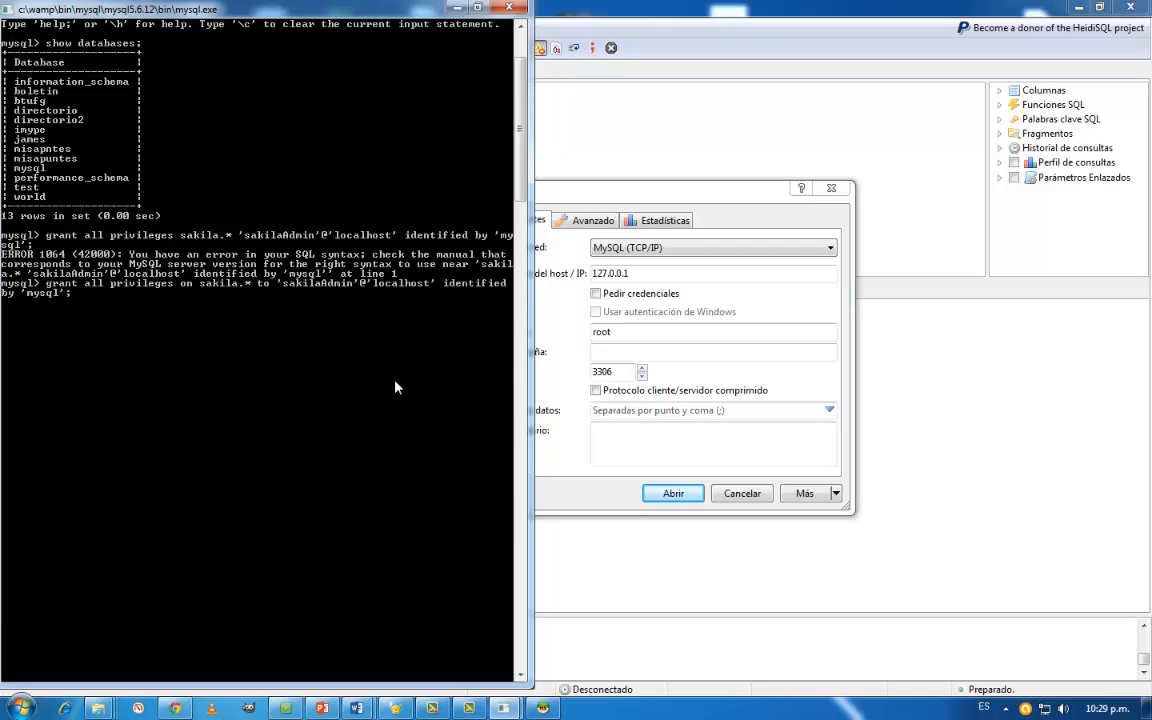
# - Try *.* as the grant's scope for all databases, and restore sakila as the database name
pyautogui.press('BackSpace')
pyautogui.press('BackSpace')
pyautogui.press('BackSpace')
pyautogui.press('BackSpace')
pyautogui.press('BackSpace')
pyautogui.press('BackSpace')
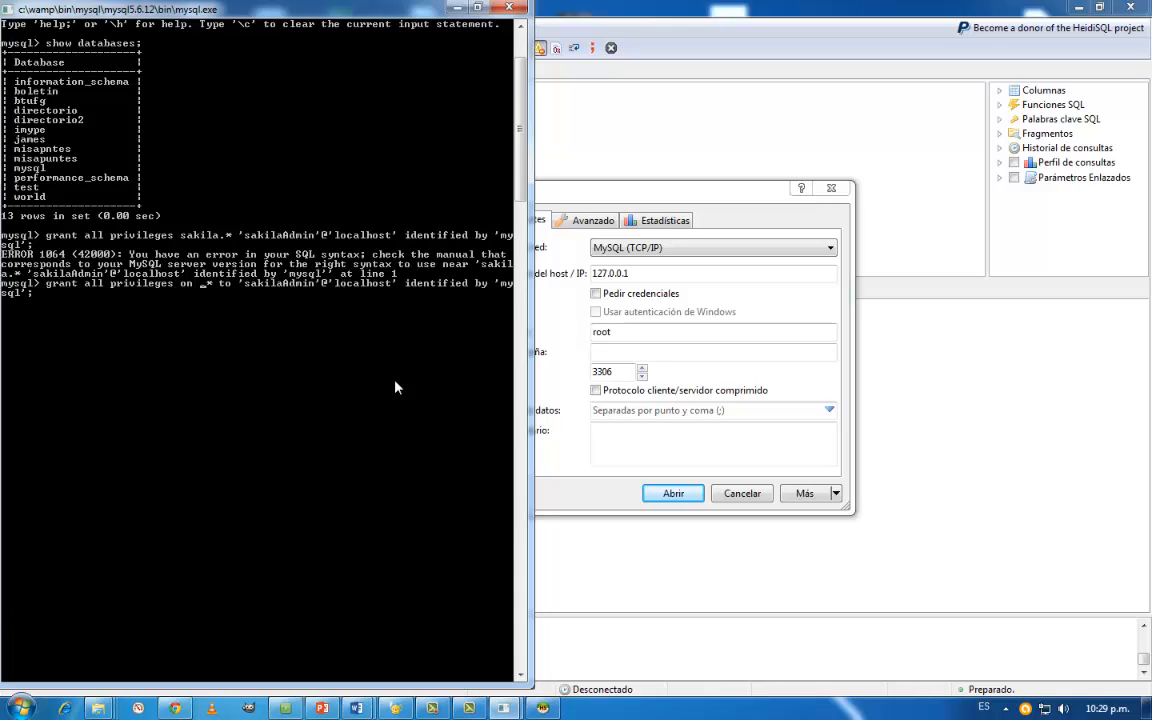
pyautogui.write('*')
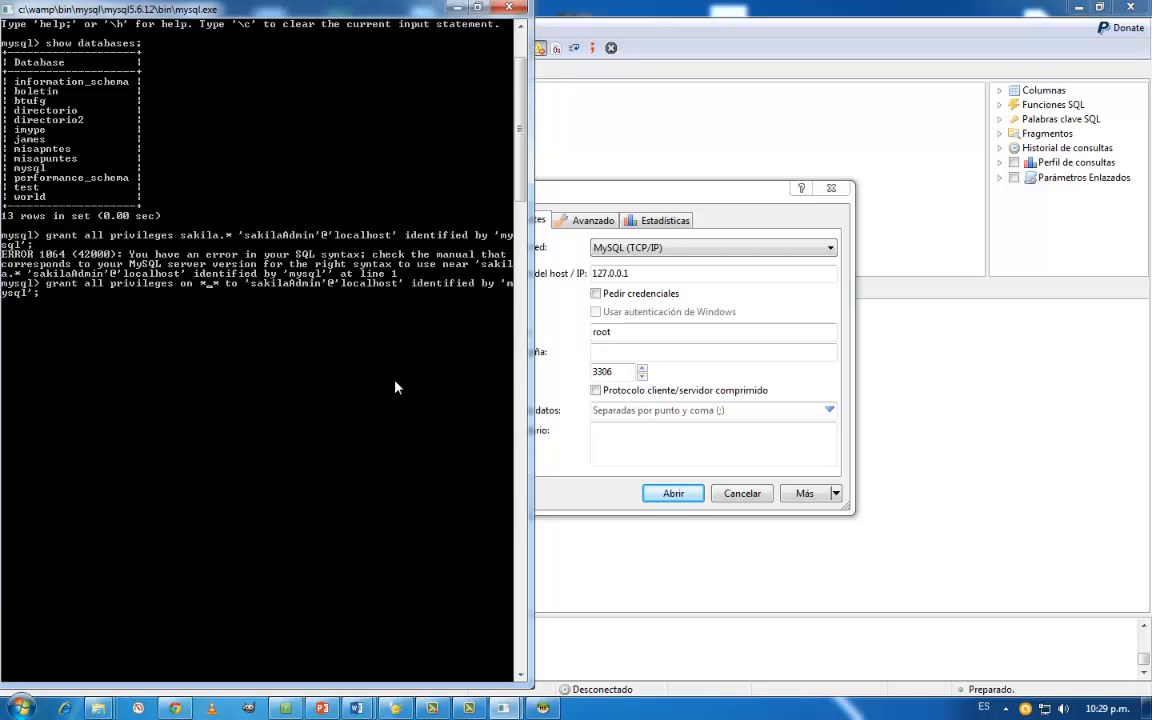
pyautogui.press('BackSpace')
pyautogui.write('sakila')
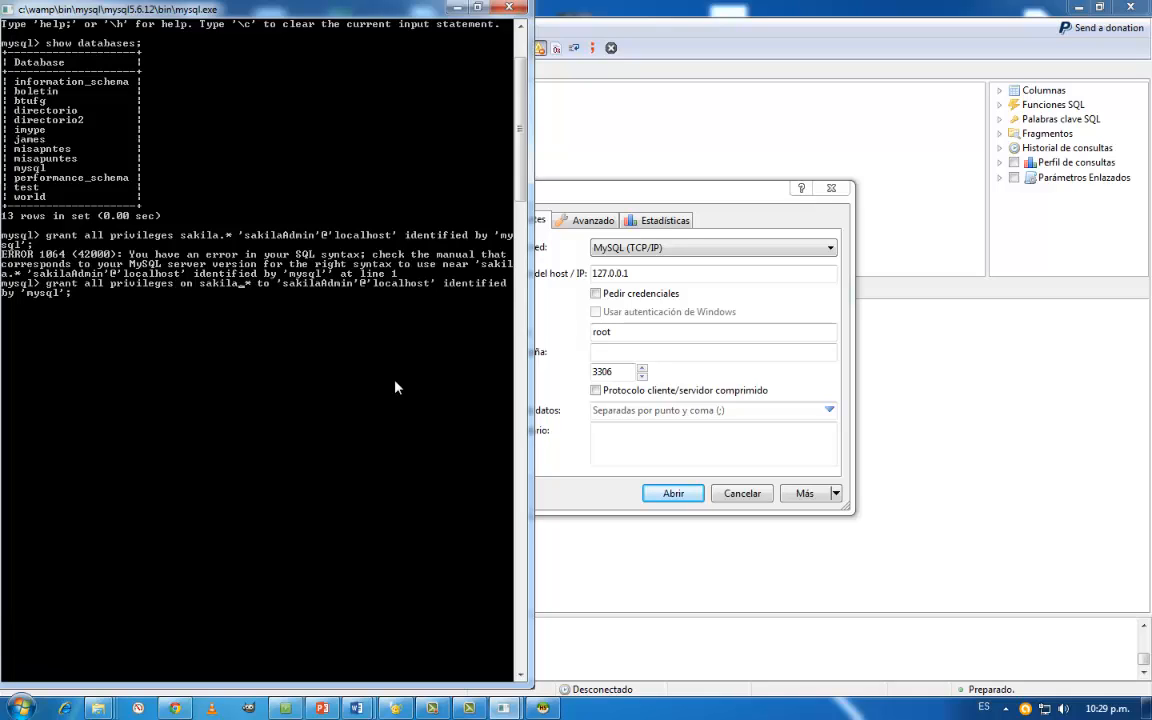
# - Execute the corrected statement granting all privileges on sakila.* to 'sakilaAdmin'@'localhost'
pyautogui.press('Right')
pyautogui.press('Right')
pyautogui.press('Right')
pyautogui.press('Right')
pyautogui.press('Right')
pyautogui.press('Right')
pyautogui.press('Right')
pyautogui.press('Right')
pyautogui.press('Right')
pyautogui.press('Right')
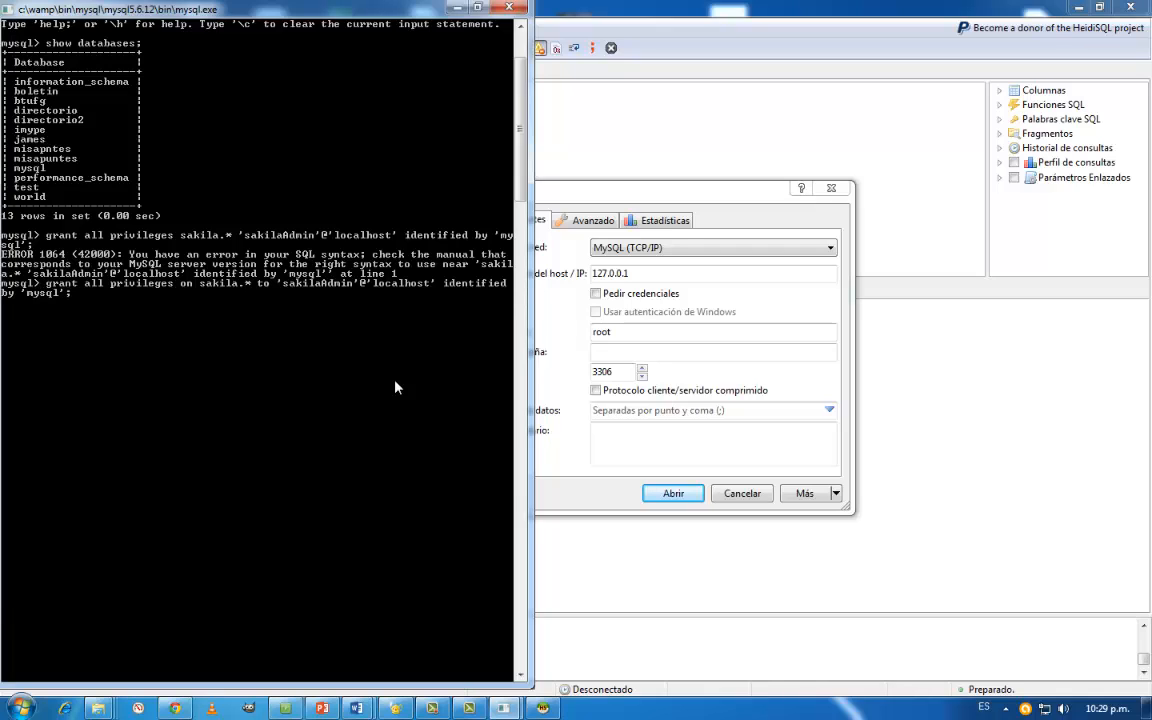
pyautogui.press('Return')
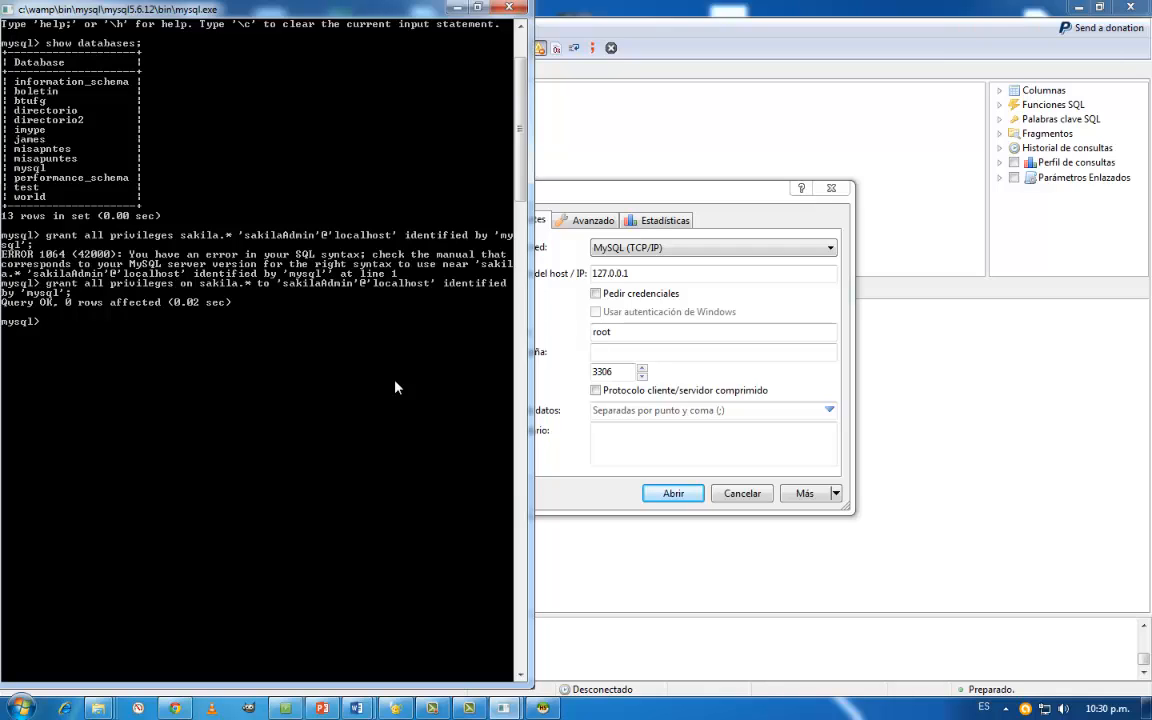
# - Reload the privilege tables with flush privileges;
pyautogui.write('flush privileges;')
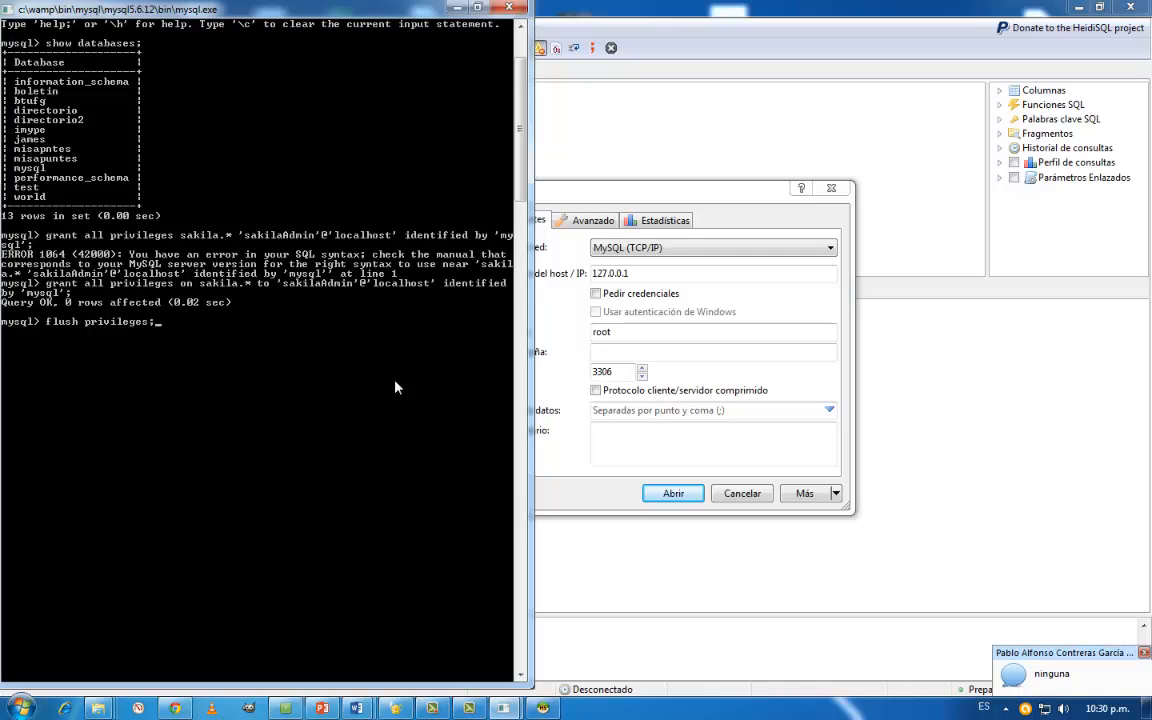
pyautogui.press('Return')
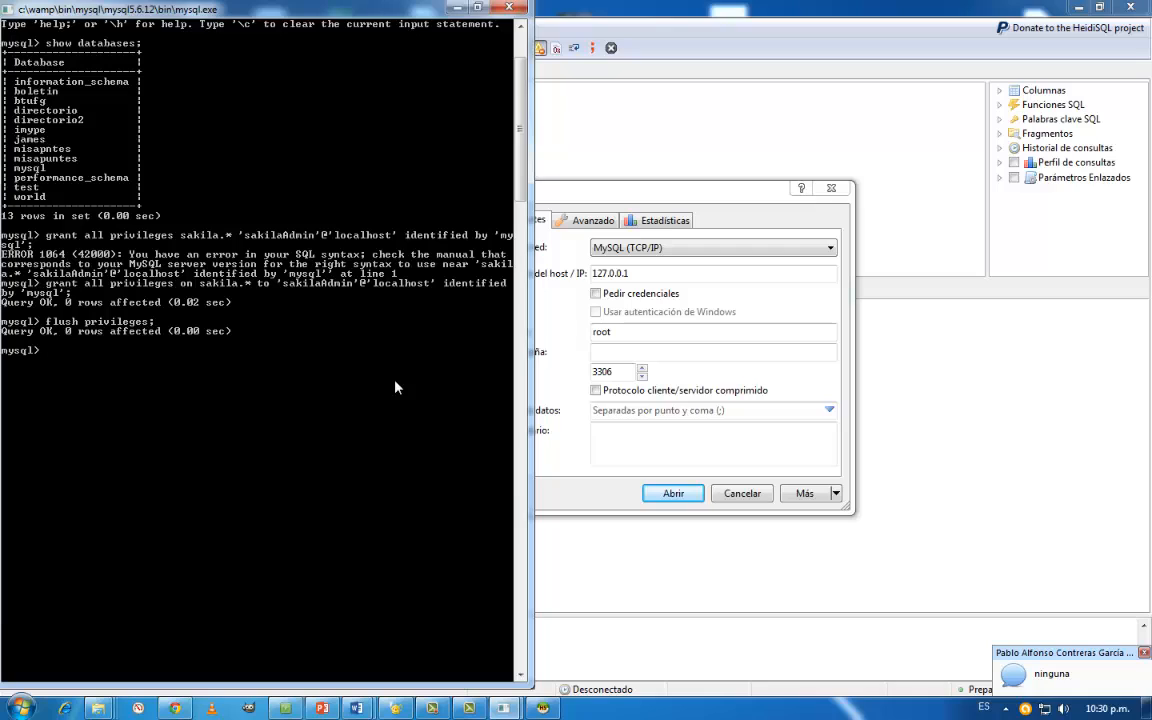
# - Try to list the account's permissions with show grants for sakilaAdmin;
pyautogui.write('show gran')
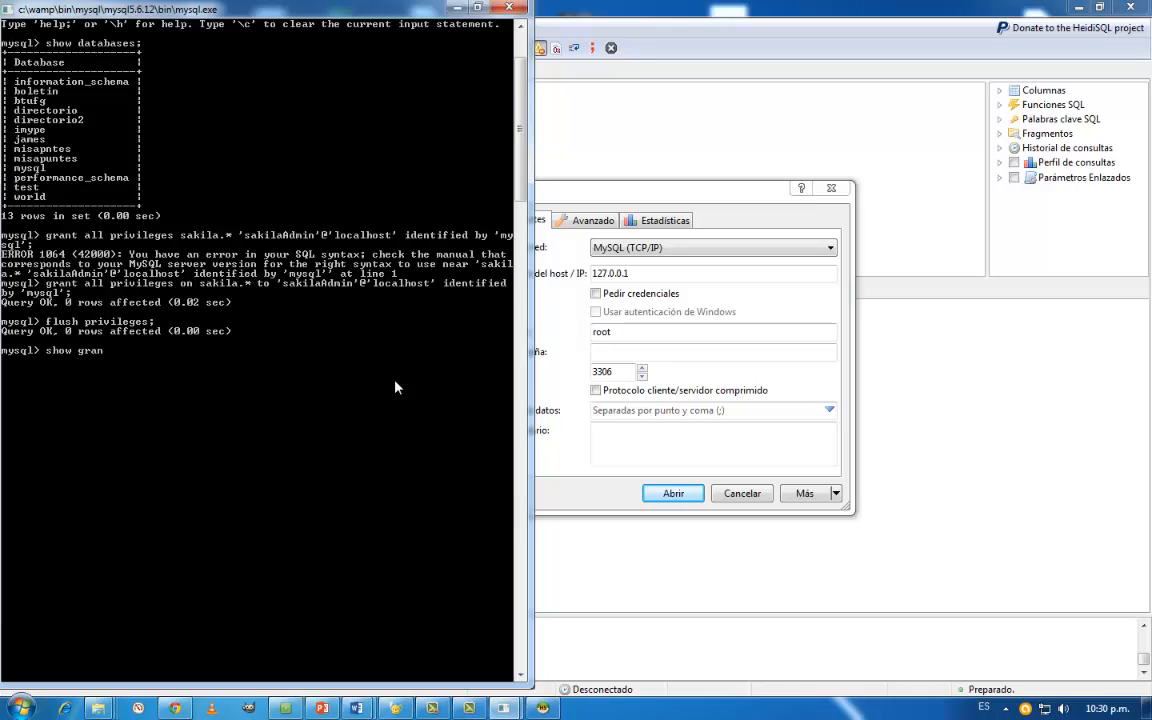
pyautogui.write('t')
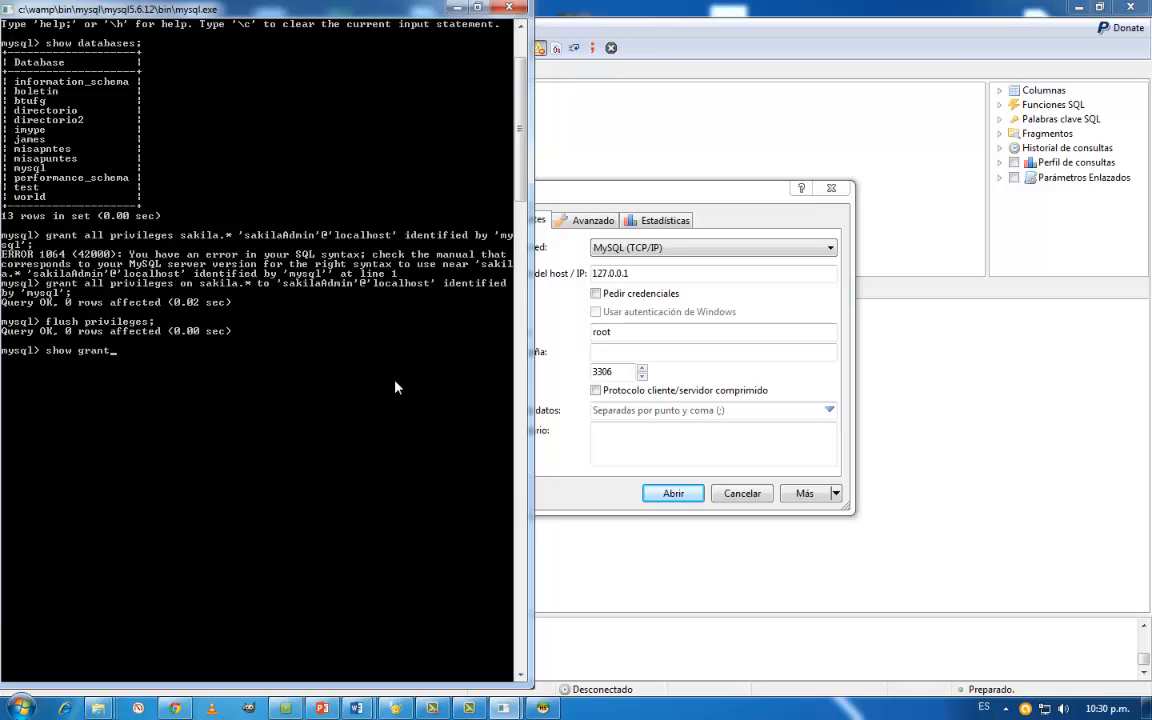
pyautogui.write('s')
pyautogui.write('fr')
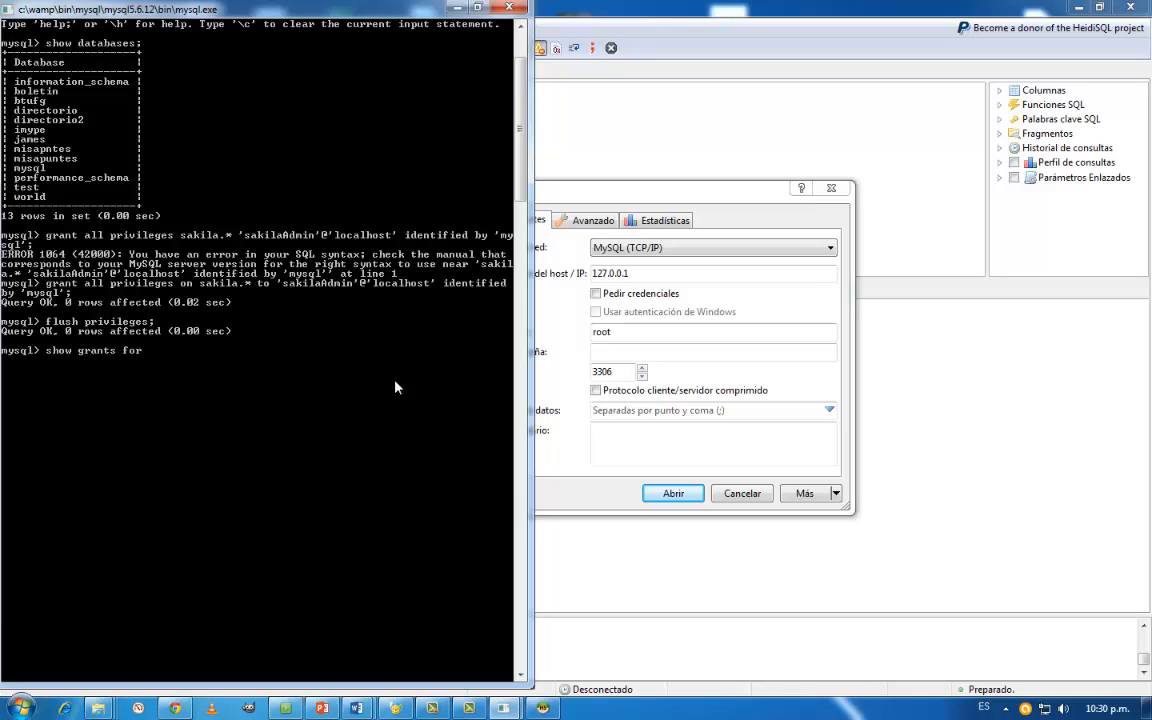
pyautogui.write('kilaAdmin;')
pyautogui.press('Return')
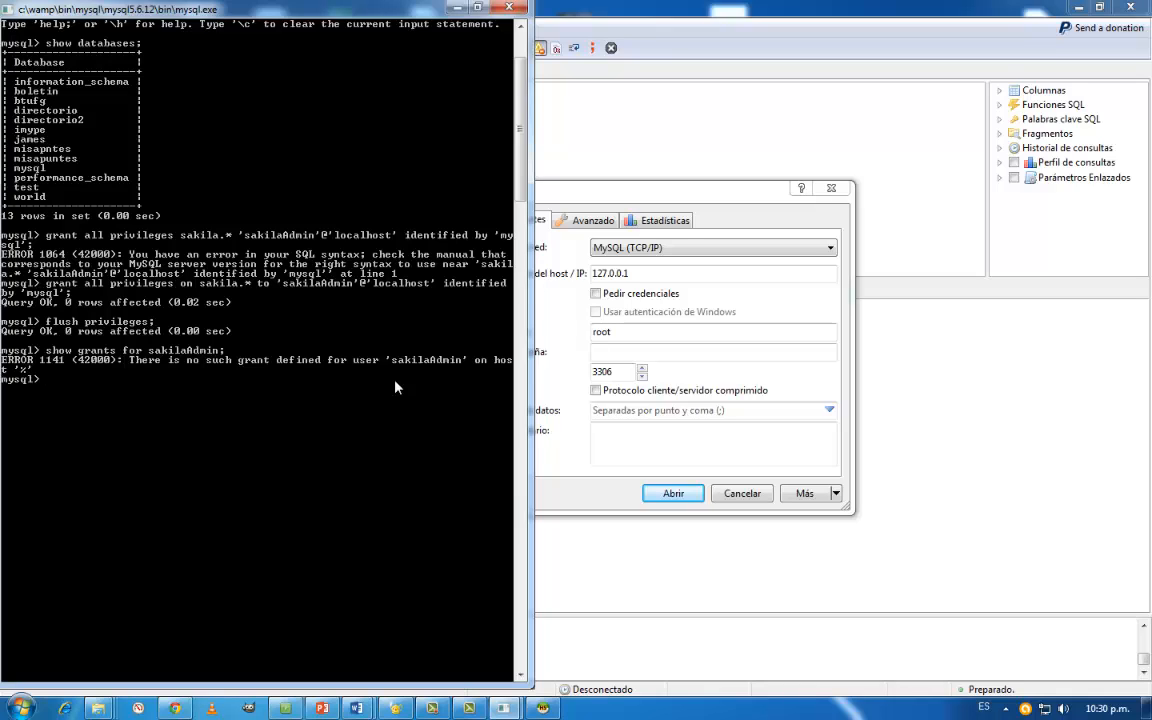
# - Recall the show grants query, change its account to 'sakilaAdmin'@'localhost', and execute it
pyautogui.press('Up')
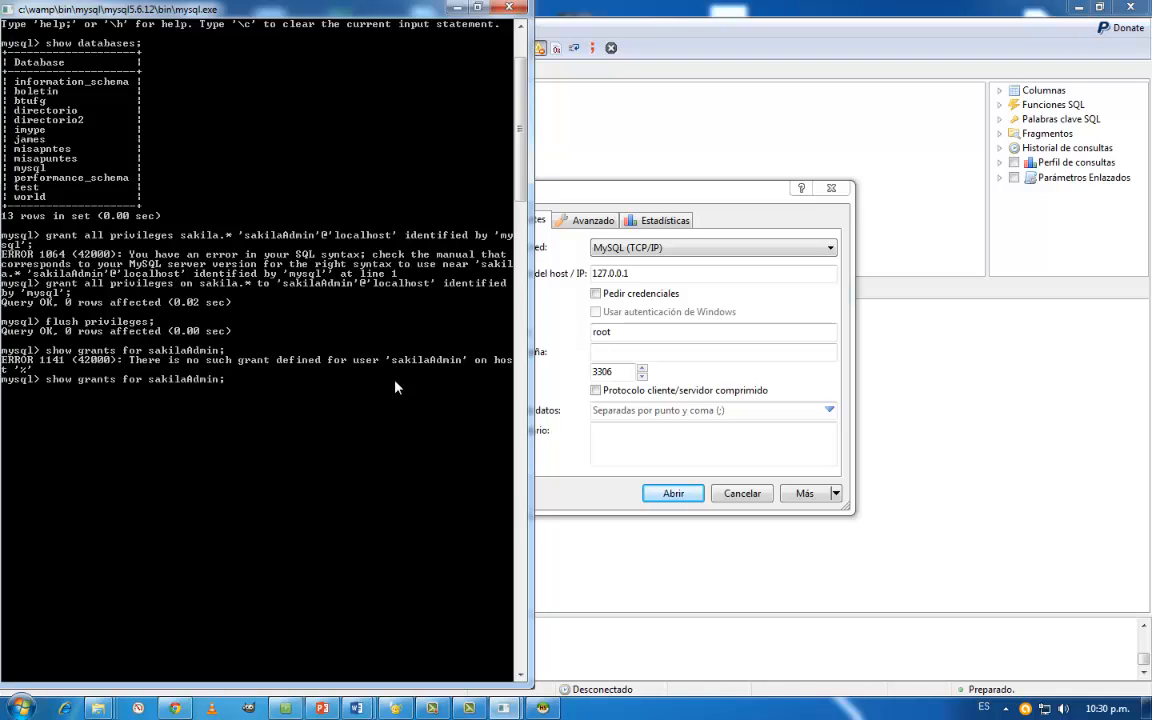
pyautogui.write("'")
pyautogui.press('End')
pyautogui.press('Left')
pyautogui.write("'@'localh")
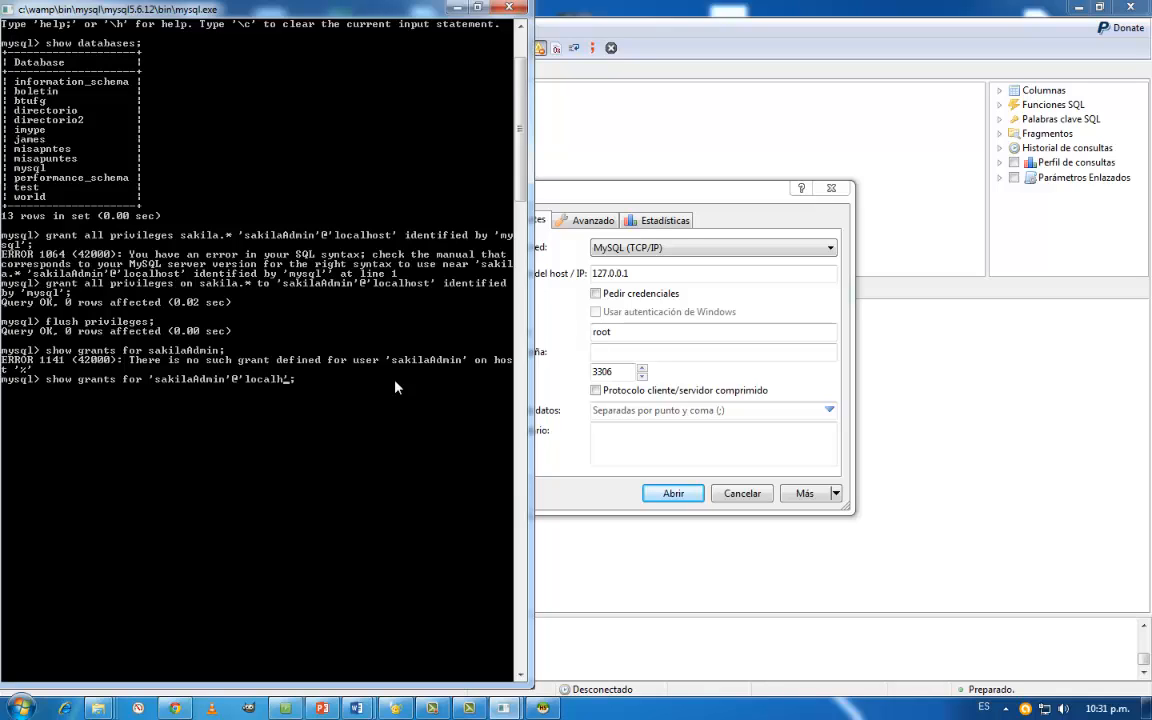
pyautogui.write("ost'")
pyautogui.press('Return')
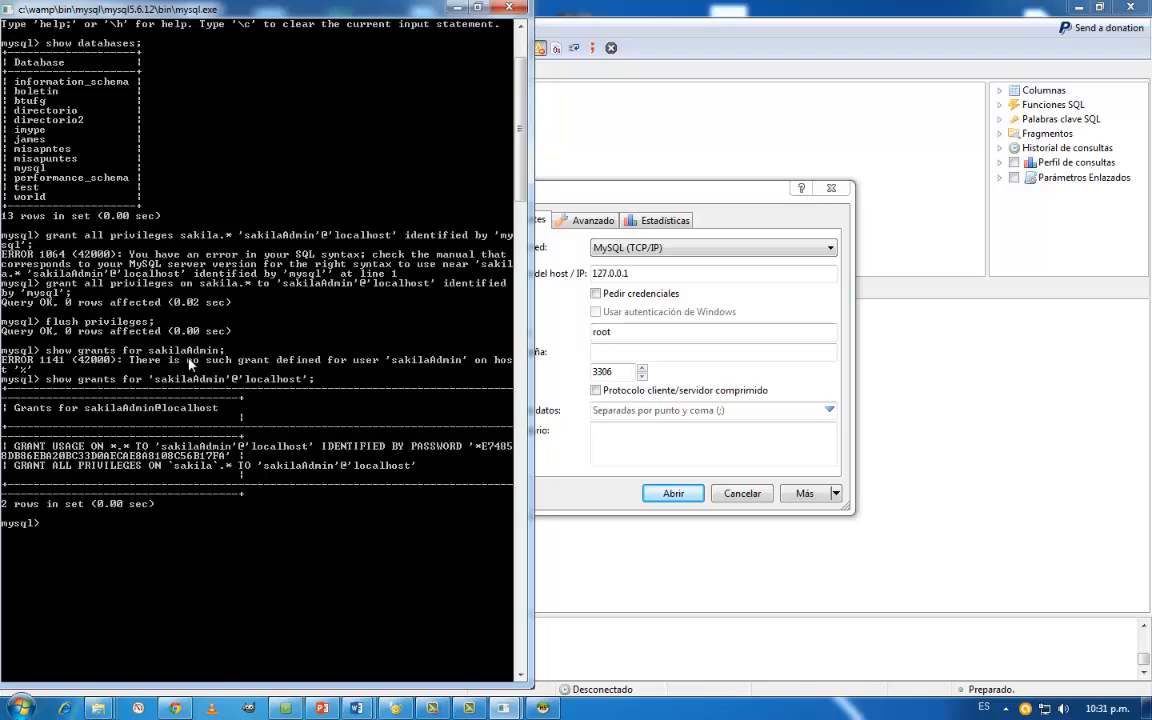
# - Switch to Chrome and open a new browser tab
pyautogui.click(178, 710)
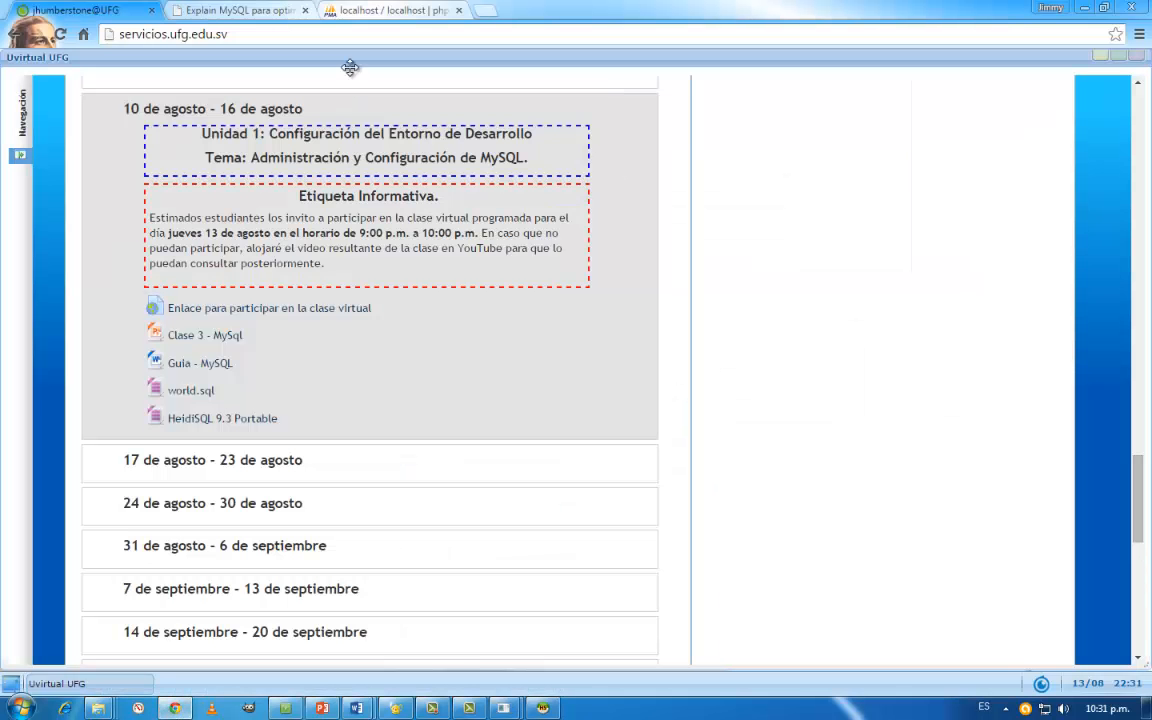
pyautogui.click(484, 10)
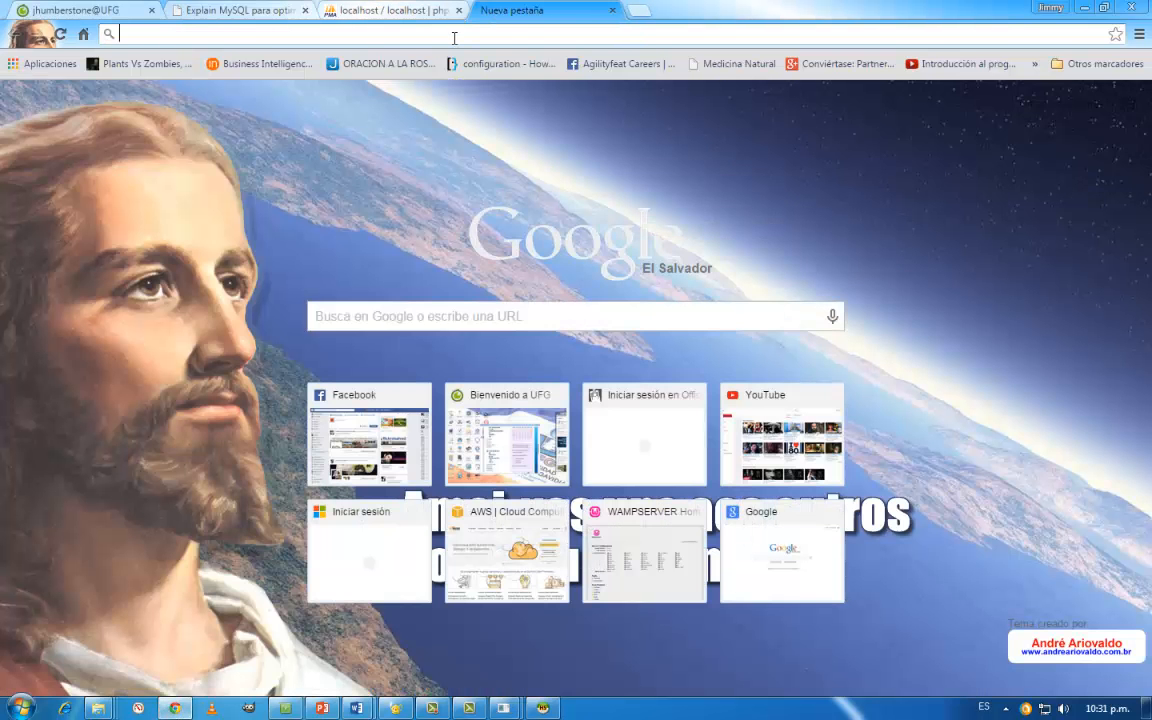
pyautogui.write('sakila')
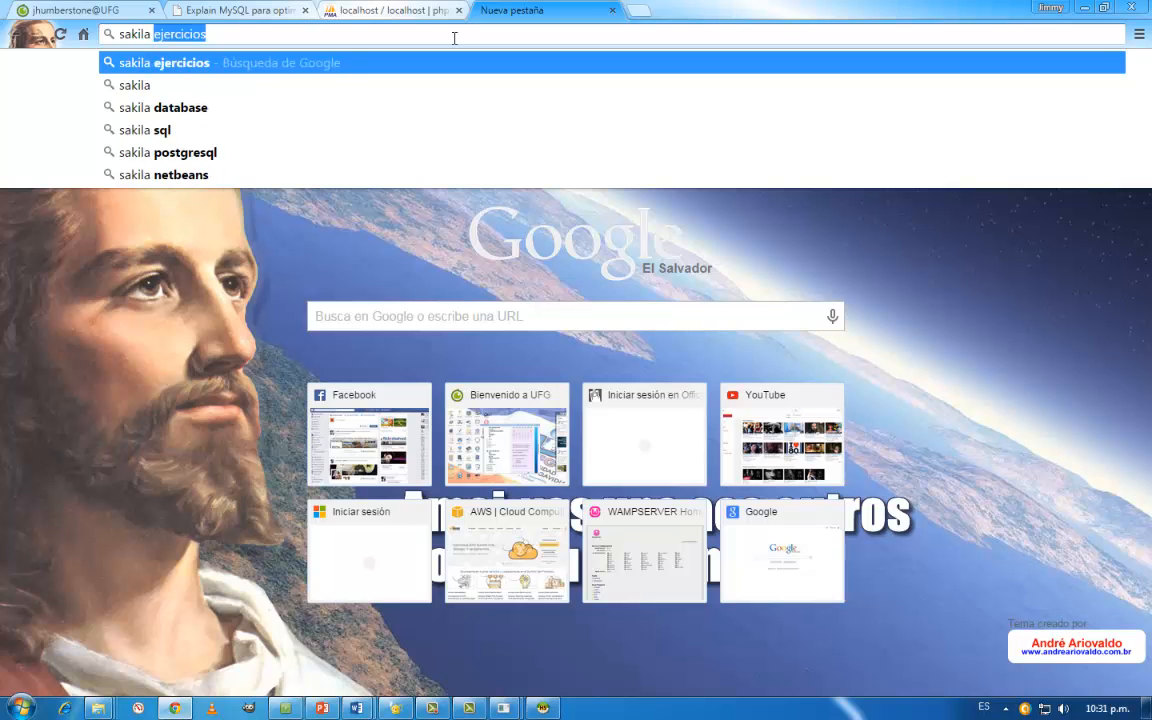
pyautogui.press('BackSpace')
pyautogui.press('BackSpace')
pyautogui.press('BackSpace')
pyautogui.press('BackSpace')
pyautogui.press('BackSpace')
pyautogui.press('BackSpace')
pyautogui.press('BackSpace')
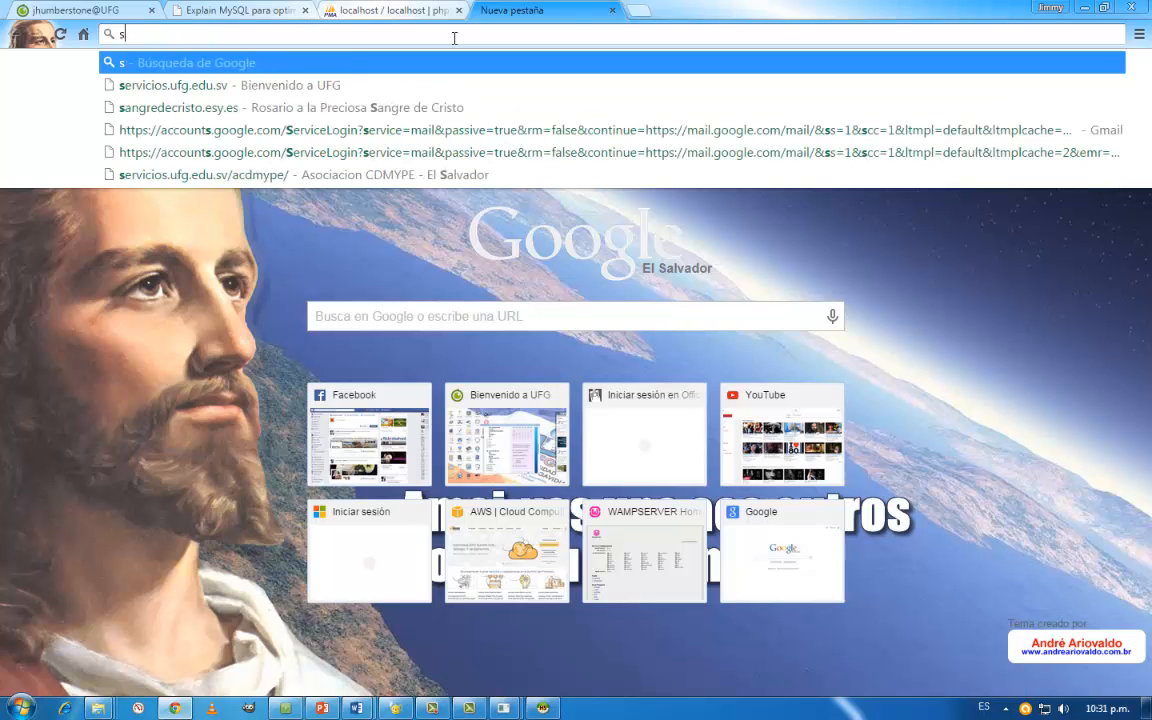
# - Search the web for "mysql show user grants database"
pyautogui.write('show gra')
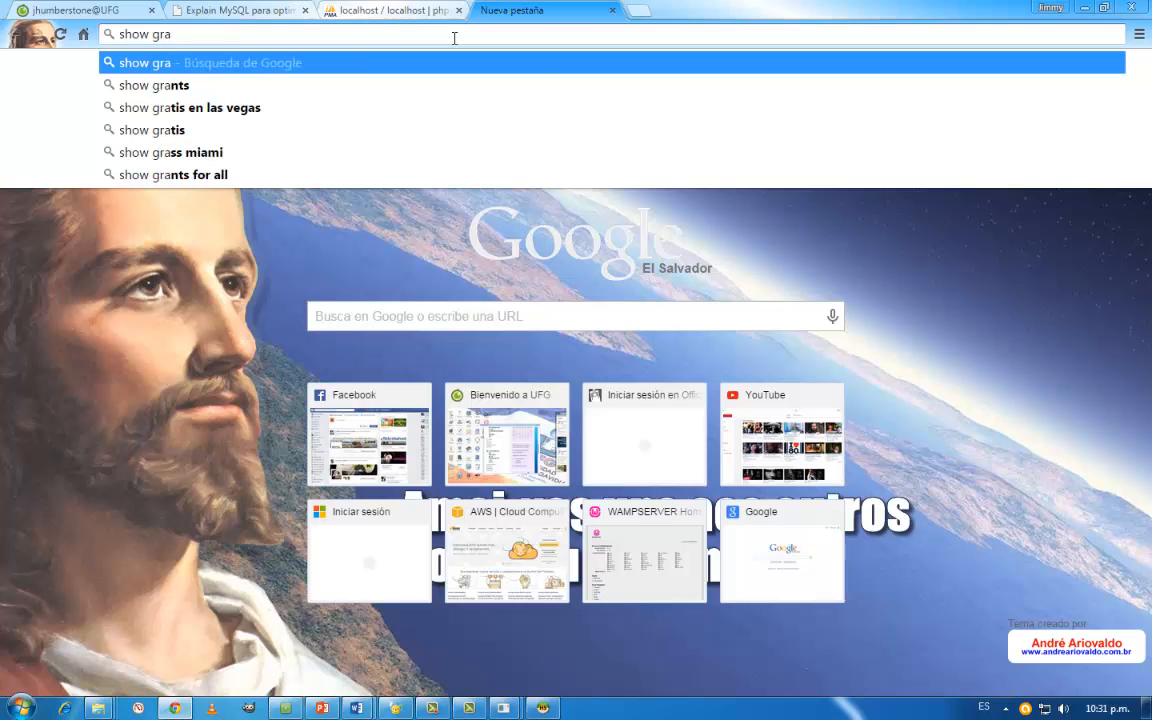
pyautogui.press('Down')
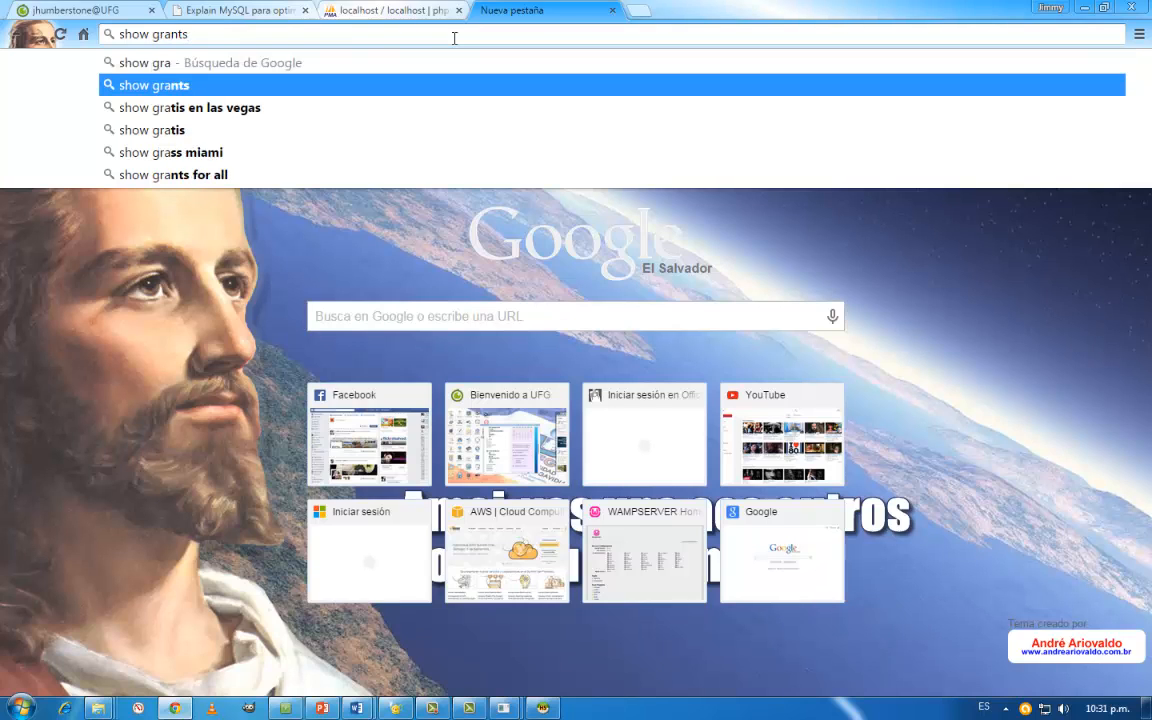
pyautogui.write('use')
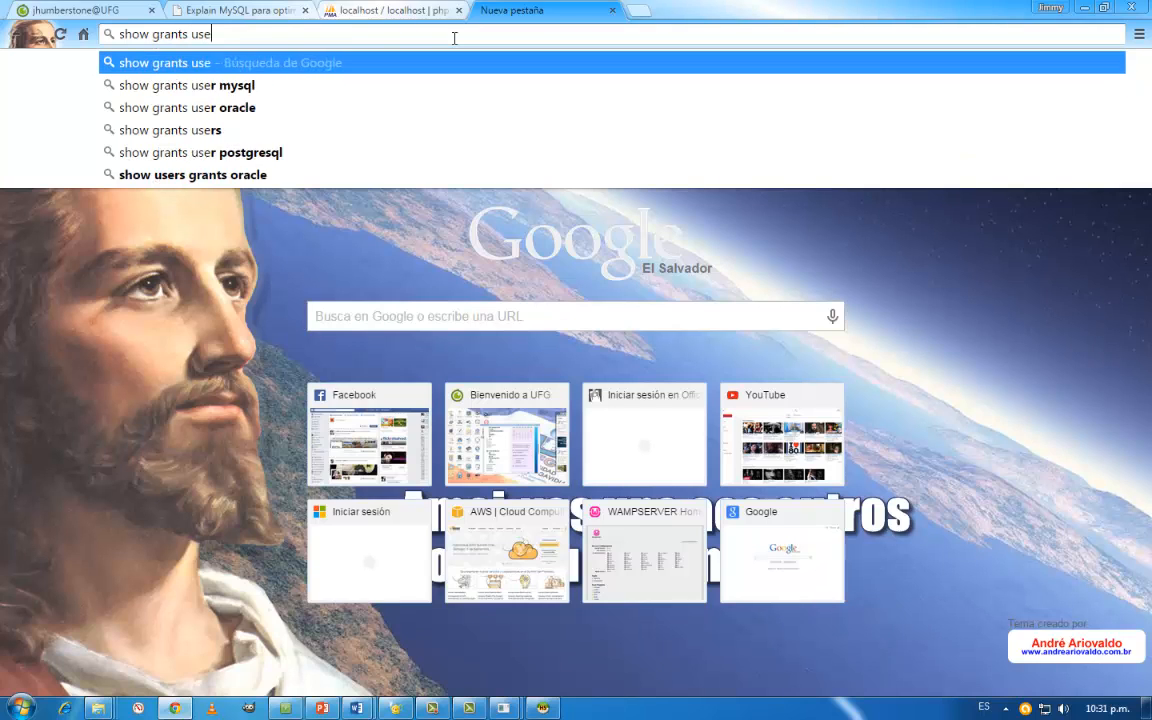
pyautogui.write('r data')
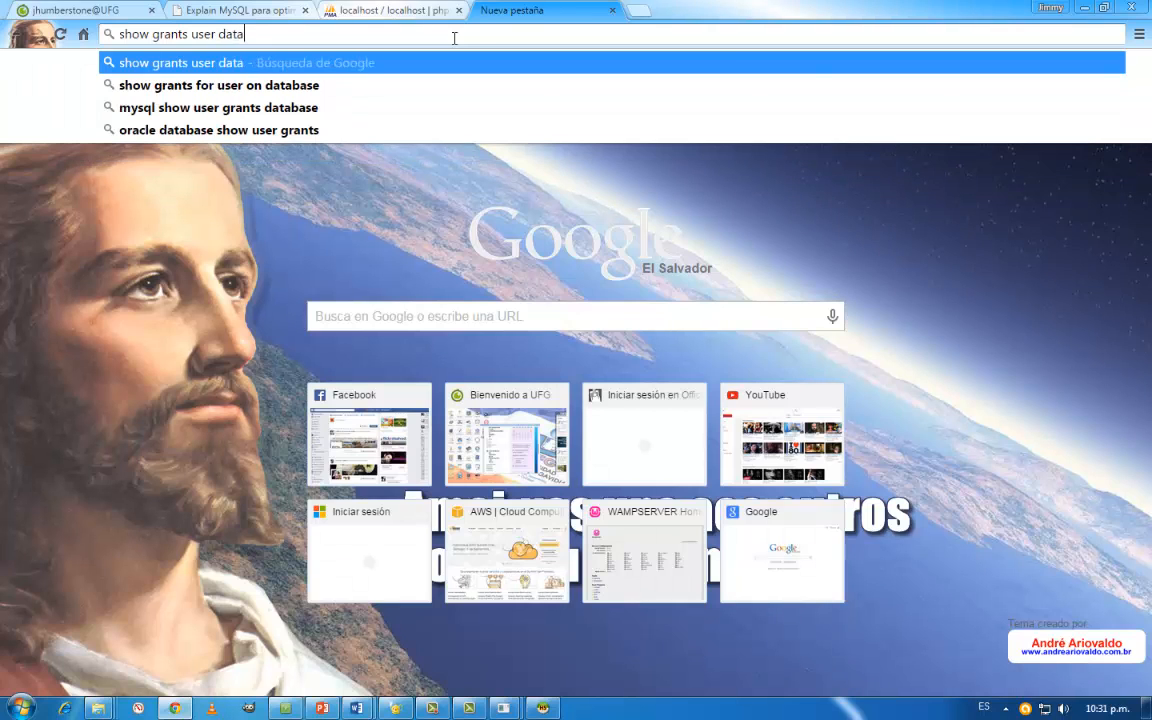
pyautogui.press('Down')
pyautogui.press('Down')
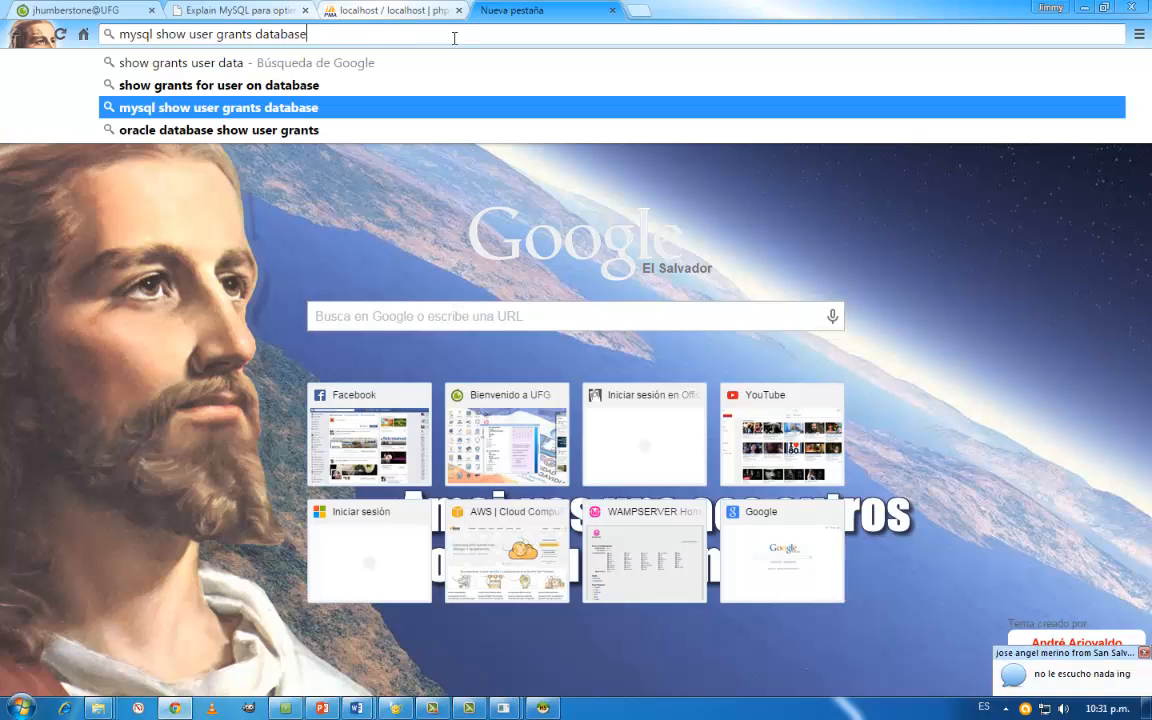
pyautogui.press('Return')
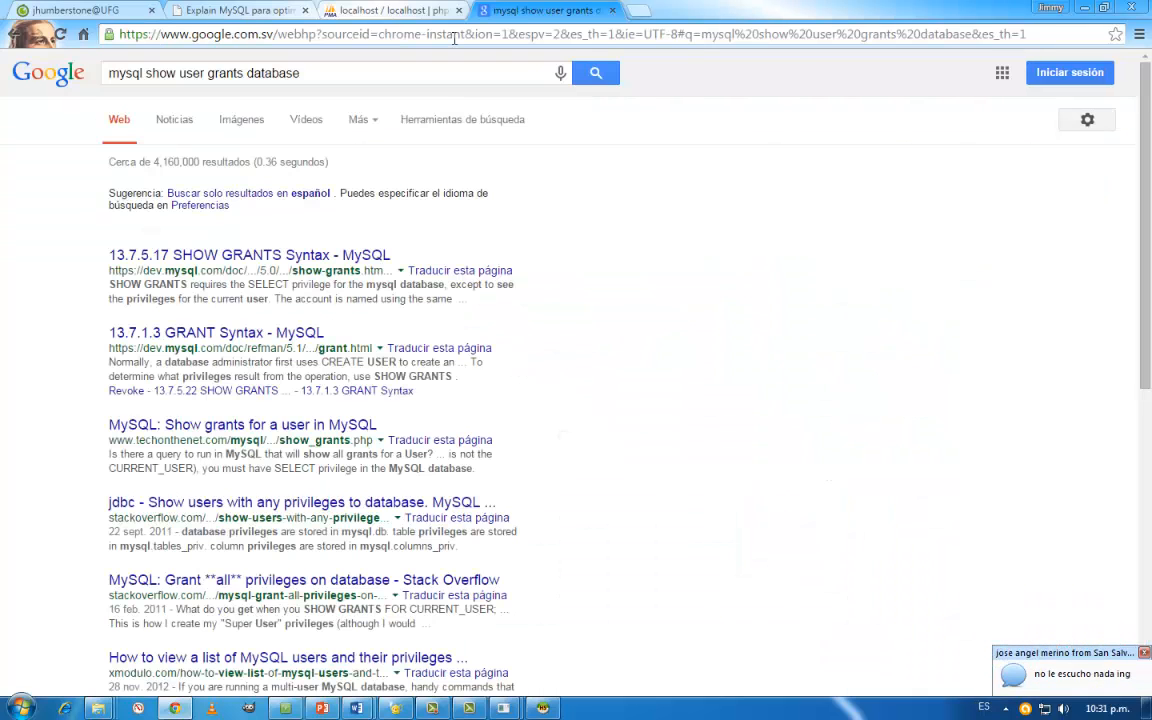
# - Open the MySQL 5.0 manual's SHOW GRANTS Syntax page and examine the account format and the *.* scope in its root example
pyautogui.click(275, 256)
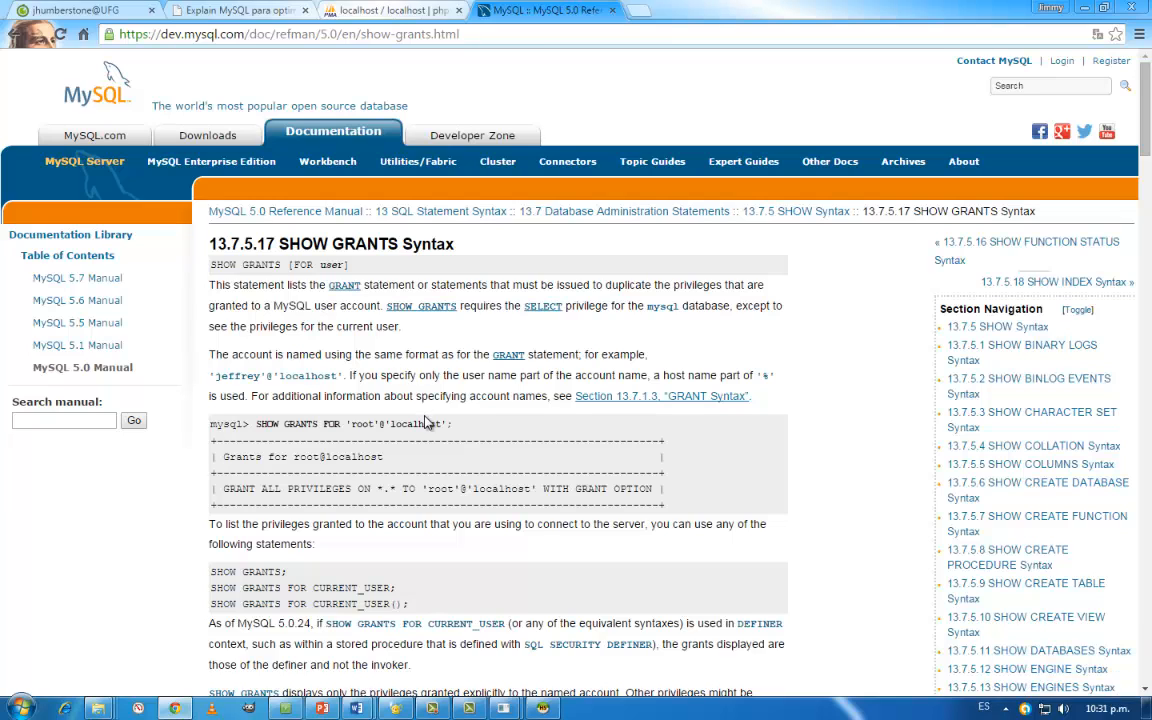
pyautogui.scroll(-3, 433, 455)
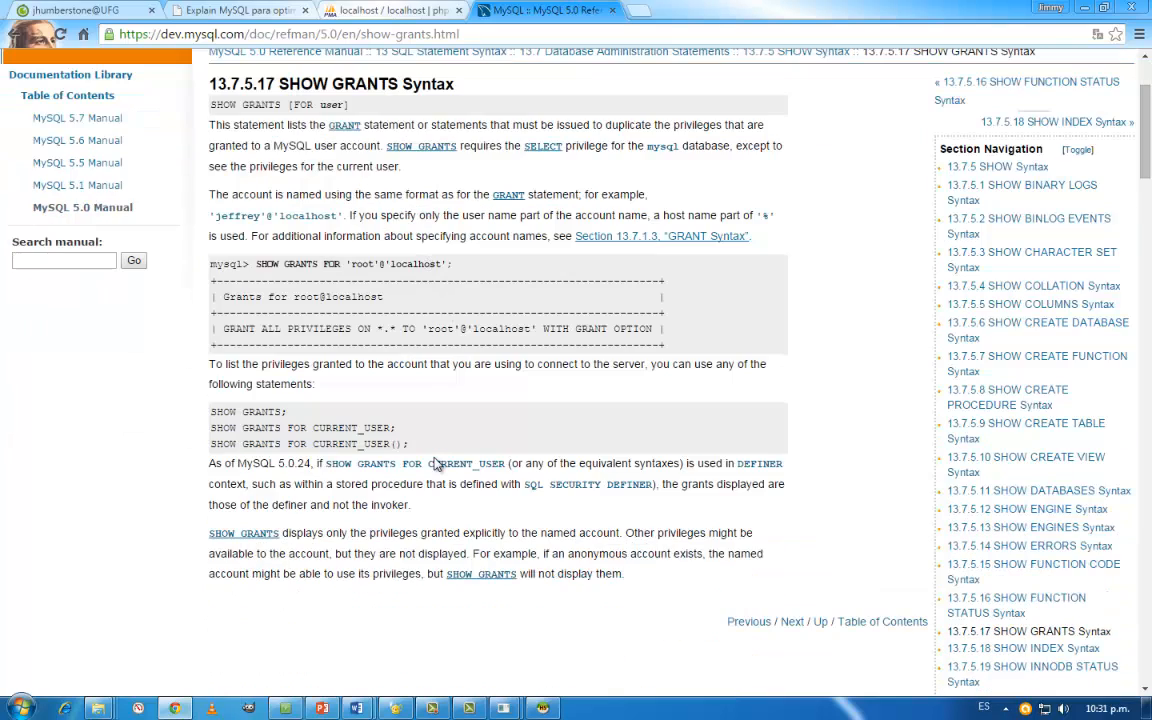
pyautogui.scroll(-3, 435, 463)
pyautogui.scroll(4, 435, 463)
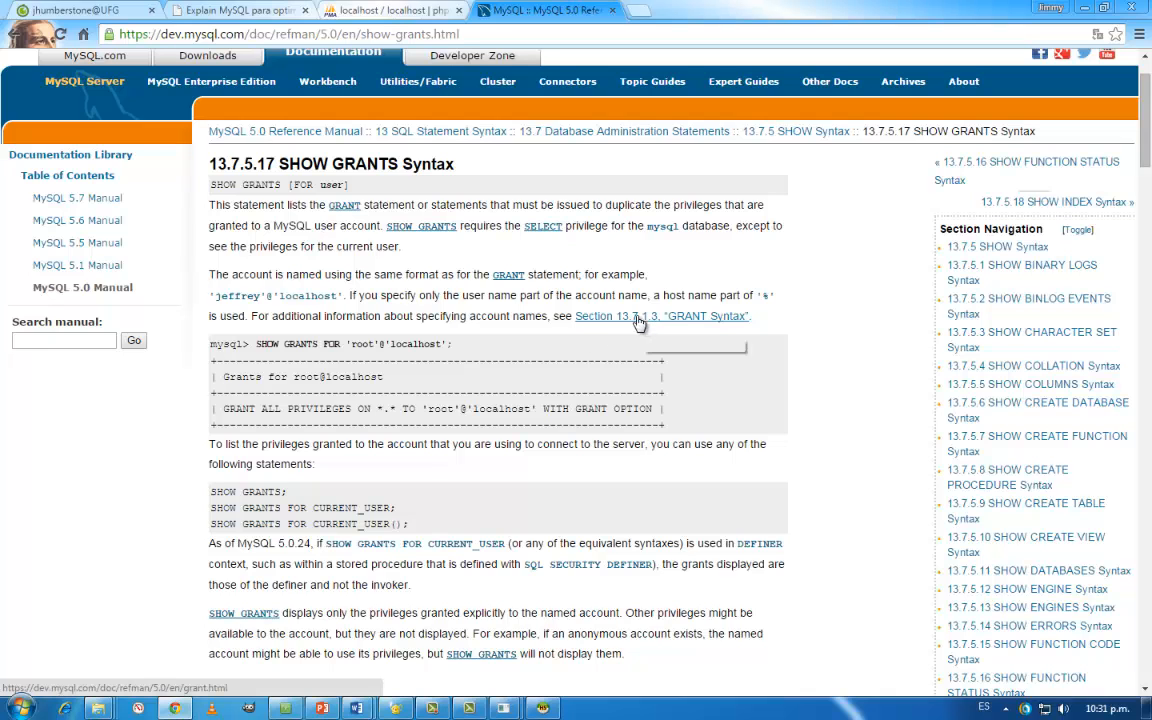
pyautogui.scroll(2, 450, 323)
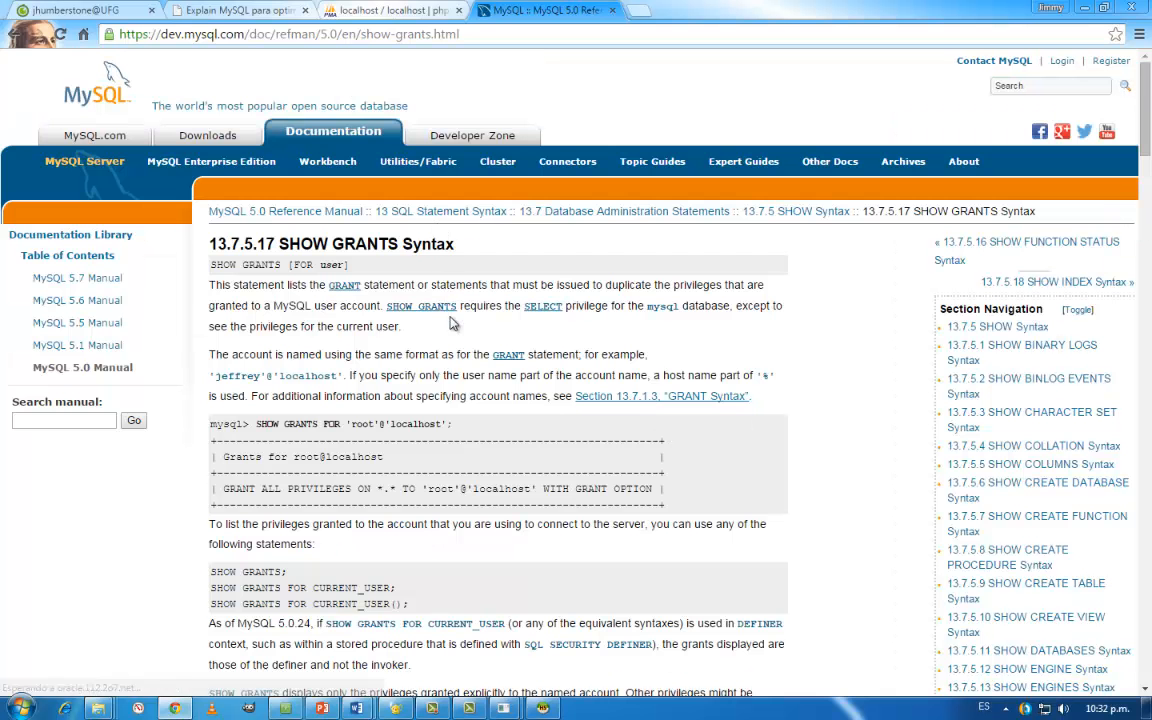
pyautogui.scroll(-3, 458, 357)
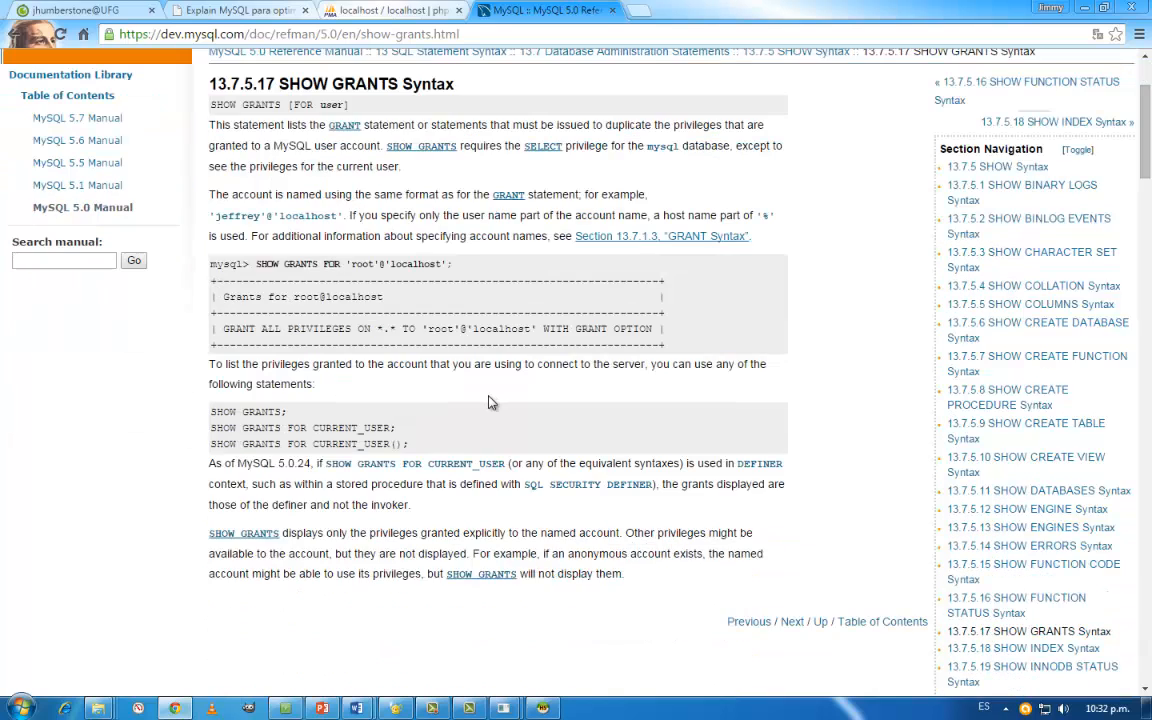
pyautogui.scroll(-1, 491, 401)
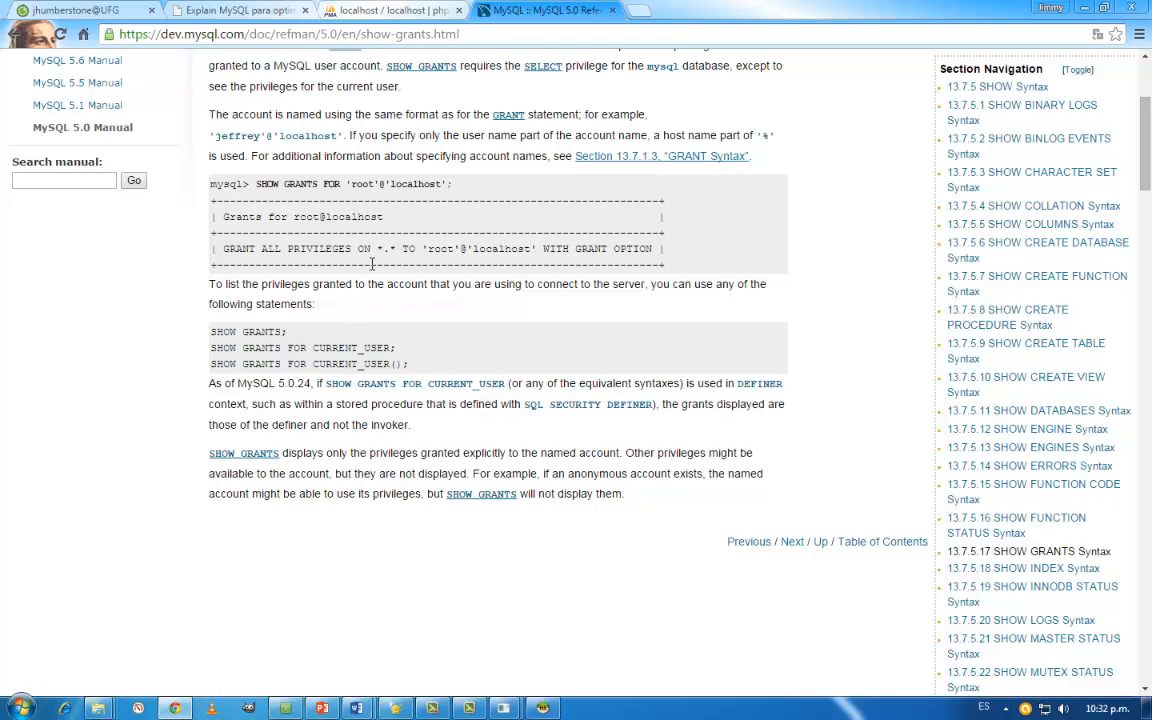
pyautogui.doubleClick(382, 249)
# - Return to the MySQL console window containing the grants listed for sakilaAdmin
pyautogui.moveTo(503, 708)
pyautogui.moveTo(577, 632)
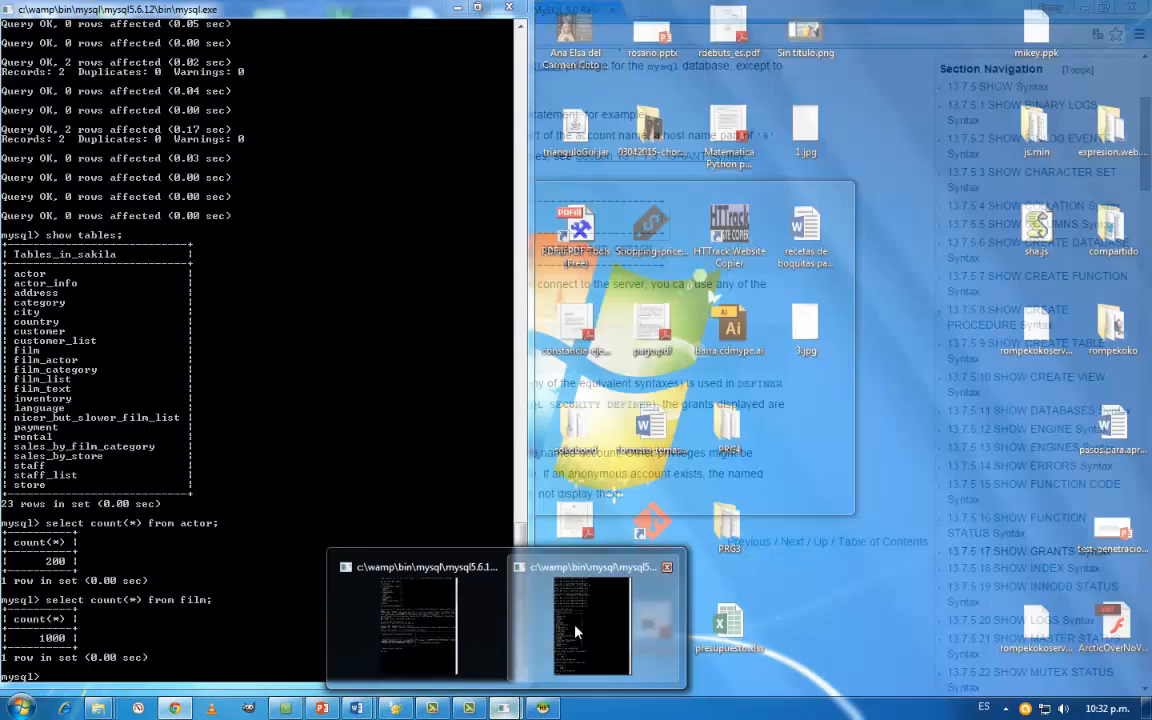
pyautogui.click(447, 632)
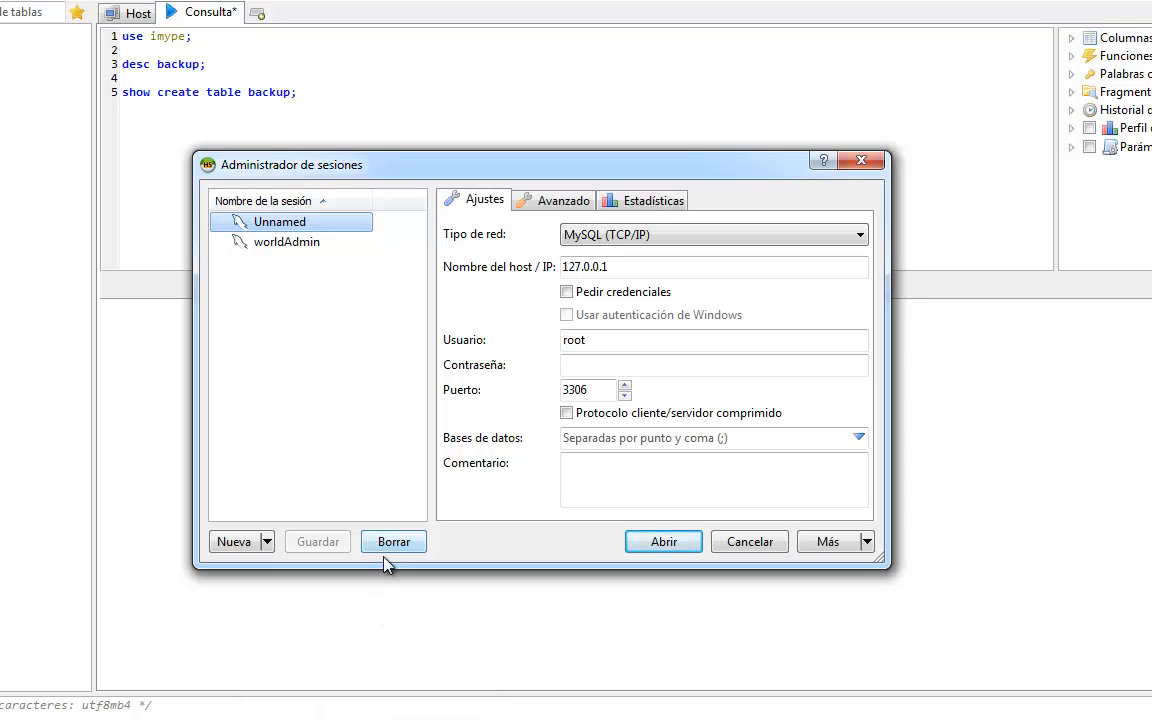
# - Create a new session named sakilaAdmin in the HeidiSQL session manager
pyautogui.click(236, 542)
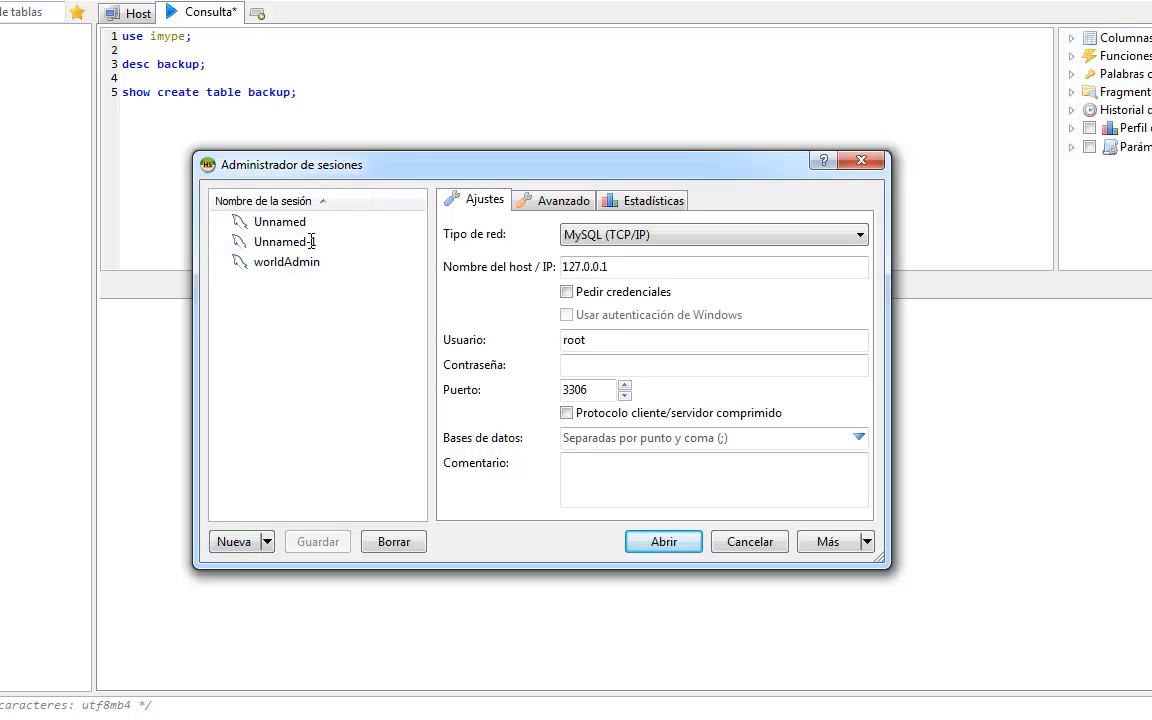
pyautogui.write('sa')
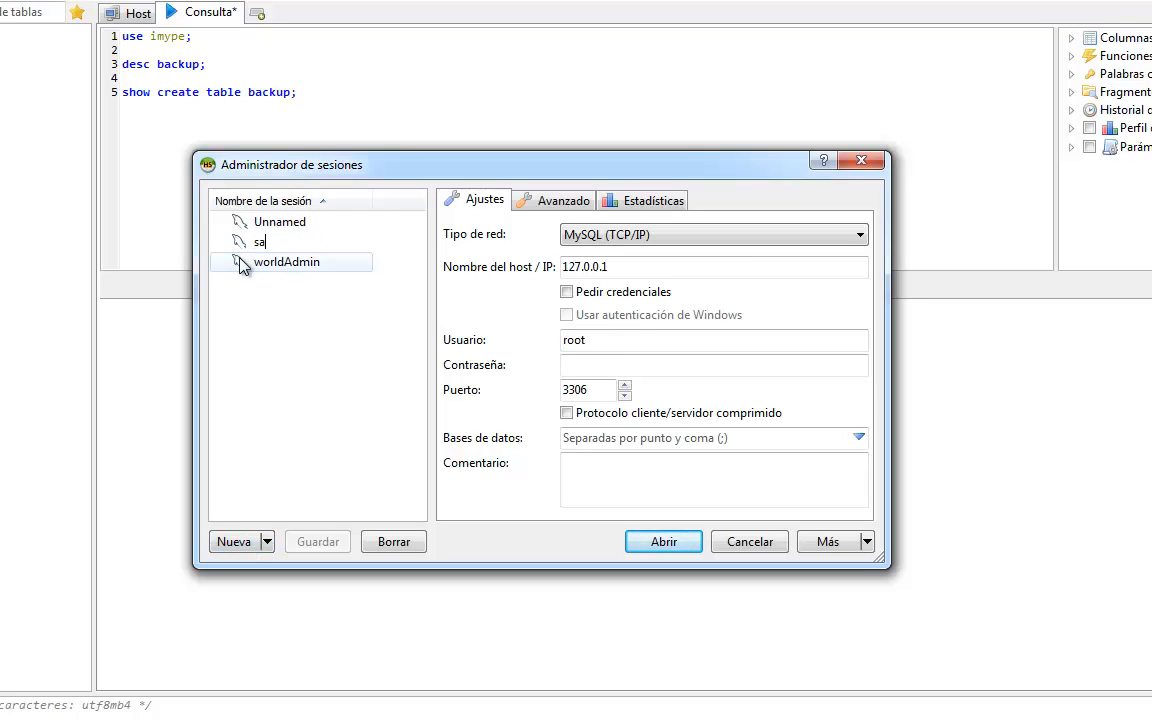
pyautogui.write('kilaAdmin')
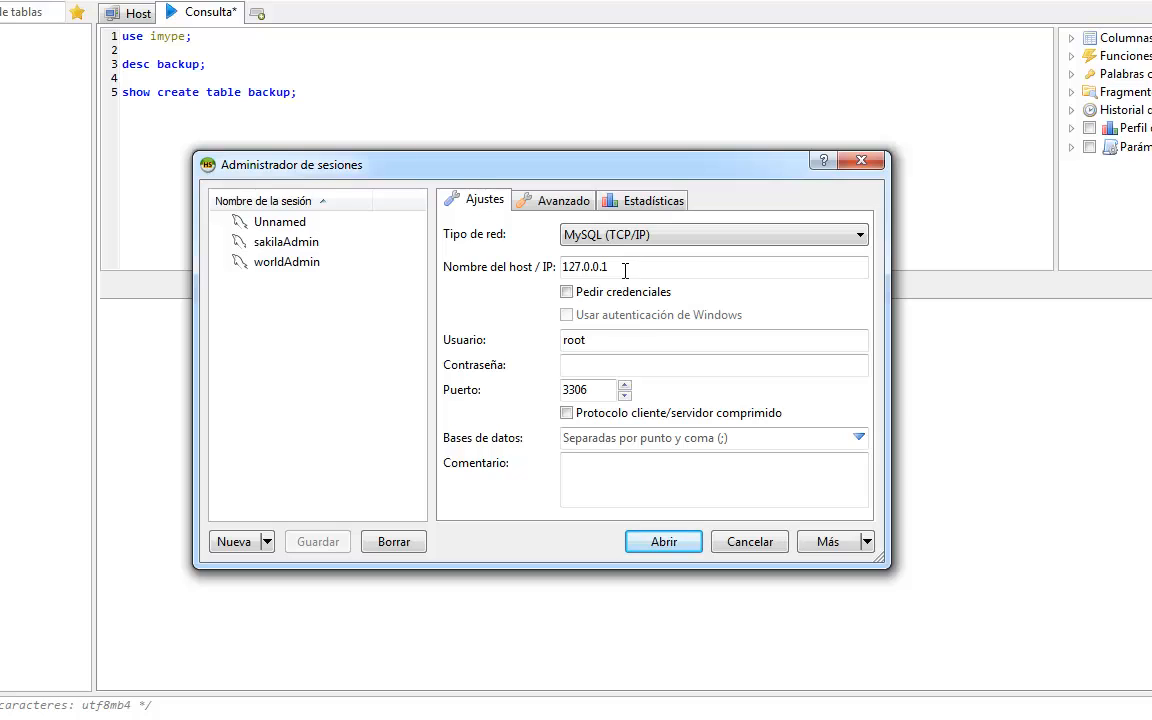
pyautogui.press('Return')
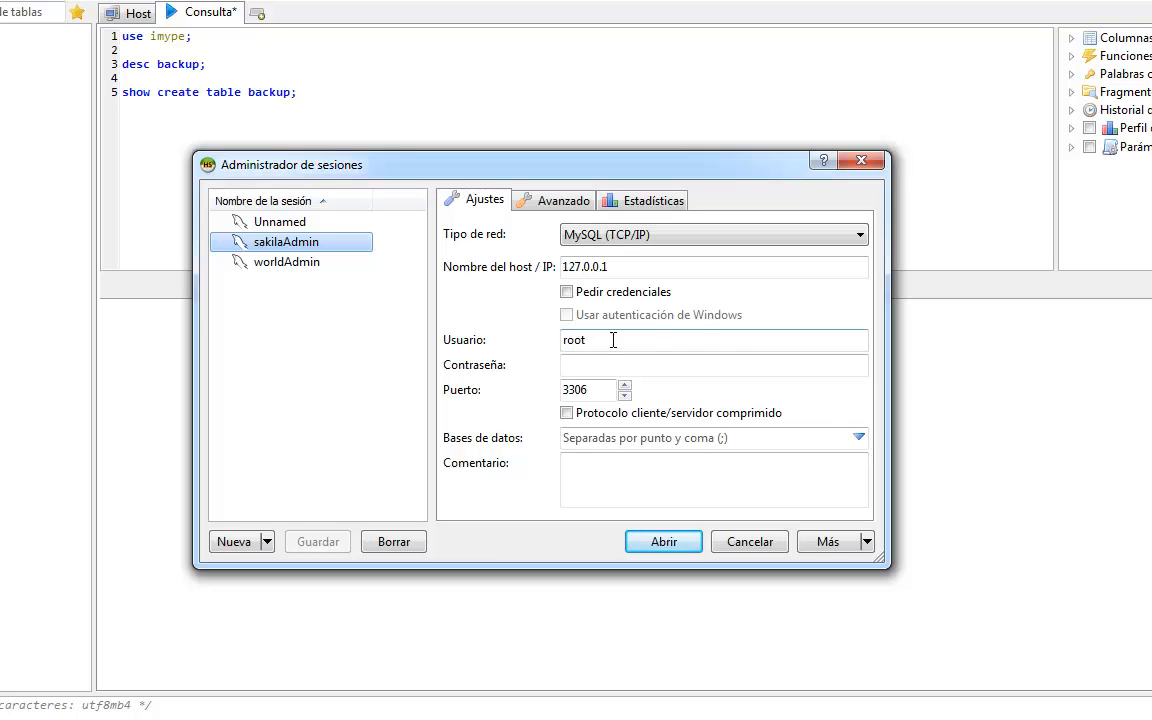
pyautogui.click(858, 437)
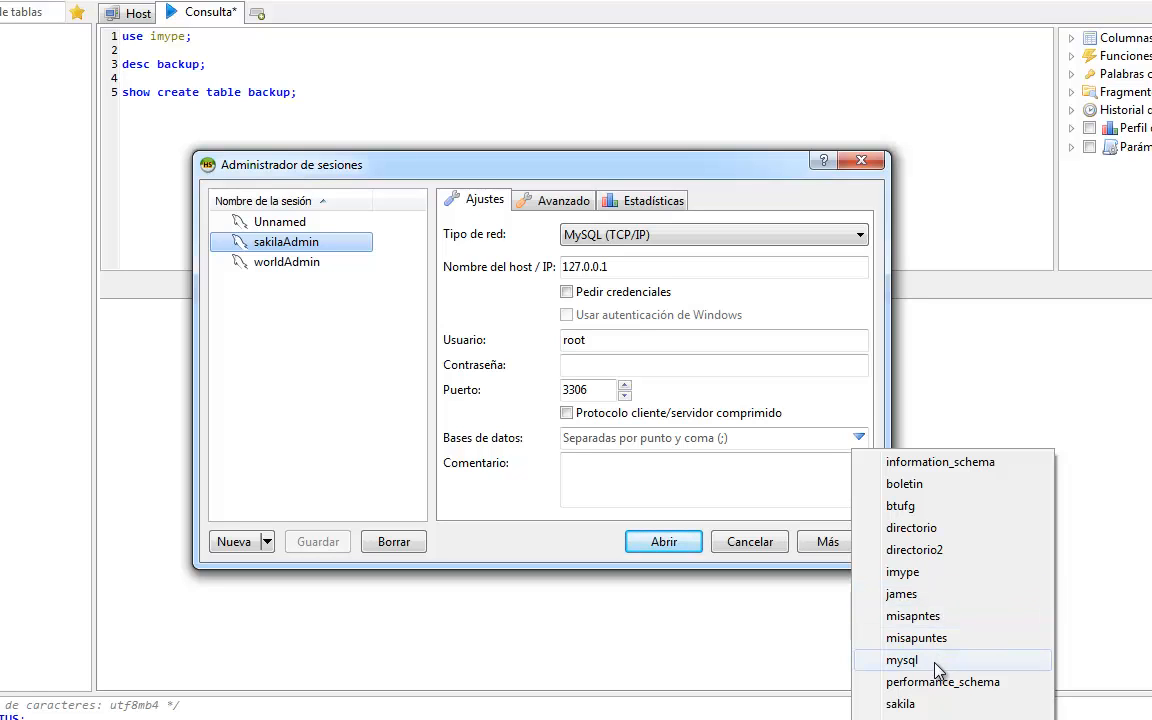
pyautogui.click(743, 297)
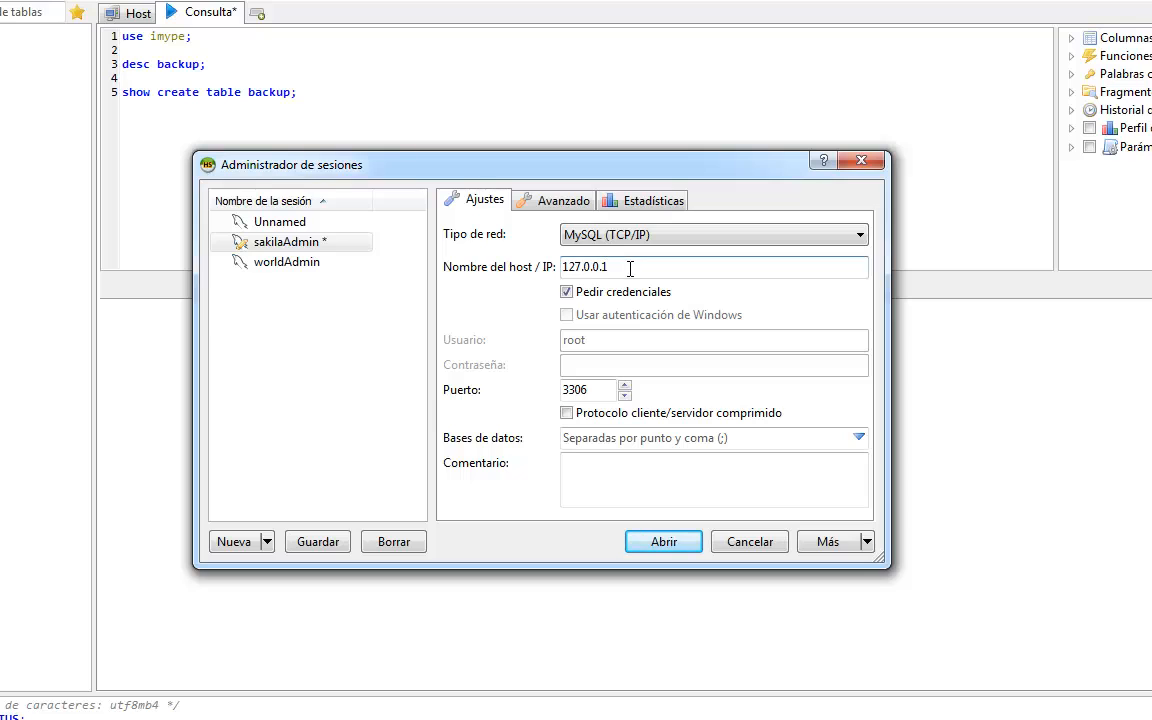
pyautogui.moveTo(630, 268); pyautogui.dragTo(498, 245)
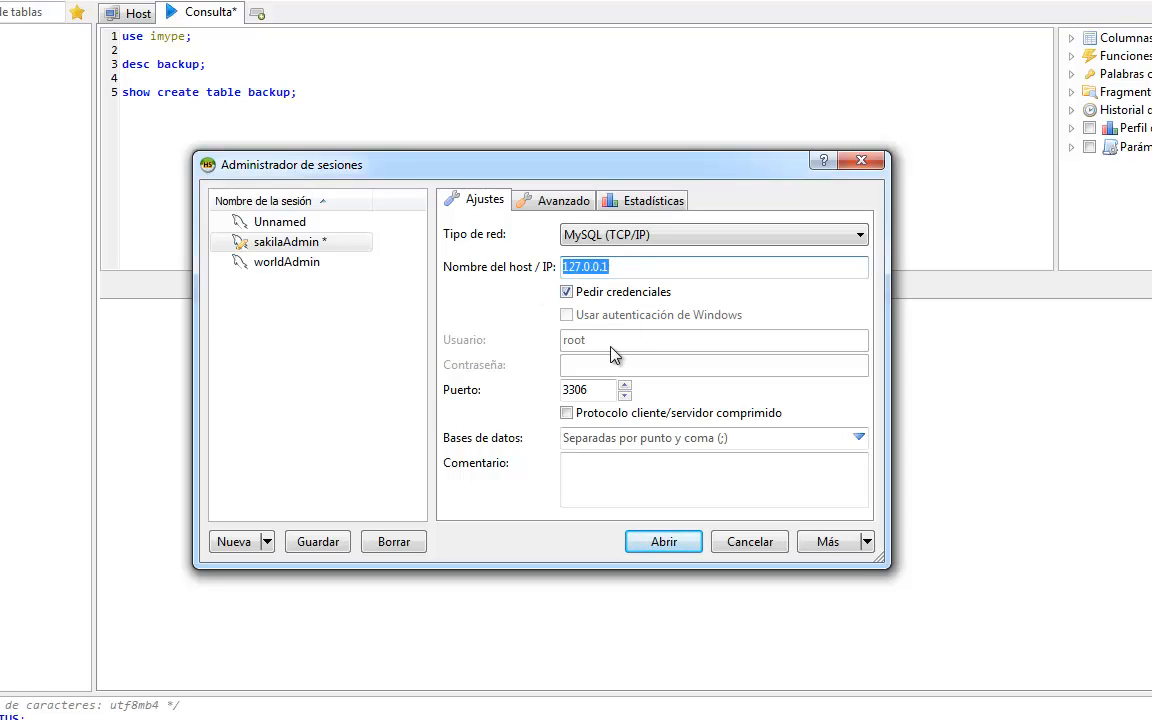
pyautogui.click(285, 247)
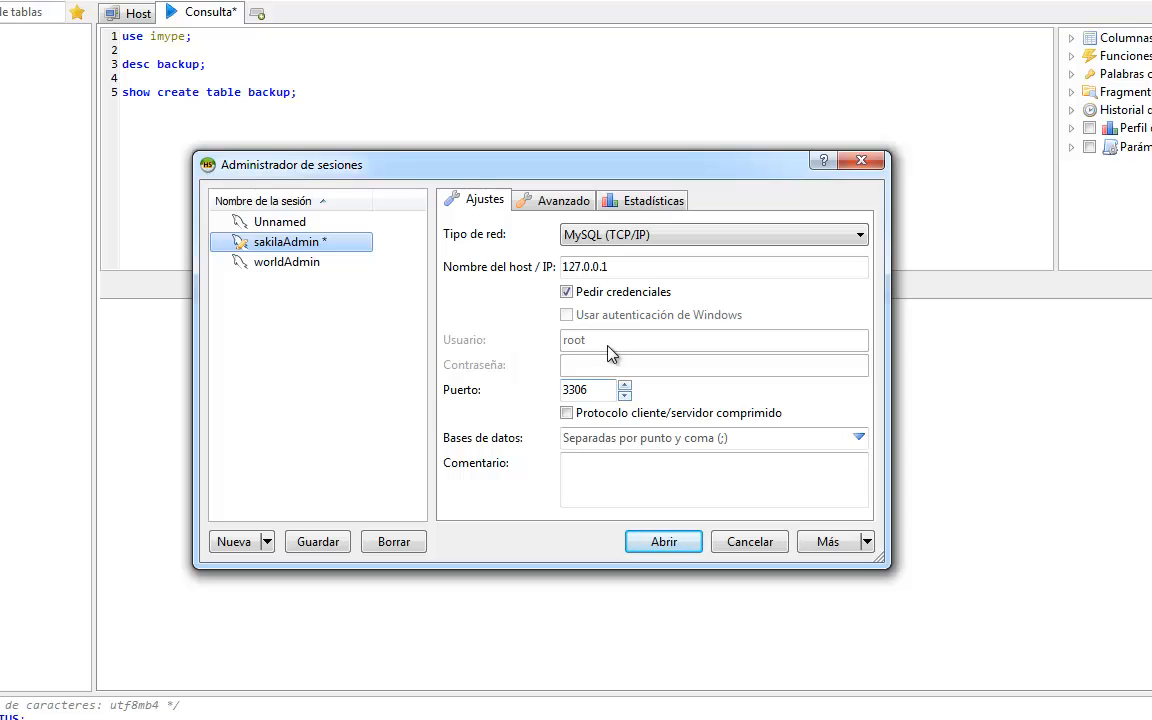
pyautogui.click(568, 294)
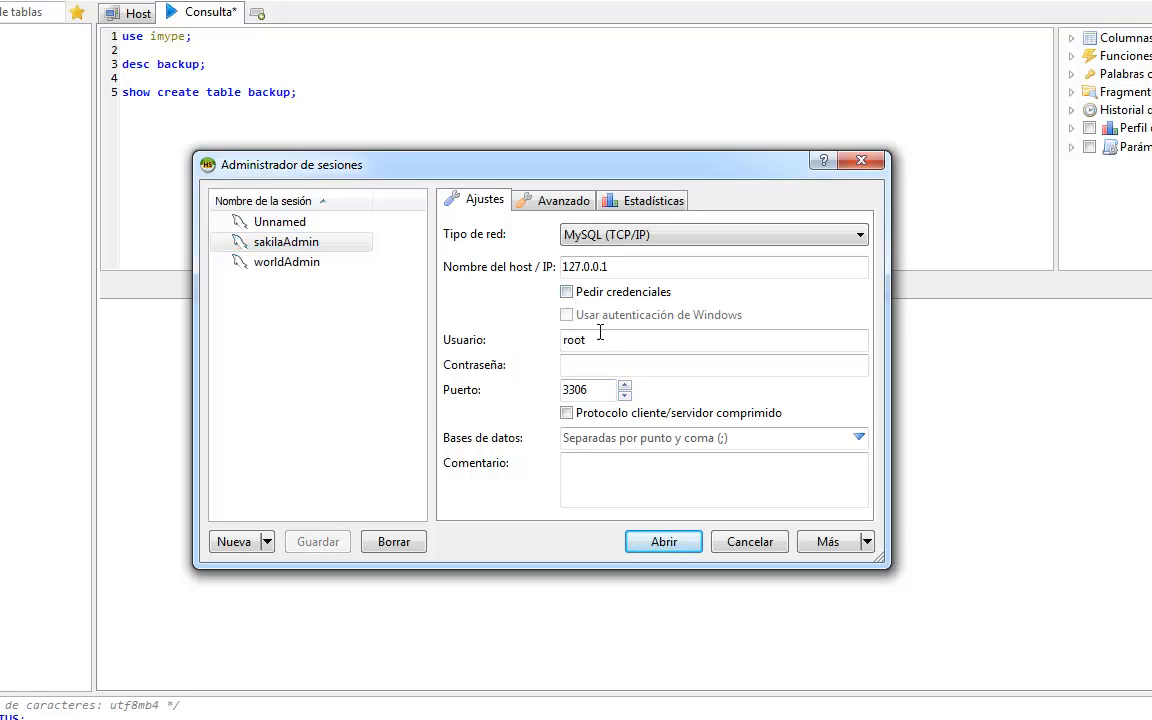
# - Set the session's user to sakilaAdmin and enter the account password
pyautogui.click(601, 338)
pyautogui.moveTo(601, 338); pyautogui.dragTo(510, 333)
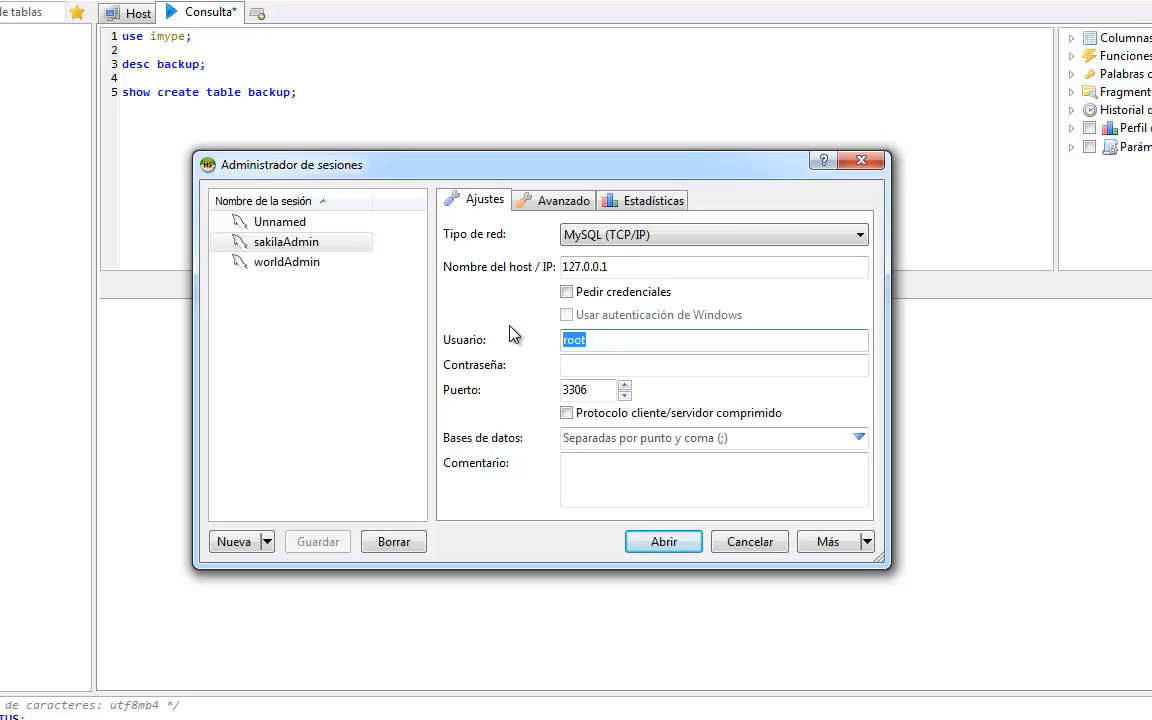
pyautogui.write('sakil')
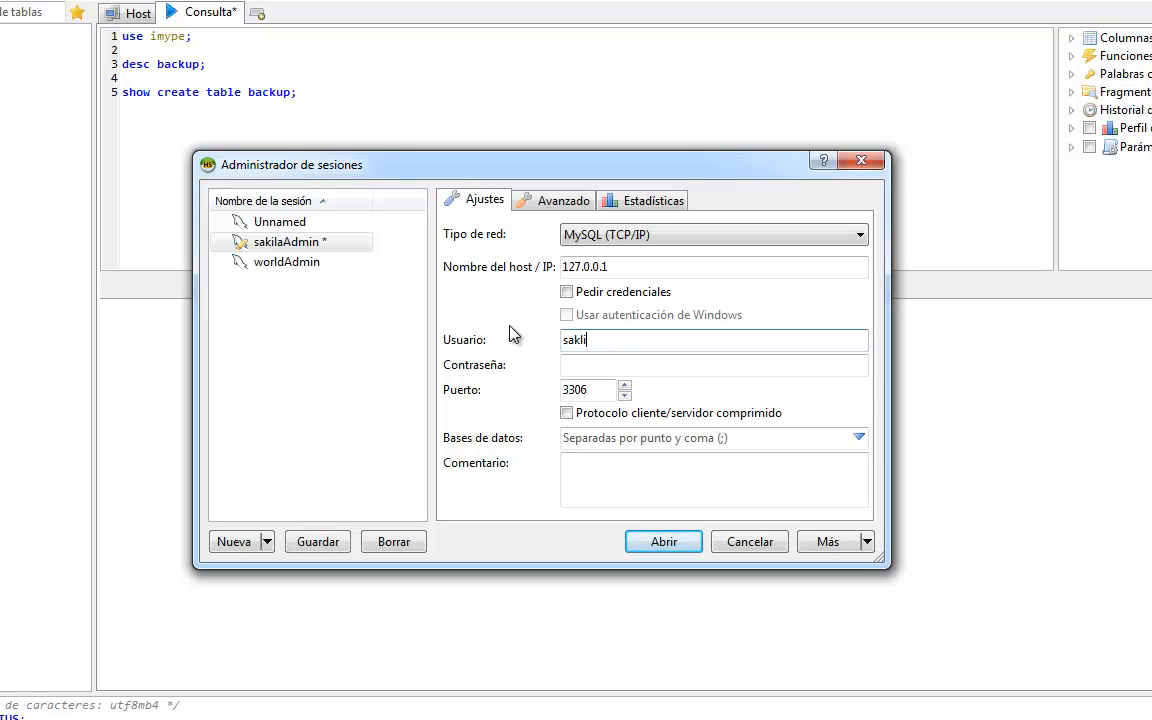
pyautogui.press('BackSpace')
pyautogui.press('BackSpace')
pyautogui.write('ila')
pyautogui.write('Ad')
pyautogui.write('min')
pyautogui.press('Tab')
pyautogui.write('●●●●●')
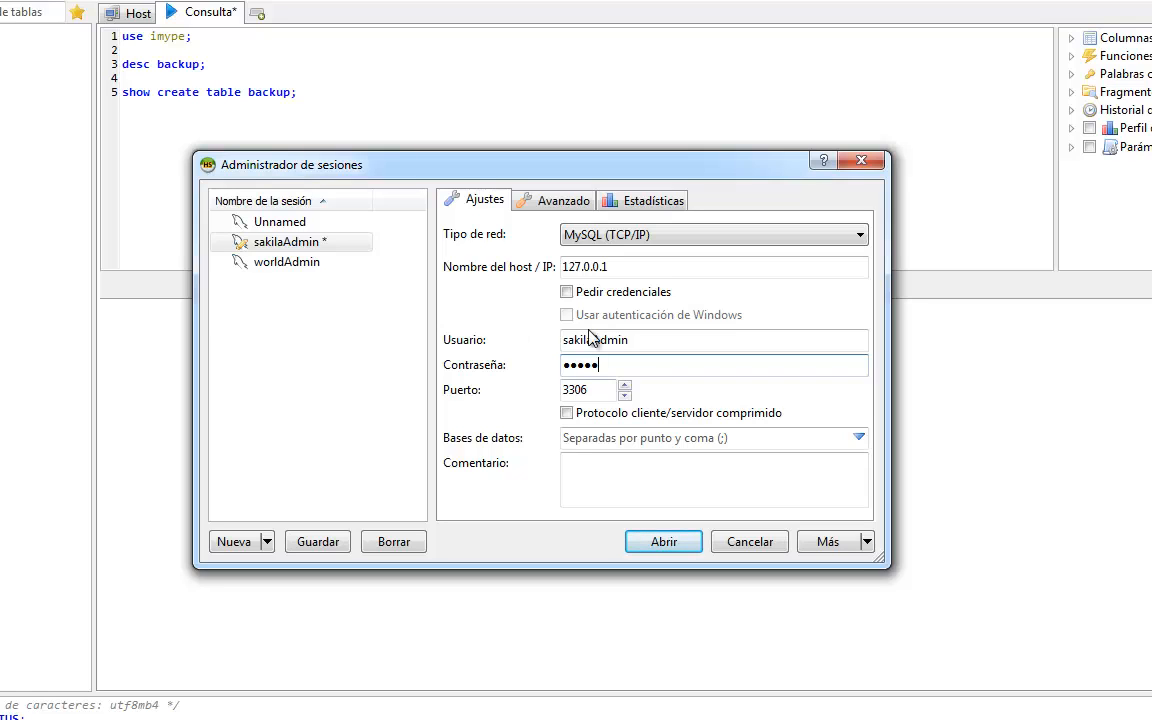
# - Open the sakilaAdmin session, saving its modified settings, and inspect the databases and sakila objects the account can access
pyautogui.click(862, 440)
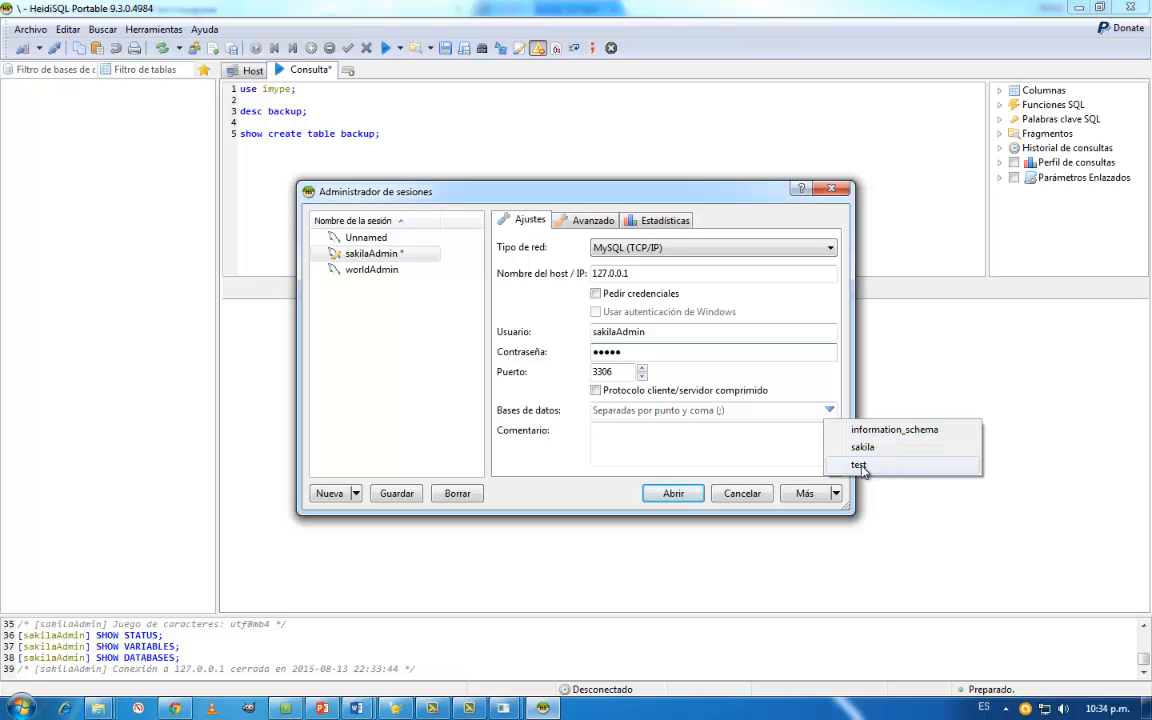
pyautogui.click(698, 497)
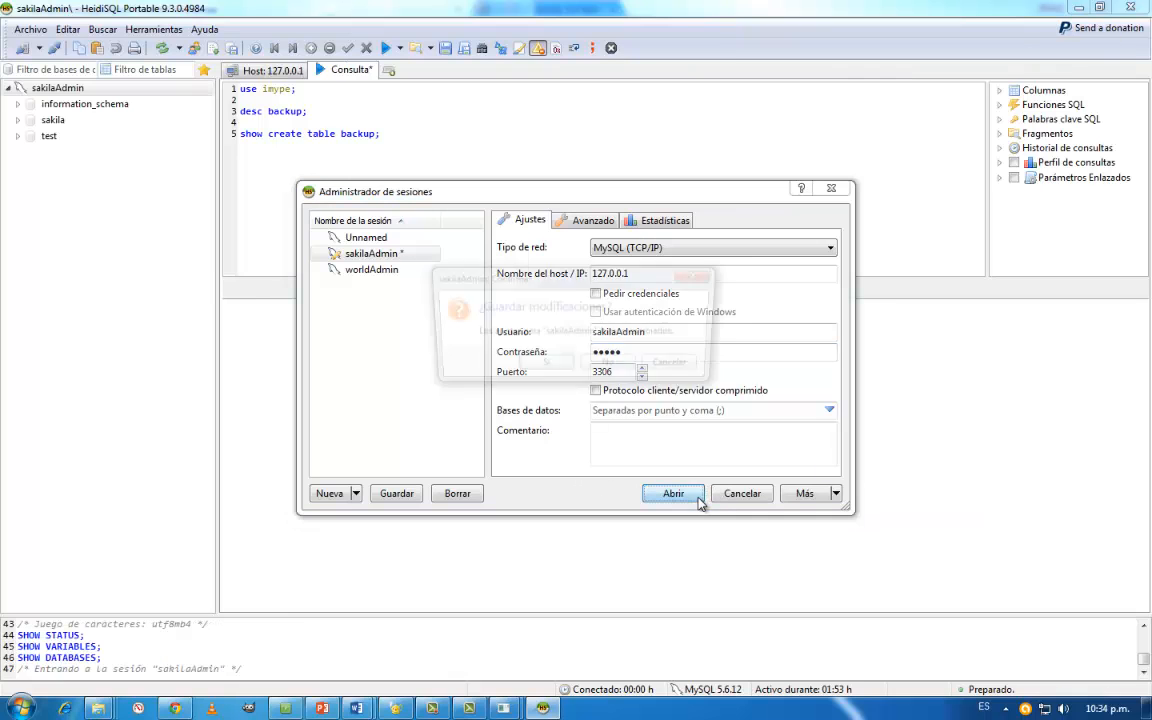
pyautogui.click(548, 364)
pyautogui.click(15, 119)
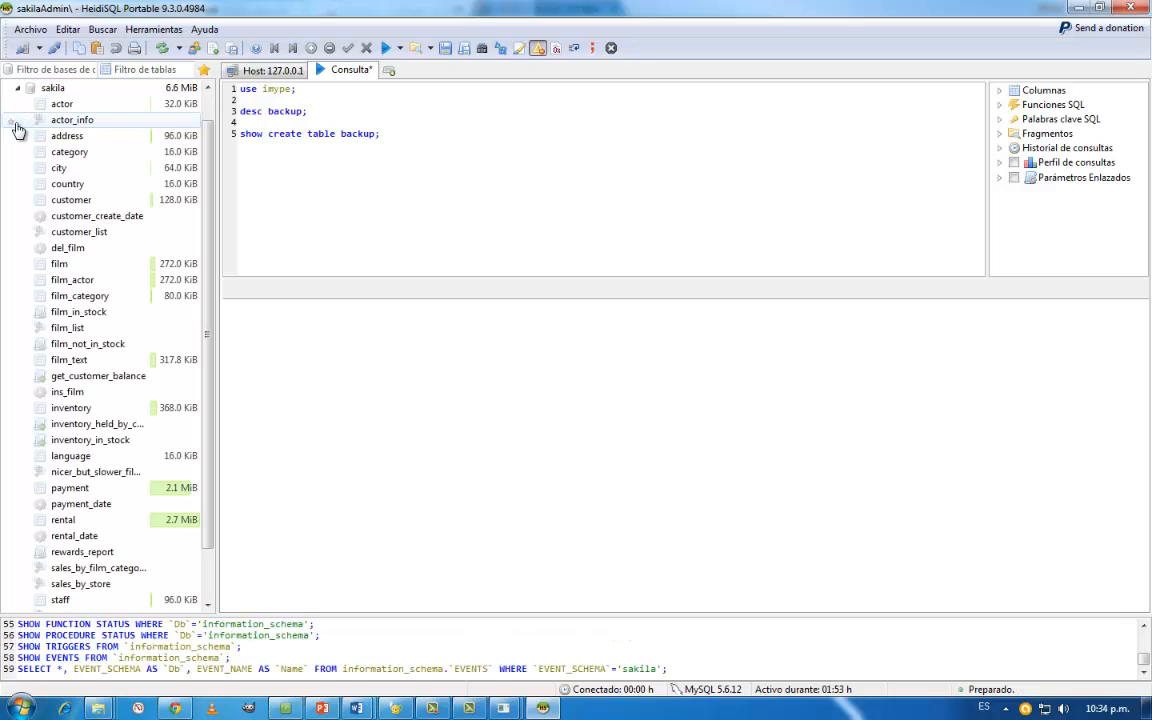
pyautogui.click(17, 88)
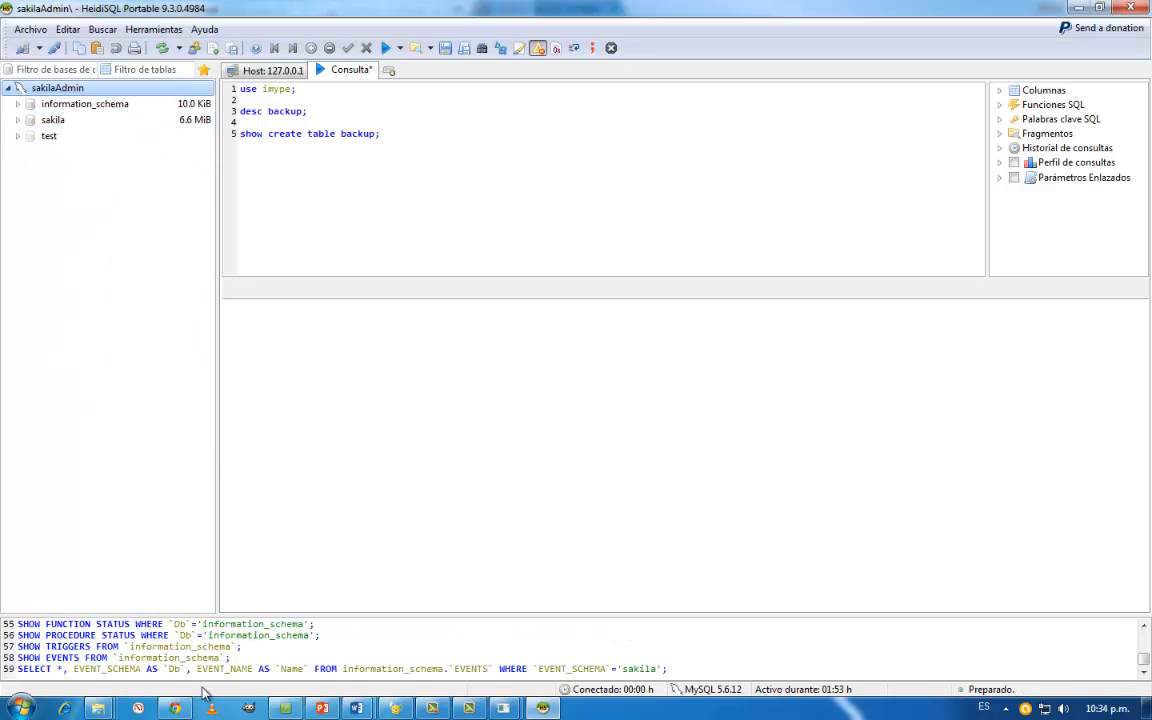
# - Switch to phpMyAdmin in Chrome, refresh its database list and open the login page for a new session
pyautogui.click(176, 709)
pyautogui.click(334, 10)
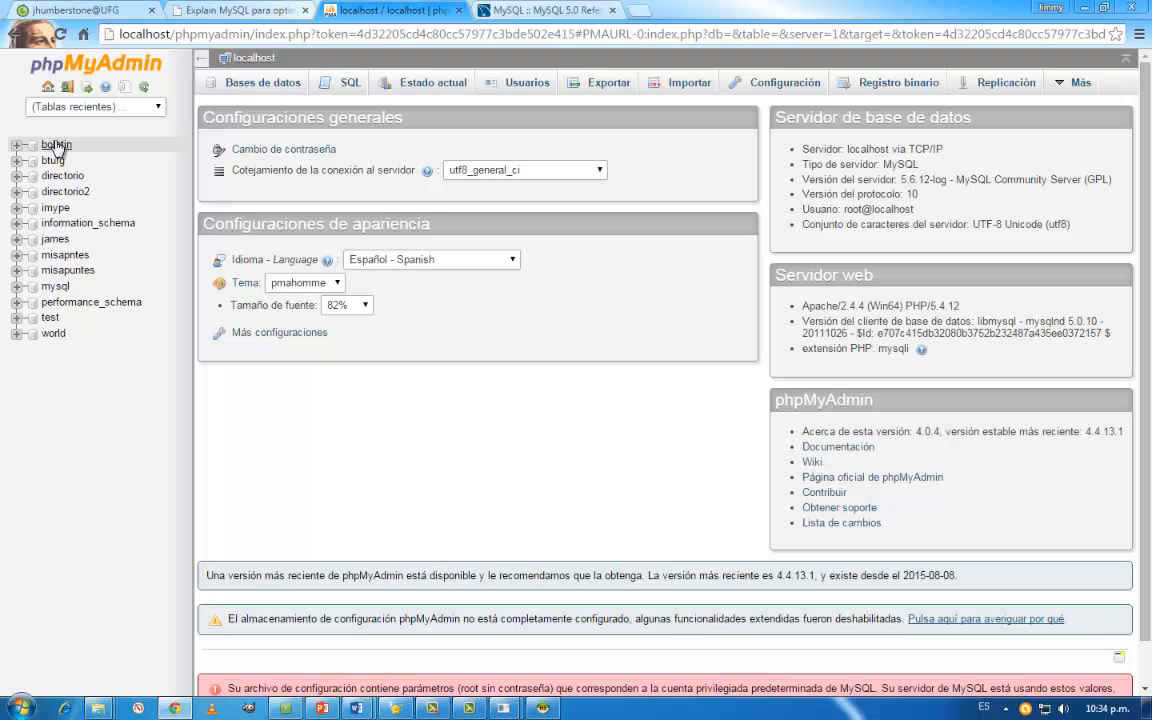
pyautogui.click(144, 88)
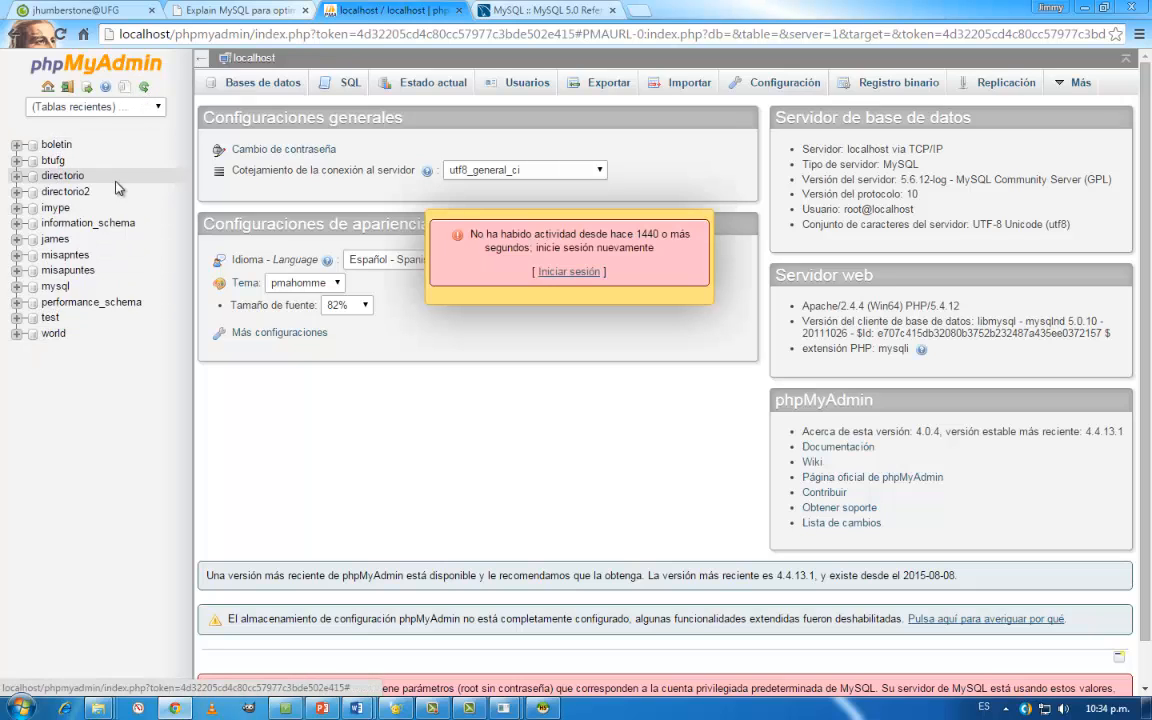
pyautogui.click(562, 273)
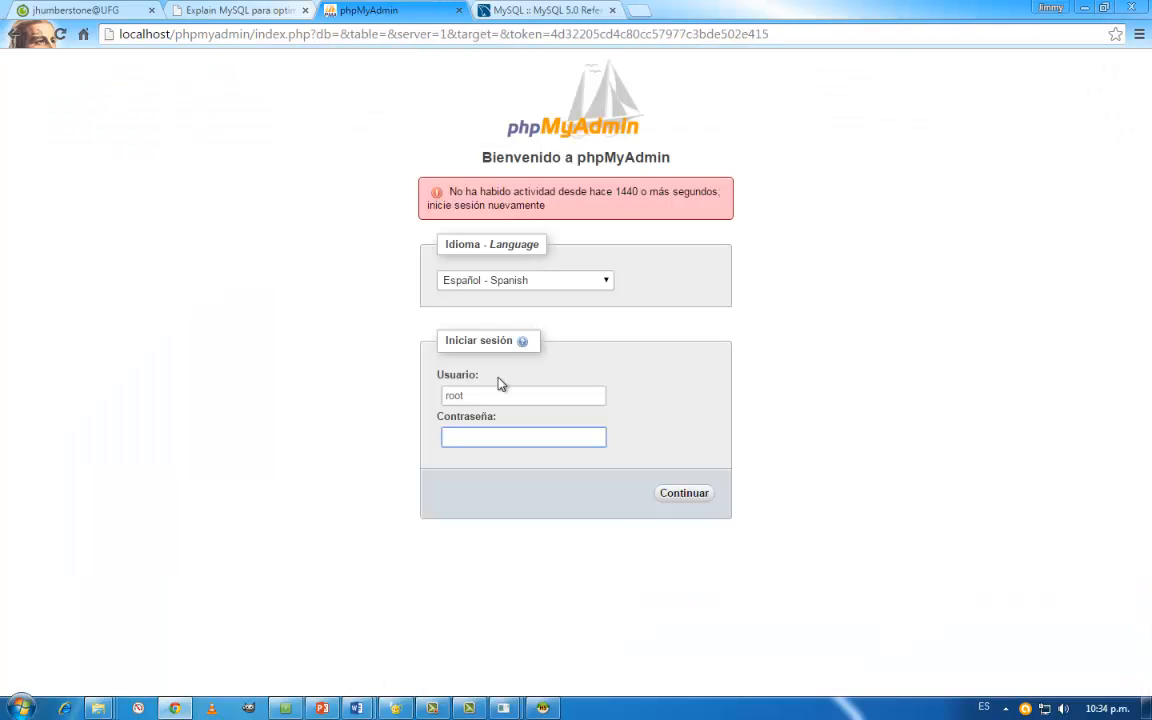
# - Log in to phpMyAdmin with the user sakilaAdmin and the account password
pyautogui.doubleClick(481, 396)
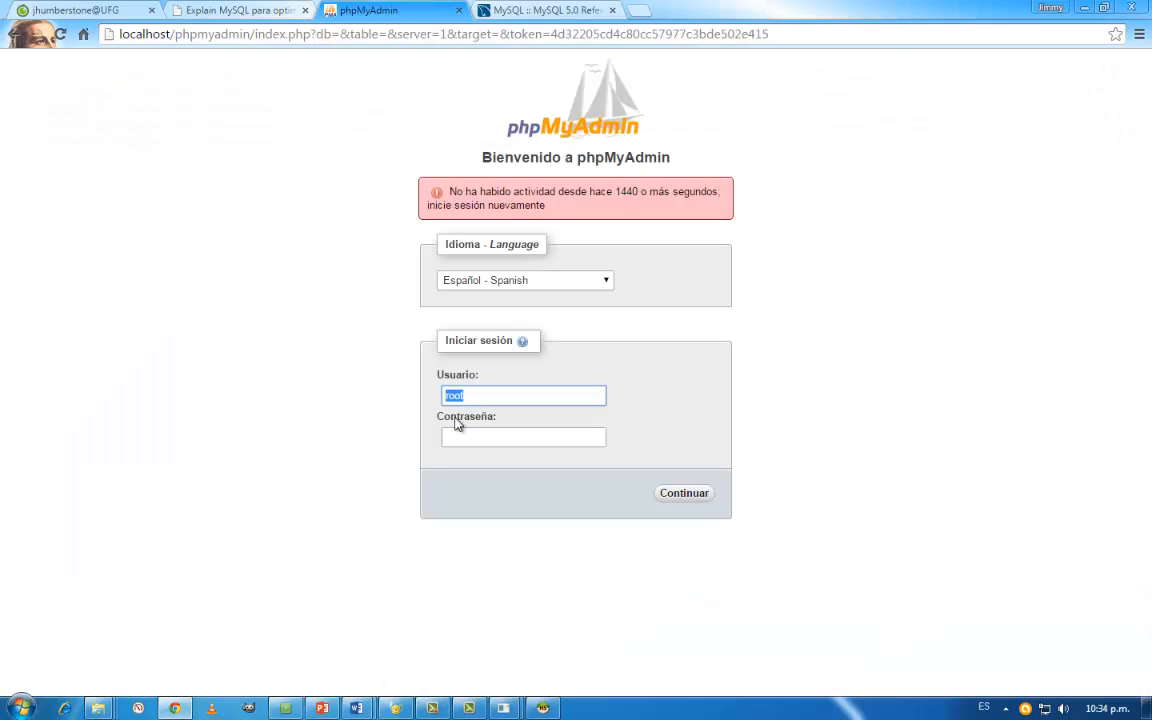
pyautogui.write('sakilaAdmin')
pyautogui.press('Tab')
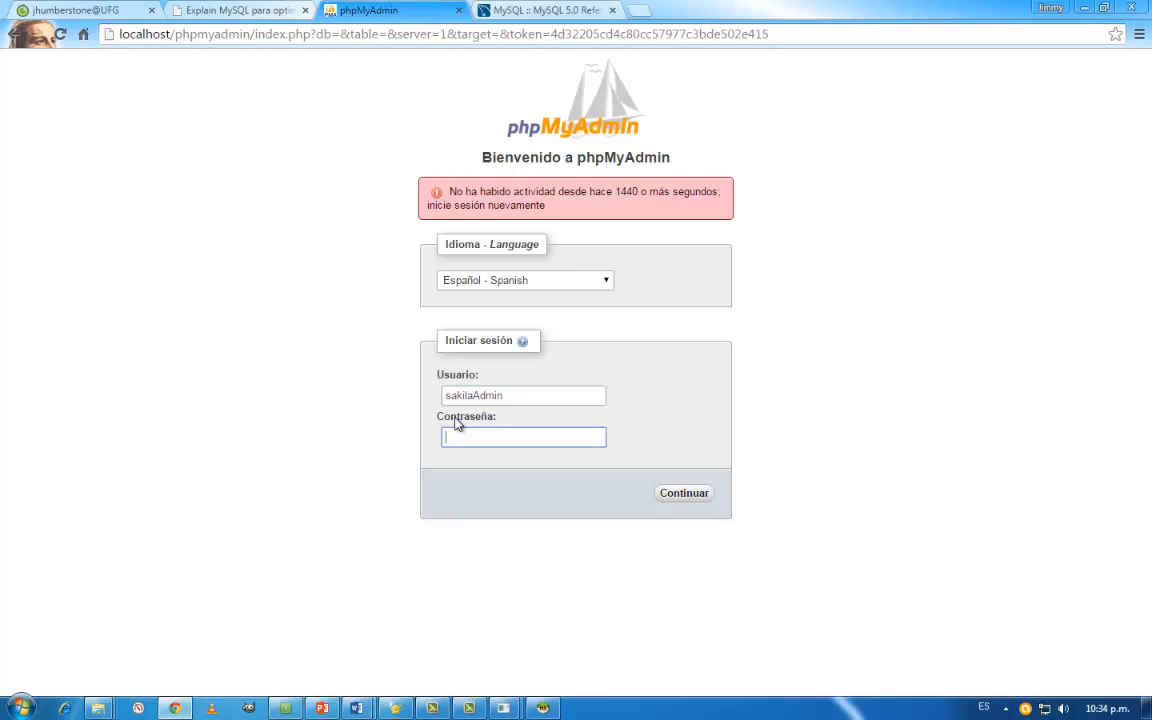
pyautogui.write('••••••')
pyautogui.press('BackSpace')
pyautogui.press('BackSpace')
pyautogui.press('BackSpace')
pyautogui.press('BackSpace')
pyautogui.write('•••••')
pyautogui.click(683, 494)
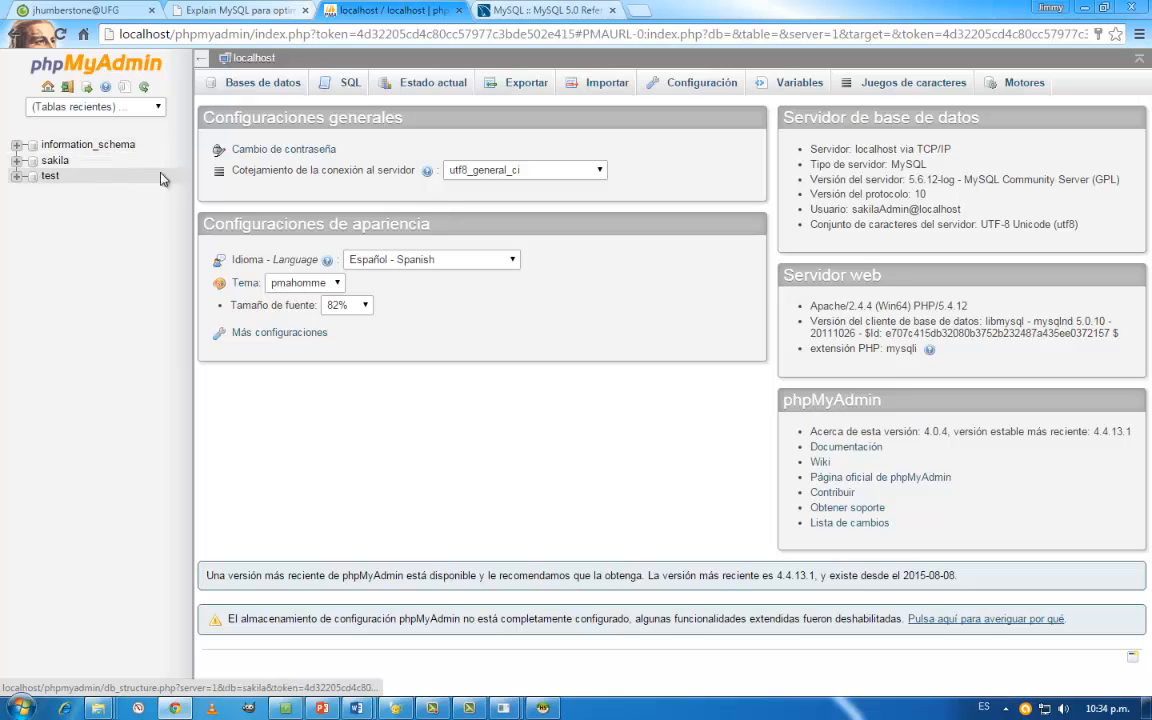
# - Switch to the AnyMeeting window and check the attendee list and the chat messages
pyautogui.click(284, 709)
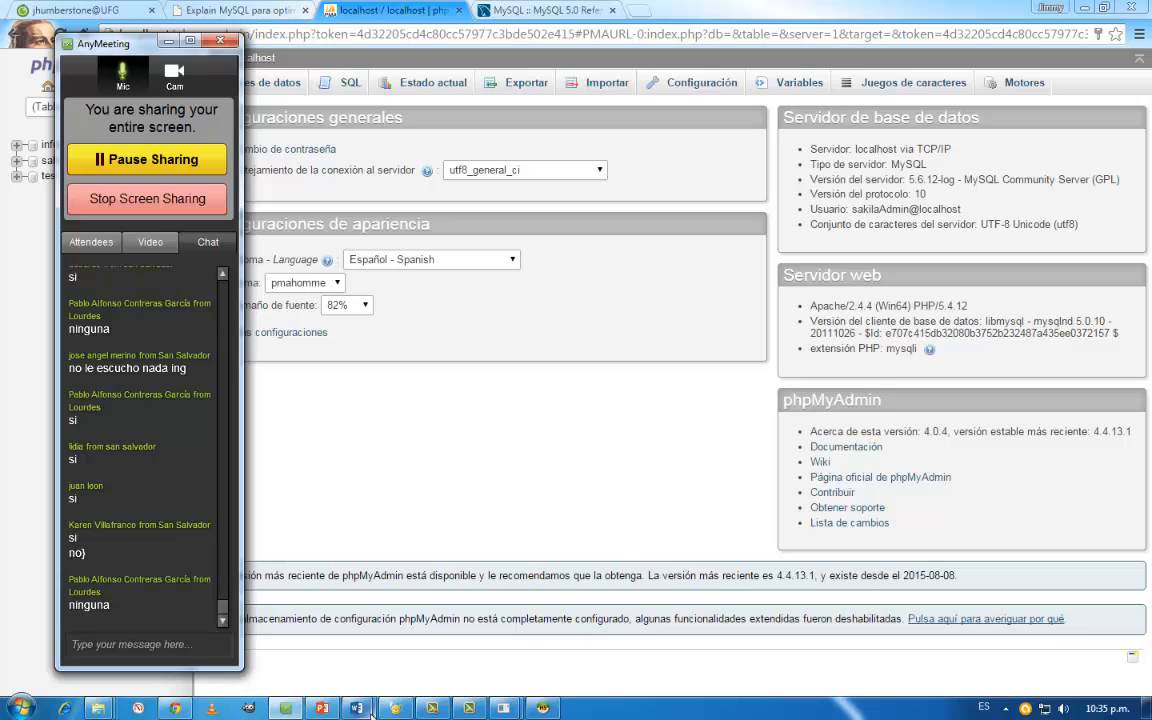
pyautogui.click(86, 243)
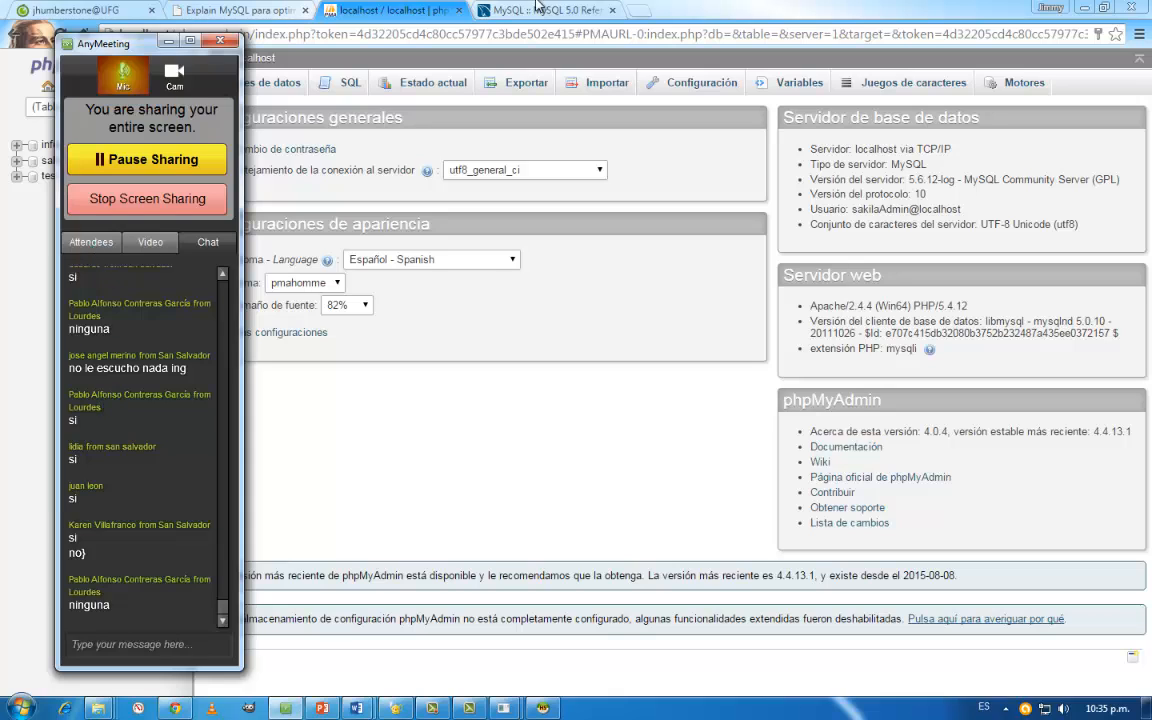
pyautogui.click(609, 11)
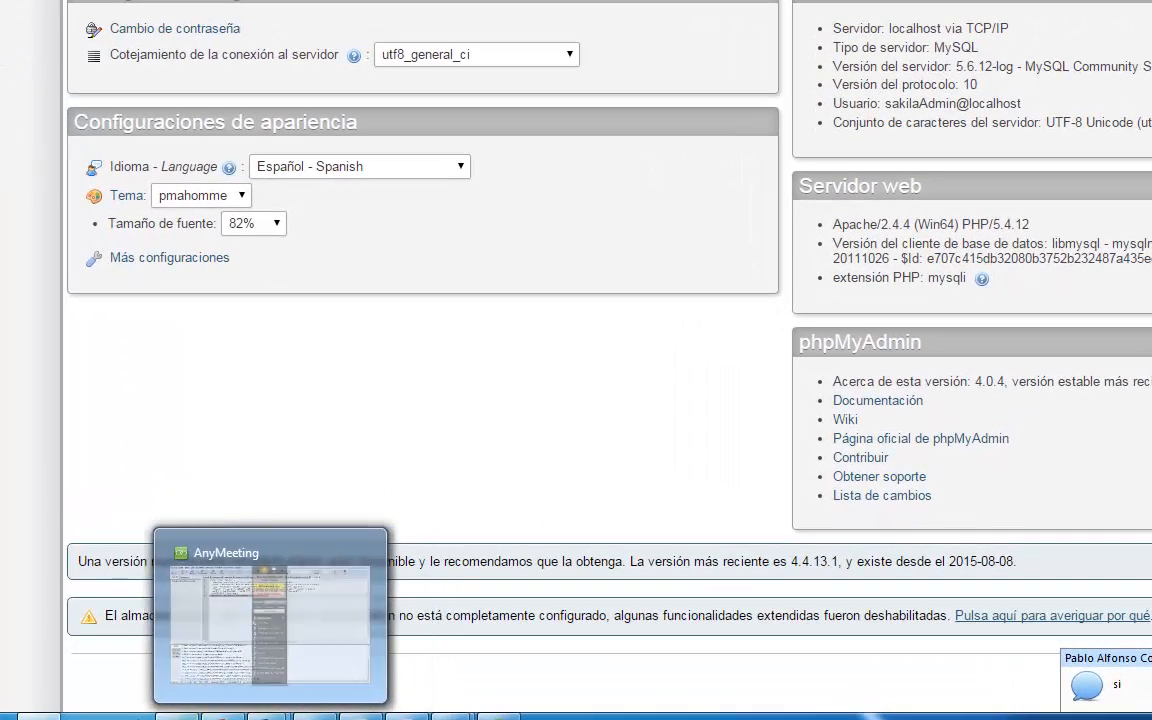
pyautogui.click(177, 716)
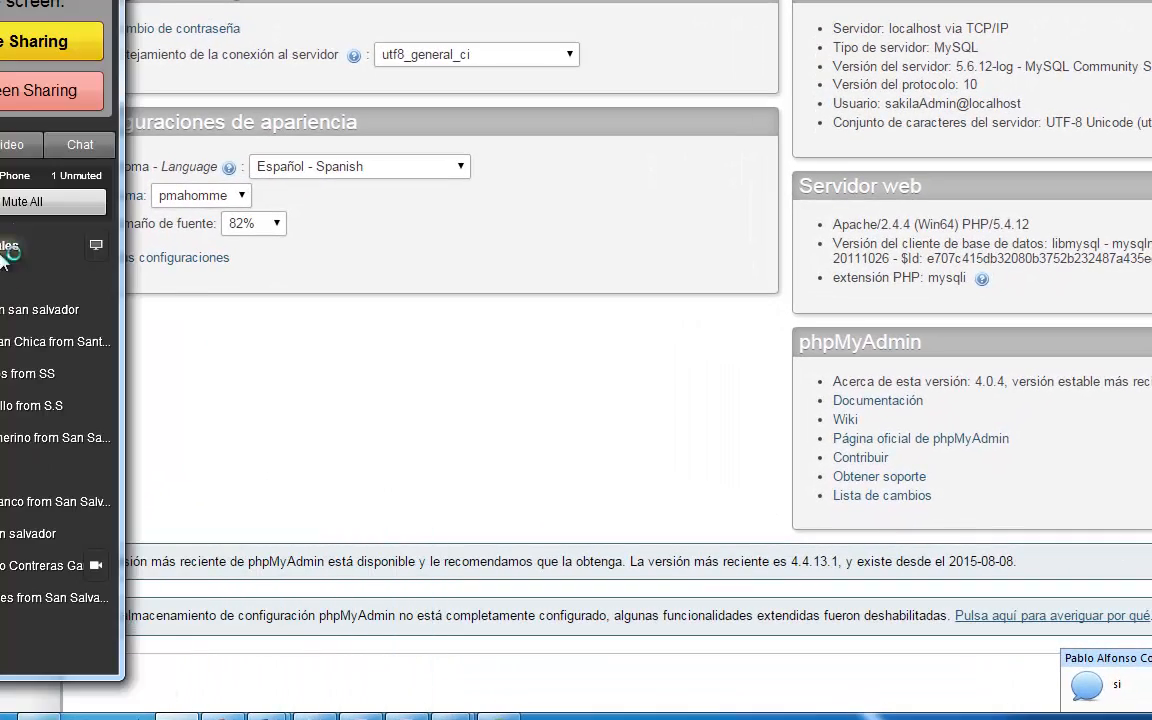
pyautogui.click(86, 147)
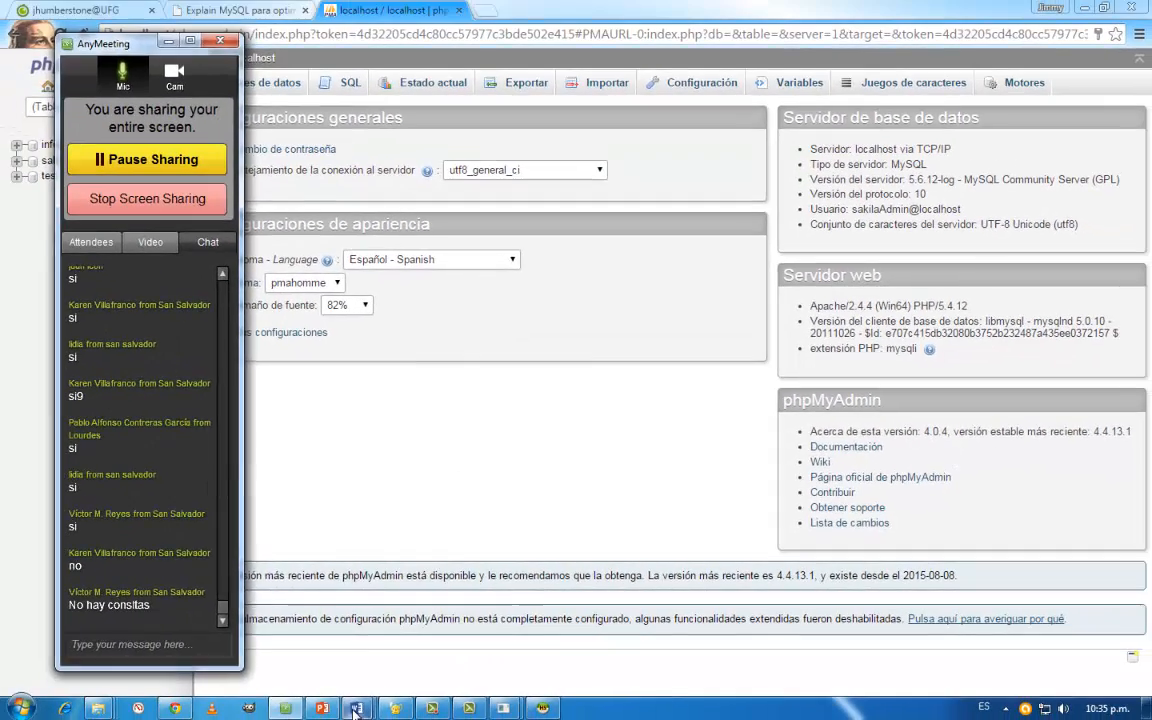
# - Open the Word guide Guia - MySQL.docx and review instructions 1 to 4, marking the GRANT instruction for worldAdmin
pyautogui.click(355, 712)
pyautogui.click(595, 560)
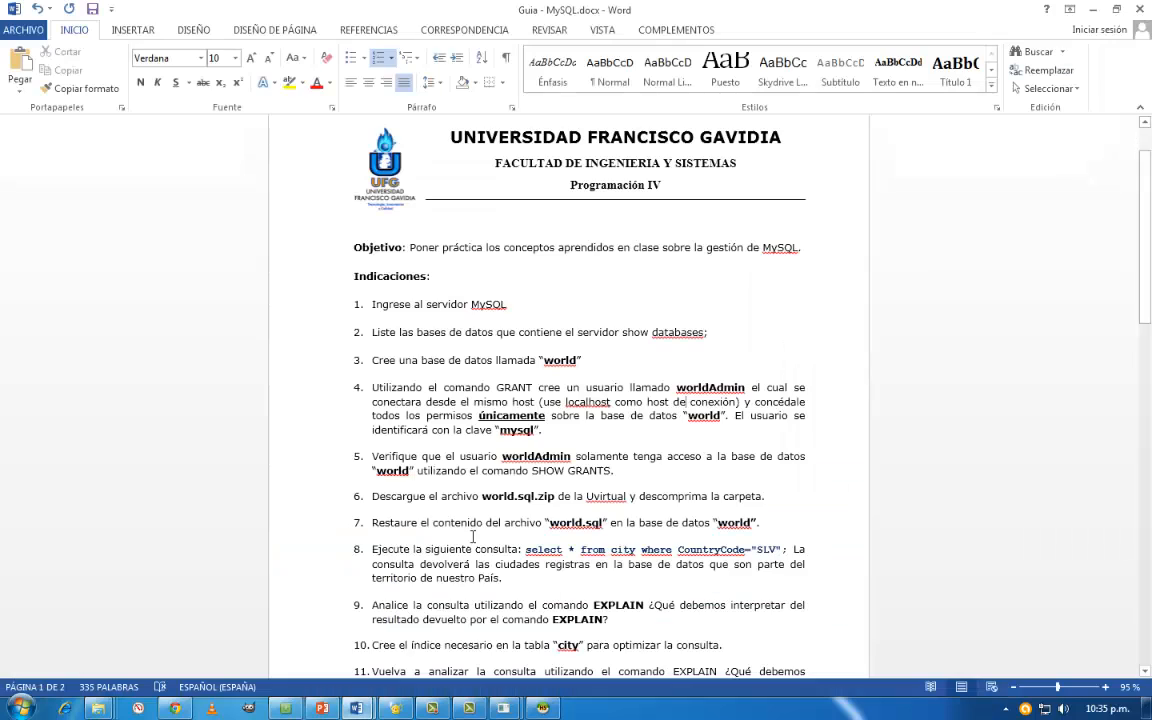
pyautogui.scroll(-3, 595, 560)
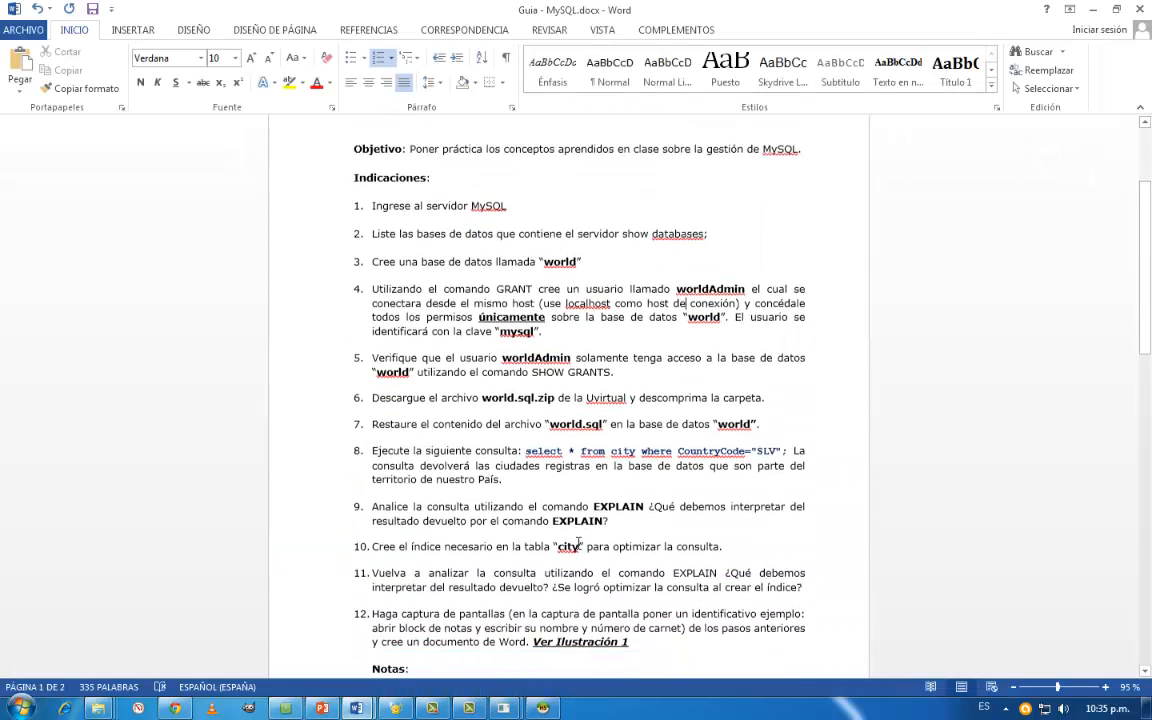
pyautogui.click(425, 197)
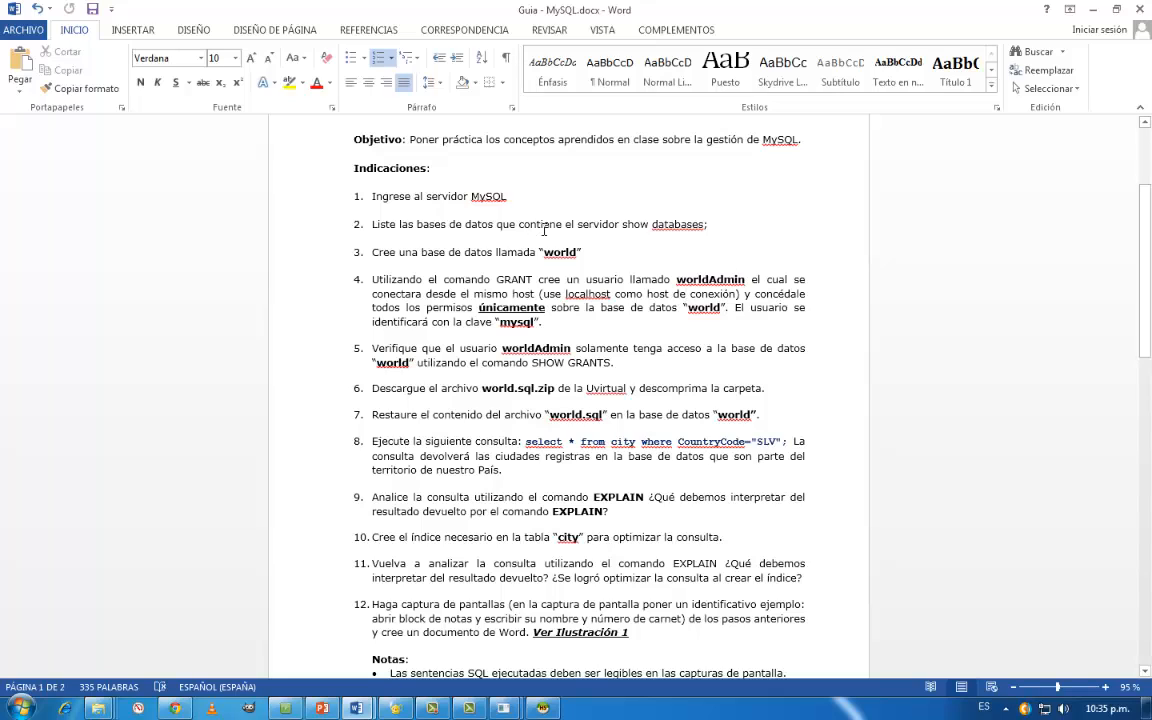
pyautogui.click(568, 226)
pyautogui.press('Down')
pyautogui.press('Down')
pyautogui.press('Home')
pyautogui.hotkey('shift', 'Right')
pyautogui.hotkey('ctrl', 'shift', 'Right')
pyautogui.hotkey('ctrl', 'shift', 'Right')
pyautogui.hotkey('ctrl', 'shift', 'Right')
pyautogui.hotkey('ctrl', 'shift', 'Right')
pyautogui.hotkey('ctrl', 'shift', 'Right')
pyautogui.hotkey('ctrl', 'shift', 'Right')
pyautogui.hotkey('ctrl', 'shift', 'Right')
pyautogui.hotkey('ctrl', 'shift', 'Right')
pyautogui.hotkey('ctrl', 'shift', 'Right')
pyautogui.hotkey('ctrl', 'shift', 'Right')
pyautogui.hotkey('ctrl', 'shift', 'Right')
pyautogui.hotkey('ctrl', 'shift', 'Right')
pyautogui.hotkey('ctrl', 'shift', 'Right')
pyautogui.hotkey('ctrl', 'shift', 'Right')
pyautogui.hotkey('ctrl', 'shift', 'Right')
pyautogui.hotkey('ctrl', 'shift', 'Right')
pyautogui.hotkey('ctrl', 'shift', 'Right')
pyautogui.hotkey('ctrl', 'shift', 'Right')
pyautogui.hotkey('ctrl', 'shift', 'Right')
pyautogui.hotkey('ctrl', 'shift', 'Right')
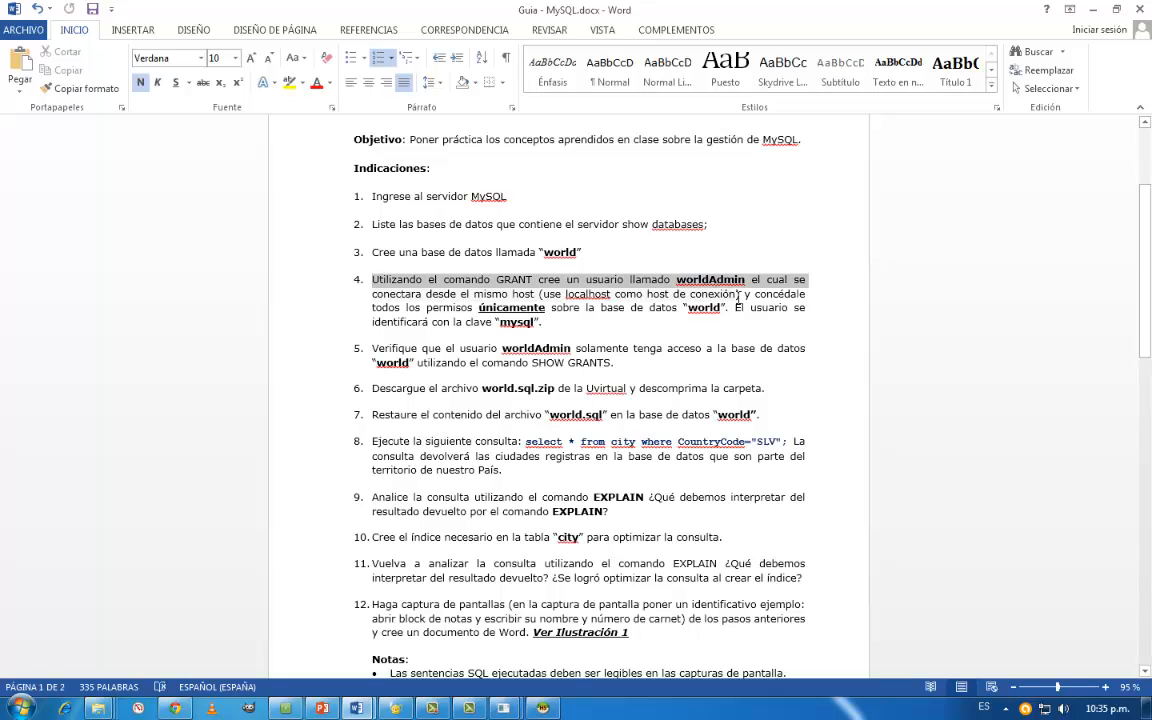
# - Review the guide's instructions on worldAdmin's host, world database privileges and password, and the remaining tasks
pyautogui.click(522, 274)
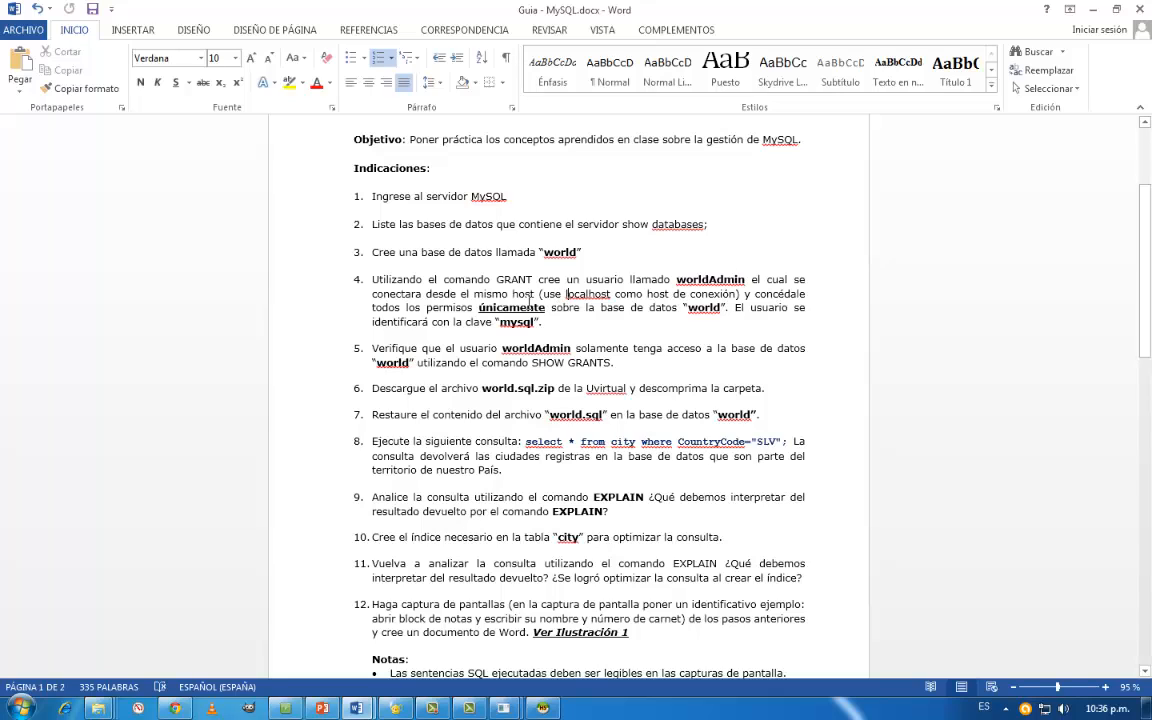
pyautogui.doubleClick(703, 307)
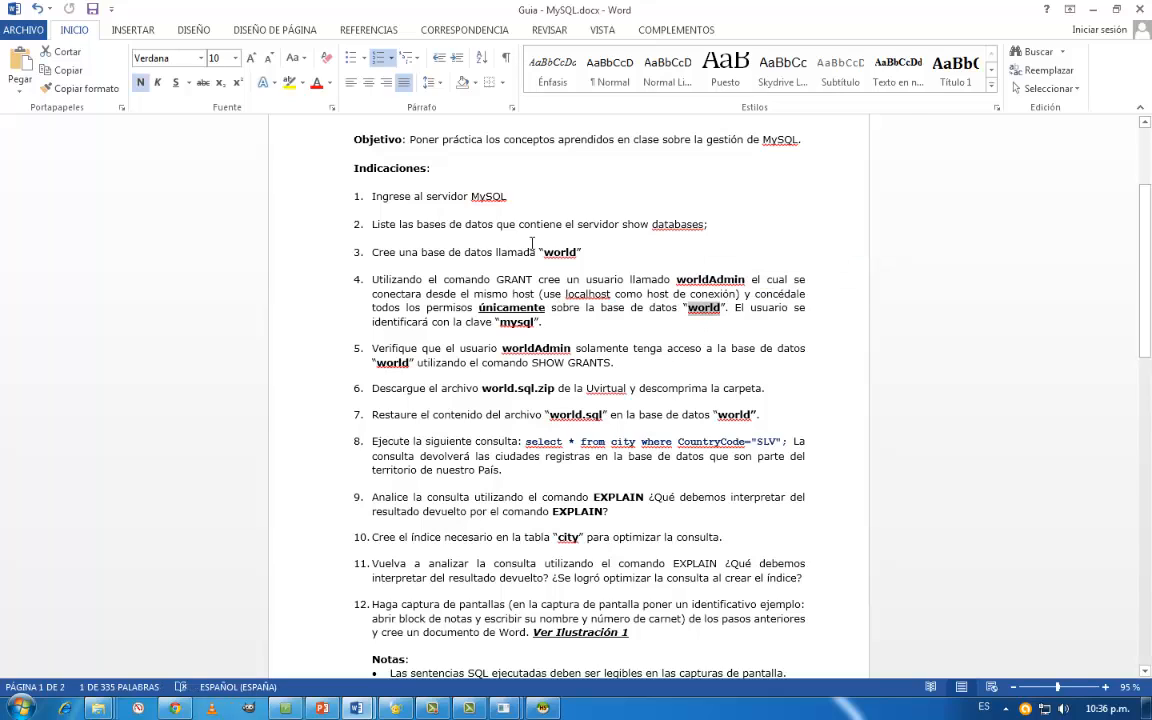
pyautogui.click(548, 328)
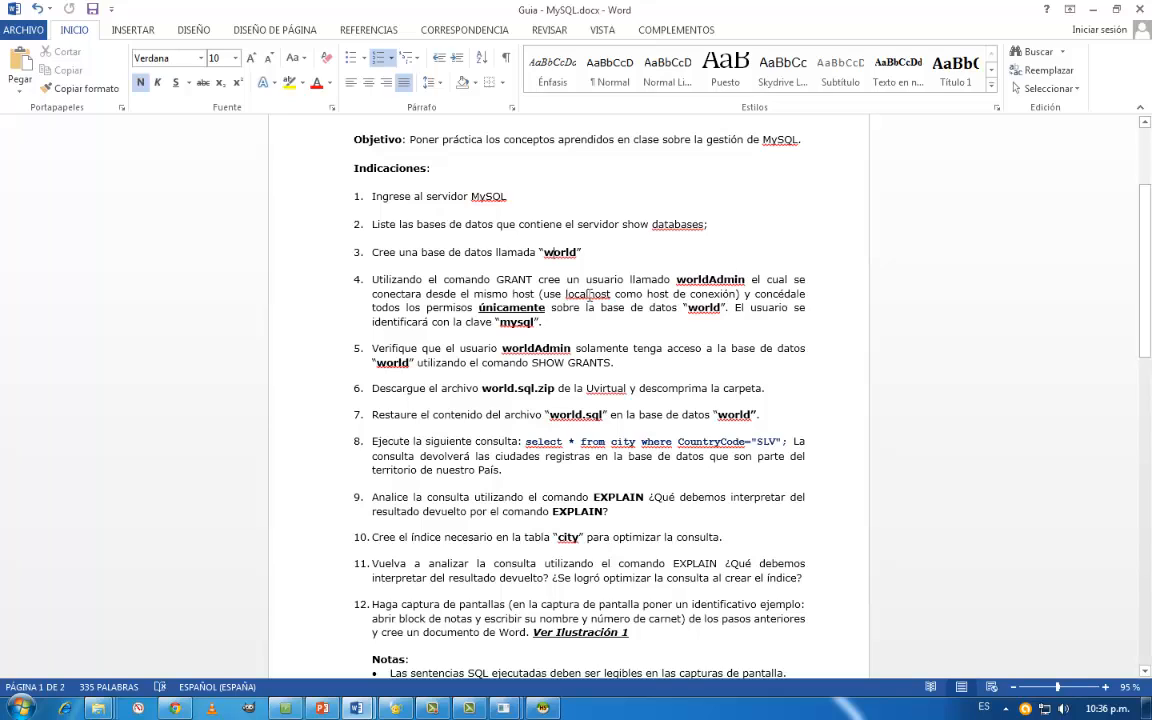
pyautogui.click(554, 327)
pyautogui.click(524, 322)
pyautogui.scroll(-2, 670, 440)
pyautogui.scroll(1, 627, 430)
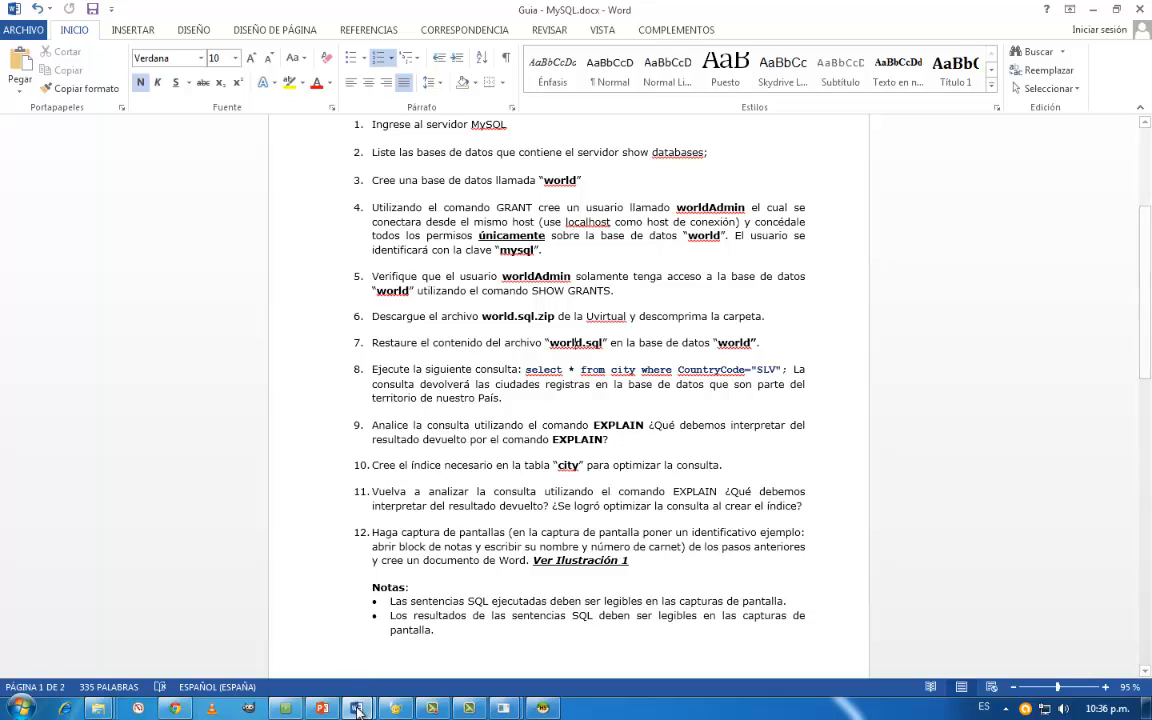
# - Return to the MySQL console with sakilaAdmin's grants and check the AnyMeeting chat before minimizing it
pyautogui.moveTo(503, 710)
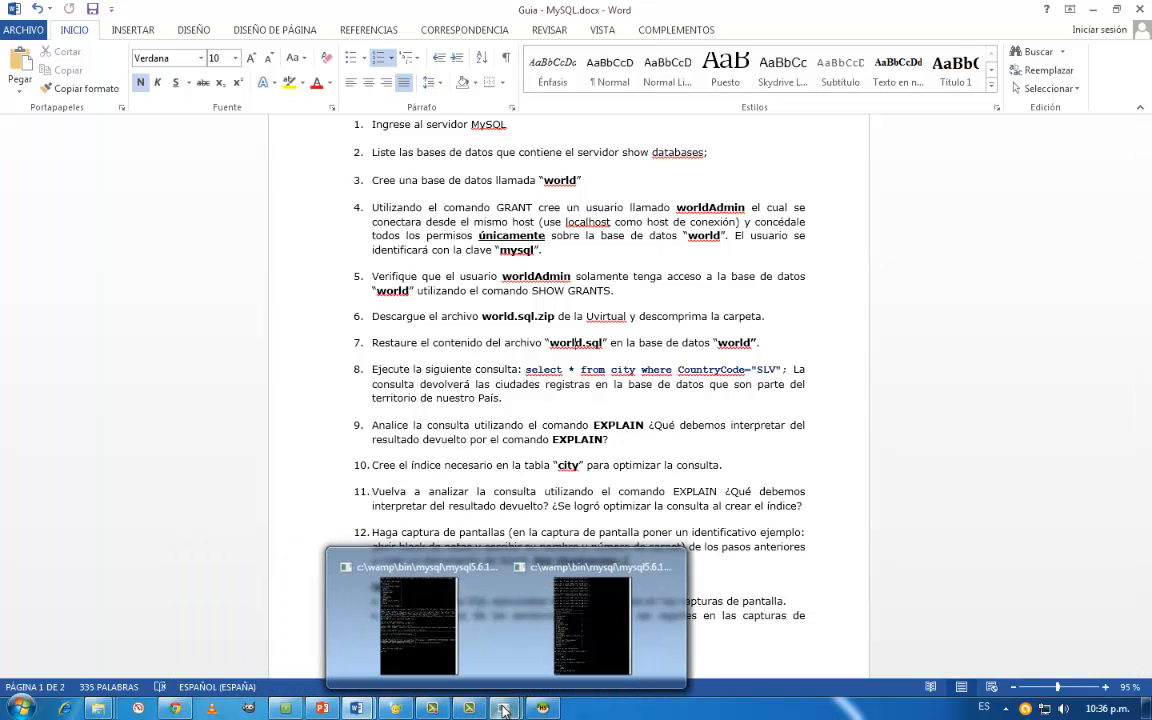
pyautogui.click(432, 650)
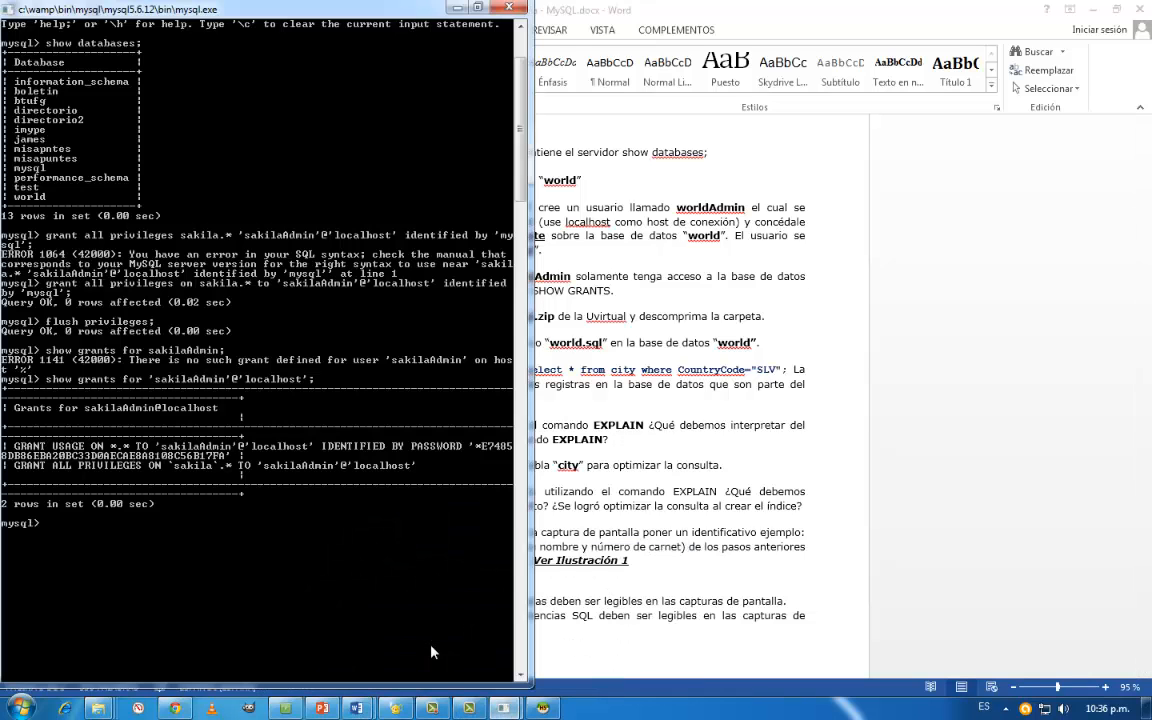
pyautogui.click(285, 708)
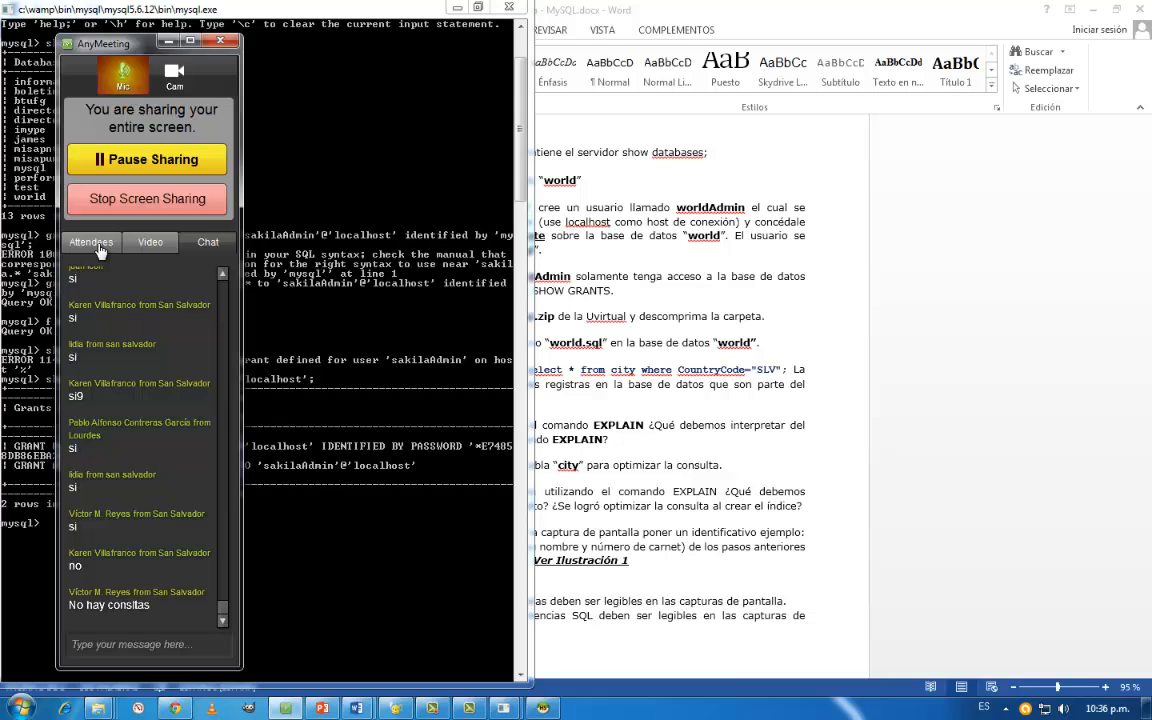
pyautogui.click(168, 41)
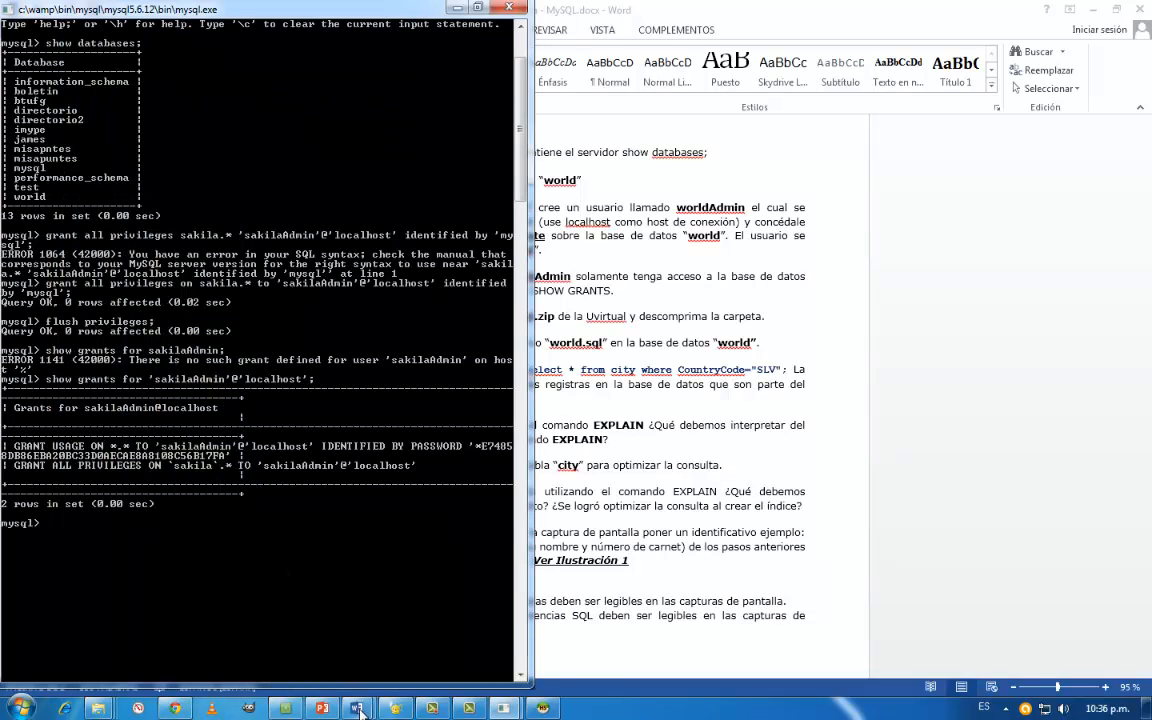
pyautogui.moveTo(357, 708)
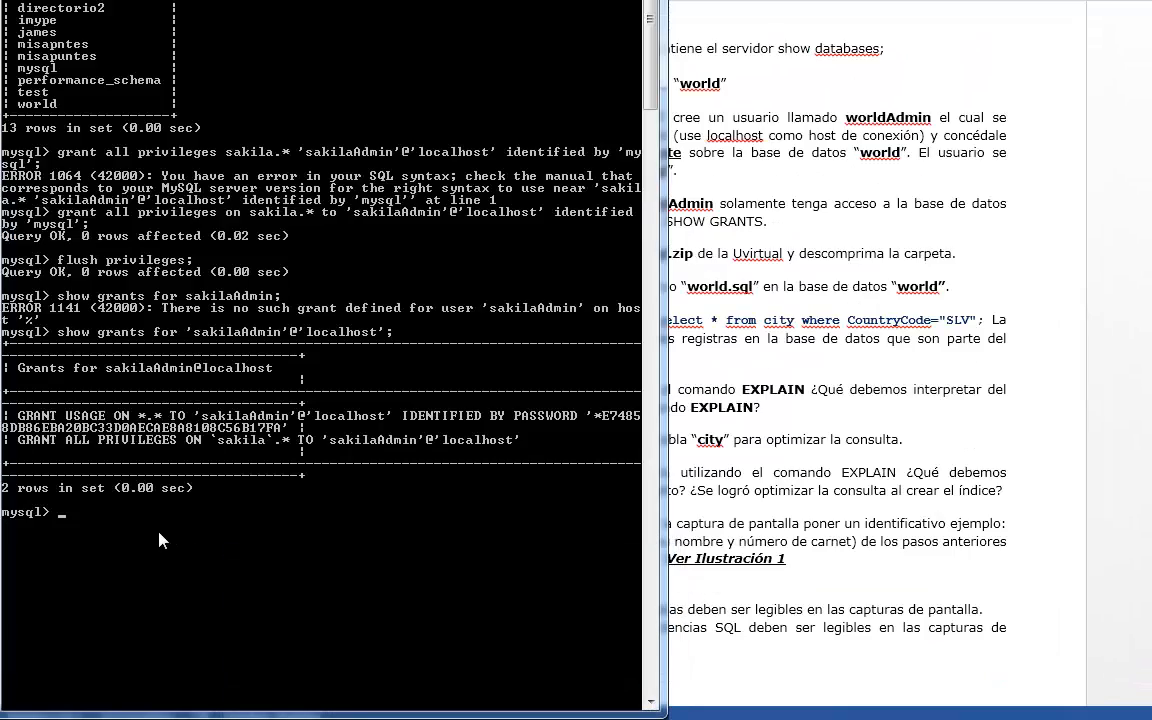
# - Try to describe the film table in the MySQL console with desc film; without selecting a database
pyautogui.write('show tables')
pyautogui.press('BackSpace')
pyautogui.press('BackSpace')
pyautogui.press('BackSpace')
pyautogui.press('BackSpace')
pyautogui.press('BackSpace')
pyautogui.press('BackSpace')
pyautogui.press('BackSpace')
pyautogui.press('BackSpace')
pyautogui.press('BackSpace')
pyautogui.press('BackSpace')
pyautogui.press('BackSpace')
pyautogui.write('s')
pyautogui.press('BackSpace')
pyautogui.write('desc film;')
pyautogui.press('Return')
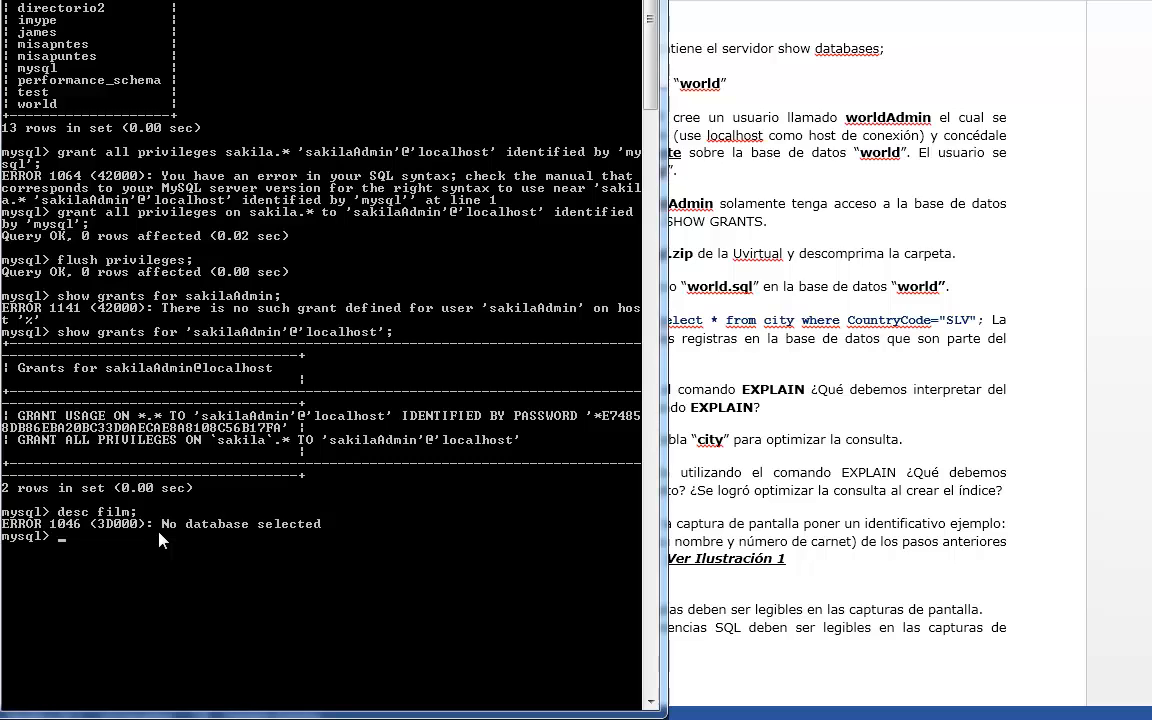
# - Select the sakila database with use sakila; and describe its film table with desc film;
pyautogui.press('Up')
pyautogui.press('BackSpace')
pyautogui.press('BackSpace')
pyautogui.press('BackSpace')
pyautogui.press('BackSpace')
pyautogui.press('BackSpace')
pyautogui.press('BackSpace')
pyautogui.press('BackSpace')
pyautogui.press('BackSpace')
pyautogui.press('BackSpace')
pyautogui.write('use sakil')
pyautogui.write(';')
pyautogui.press('Return')
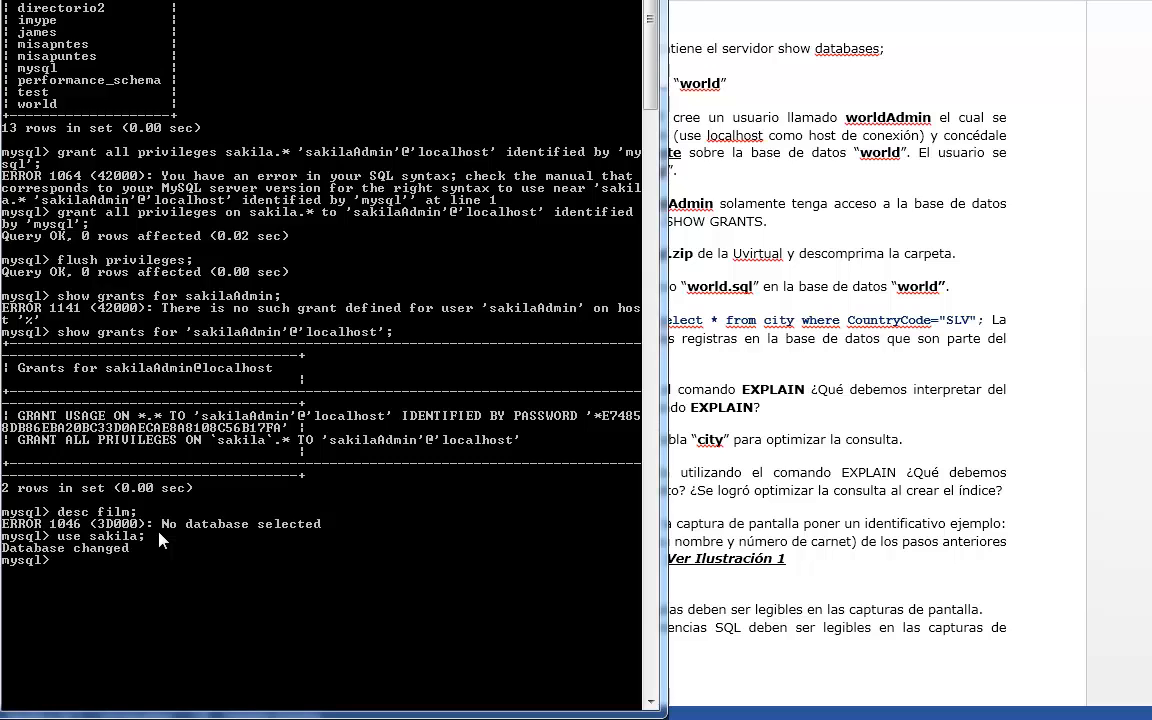
pyautogui.write('desc film;')
pyautogui.press('Return')
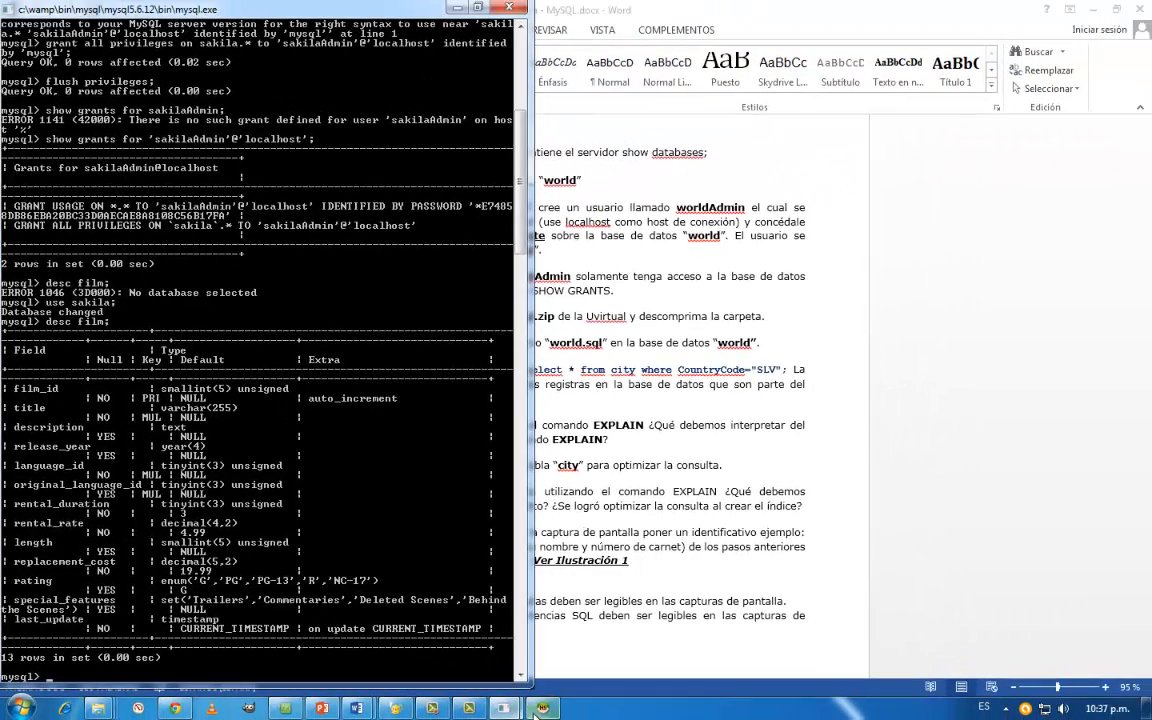
# - Switch to HeidiSQL and try to run the use imype, desc backup and show create table backup queries as sakilaAdmin
pyautogui.click(551, 710)
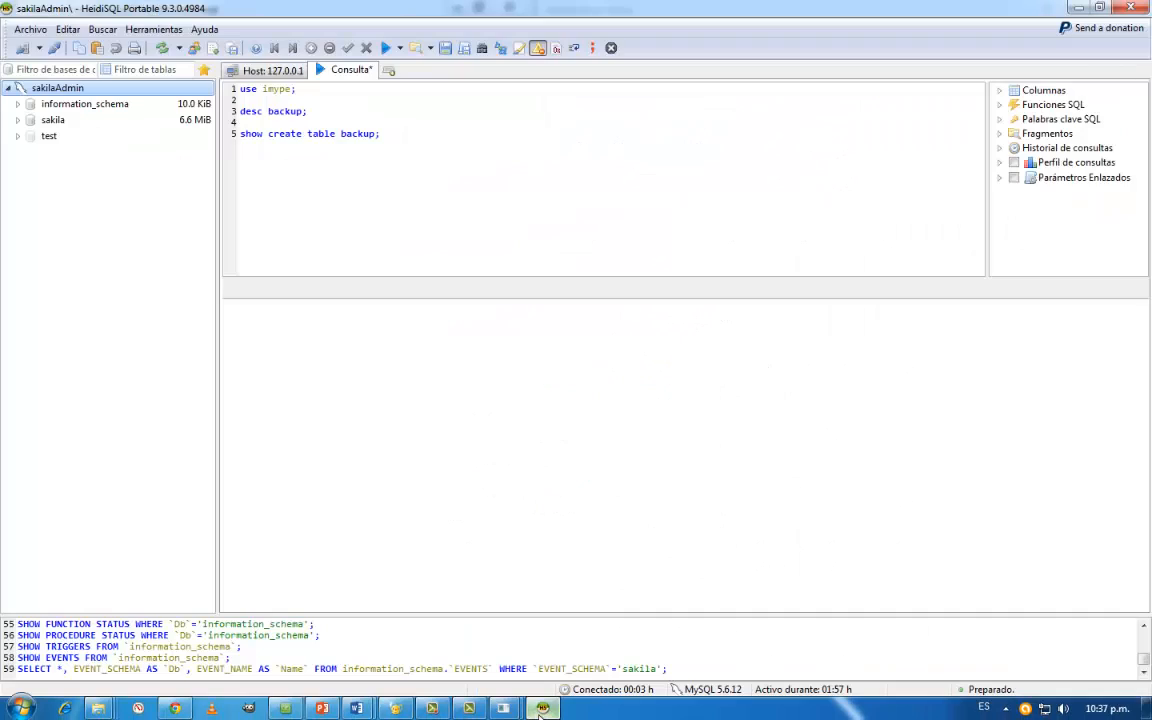
pyautogui.click(393, 139)
pyautogui.moveTo(380, 136); pyautogui.dragTo(232, 70)
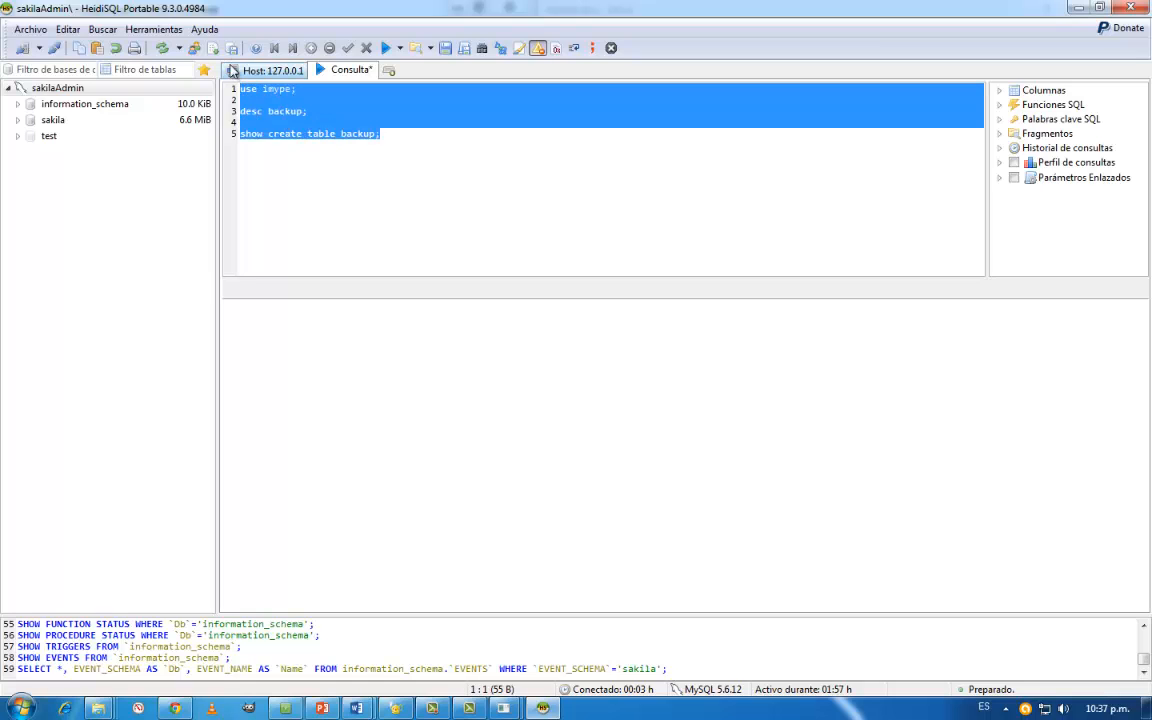
pyautogui.click(279, 155)
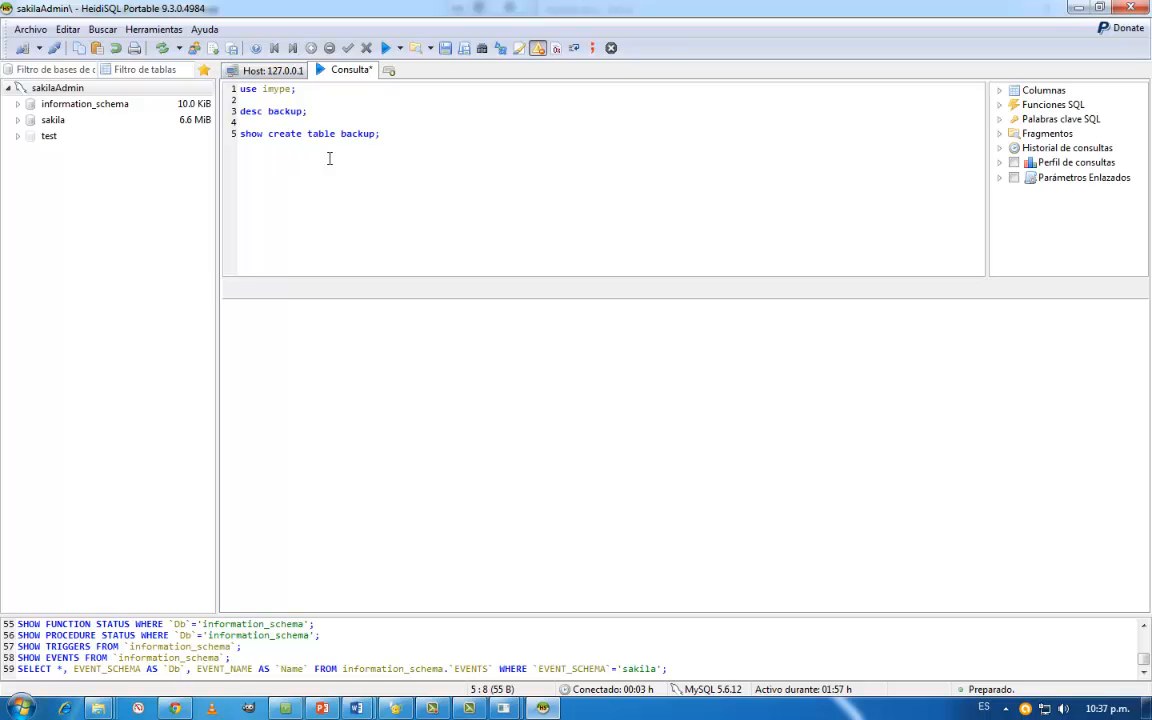
pyautogui.moveTo(403, 141); pyautogui.dragTo(164, 75)
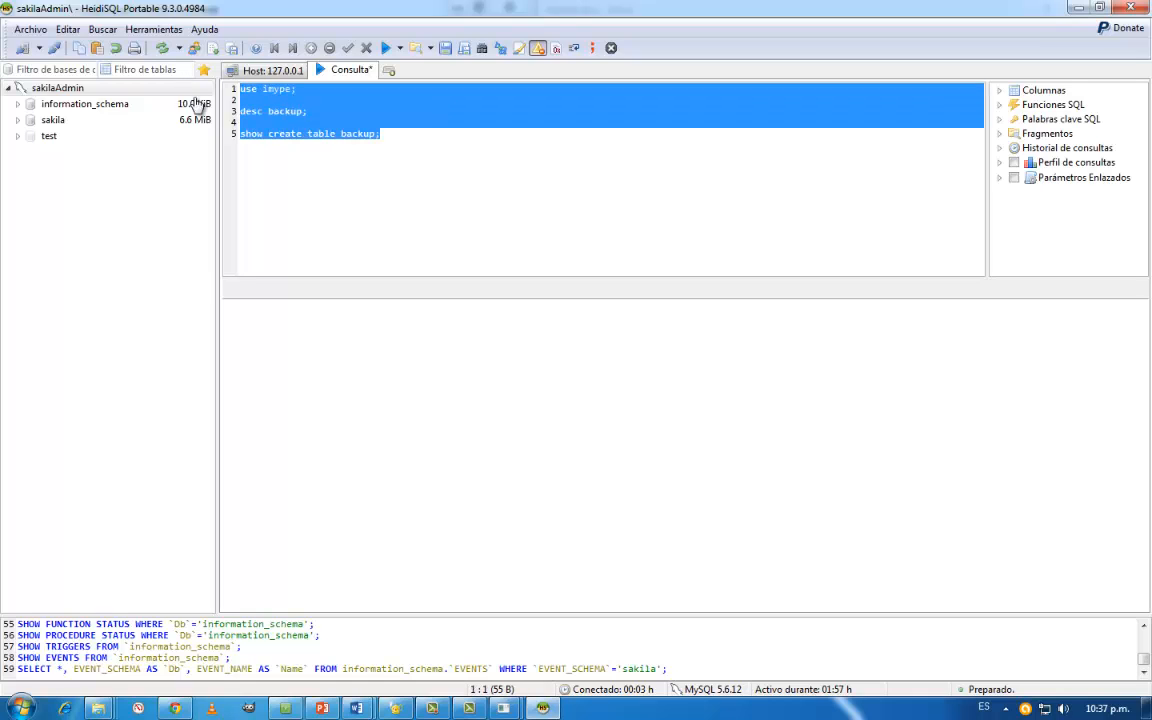
pyautogui.click(246, 169)
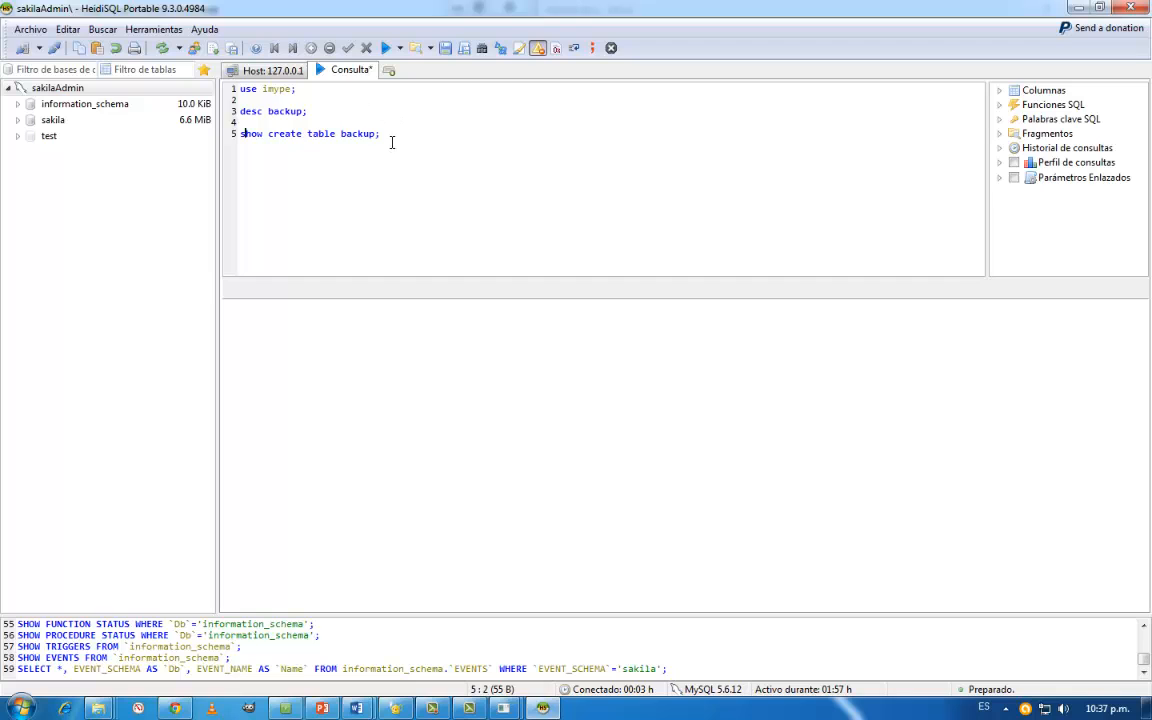
pyautogui.moveTo(391, 142); pyautogui.dragTo(206, 82)
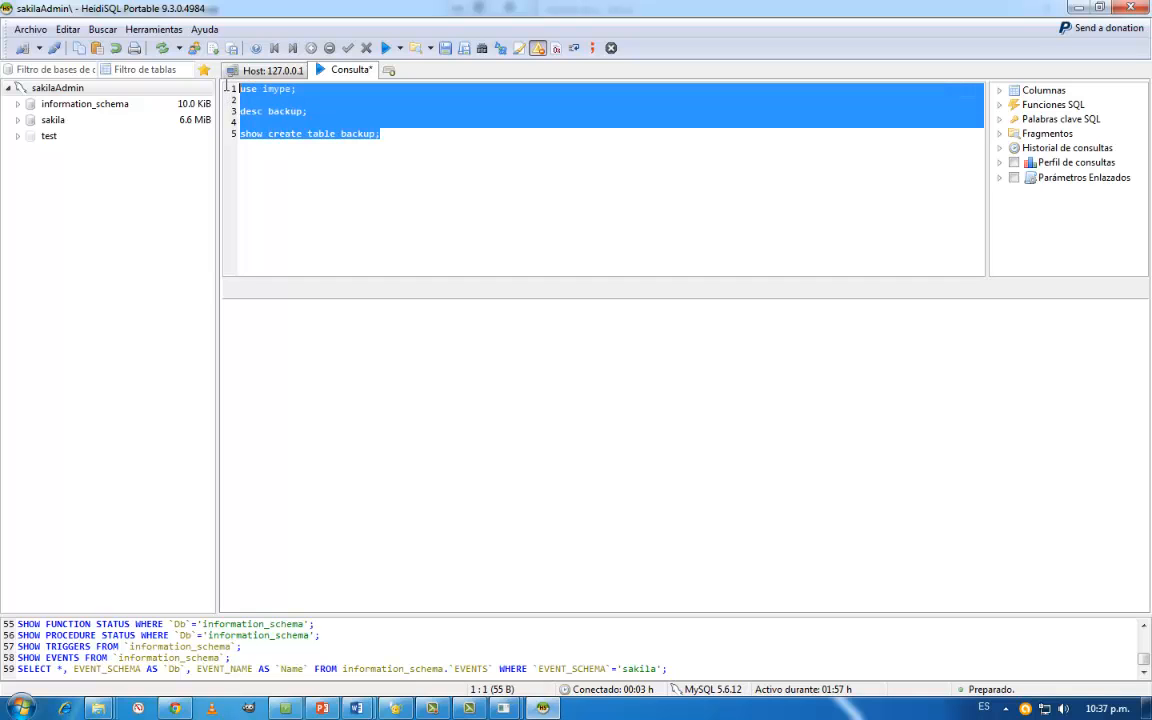
pyautogui.click(386, 49)
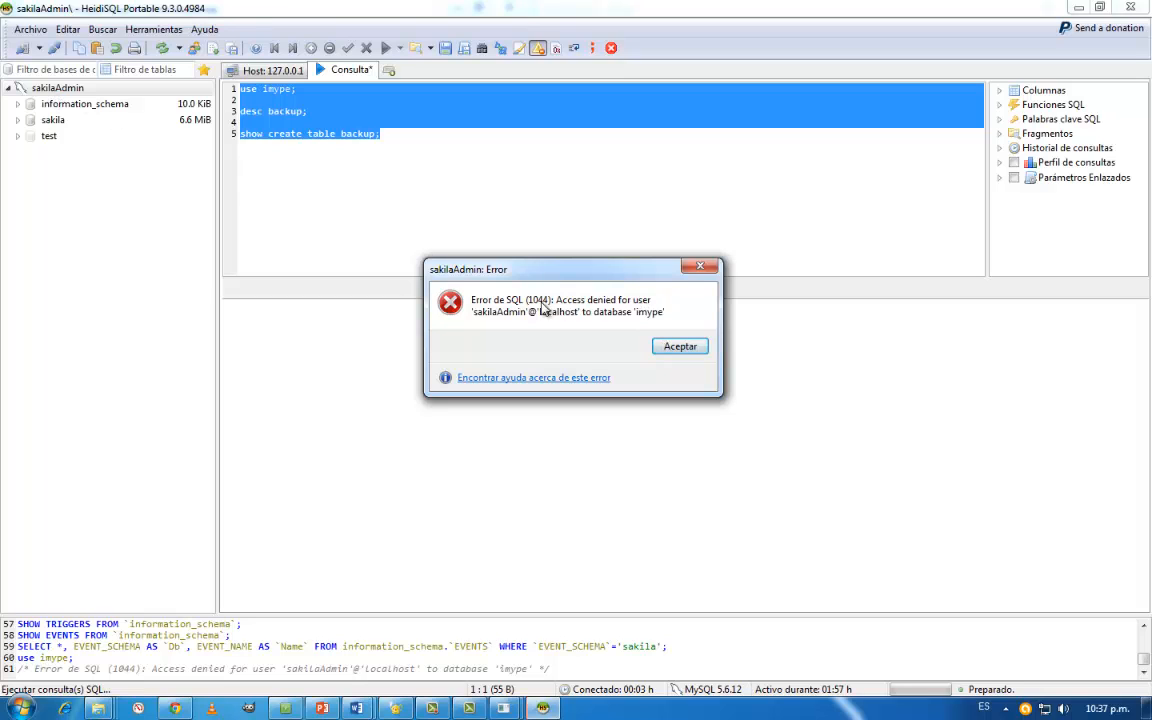
pyautogui.click(680, 346)
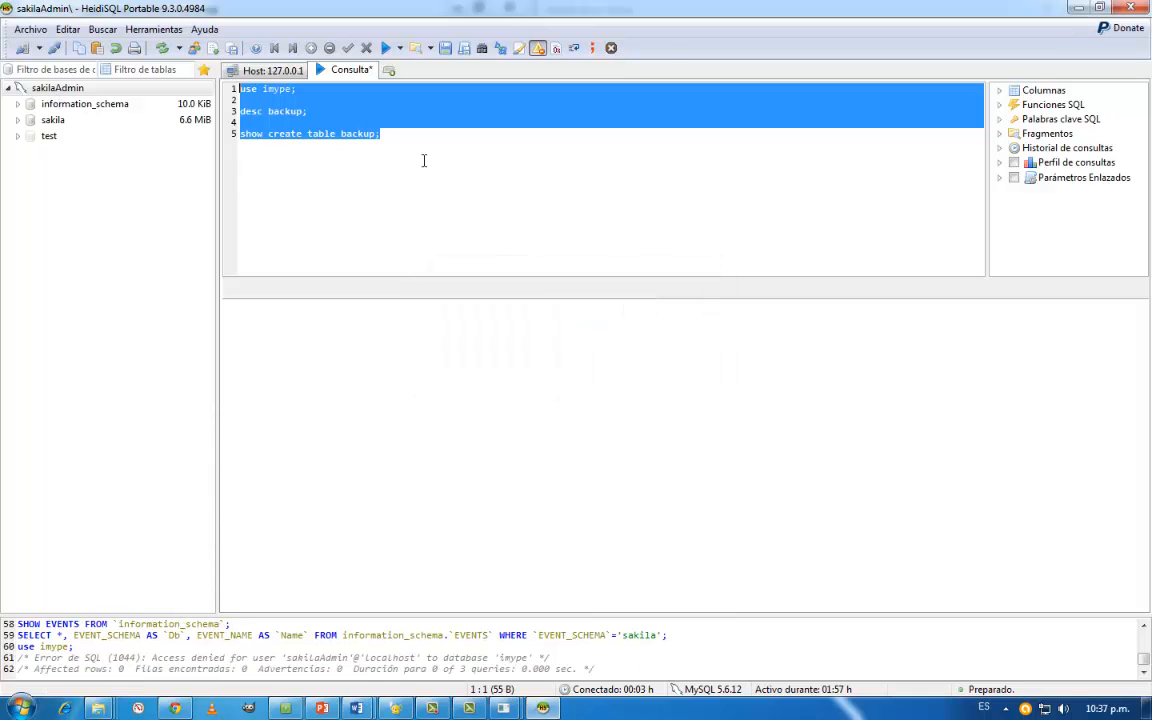
# - Change the script's database to sakila with use sakila; and replace the desc backup query with show tables;
pyautogui.doubleClick(265, 89)
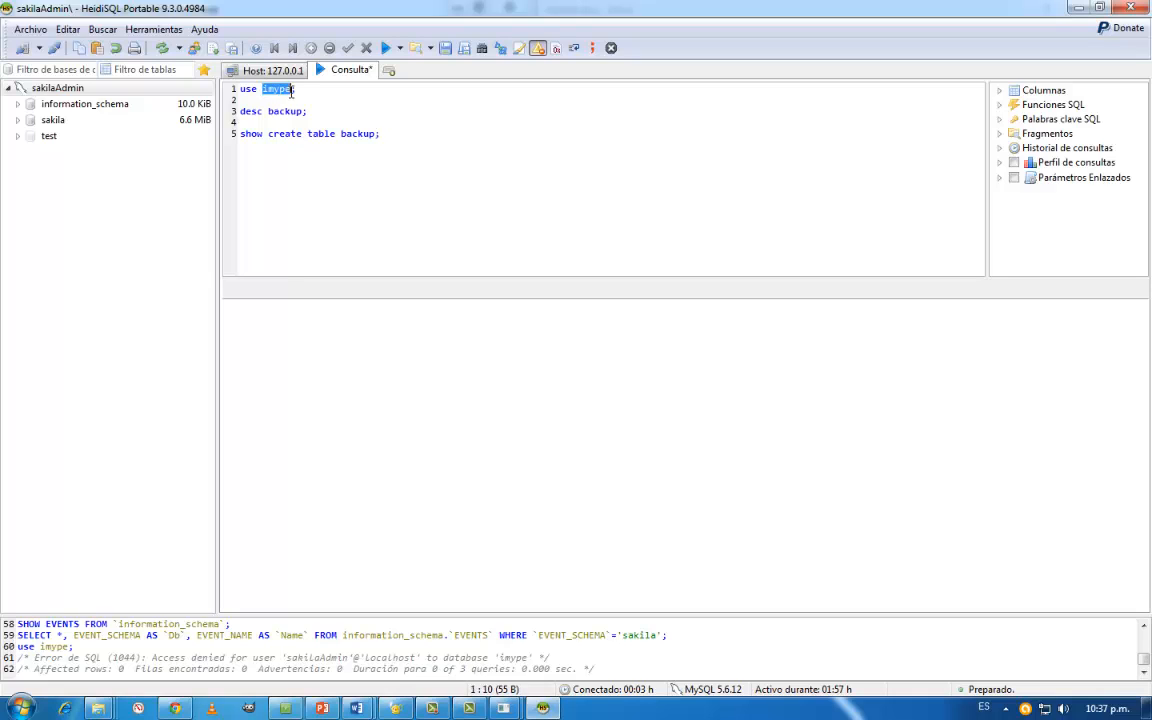
pyautogui.write('sakila')
pyautogui.press('Down')
pyautogui.press('Down')
pyautogui.press('Right')
pyautogui.hotkey('shift', 'Left')
pyautogui.hotkey('shift', 'Left')
pyautogui.hotkey('shift', 'Left')
pyautogui.hotkey('shift', 'Left')
pyautogui.hotkey('shift', 'Left')
pyautogui.hotkey('shift', 'Left')
pyautogui.hotkey('shift', 'Left')
pyautogui.hotkey('shift', 'Left')
pyautogui.hotkey('shift', 'Left')
pyautogui.hotkey('shift', 'Left')
pyautogui.hotkey('shift', 'Left')
pyautogui.write('show tables')
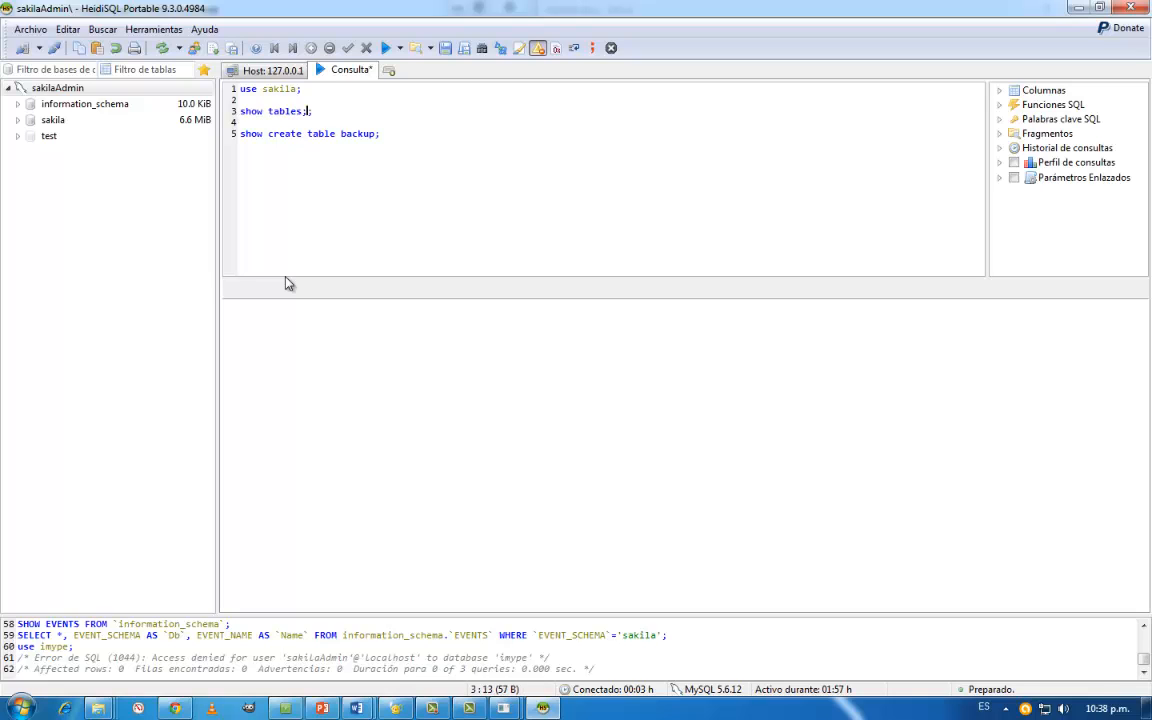
# - Replace the show create table backup query with desc film;
pyautogui.press('Down')
pyautogui.press('Down')
pyautogui.press('Home')
pyautogui.hotkey('shift', 'End')
pyautogui.press('BackSpace')
pyautogui.write('desc films;')
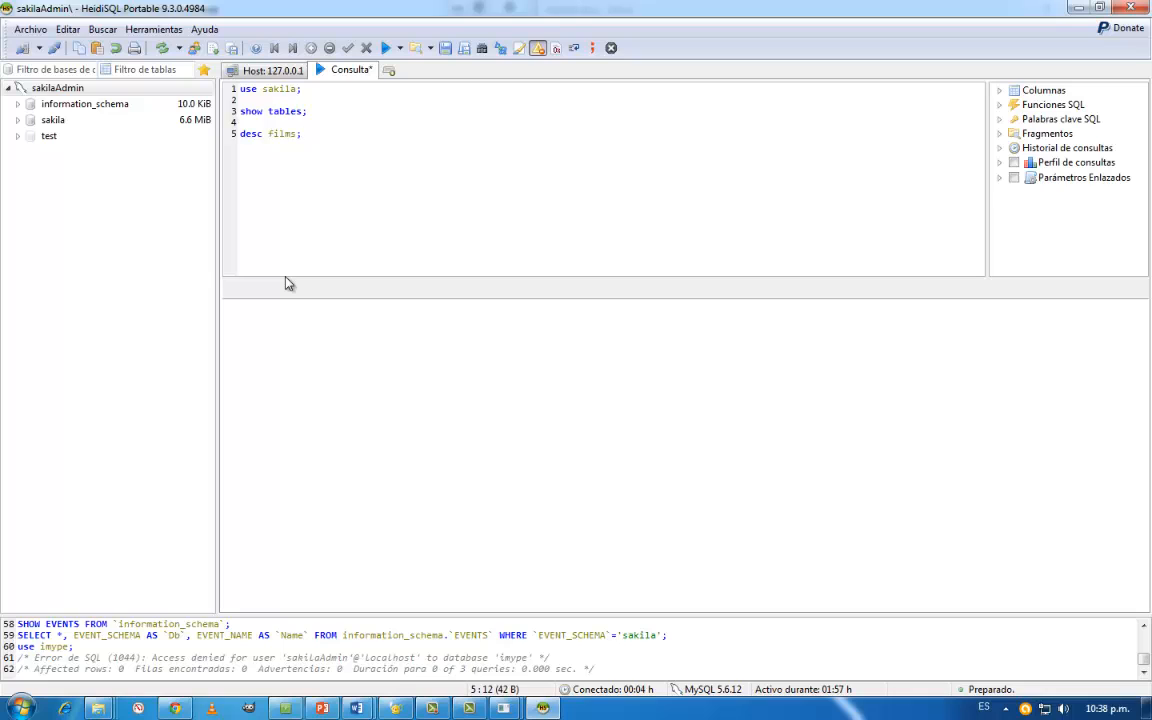
pyautogui.press('Left')
pyautogui.press('BackSpace')
pyautogui.press('End')
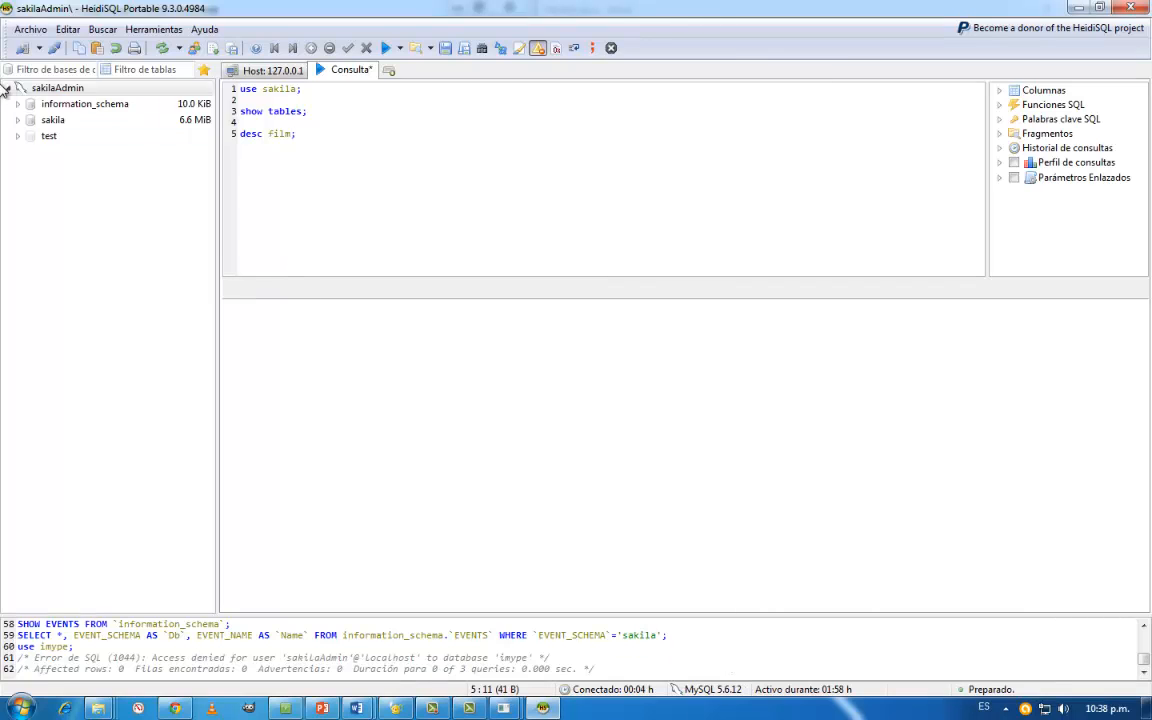
# - Run the whole sakila script and view the column description returned for the film table
pyautogui.moveTo(297, 133); pyautogui.dragTo(213, 88)
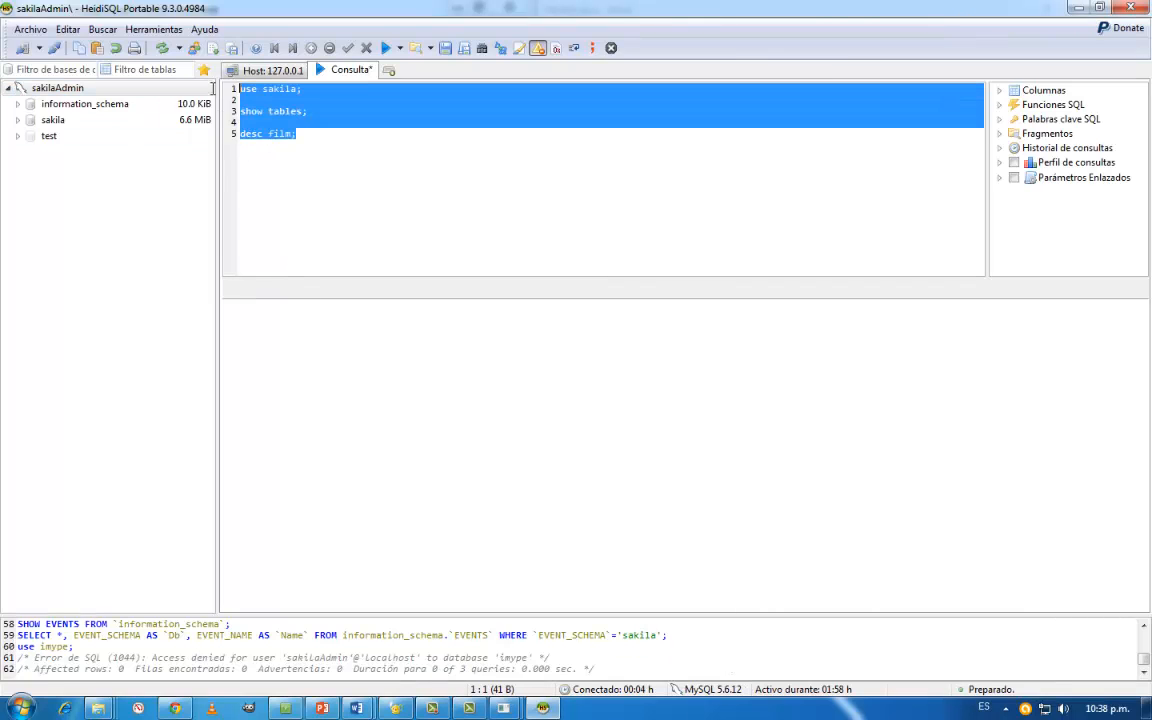
pyautogui.click(386, 50)
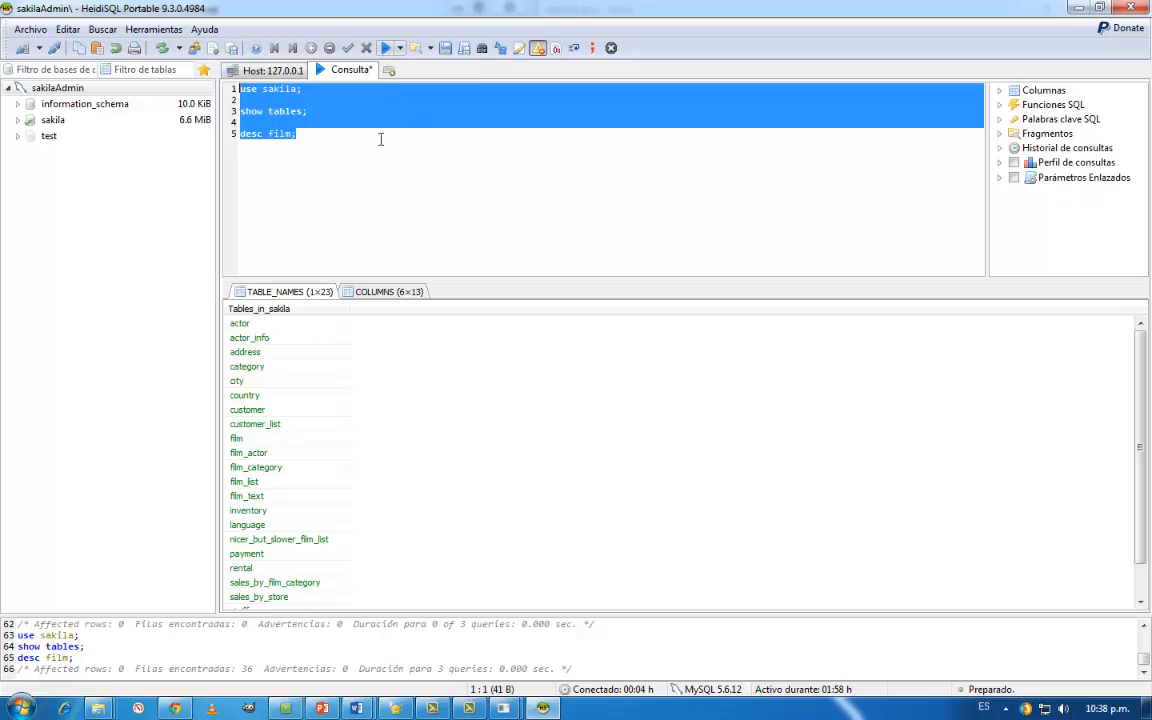
pyautogui.click(296, 136)
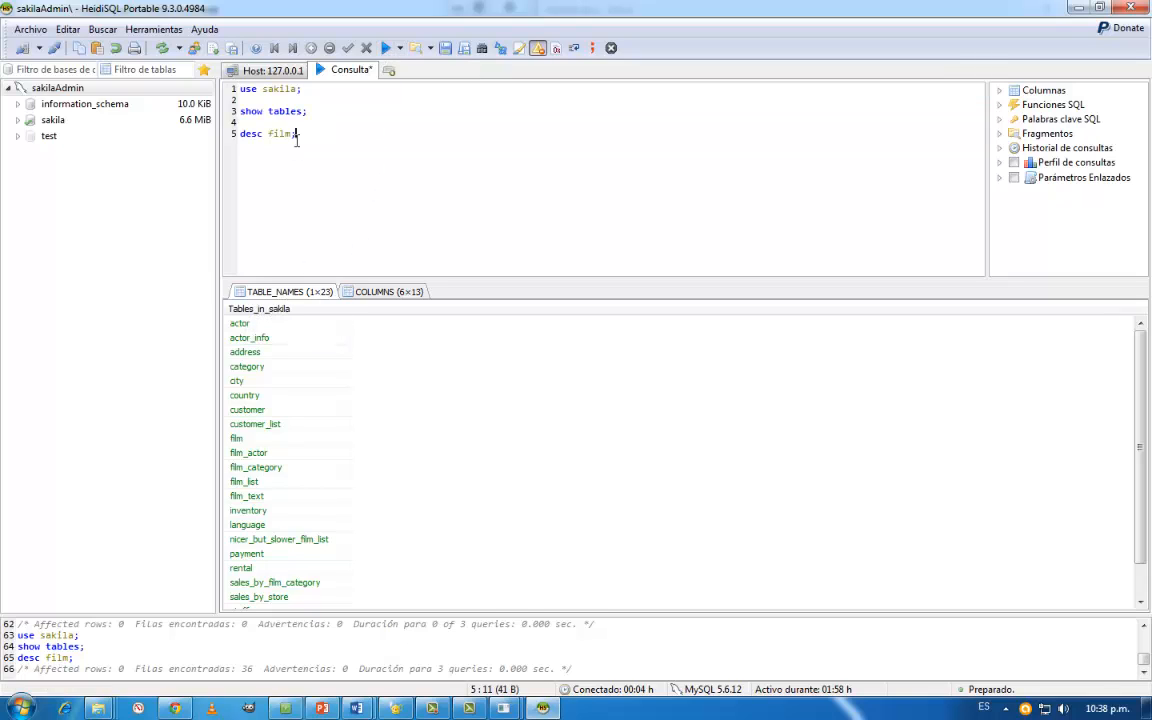
pyautogui.click(284, 110)
pyautogui.click(303, 178)
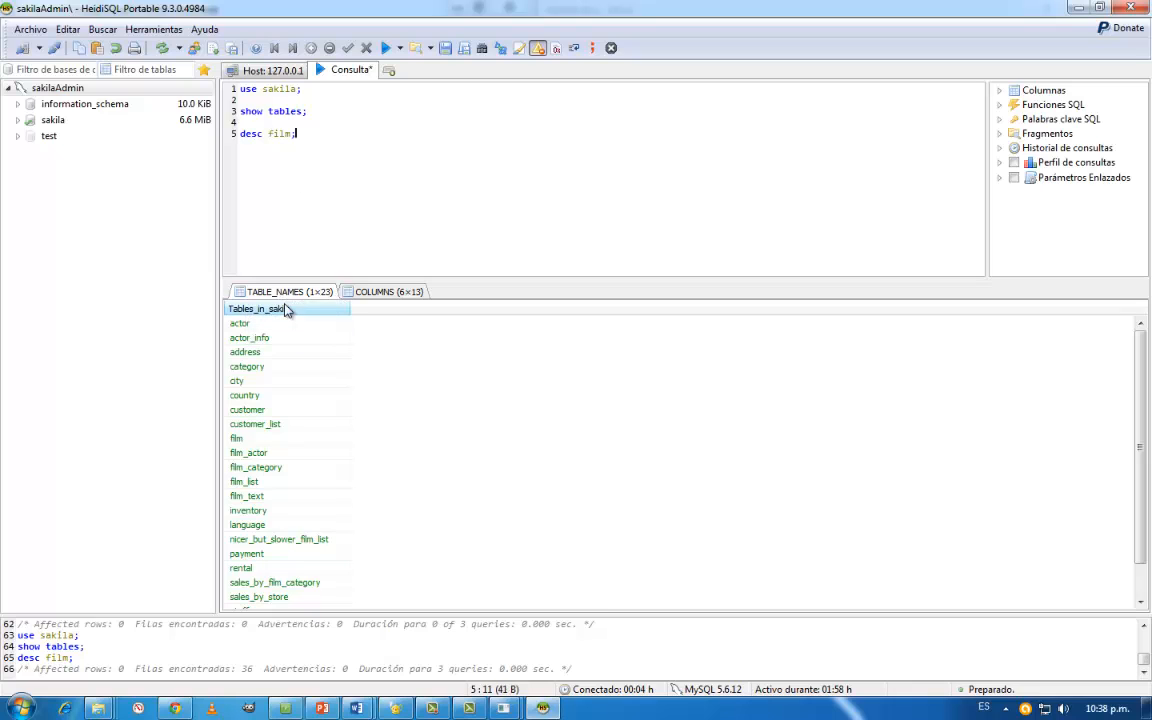
pyautogui.click(376, 291)
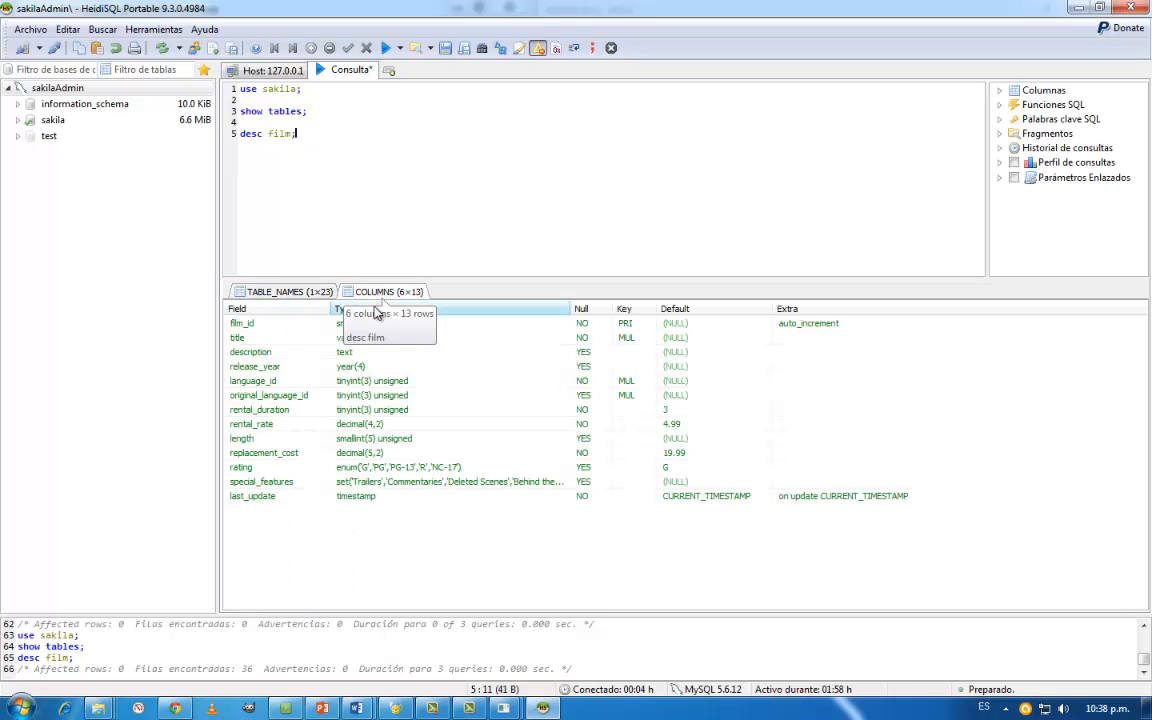
pyautogui.moveTo(268, 133); pyautogui.dragTo(297, 133)
pyautogui.click(358, 164)
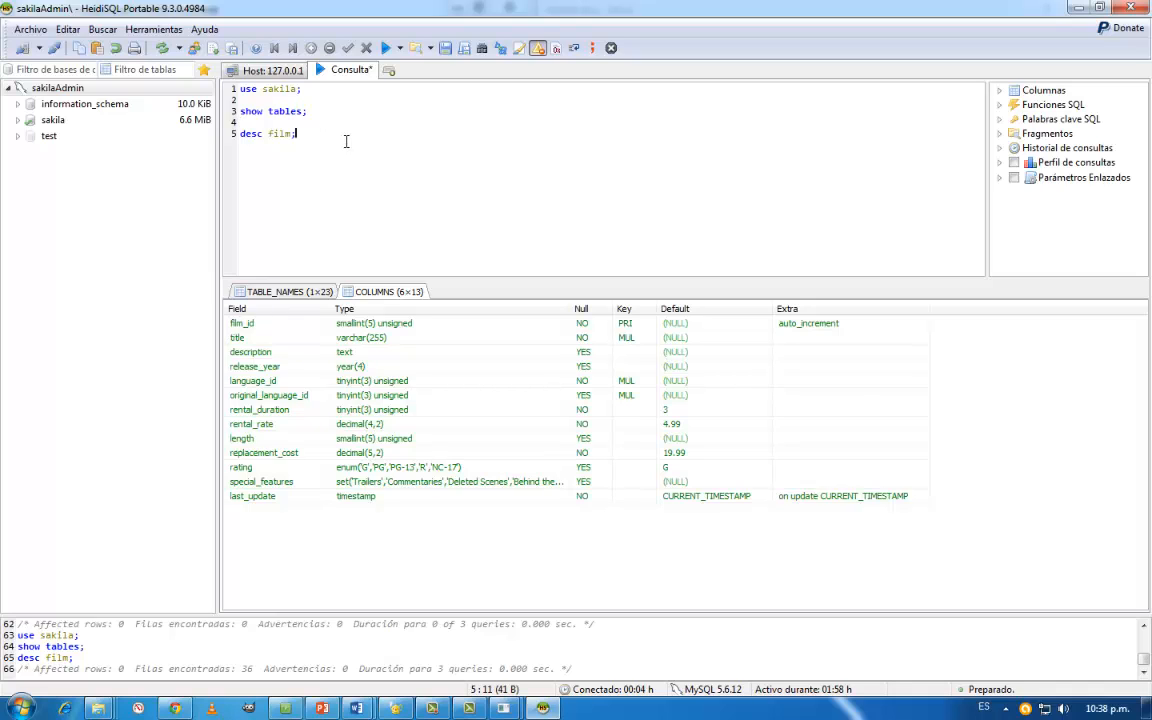
# - Add the query show indexes from film; to the script, run it and open the index results
pyautogui.press('Return')
pyautogui.press('Return')
pyautogui.write('show')
pyautogui.write('index')
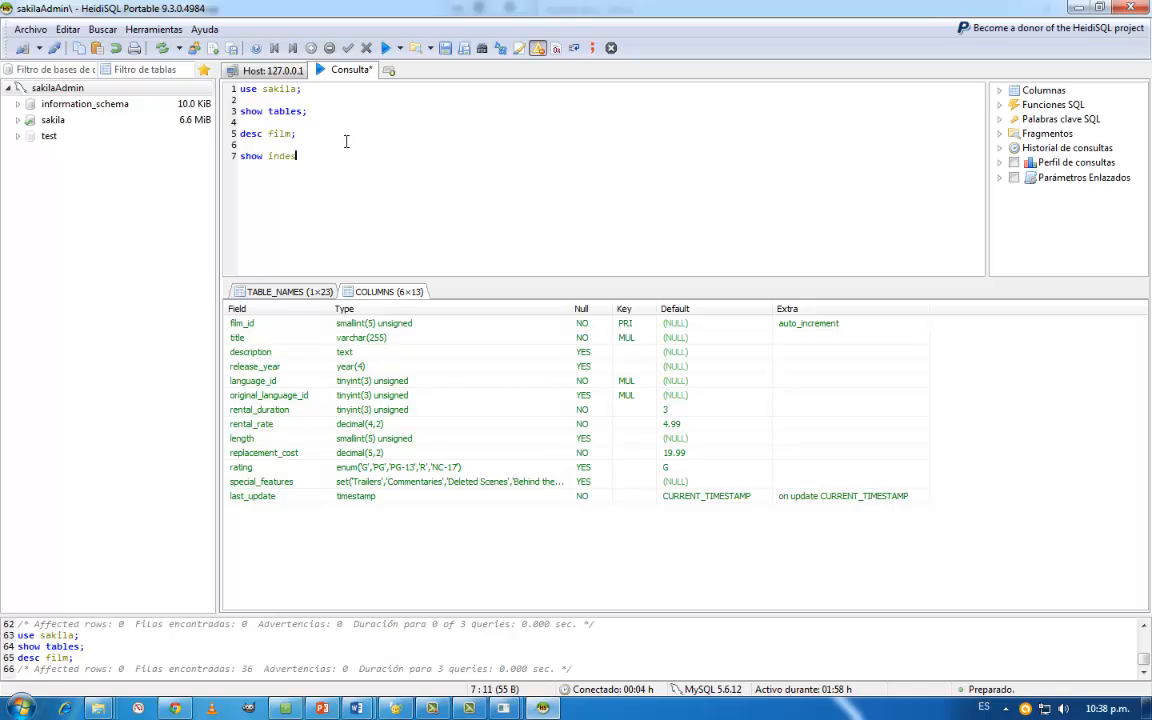
pyautogui.write('xes from film;')
pyautogui.click(387, 57)
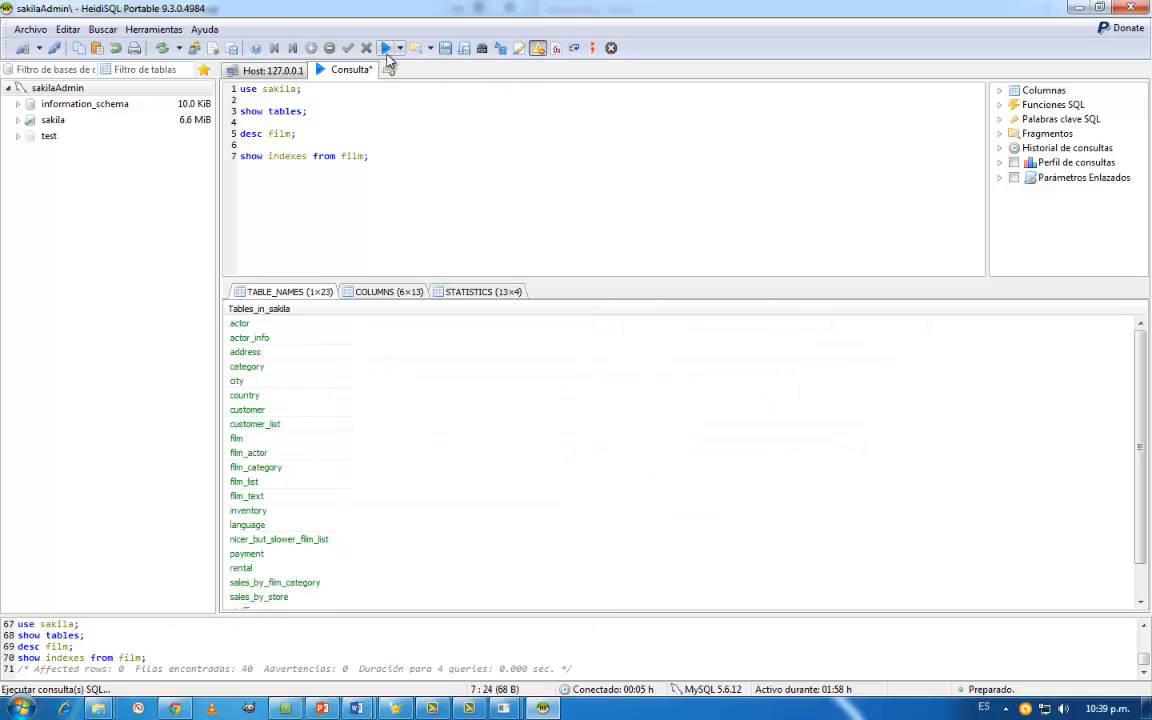
pyautogui.click(462, 292)
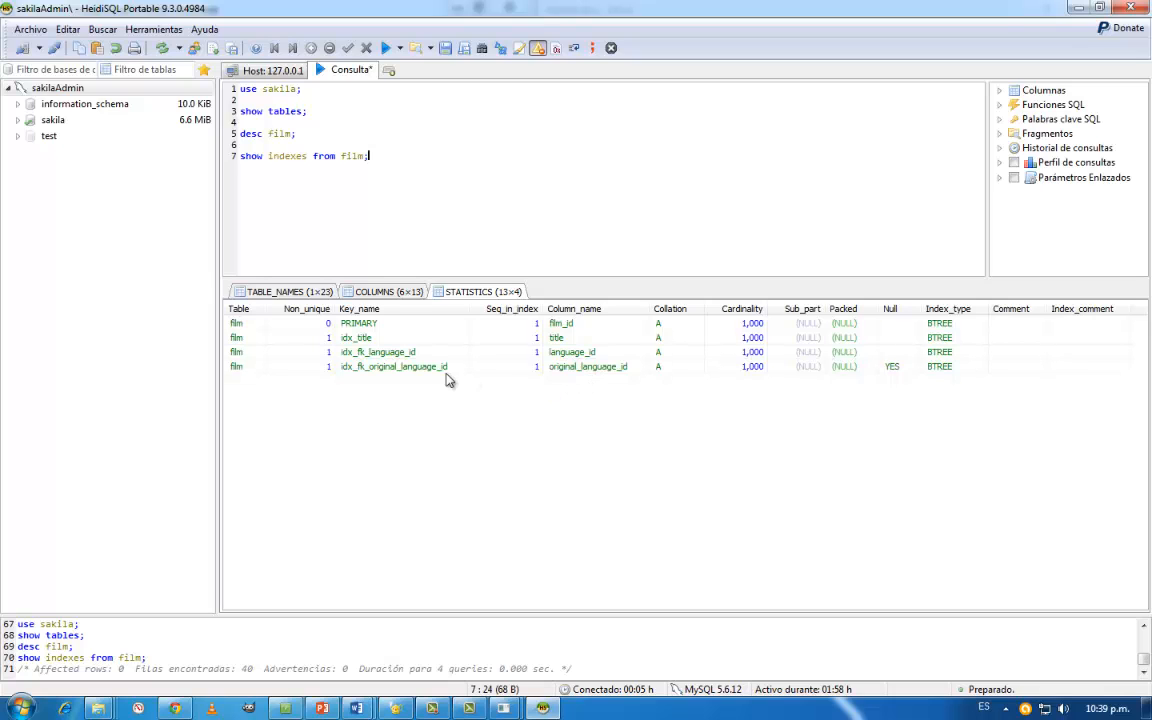
# - Examine the film table's indexes and the columns they cover, from PRIMARY to idx_fk_original_language_id, and go back to the column description
pyautogui.click(362, 325)
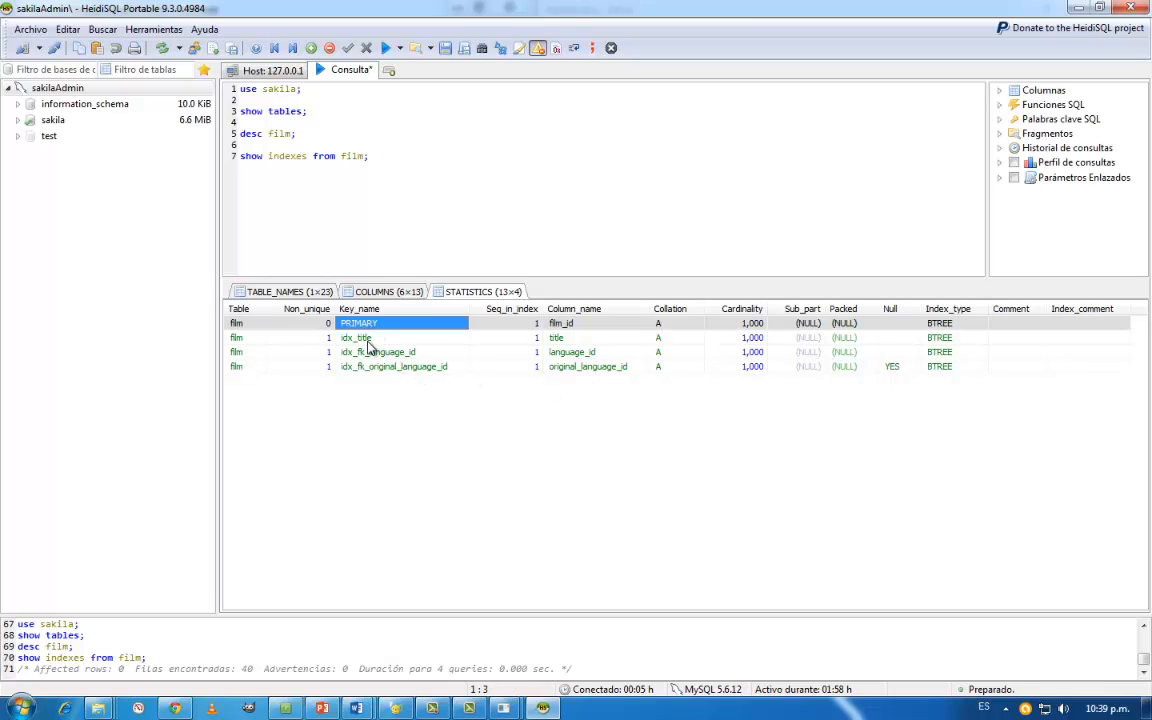
pyautogui.click(369, 338)
pyautogui.click(372, 353)
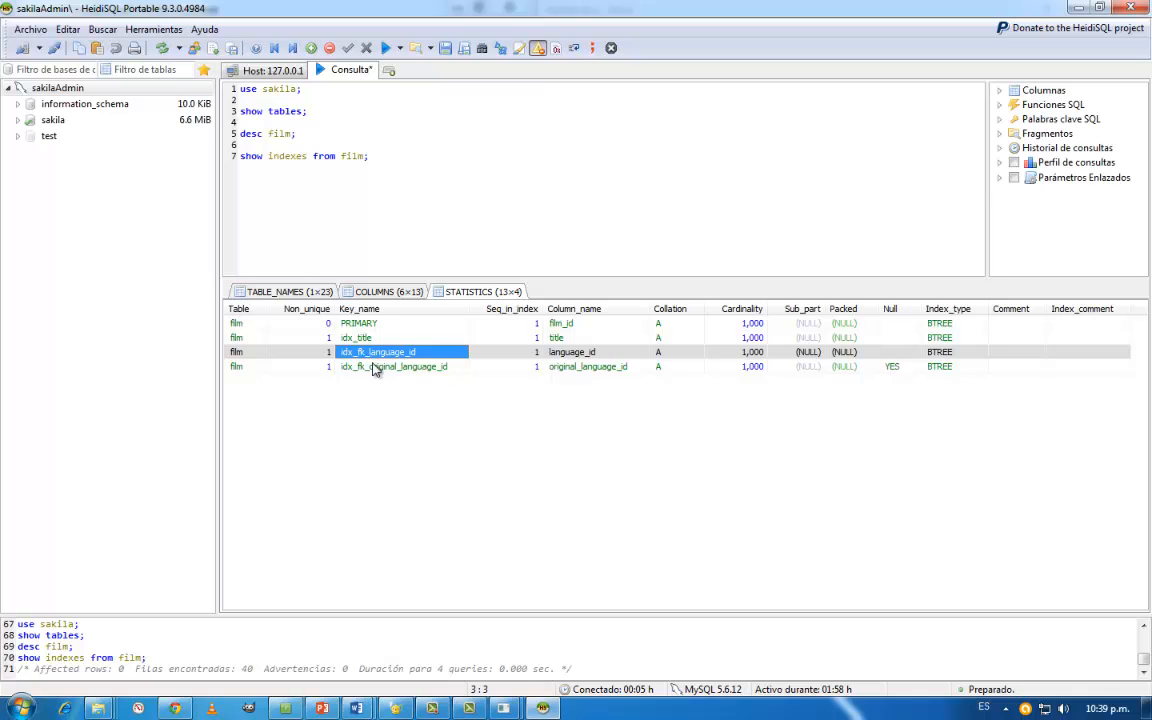
pyautogui.click(375, 367)
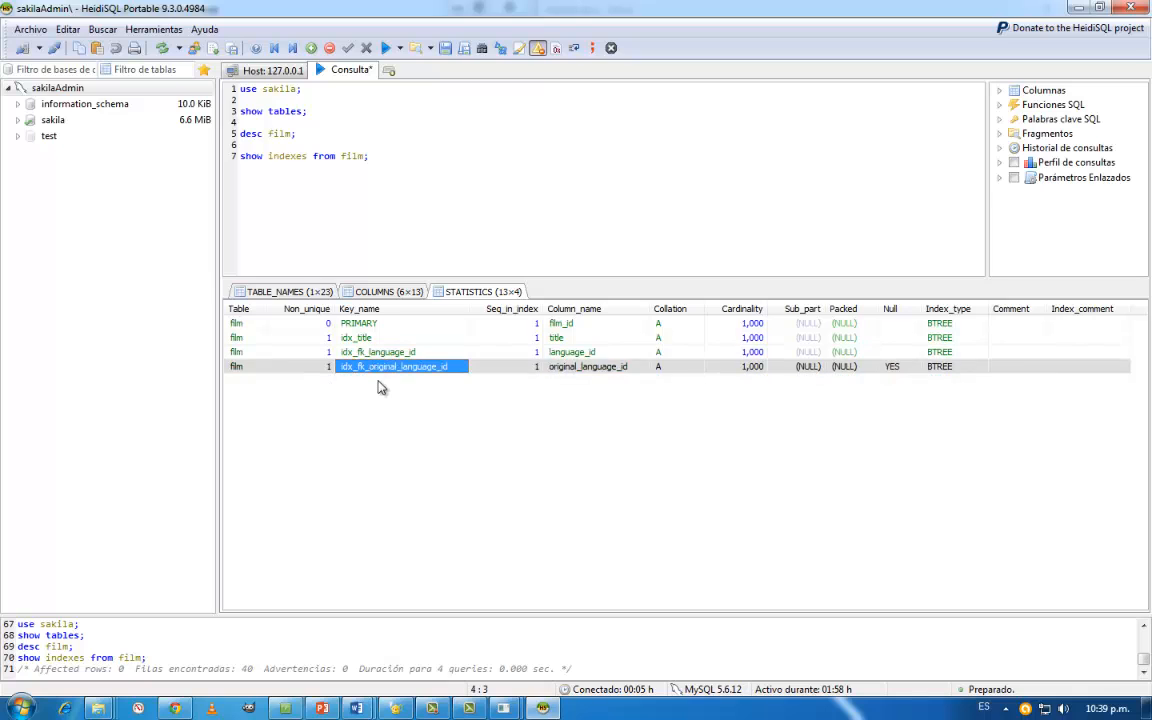
pyautogui.click(371, 327)
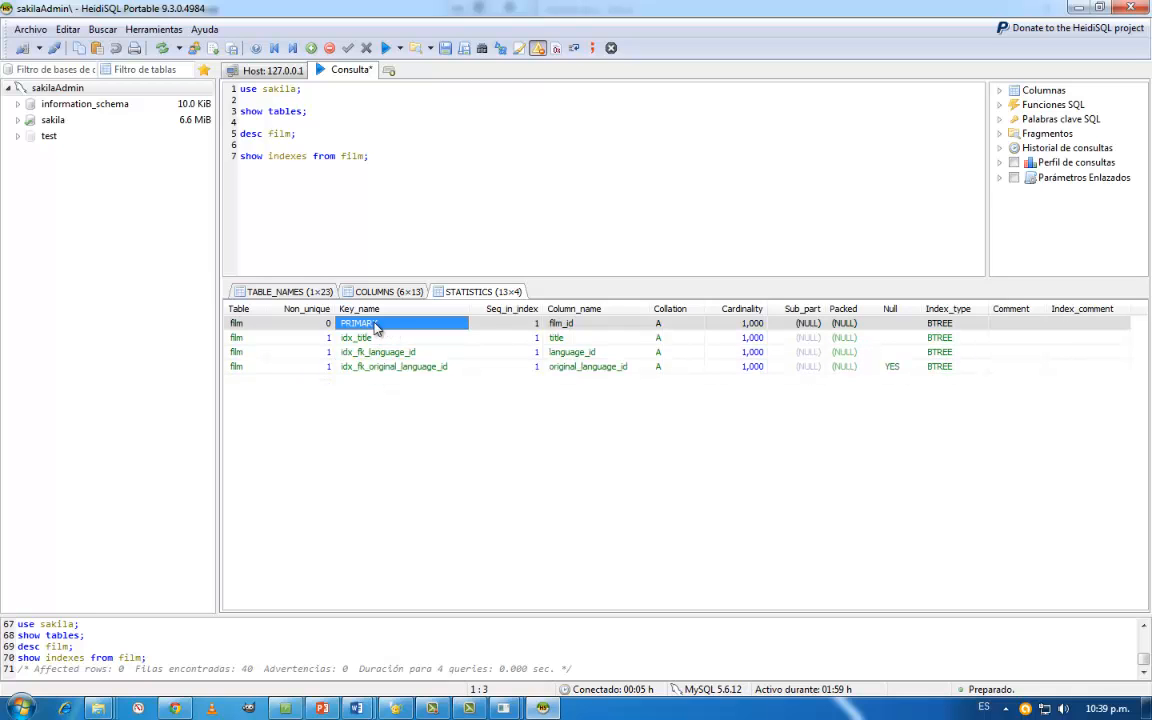
pyautogui.click(570, 326)
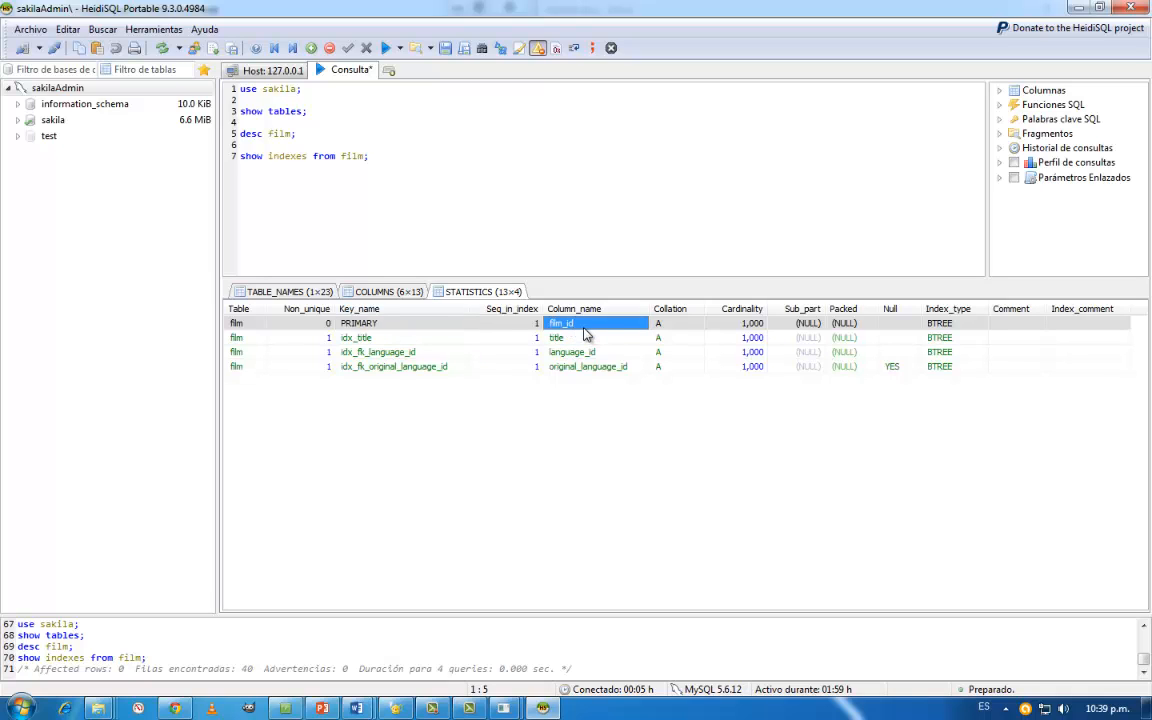
pyautogui.click(394, 338)
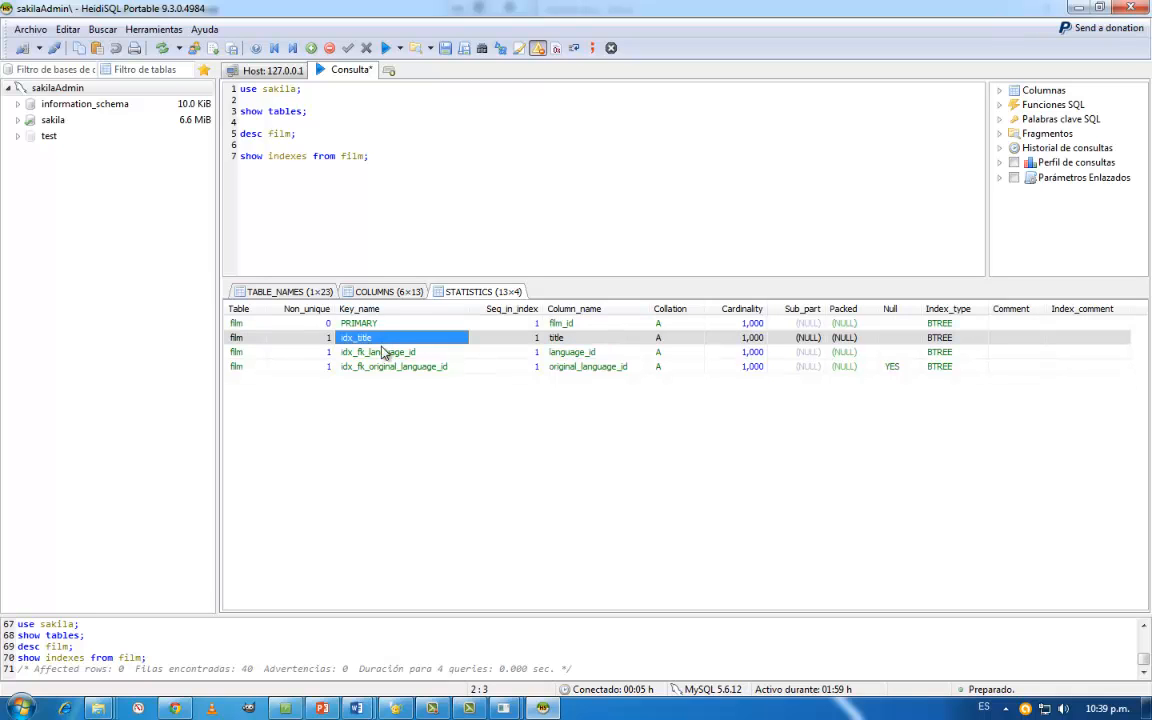
pyautogui.click(556, 340)
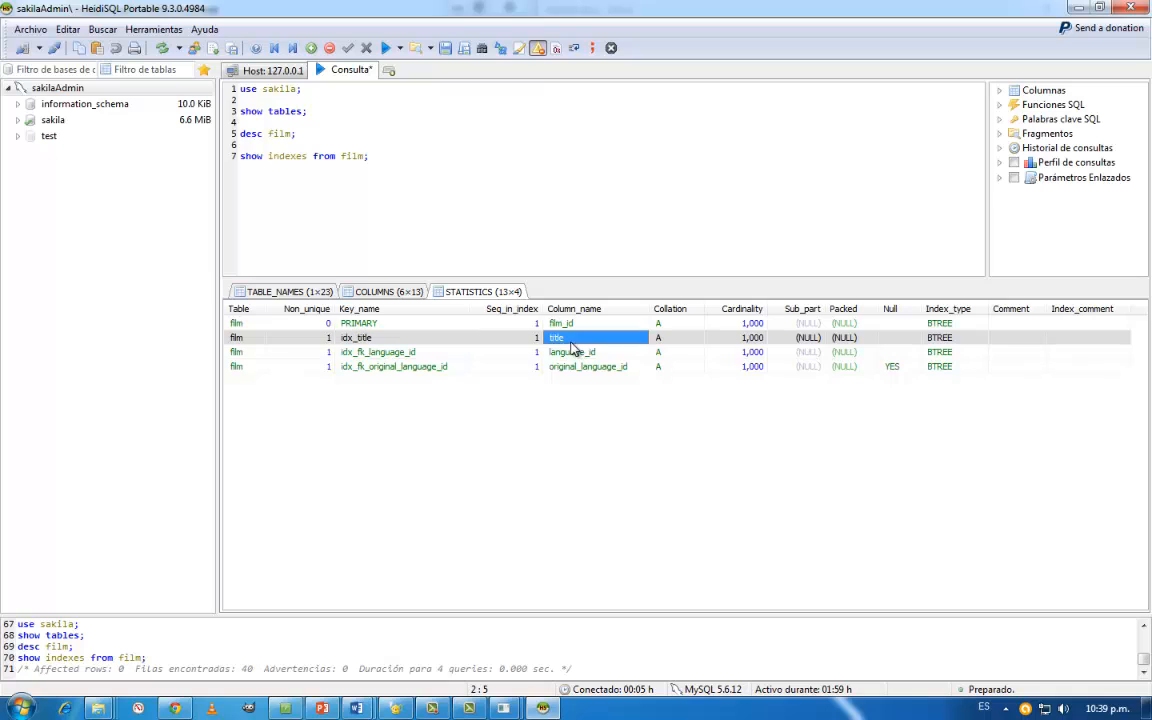
pyautogui.click(382, 355)
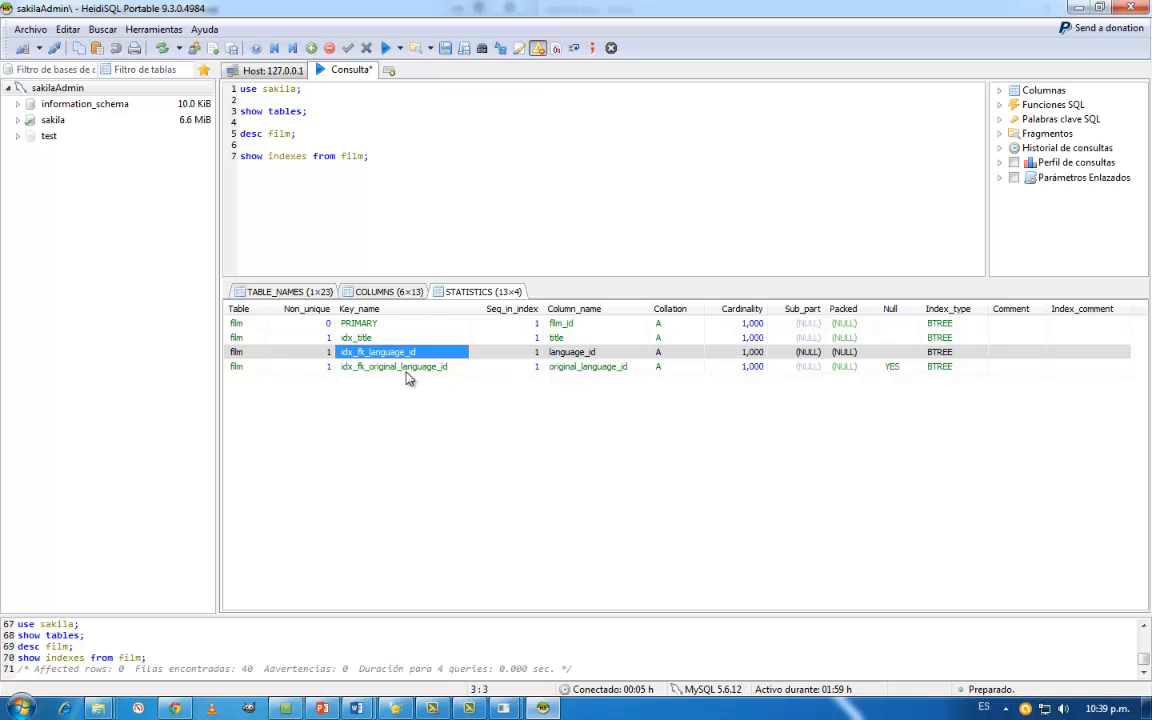
pyautogui.click(407, 368)
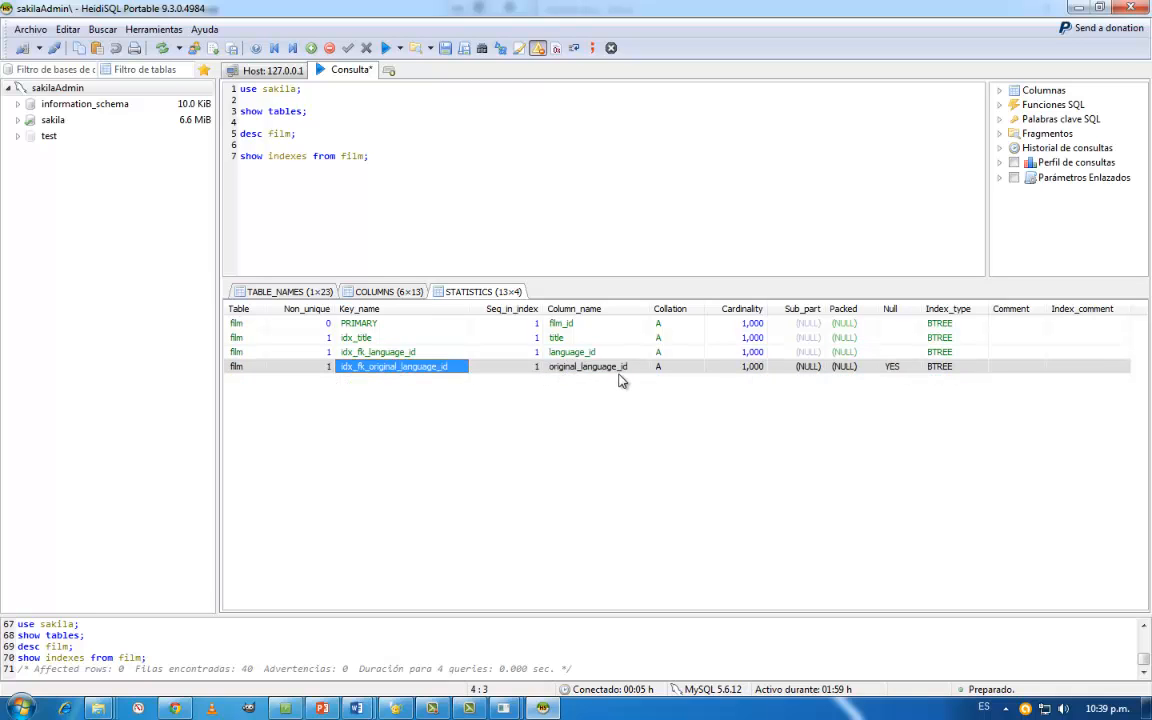
pyautogui.click(385, 291)
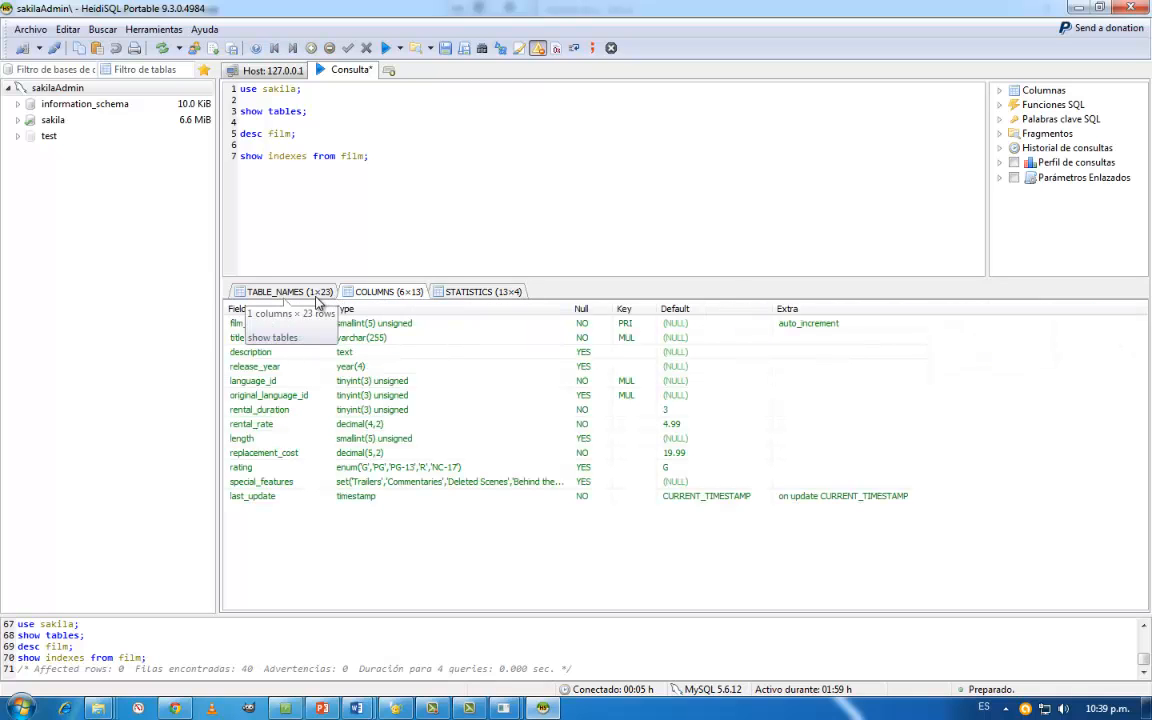
# - Add the query select * from film limt 20; to the end of the script and try to run it
pyautogui.click(413, 156)
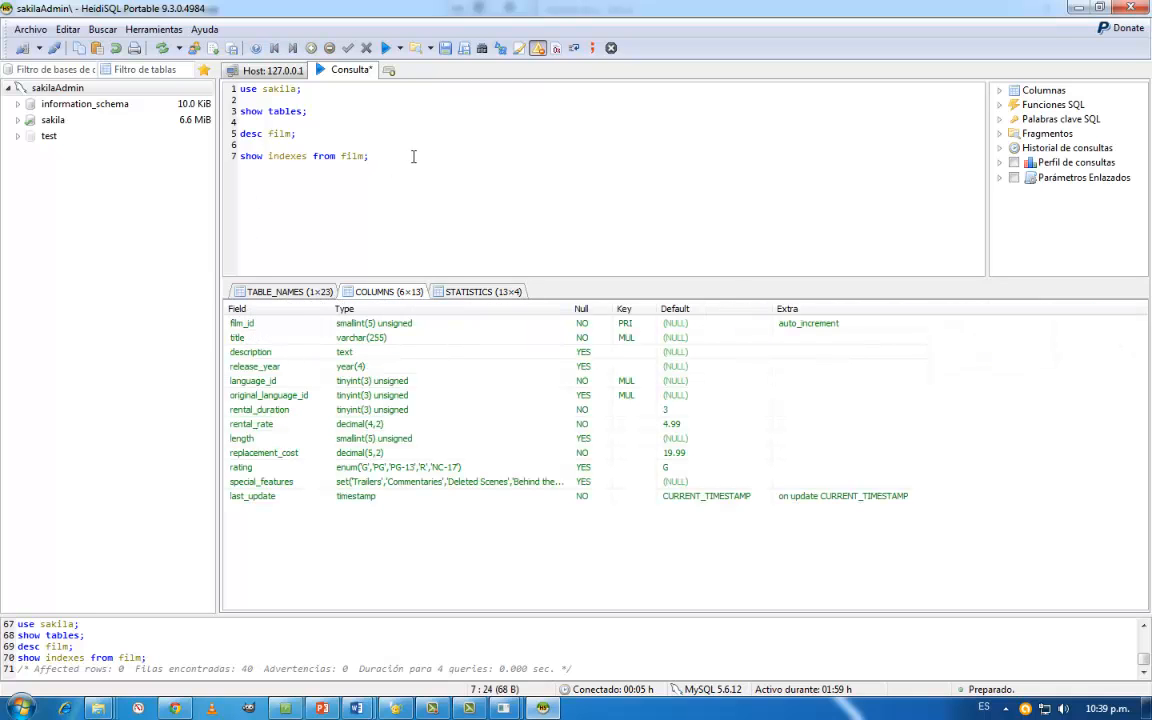
pyautogui.press('Return')
pyautogui.press('Return')
pyautogui.write('select * from films')
pyautogui.press('BackSpace')
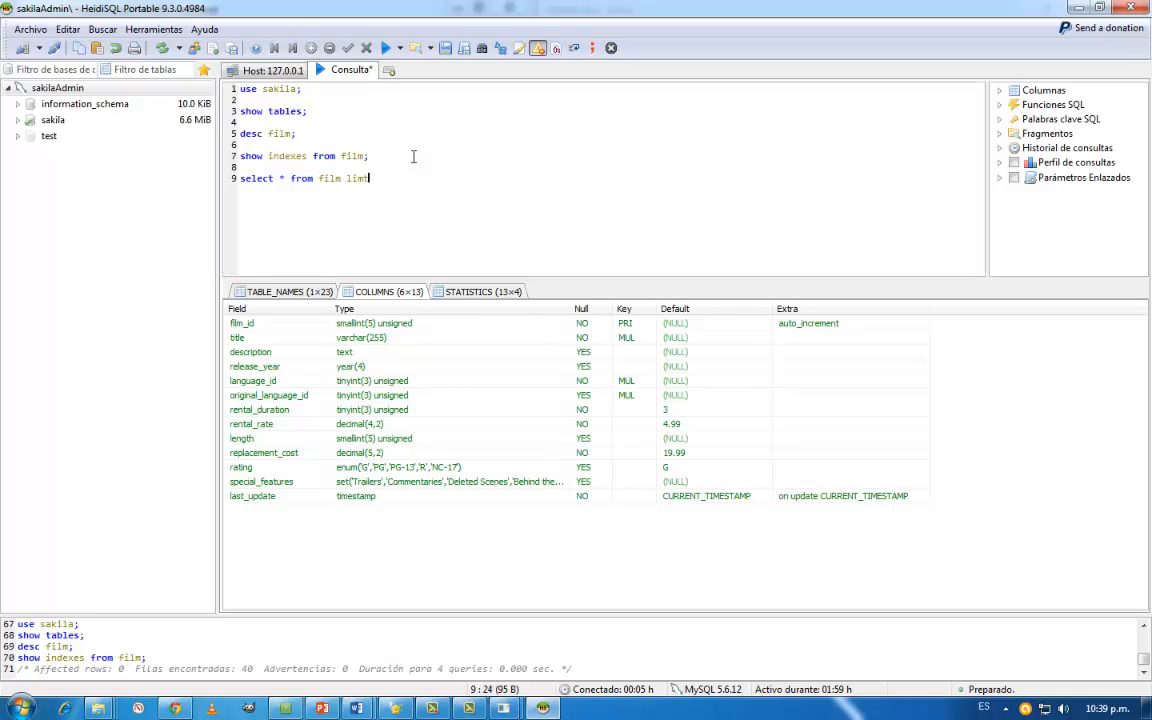
pyautogui.write('limt 20;')
pyautogui.moveTo(392, 178); pyautogui.dragTo(239, 178)
pyautogui.click(385, 48)
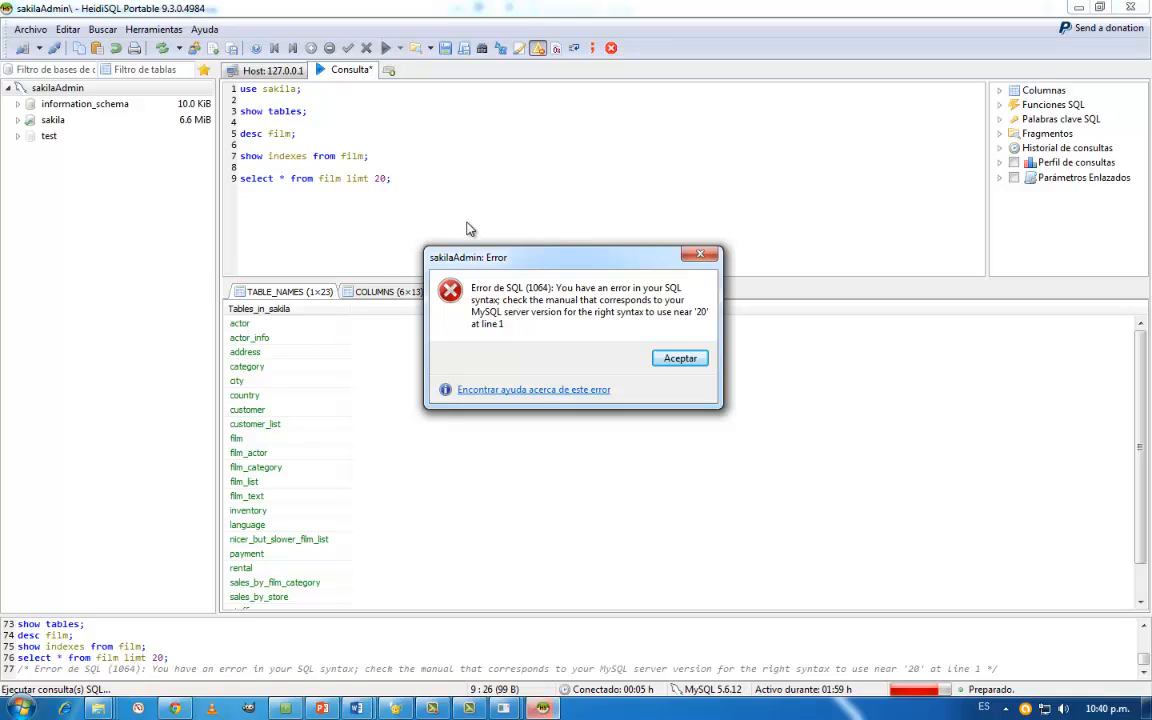
pyautogui.click(675, 365)
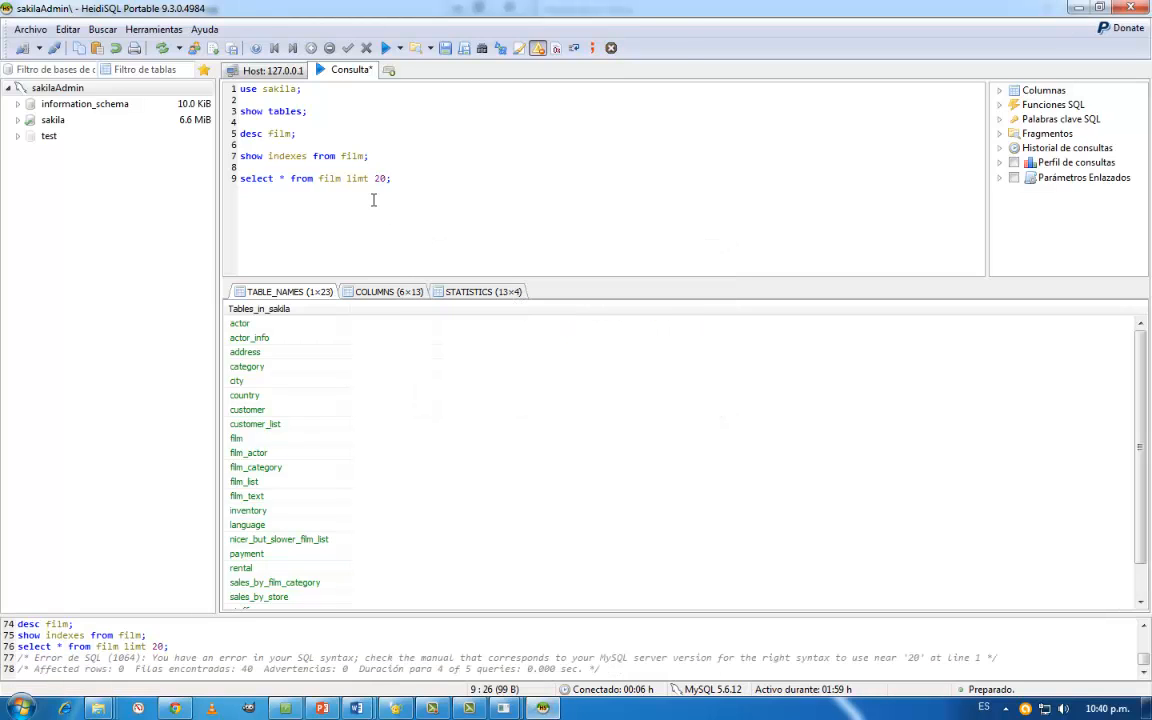
# - Correct limt to limit in the film query, rerun the whole script and view the returned film rows through the rating column
pyautogui.click(366, 179)
pyautogui.write('i')
pyautogui.moveTo(397, 179); pyautogui.dragTo(240, 88)
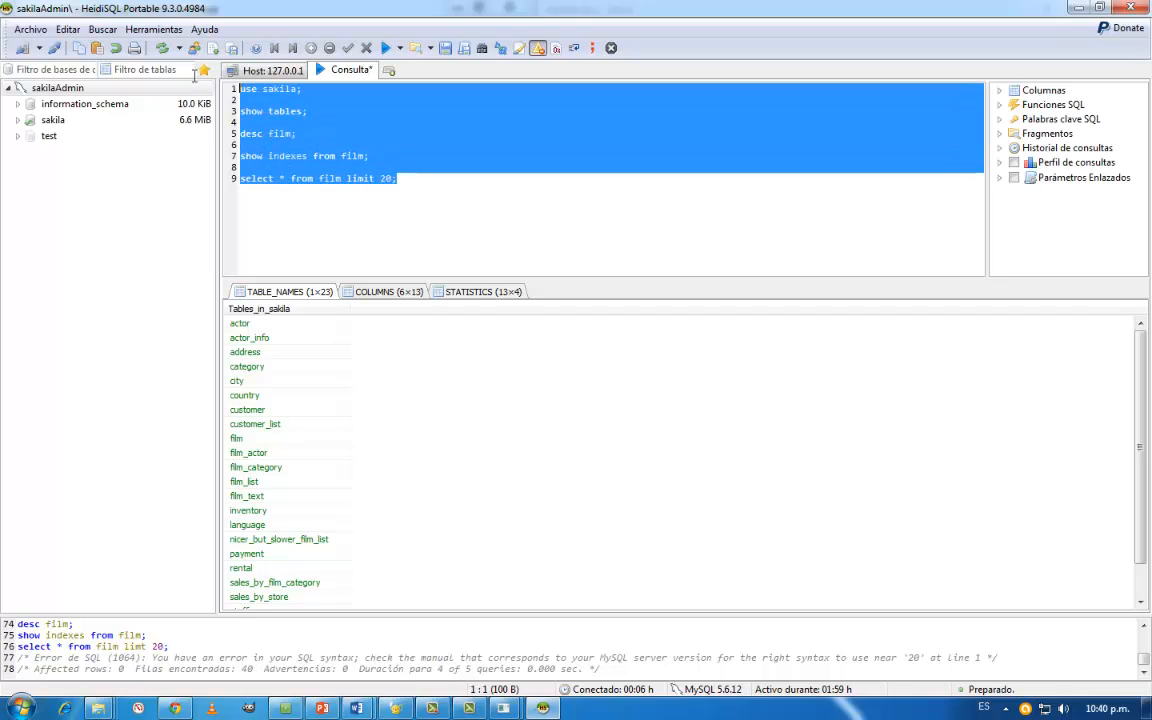
pyautogui.click(385, 48)
pyautogui.click(570, 295)
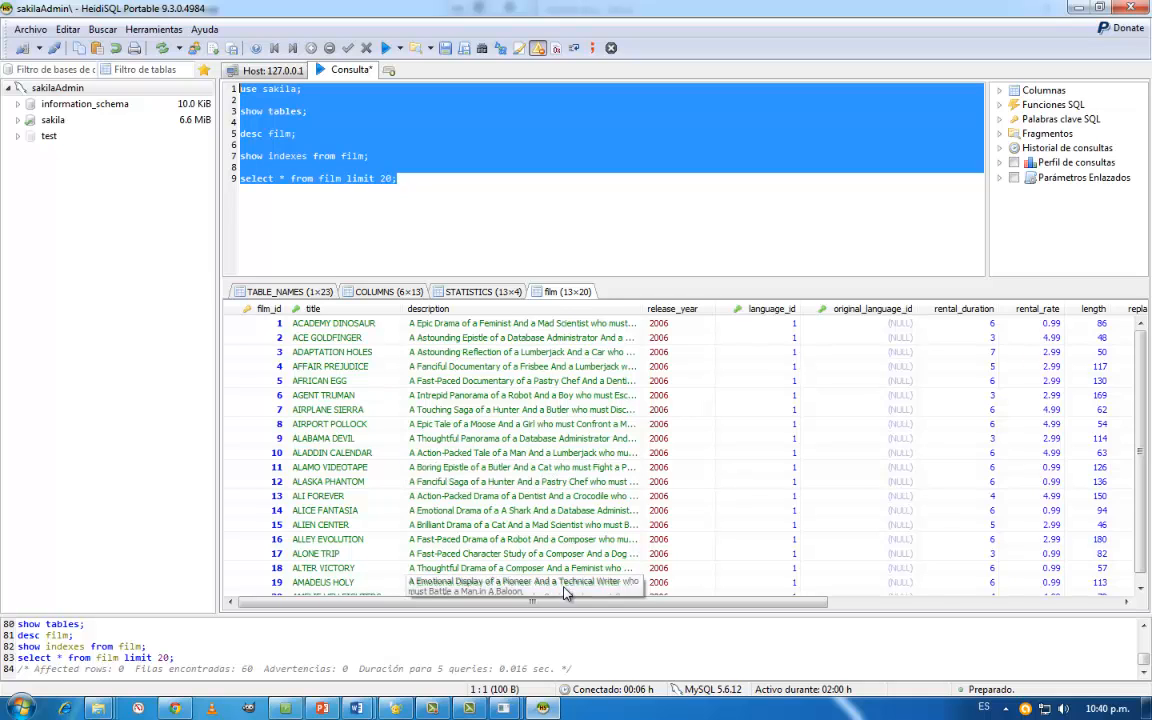
pyautogui.moveTo(557, 602); pyautogui.dragTo(685, 604)
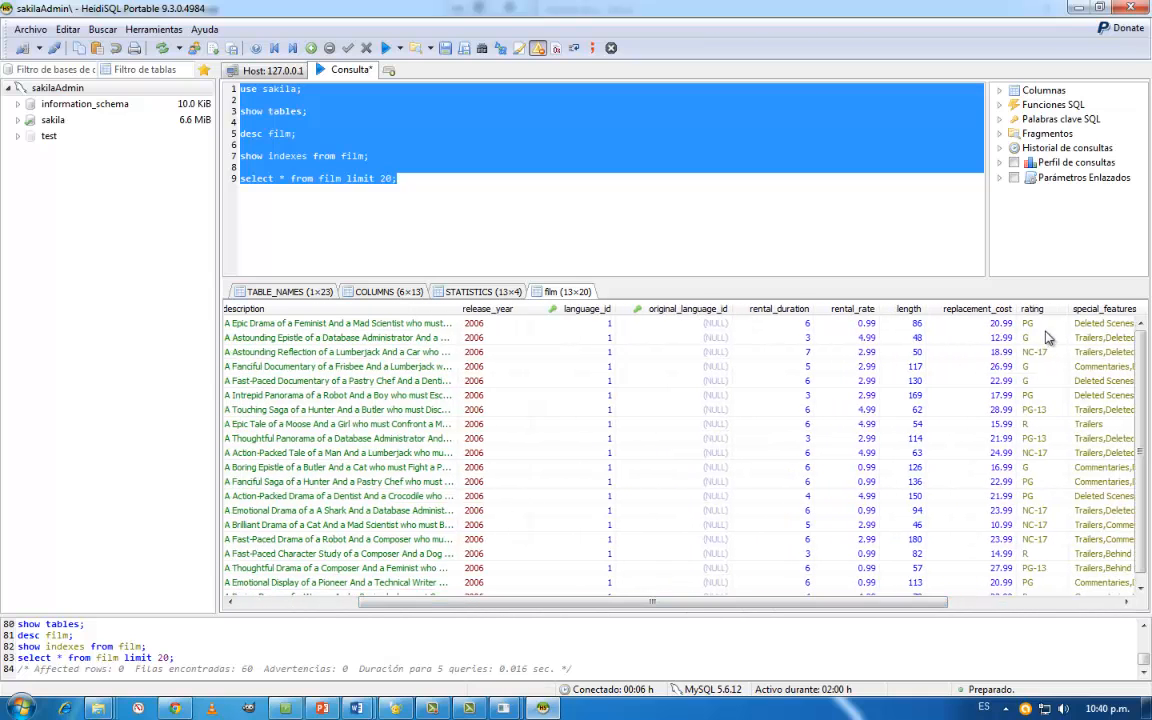
# - Add the query select * from film where rating like 'PG%'; at the end of the script
pyautogui.click(276, 182)
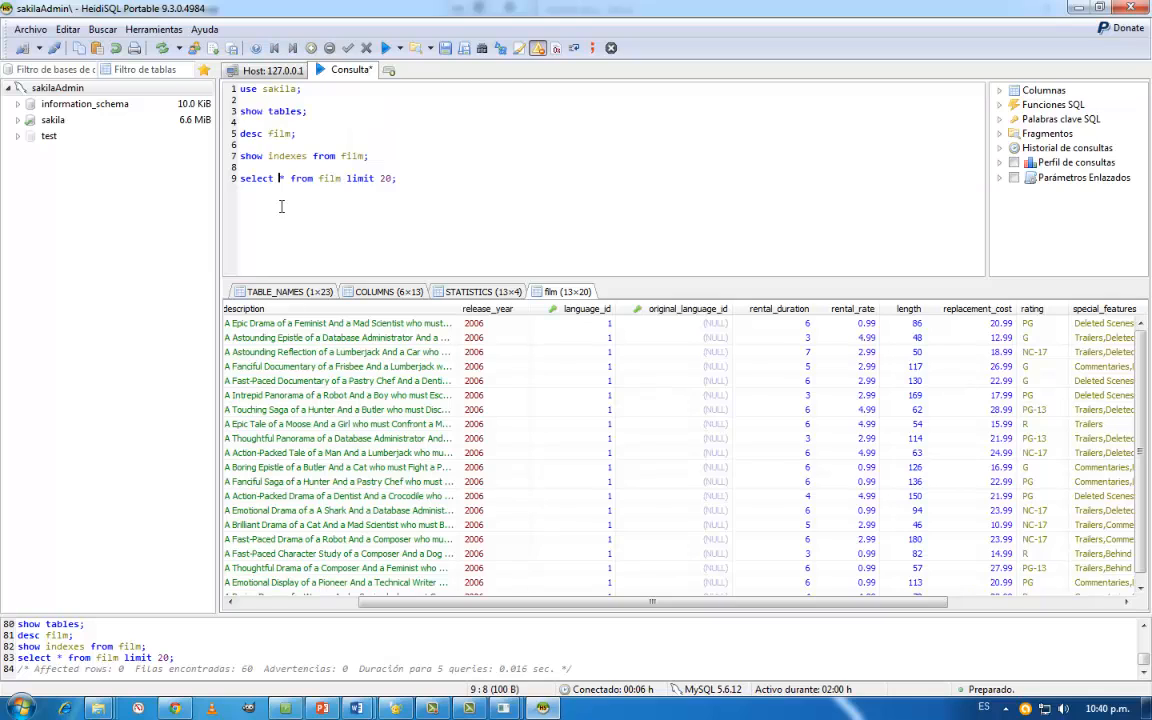
pyautogui.click(417, 176)
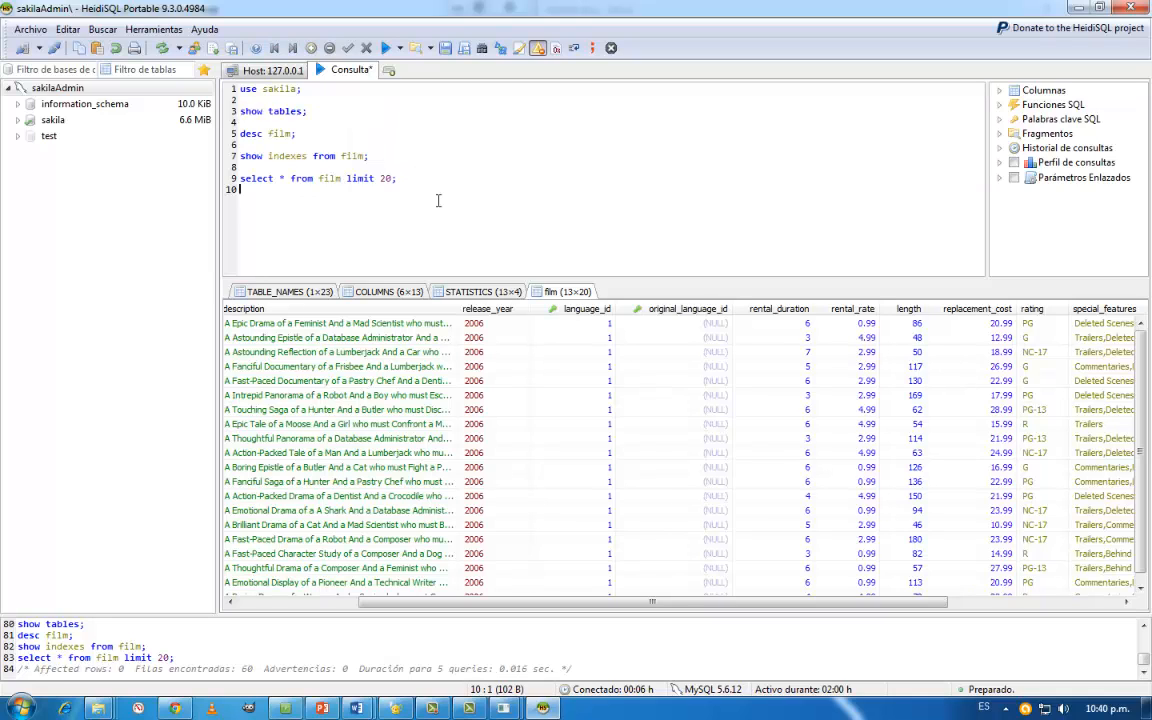
pyautogui.press('Return')
pyautogui.press('Return')
pyautogui.write('select * from ')
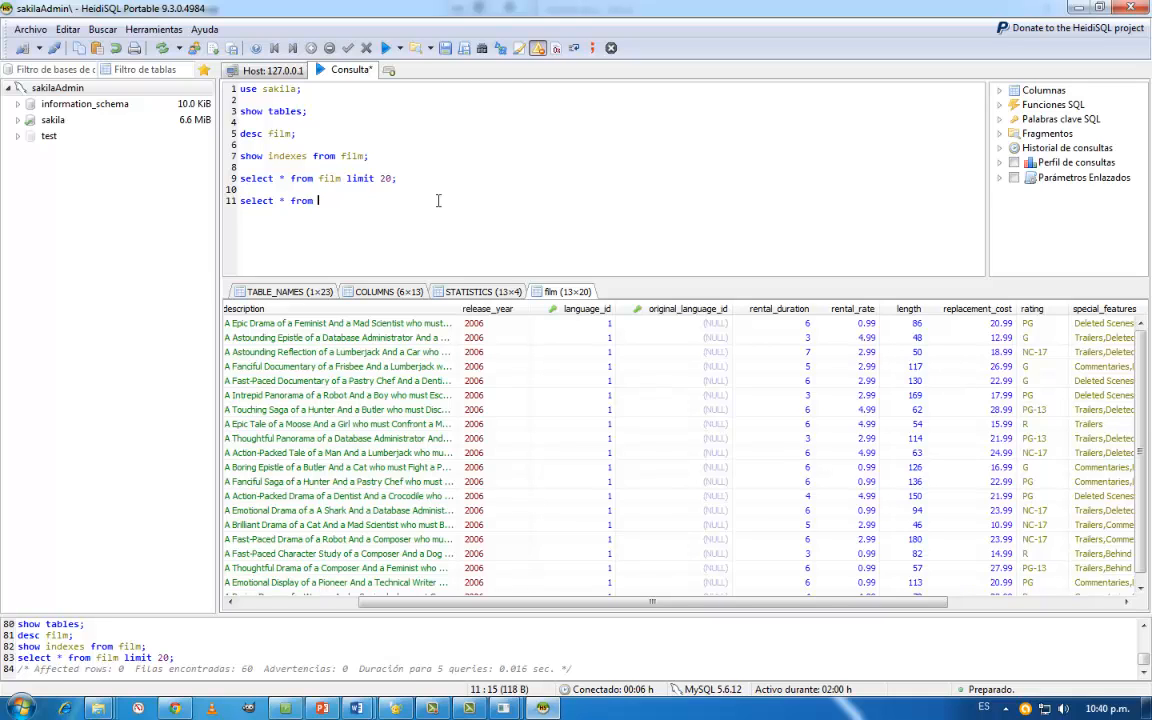
pyautogui.write('film where rating')
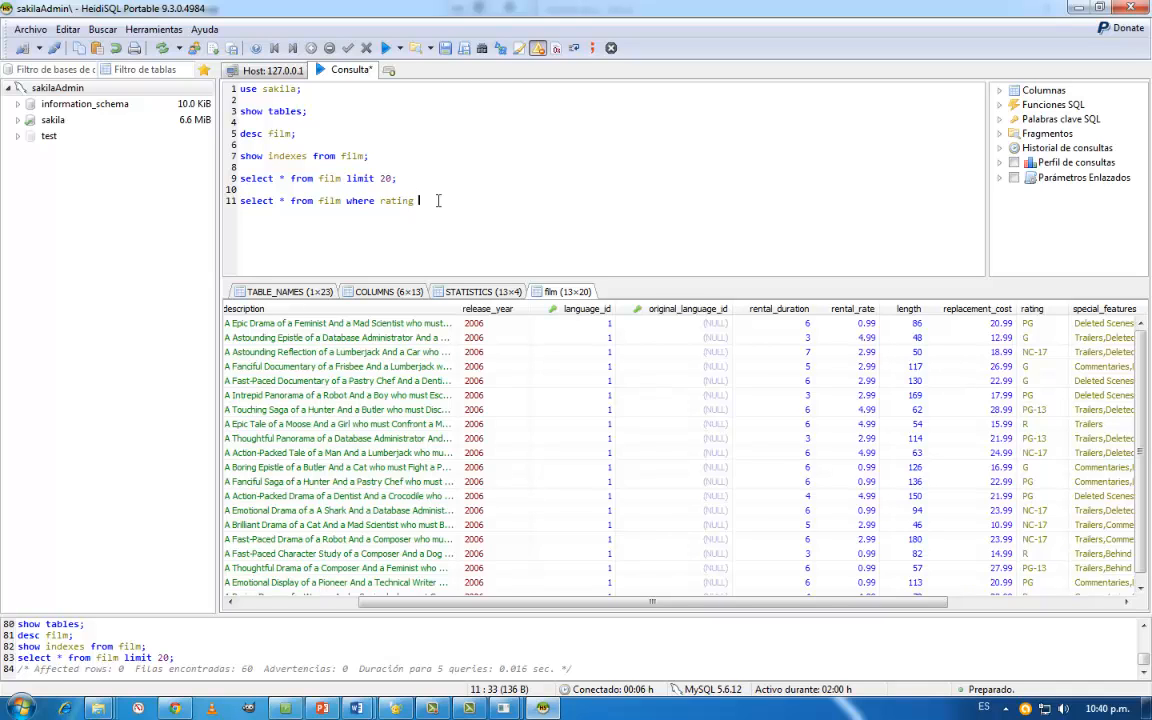
pyautogui.write("like '")
pyautogui.write("'")
pyautogui.press('BackSpace')
pyautogui.press('BackSpace')
pyautogui.write("'PG%';")
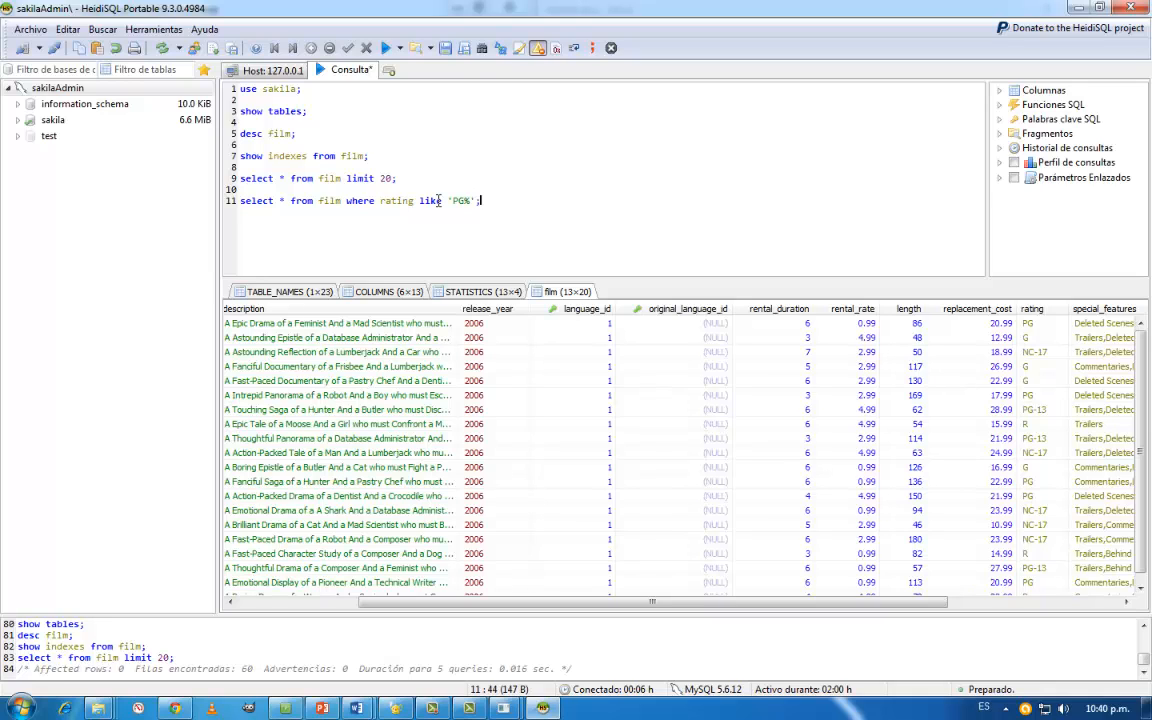
# - Duplicate the PG% rating query two lines below and prefix the copy with explain
pyautogui.hotkey('shift', 'Home')
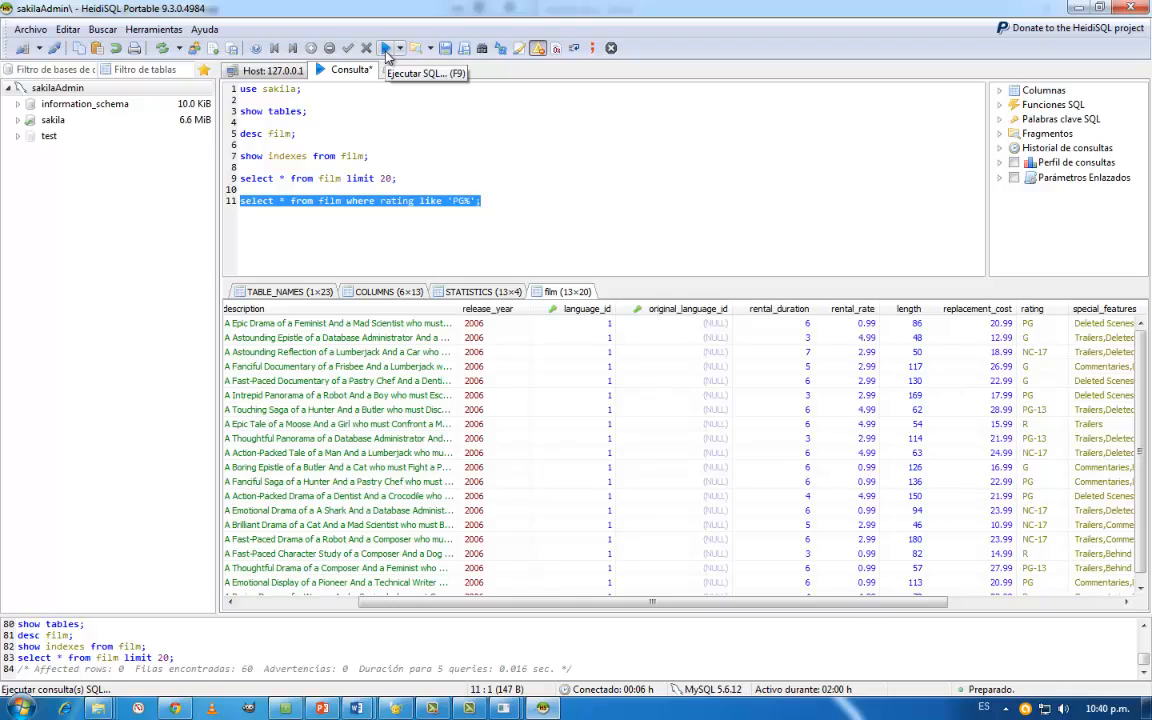
pyautogui.moveTo(481, 200); pyautogui.dragTo(232, 111)
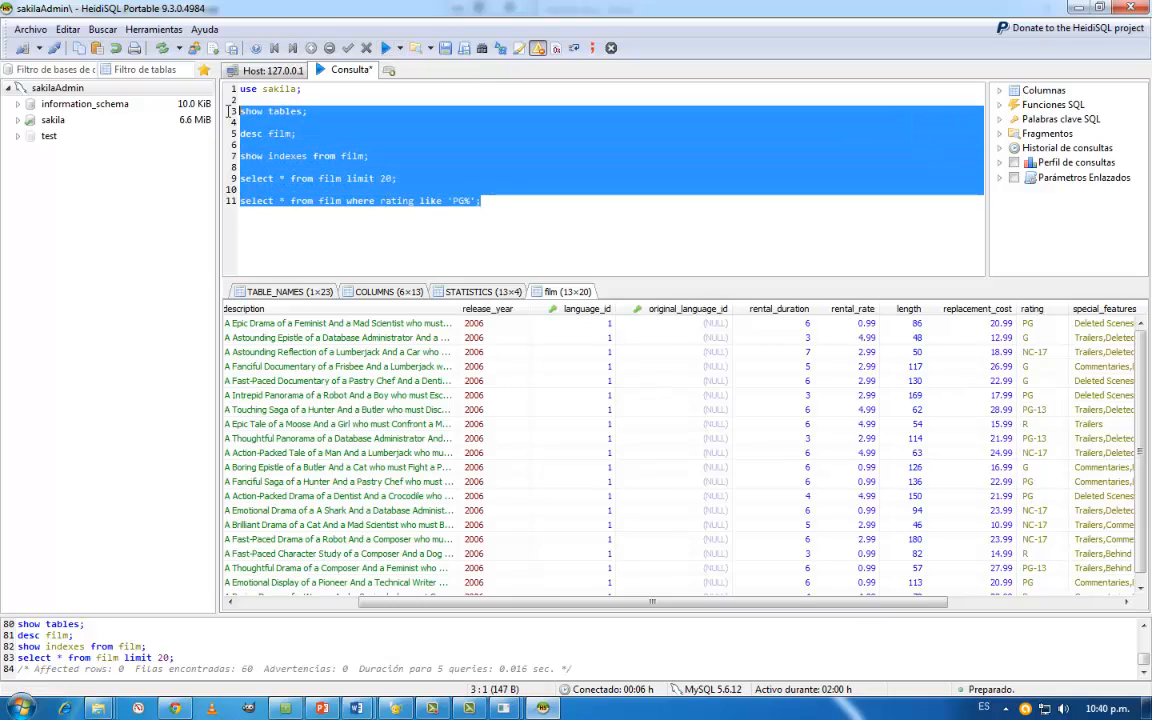
pyautogui.click(386, 224)
pyautogui.moveTo(506, 200); pyautogui.dragTo(57, 212)
pyautogui.hotkey('ctrl', 'c')
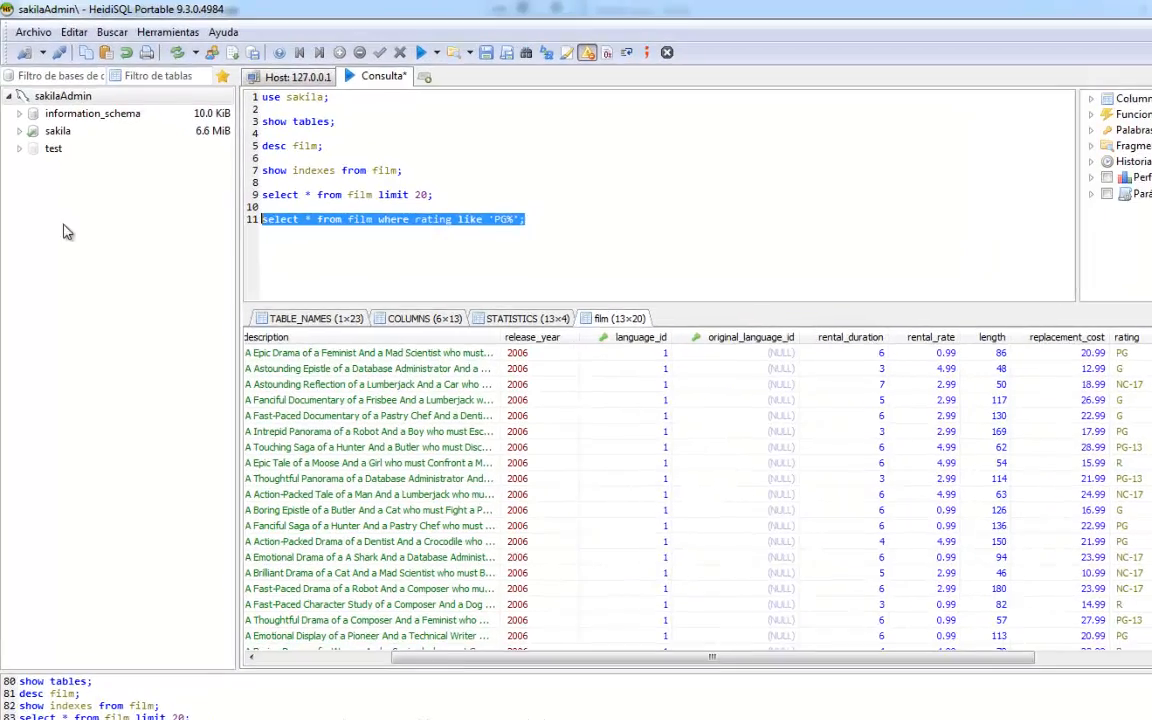
pyautogui.click(317, 236)
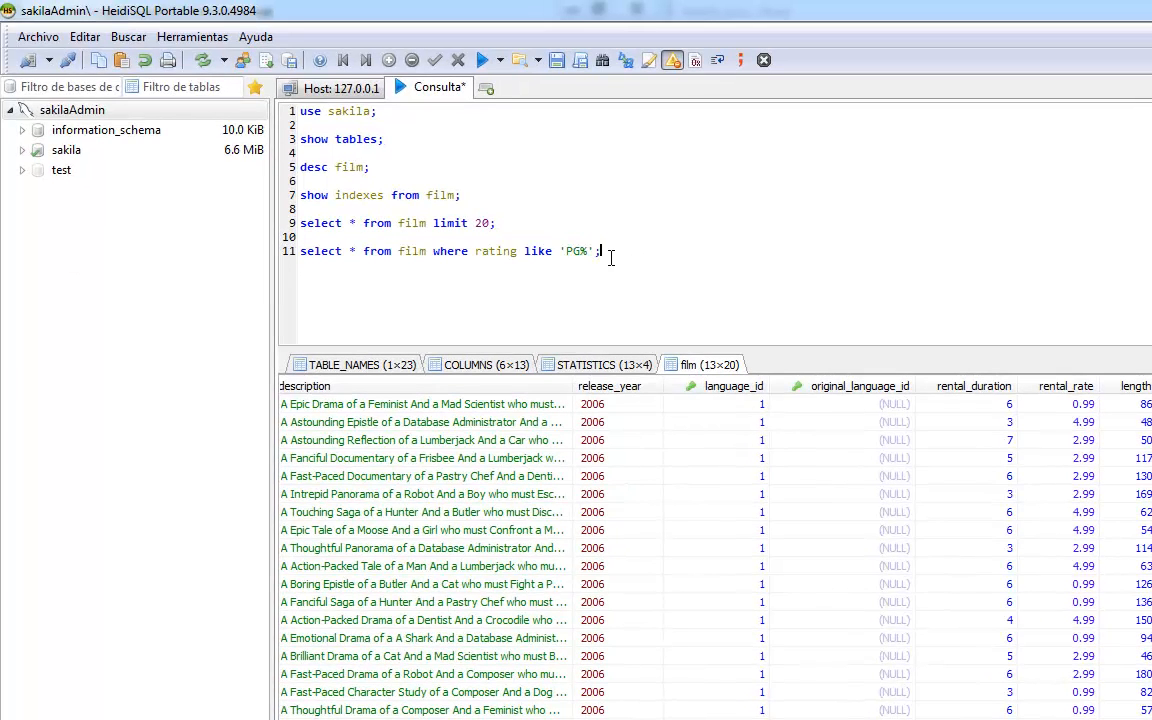
pyautogui.hotkey('ctrl', 'v')
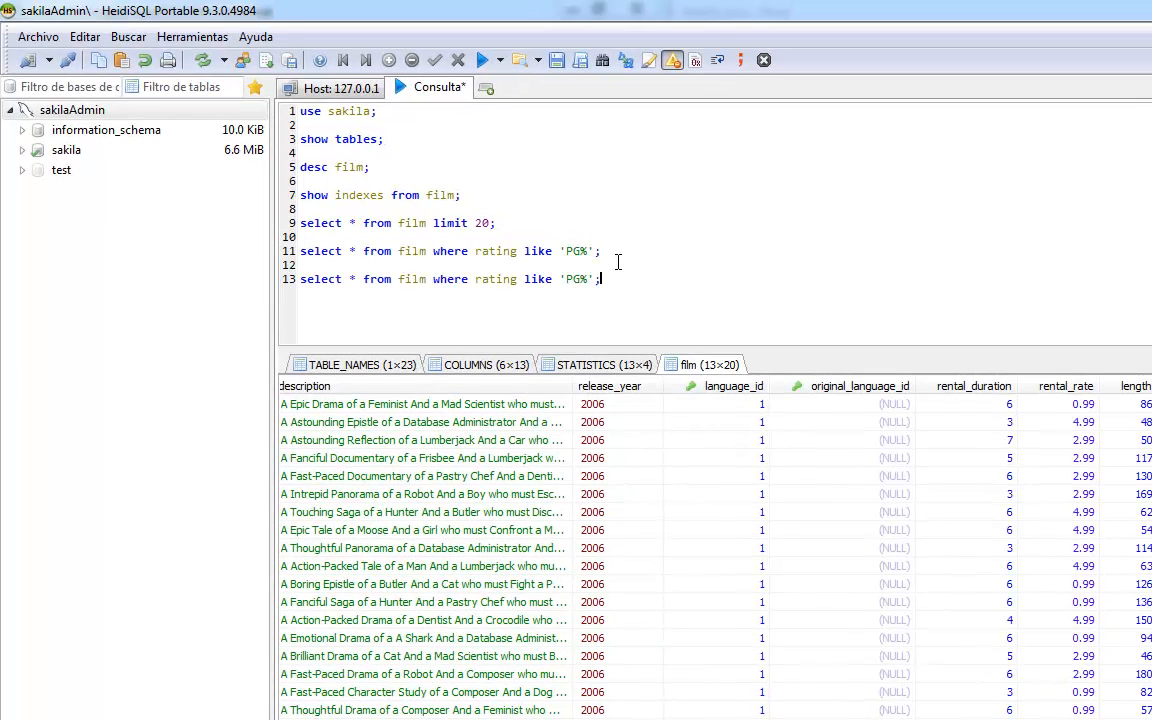
pyautogui.write('E')
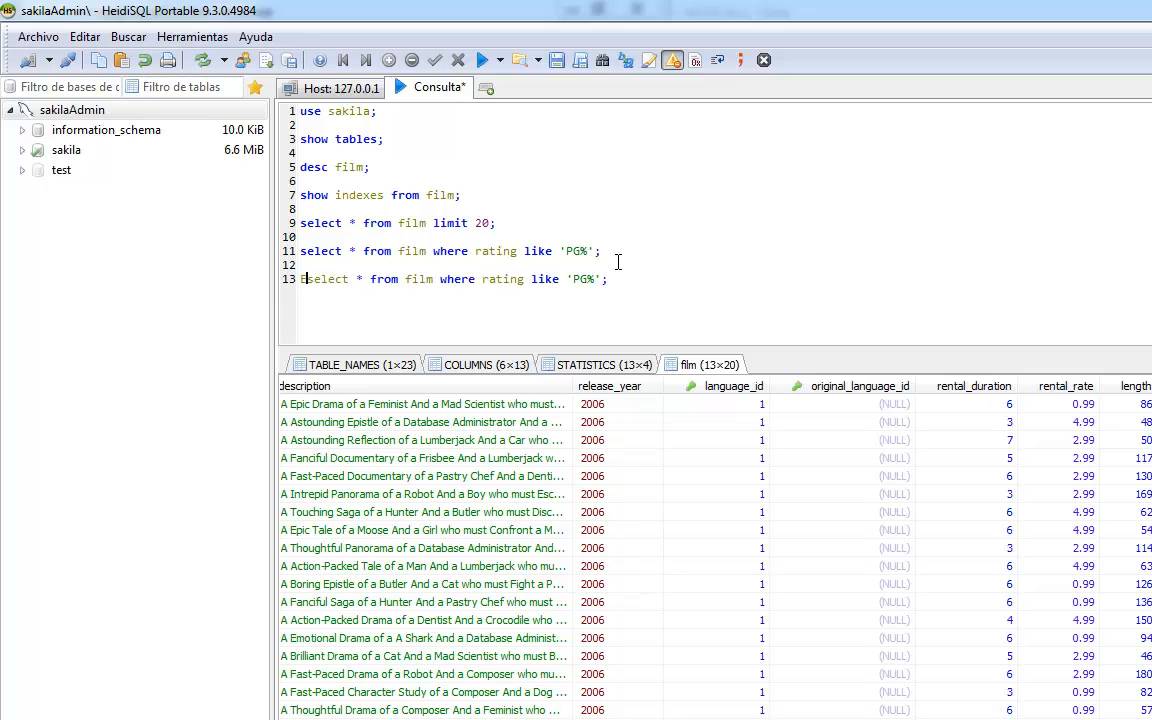
pyautogui.press('BackSpace')
pyautogui.write('explain')
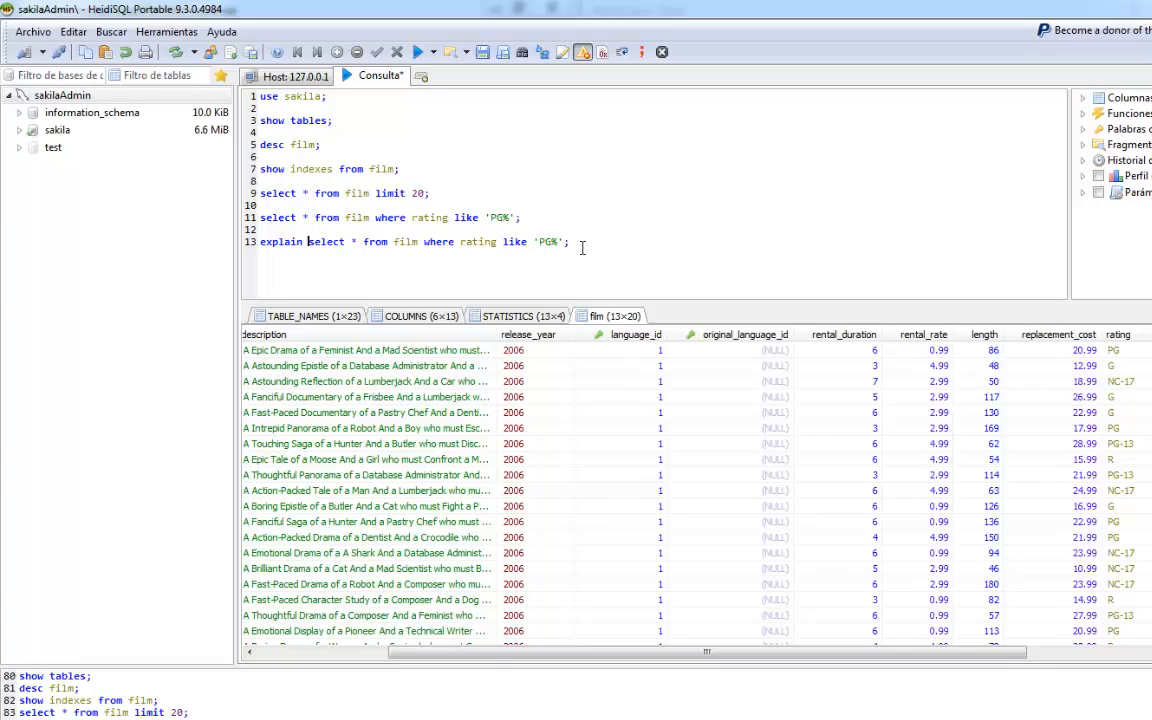
# - Run the whole script and open the results of the PG% film query and of the explain query
pyautogui.moveTo(655, 279); pyautogui.dragTo(307, 279)
pyautogui.moveTo(241, 223); pyautogui.dragTo(188, 88)
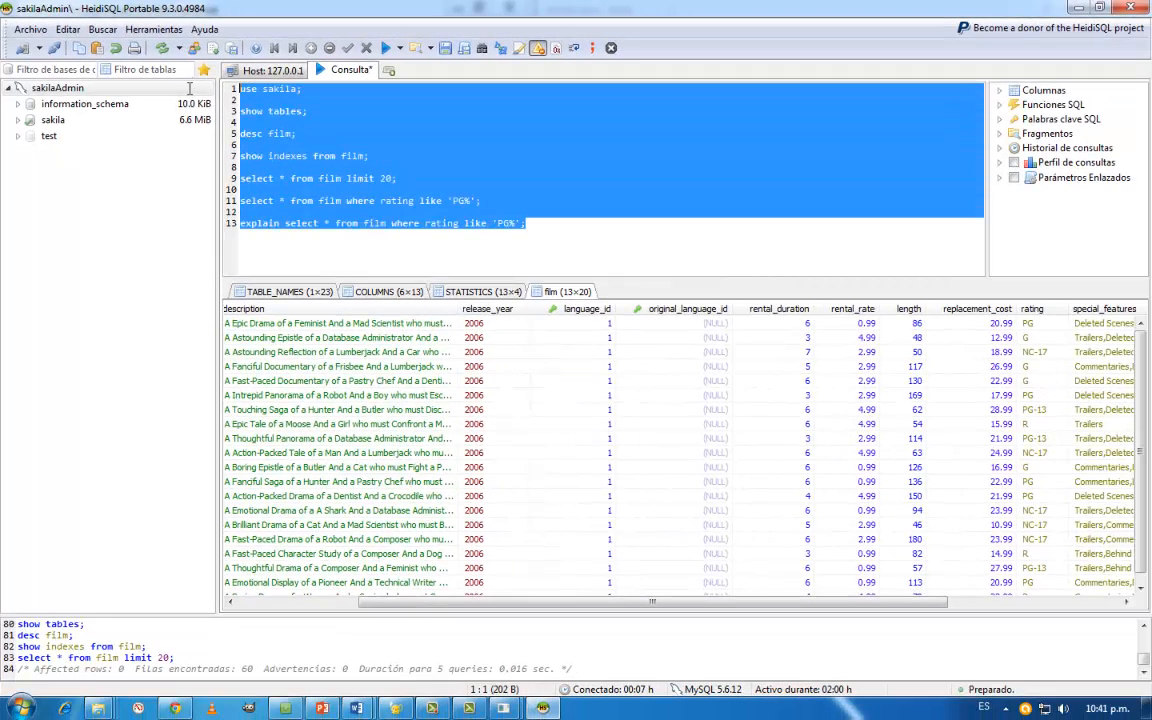
pyautogui.click(386, 49)
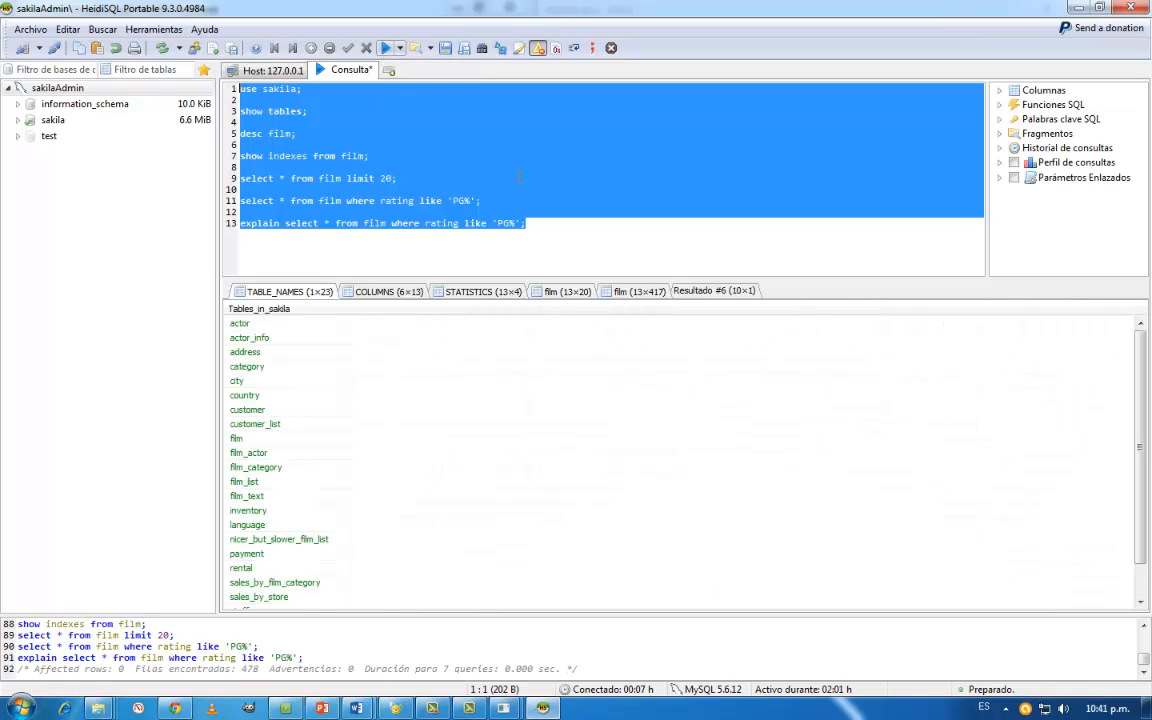
pyautogui.click(630, 293)
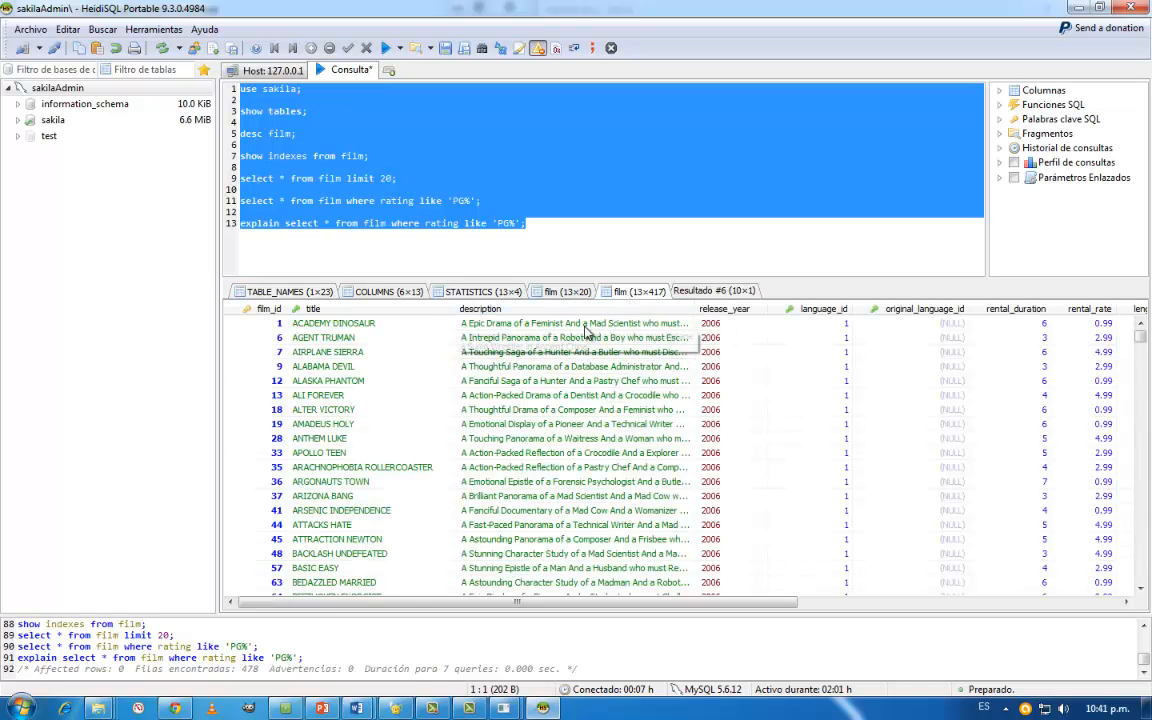
pyautogui.click(713, 290)
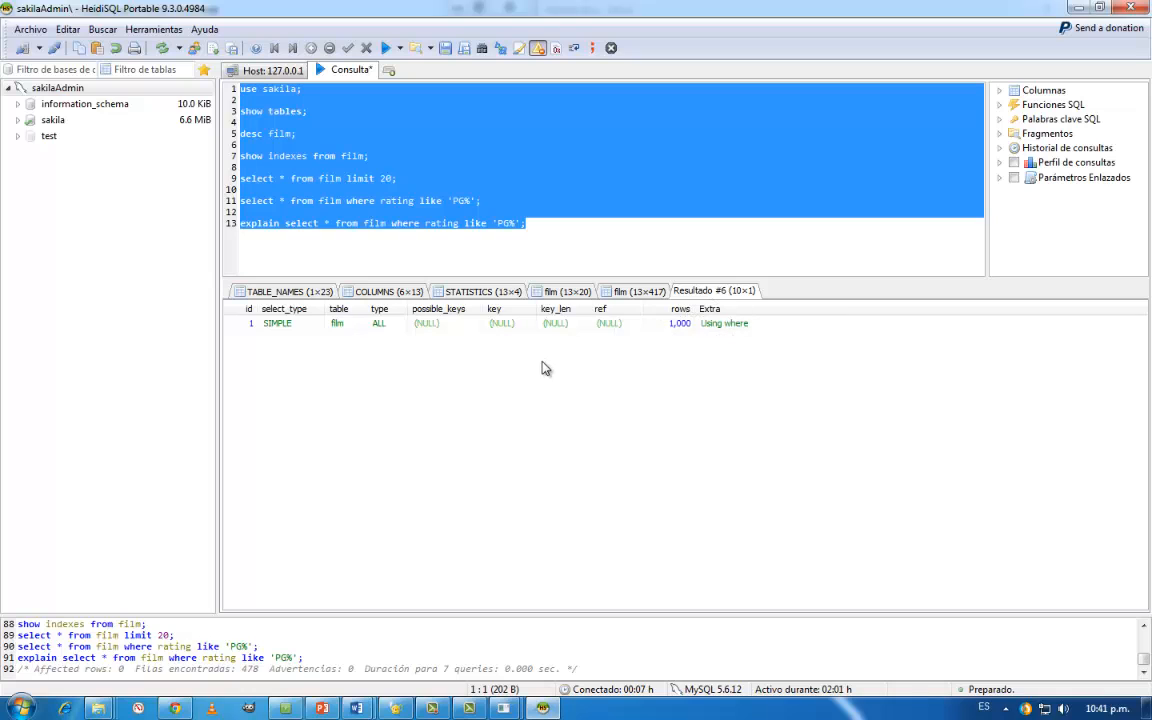
# - View the film rows of the limit 20 query and those of the PG% query through the rating column
pyautogui.click(610, 291)
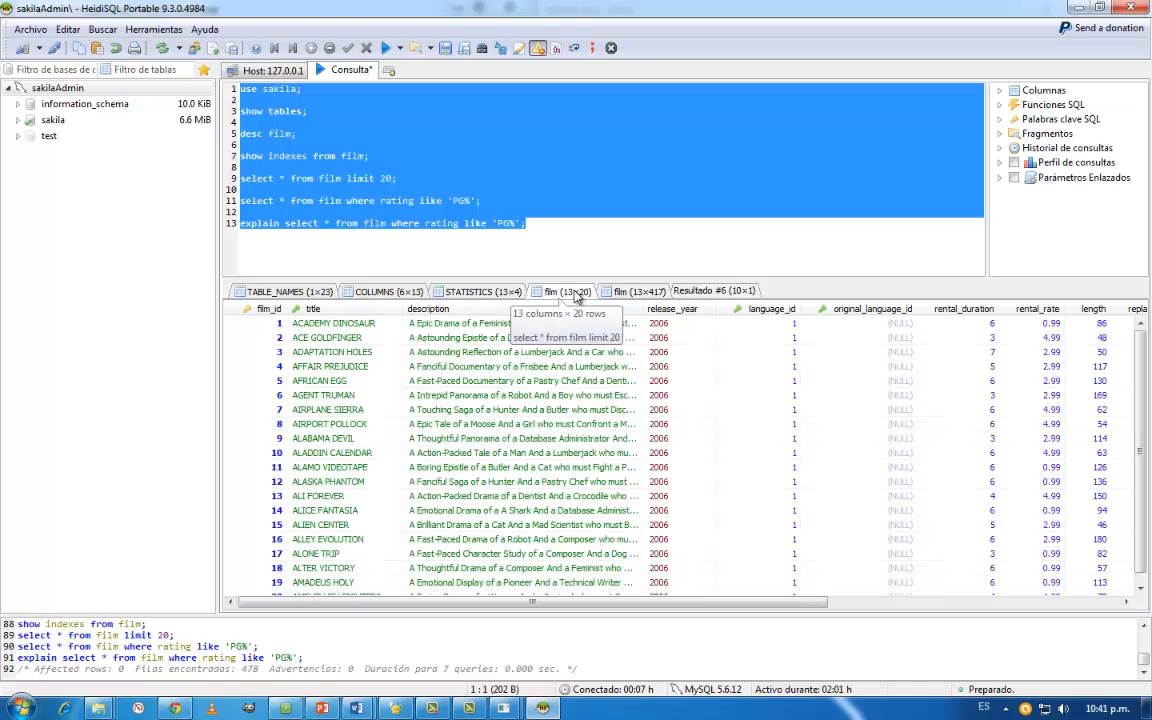
pyautogui.click(629, 291)
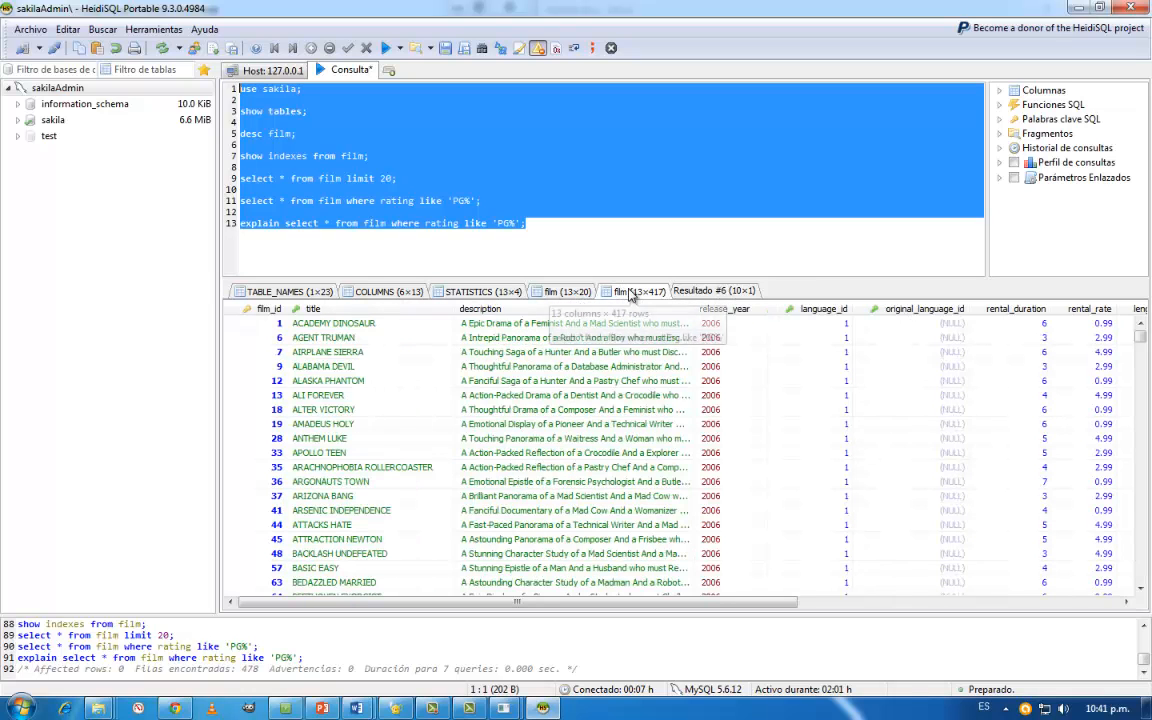
pyautogui.click(555, 395)
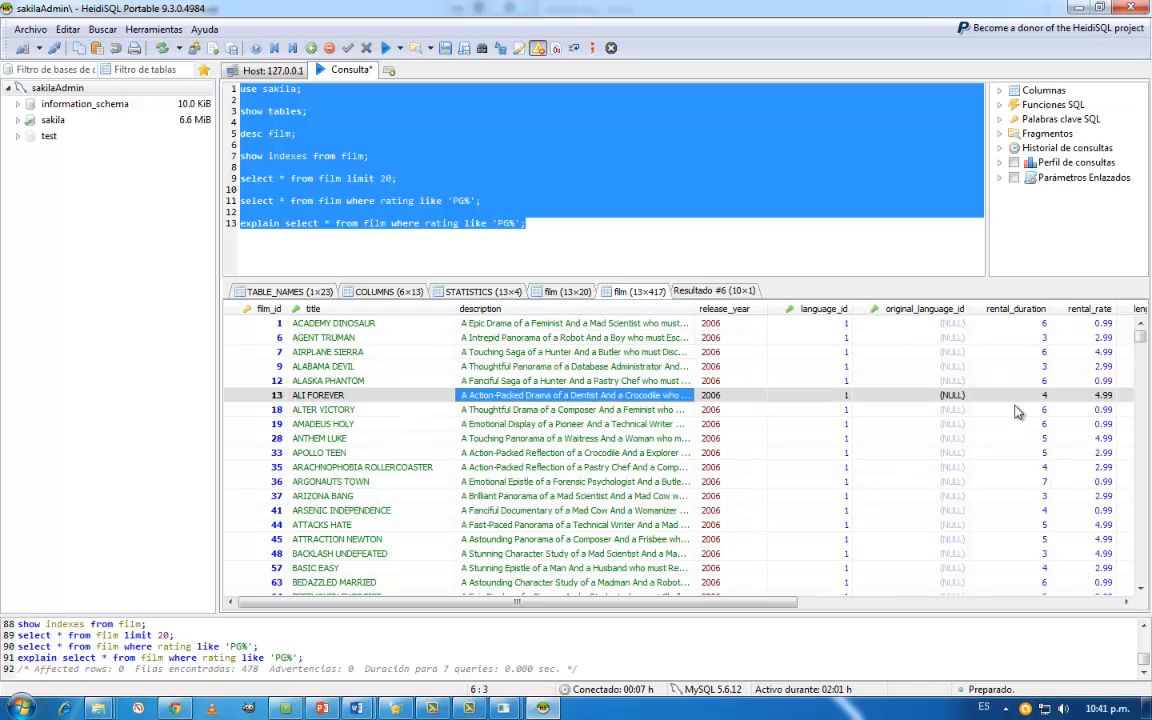
pyautogui.moveTo(779, 601); pyautogui.dragTo(916, 601)
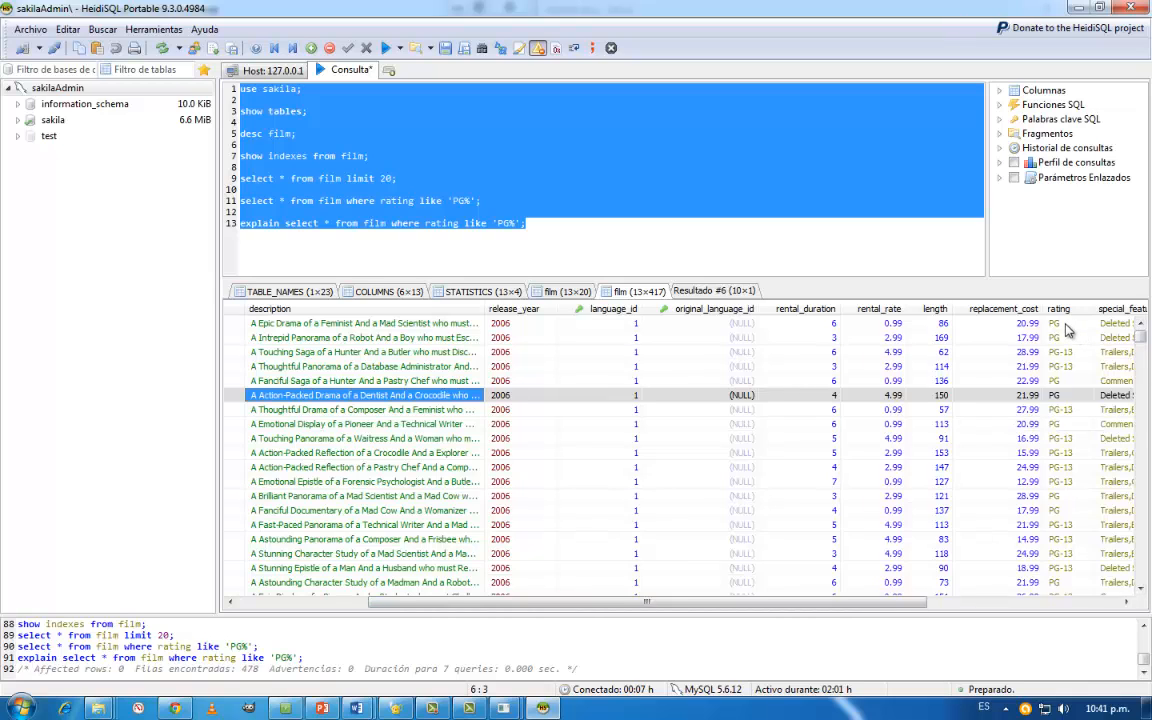
# - Highlight the explain query in the script and examine its execution plan, including type, possible_keys, key and rows
pyautogui.click(465, 201)
pyautogui.click(535, 228)
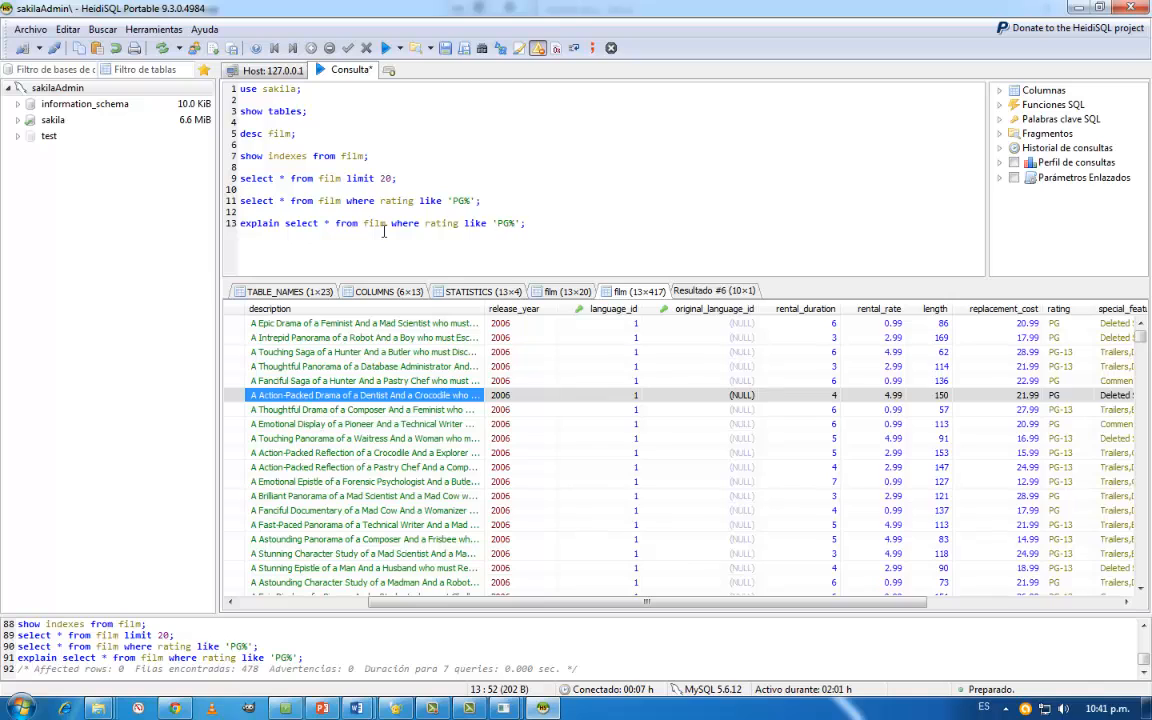
pyautogui.moveTo(241, 223); pyautogui.dragTo(516, 223)
pyautogui.click(682, 290)
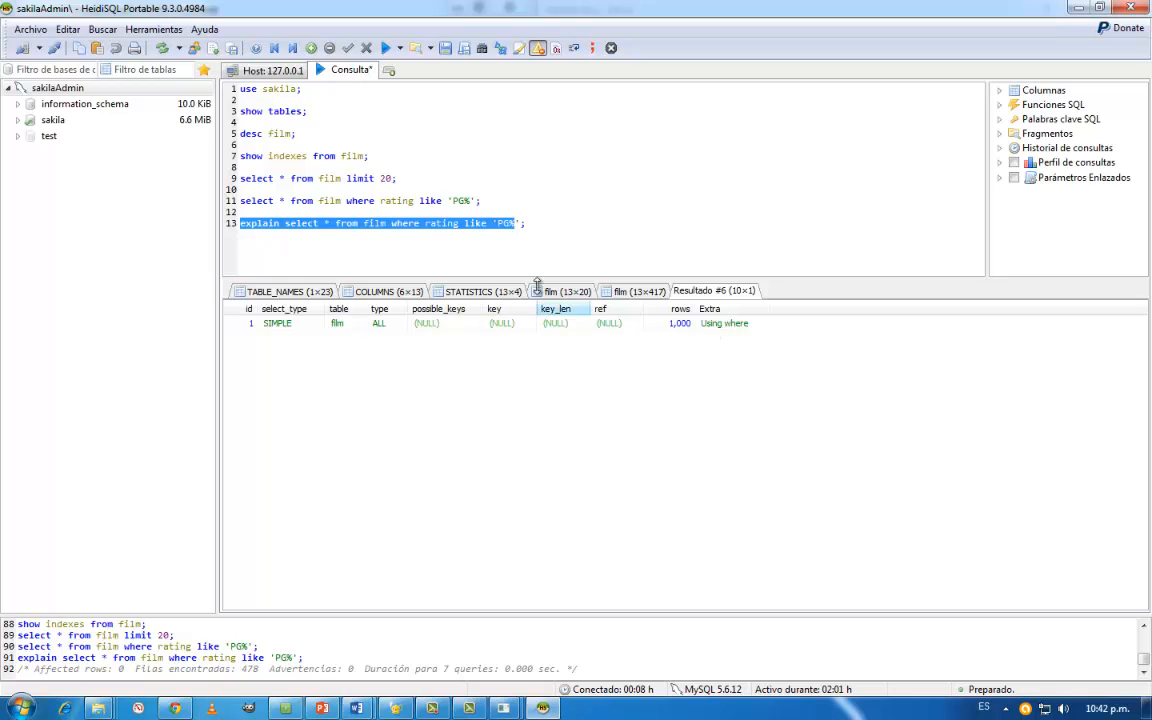
# - Start a new line after a blank one below the explain query at the end of the script
pyautogui.click(543, 228)
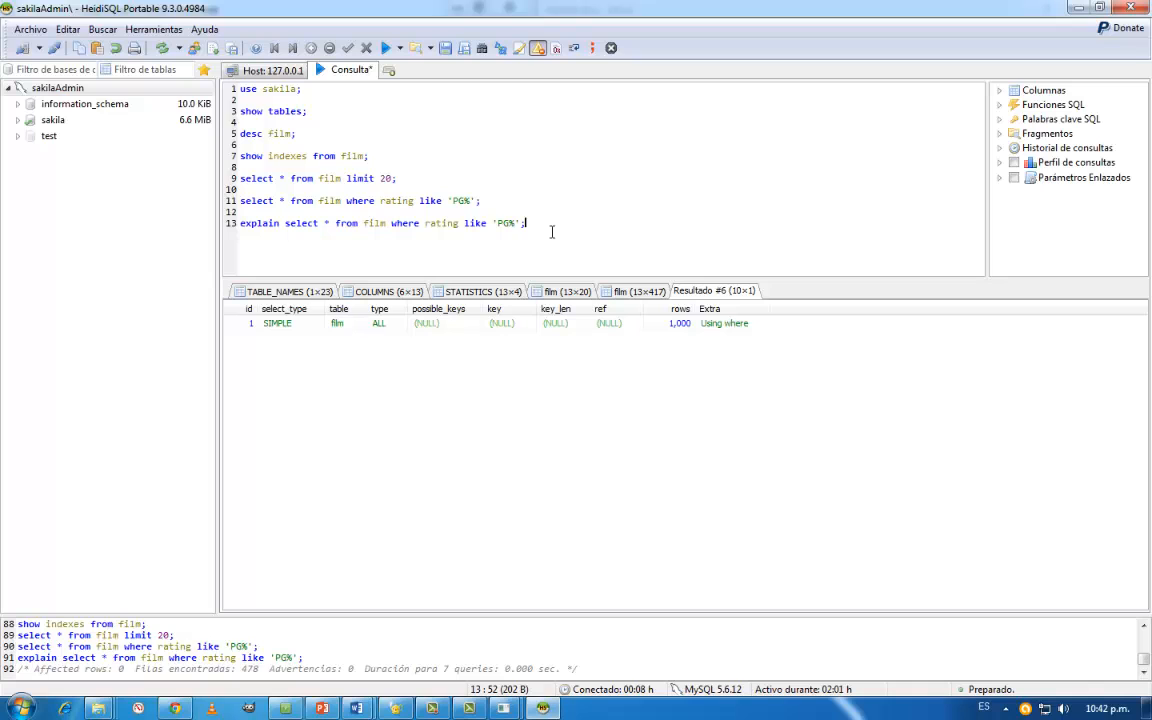
pyautogui.press('Return')
pyautogui.press('Return')
# - Switch to Chrome, search Google for sakila er in a new tab and open MySQL's page 9.3.5.1 A PNG File of the sakila Database
pyautogui.hotkey('alt', 'Tab')
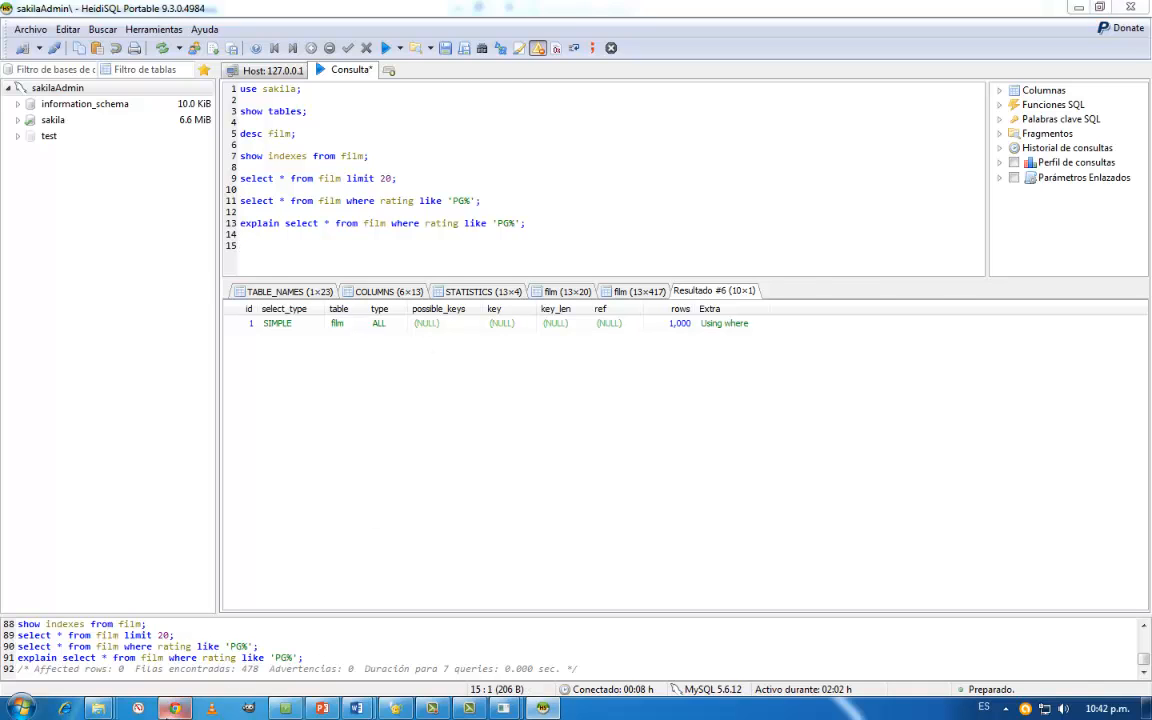
pyautogui.click(472, 10)
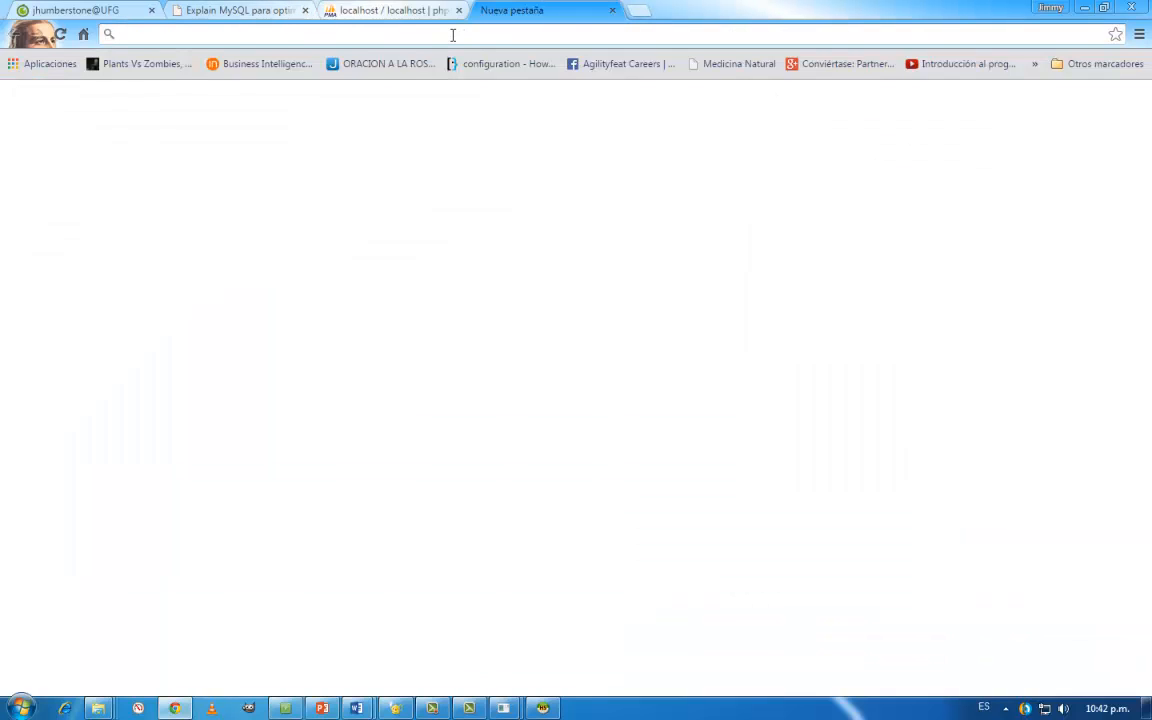
pyautogui.write('sakila er')
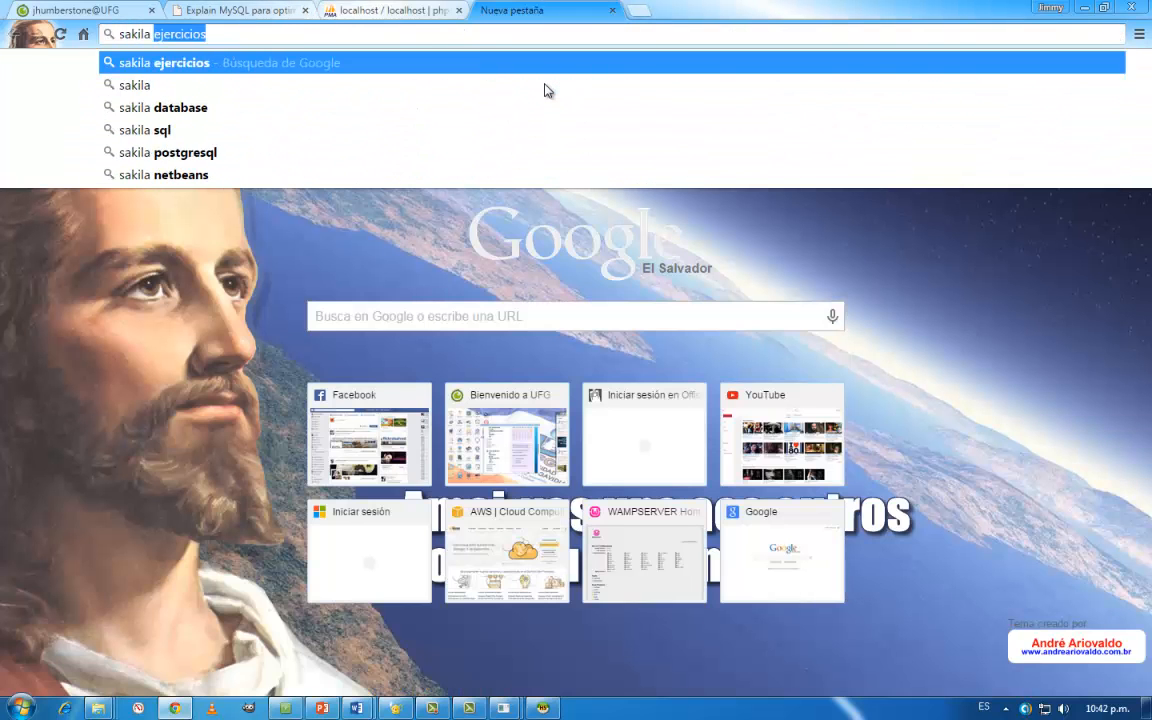
pyautogui.press('Return')
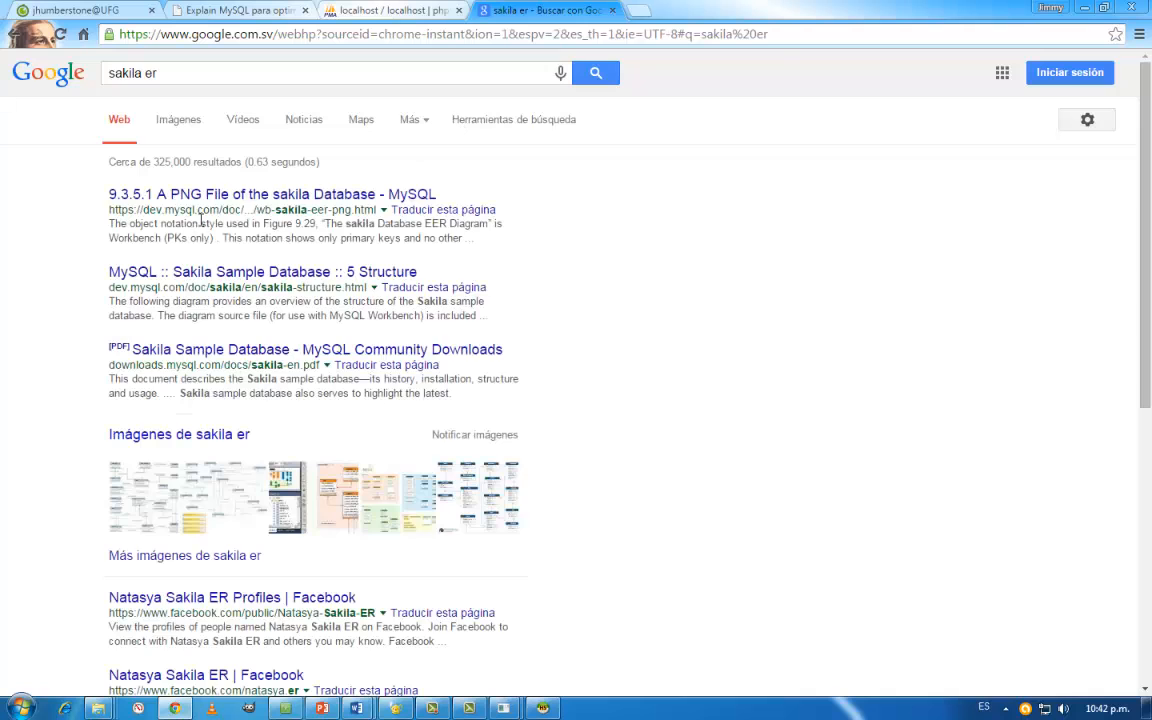
pyautogui.click(225, 196)
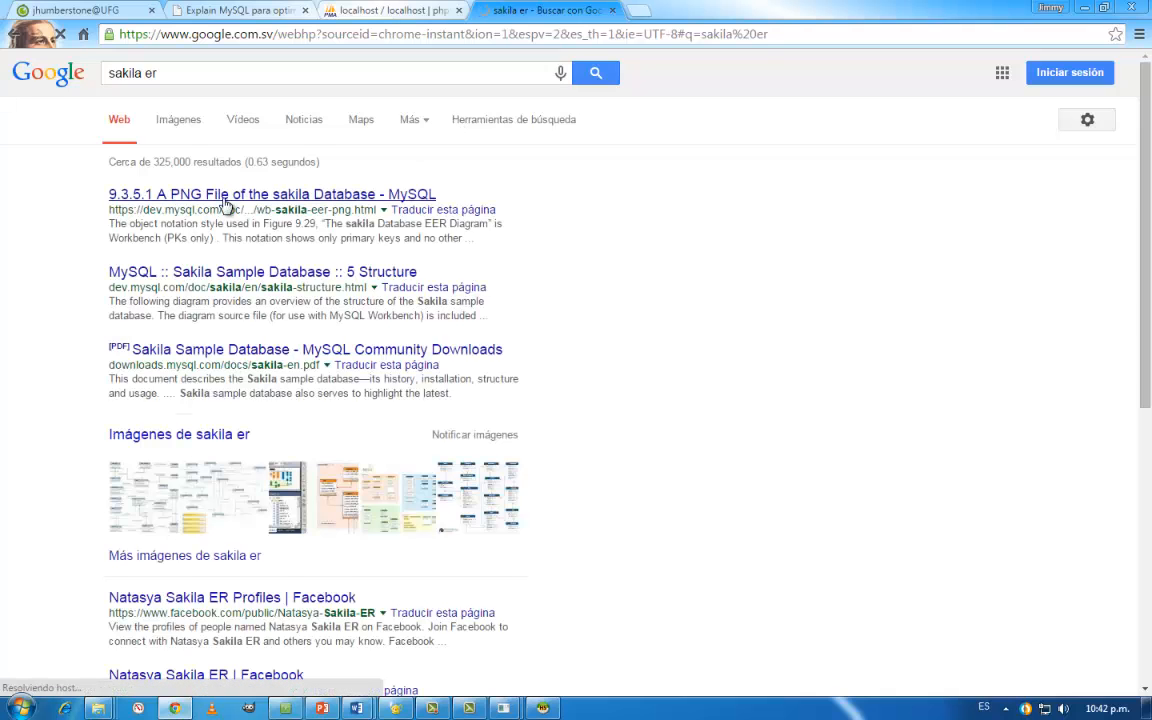
# - Return to the Google results, show the image results for sakila er and preview the coloured diagram sakila-er.png
pyautogui.click(20, 34)
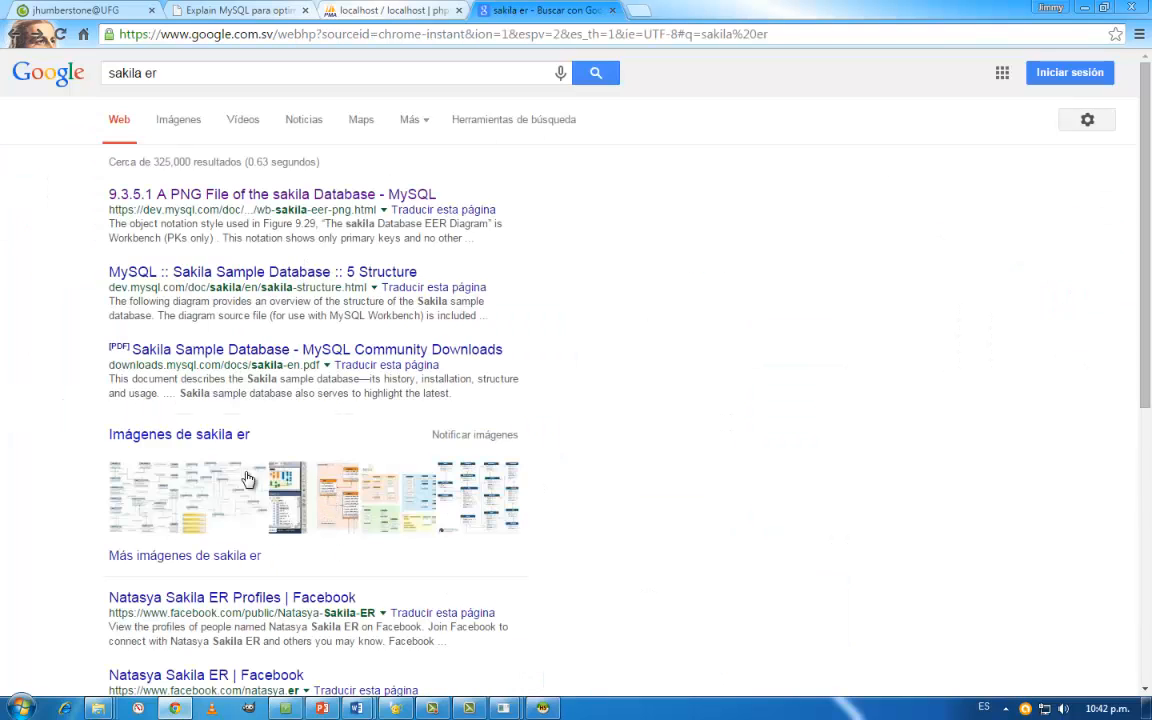
pyautogui.click(189, 117)
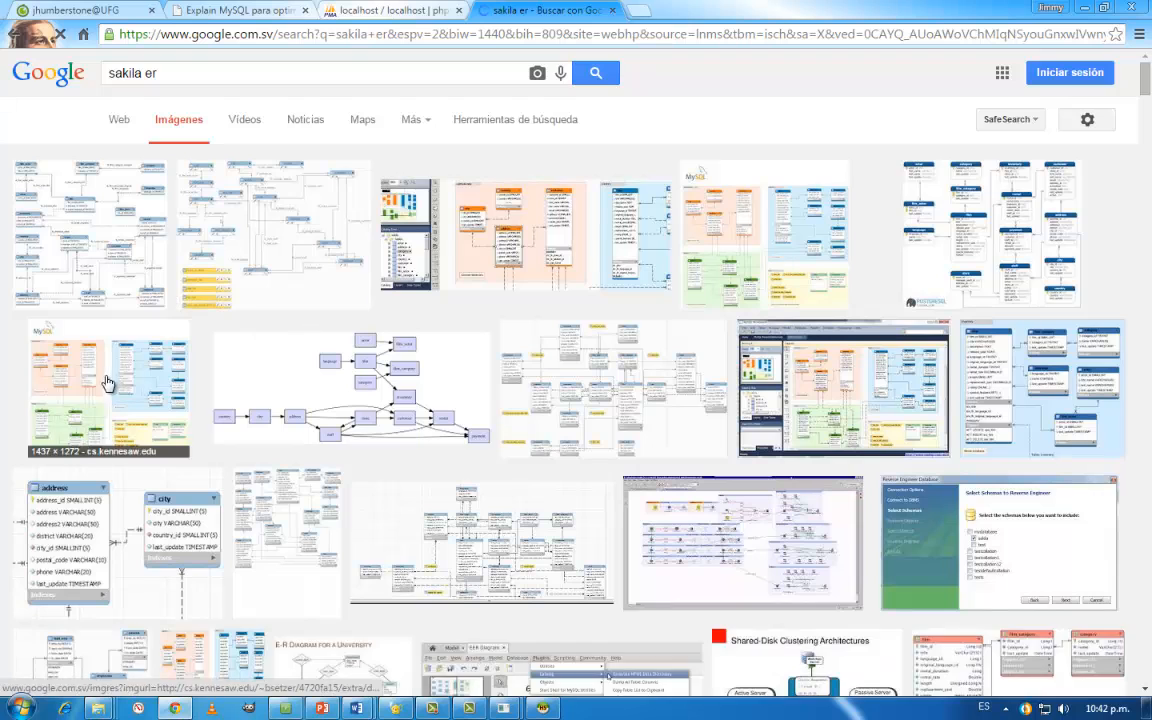
pyautogui.click(105, 382)
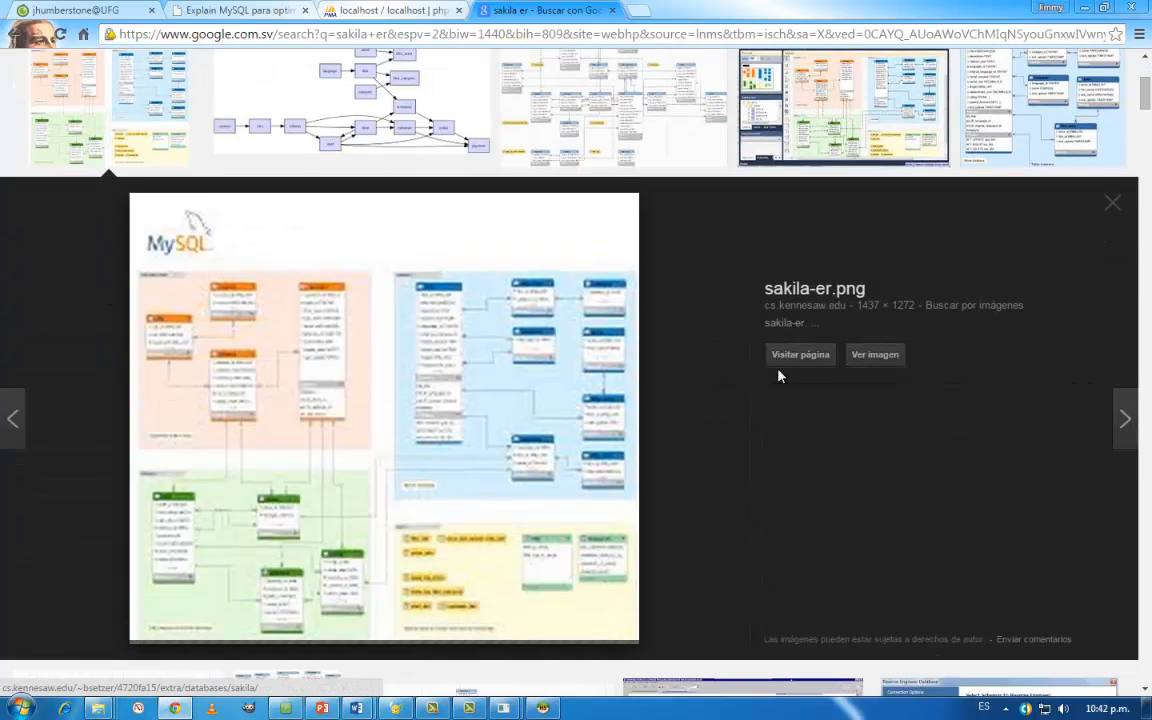
# - Try to open the full-size sakila-er.png and its source page, returning to the image results after each attempt
pyautogui.click(866, 362)
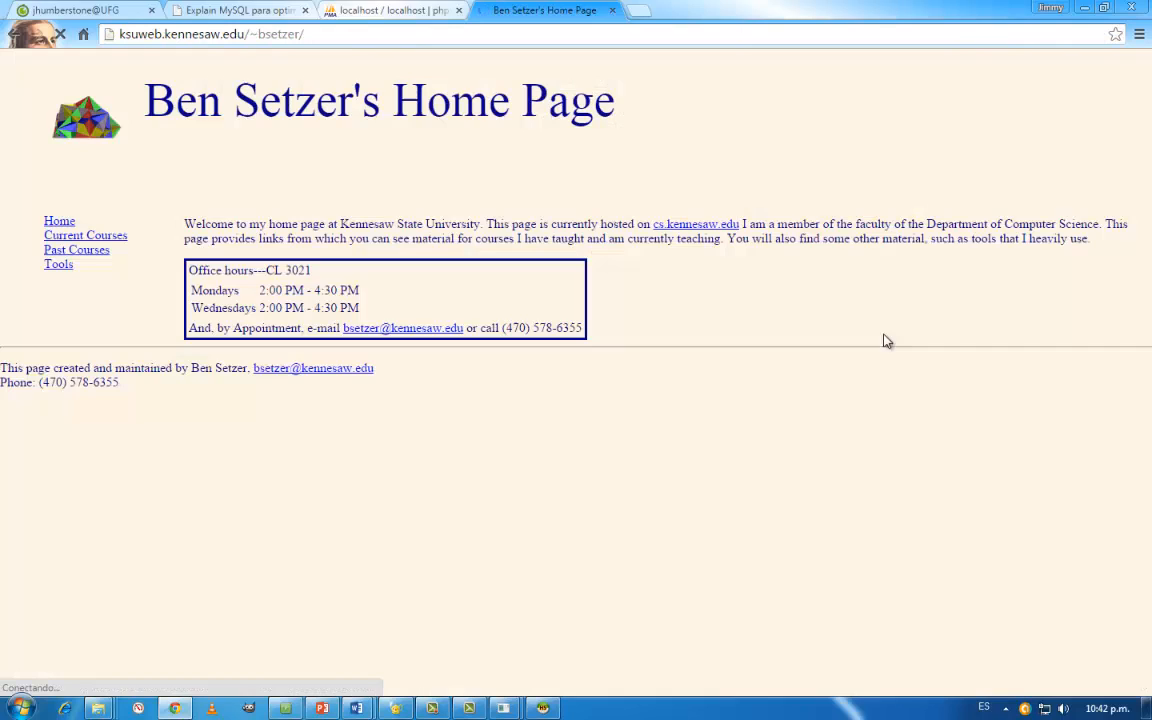
pyautogui.click(20, 34)
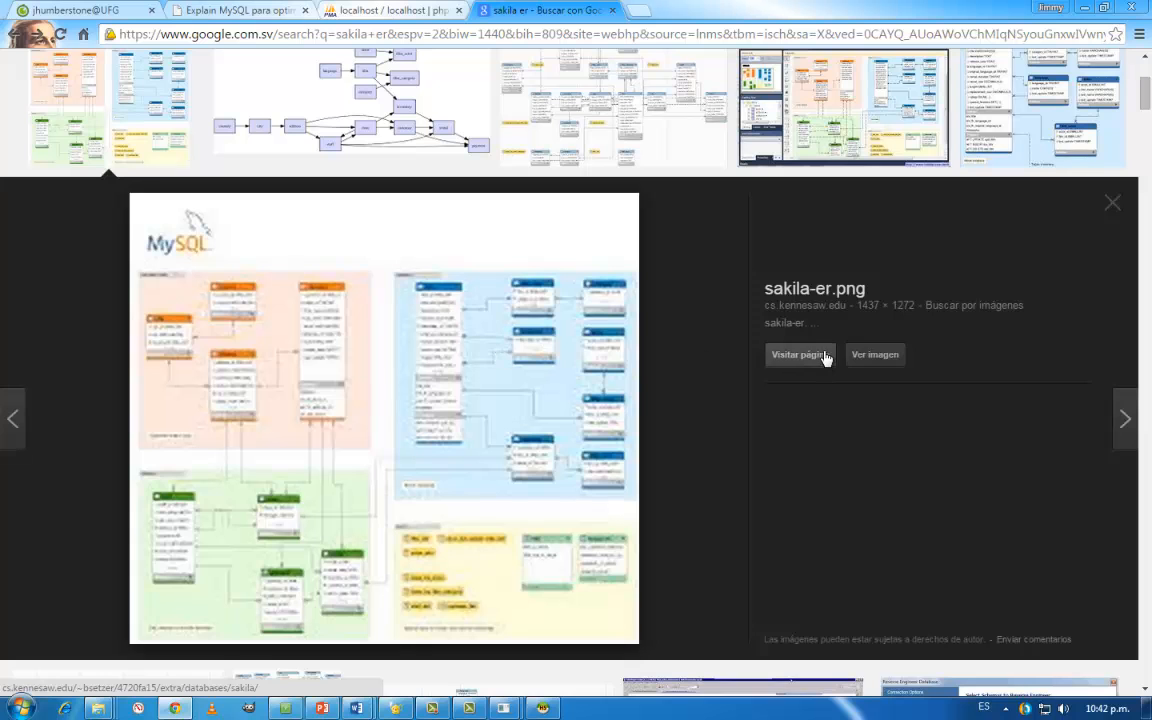
pyautogui.click(828, 356)
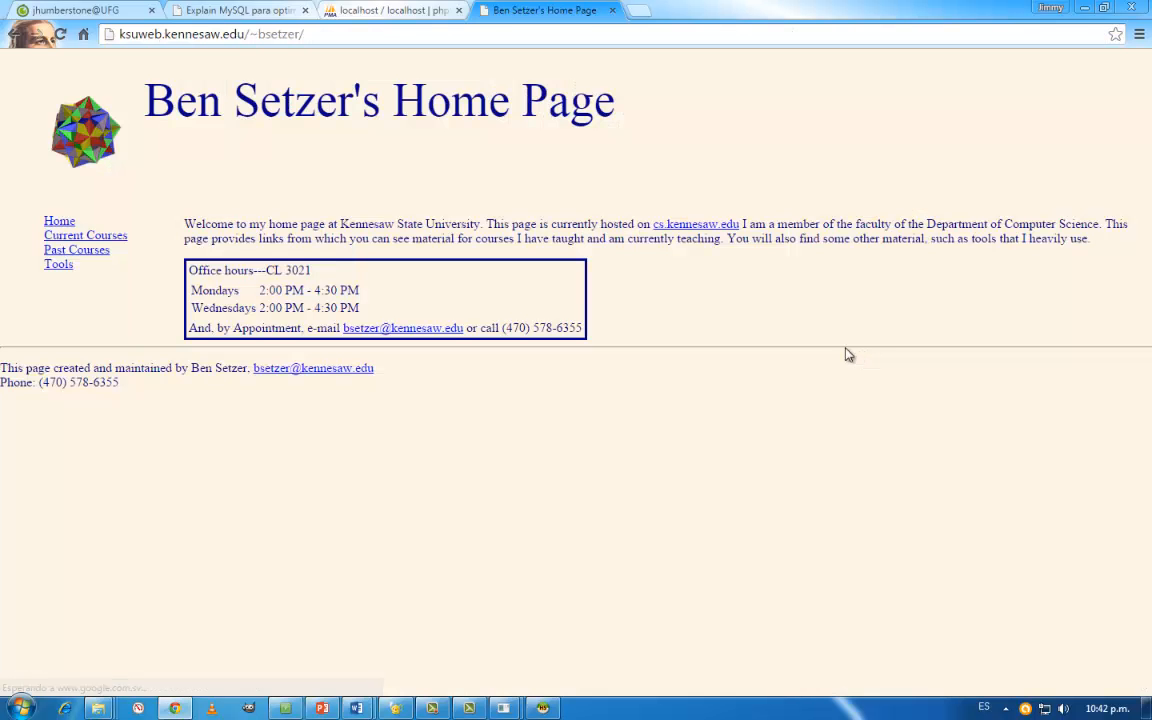
pyautogui.click(20, 34)
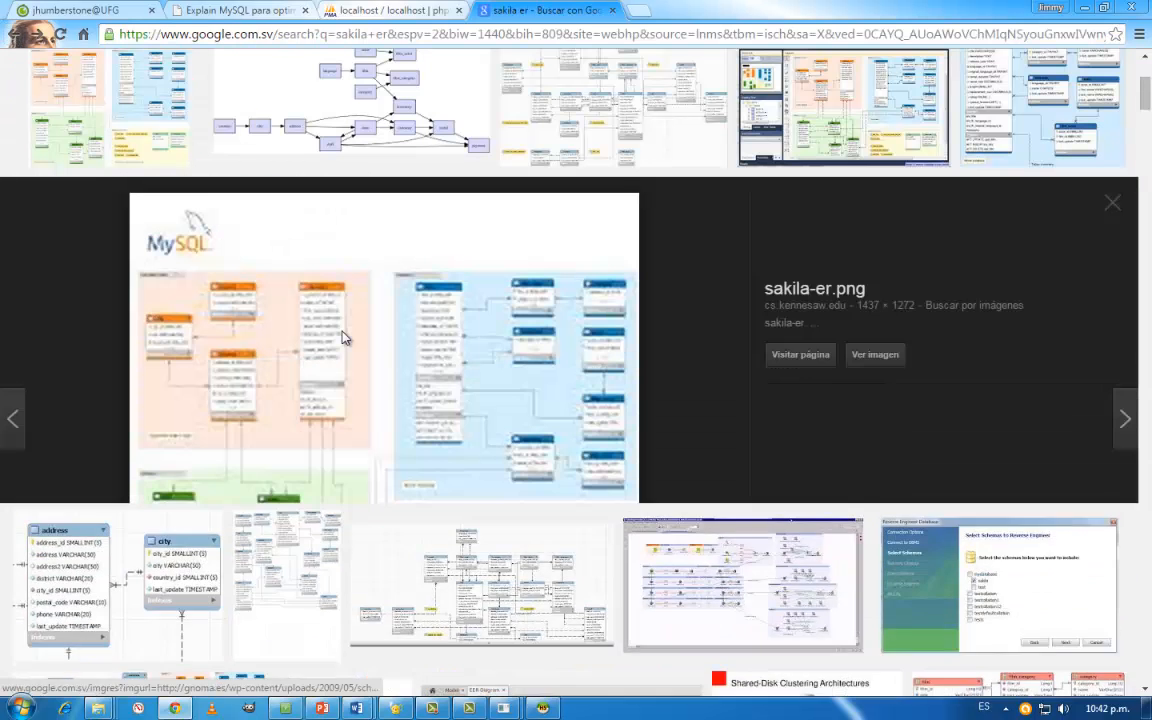
# - Select the cs.kennesaw.edu sakila-er.png thumbnail again, try to view its full-size image and go back to the image results
pyautogui.scroll(3, 69, 337)
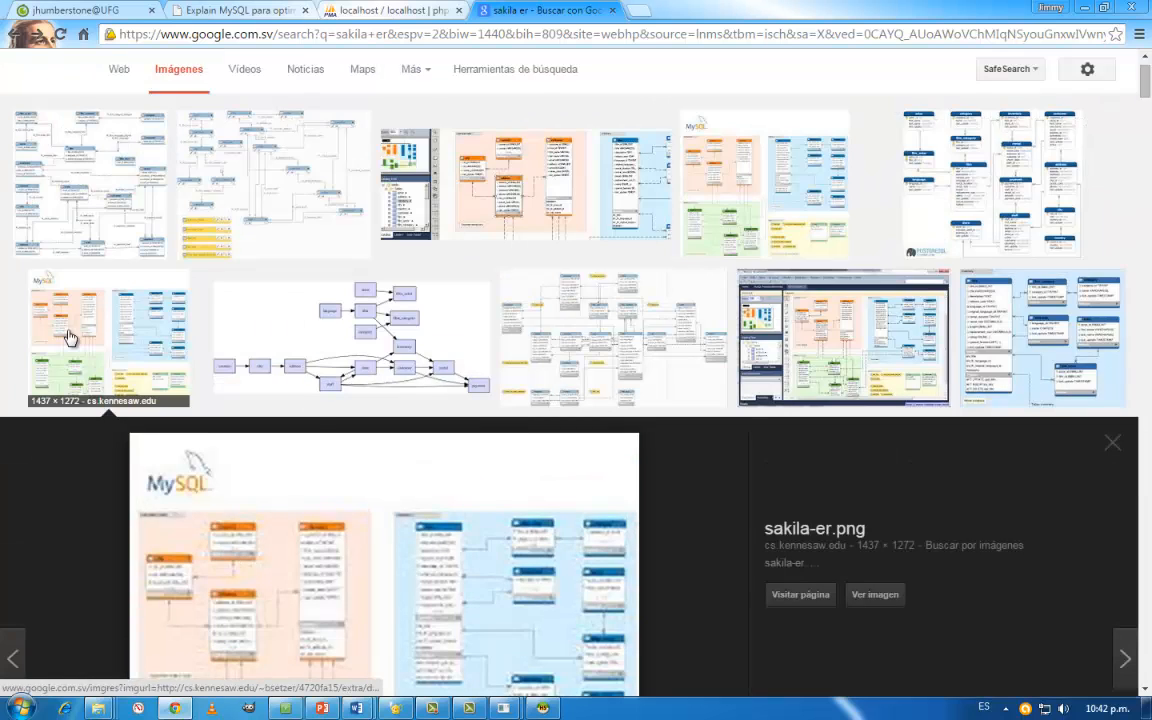
pyautogui.click(68, 336)
pyautogui.click(68, 336)
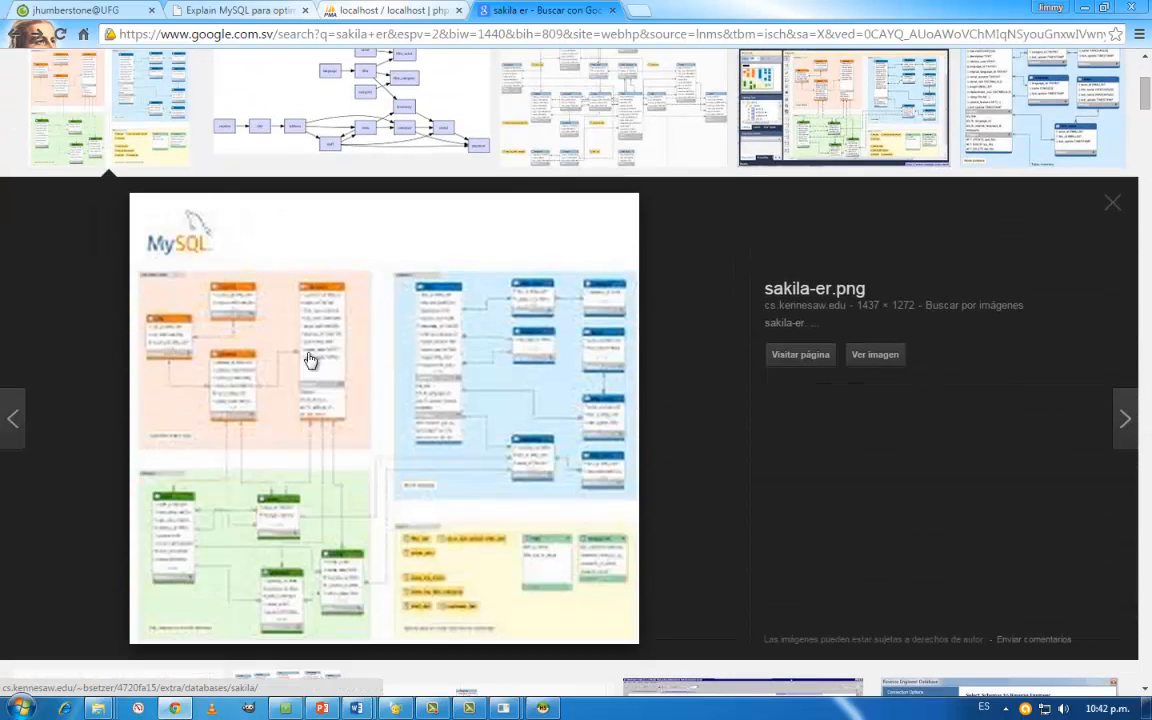
pyautogui.click(870, 358)
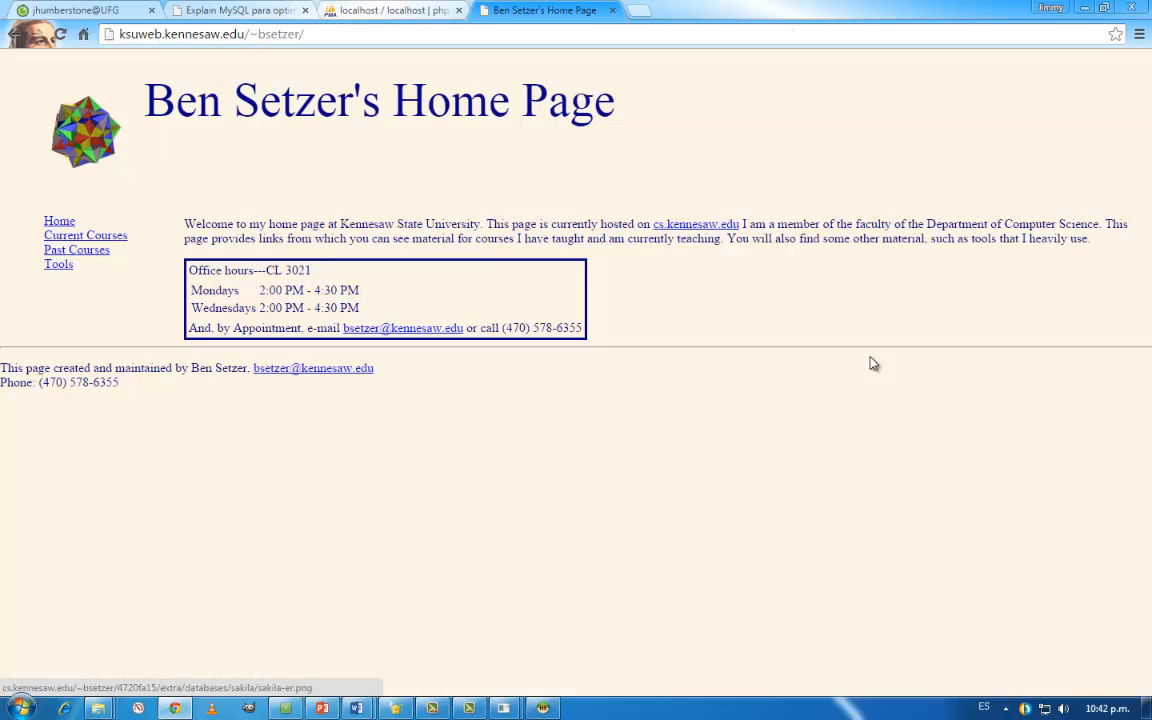
pyautogui.click(15, 34)
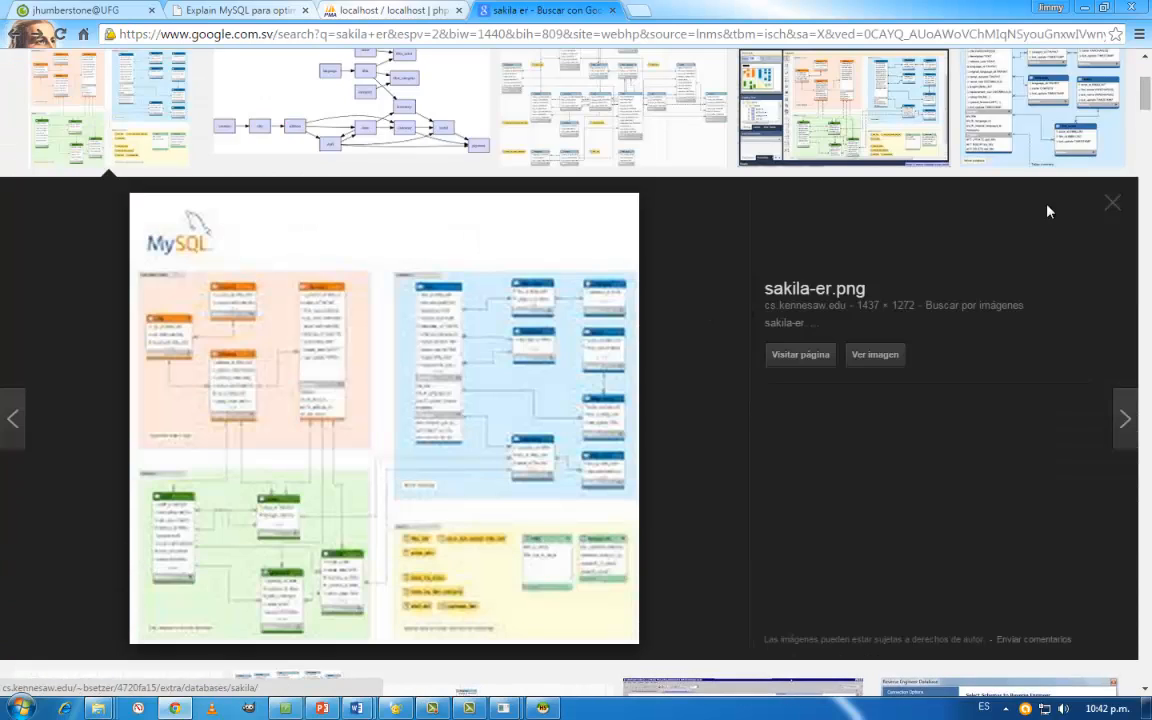
# - Close the sakila-er.png preview, select the engsystems.blogspot.com sakila diagram and open its full-size image diagrama.jpg
pyautogui.click(1110, 205)
pyautogui.click(205, 428)
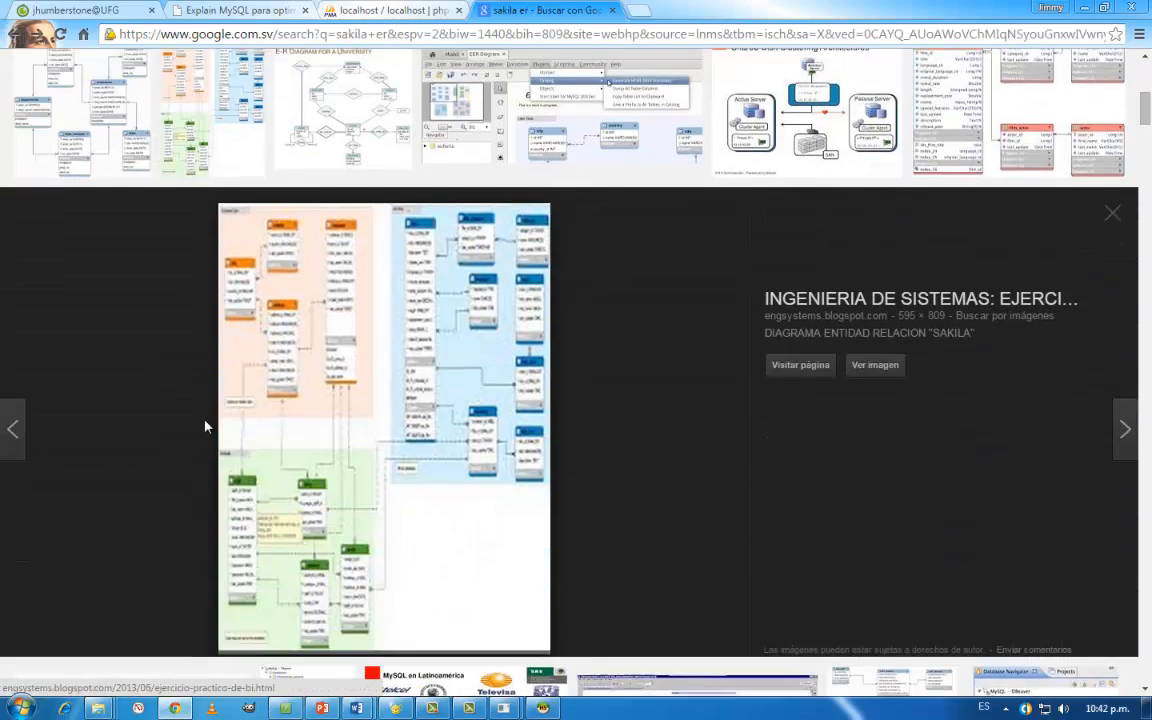
pyautogui.click(894, 361)
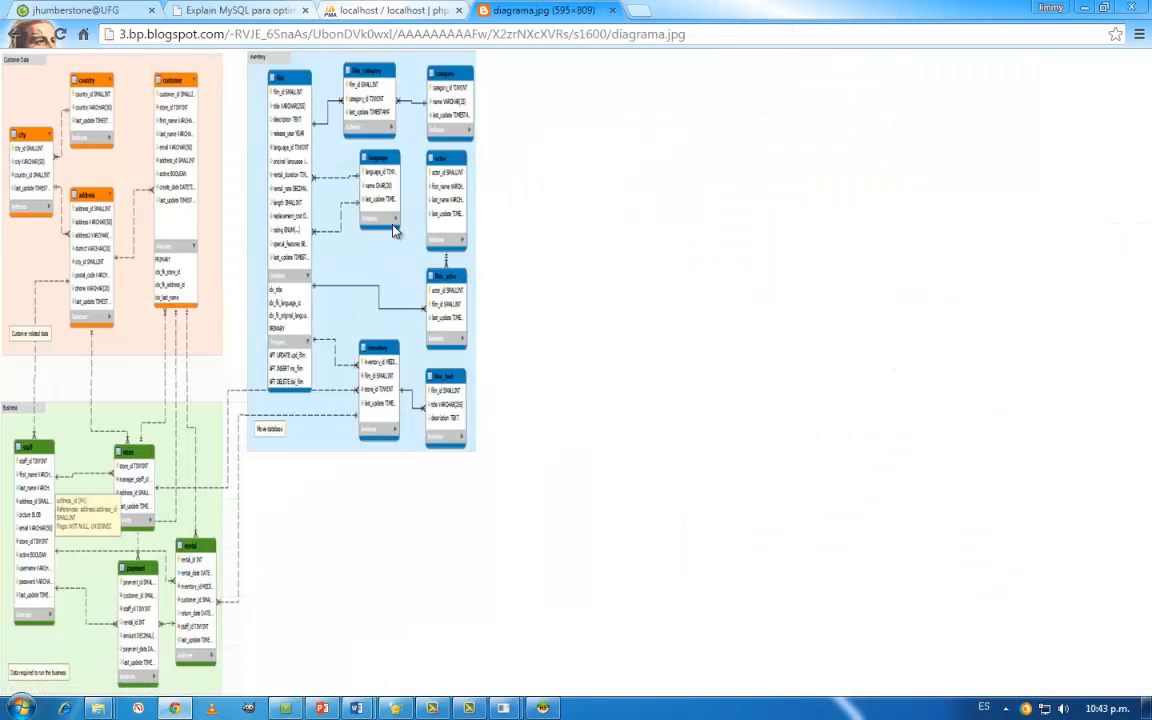
# - Enlarge diagrama.jpg past 175% and examine the Customer Data tables country, city, address and customer
pyautogui.scroll(4, 393, 231)
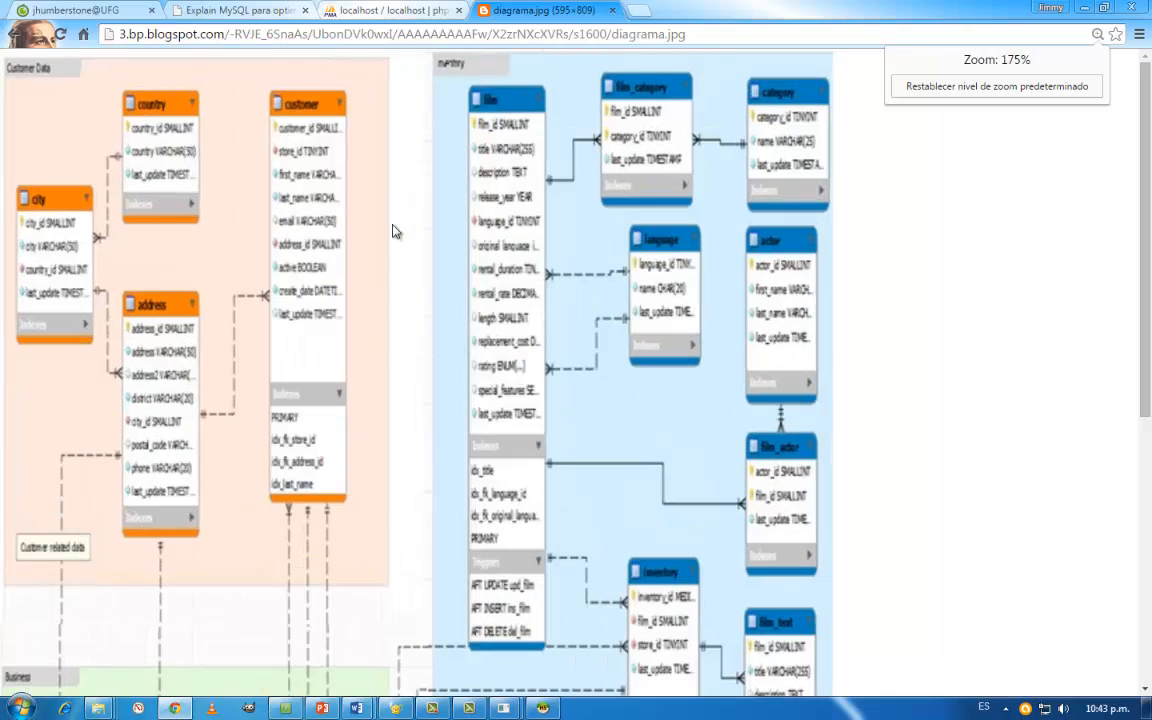
pyautogui.scroll(1, 393, 231)
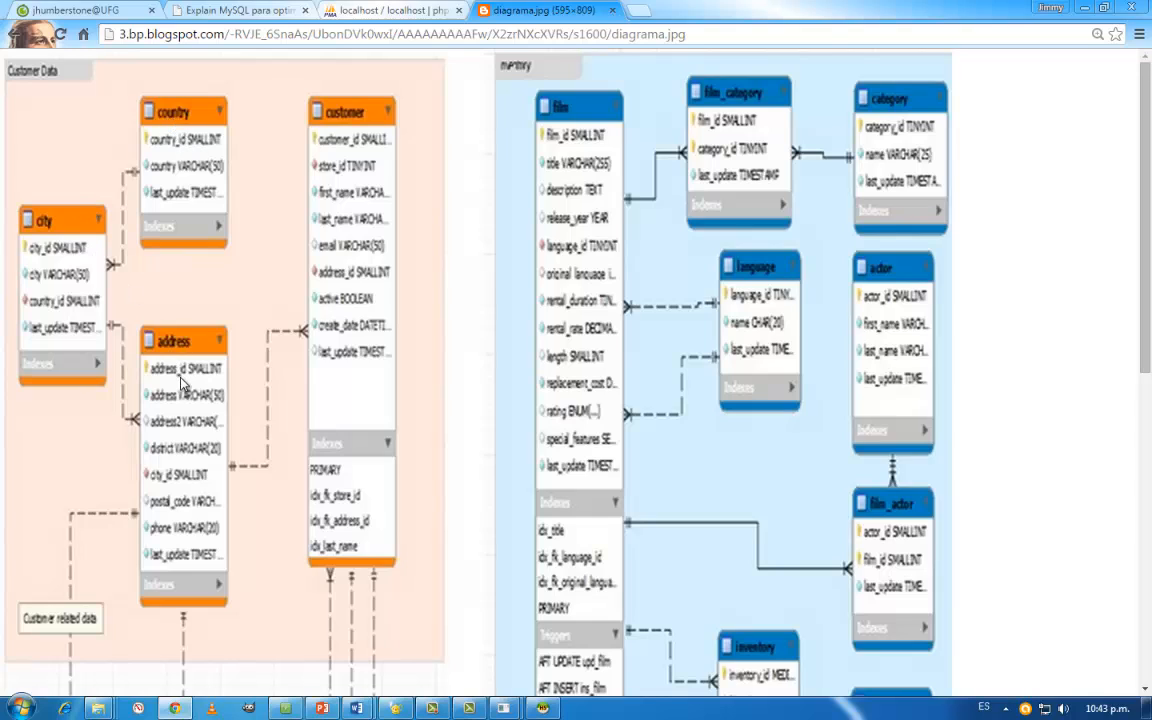
pyautogui.hotkey('ctrl', '+')
pyautogui.hotkey('ctrl', '+')
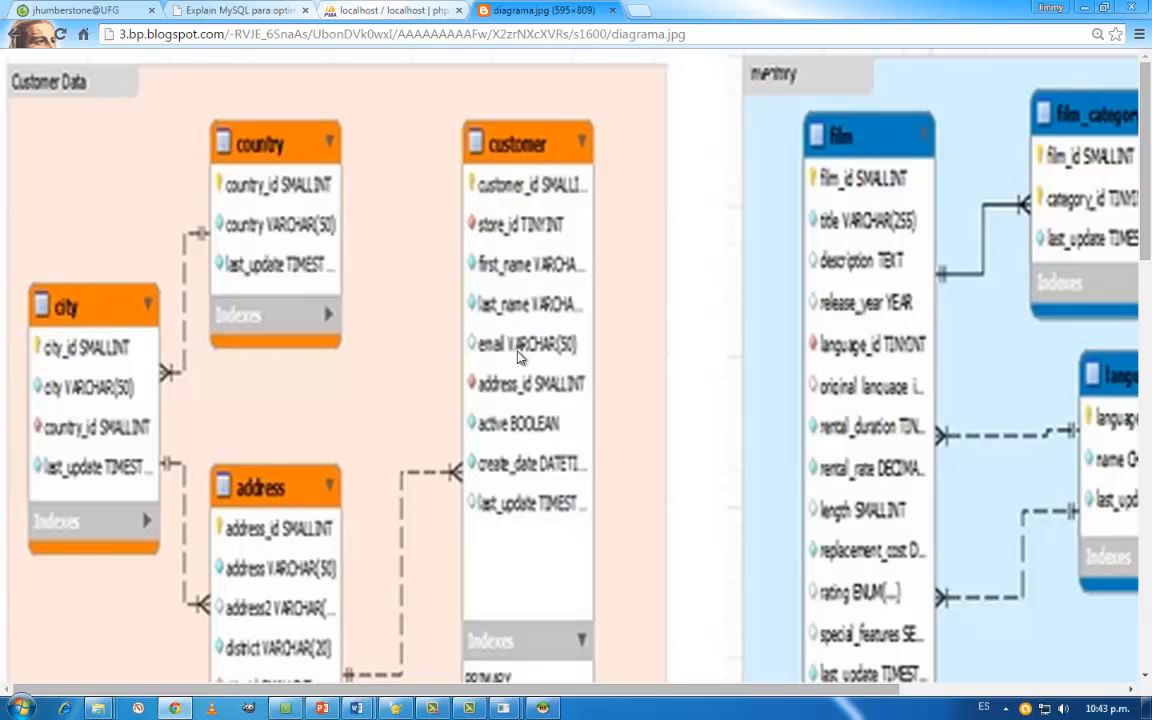
pyautogui.hotkey('ctrl', '+')
# - Return to the Google web results, open 9.3.5.1 A PNG File of the sakila Database and examine its EER diagram
pyautogui.hotkey('alt', 'Left')
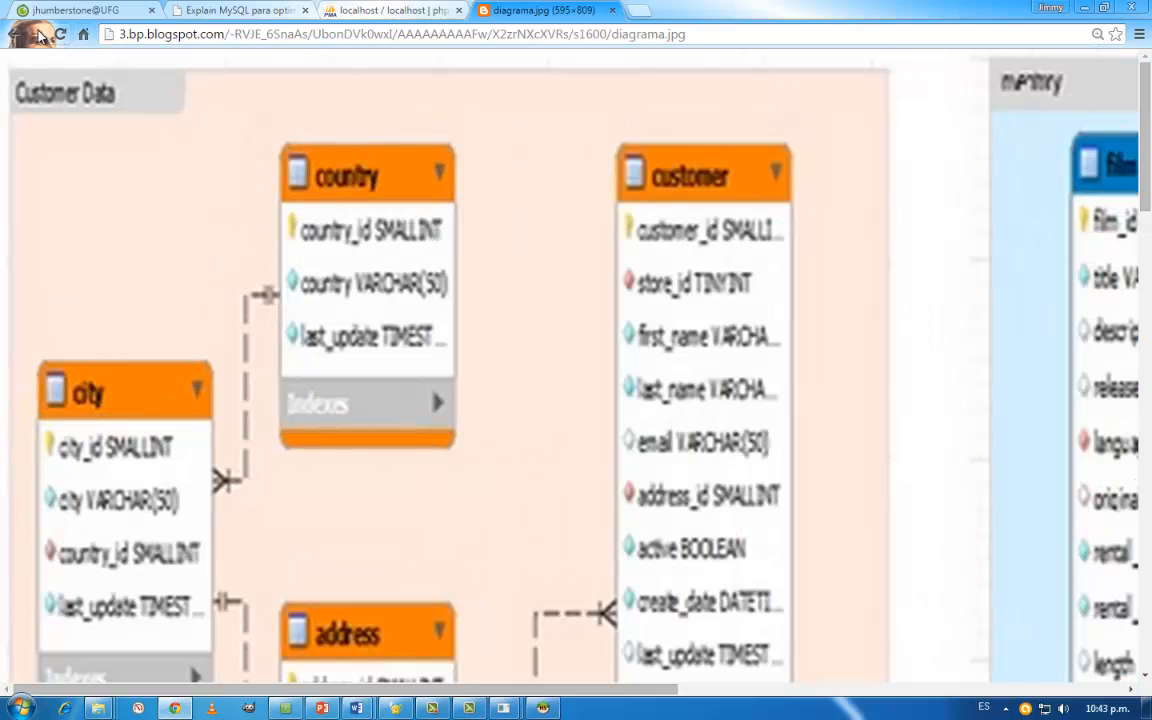
pyautogui.hotkey('alt', 'Left')
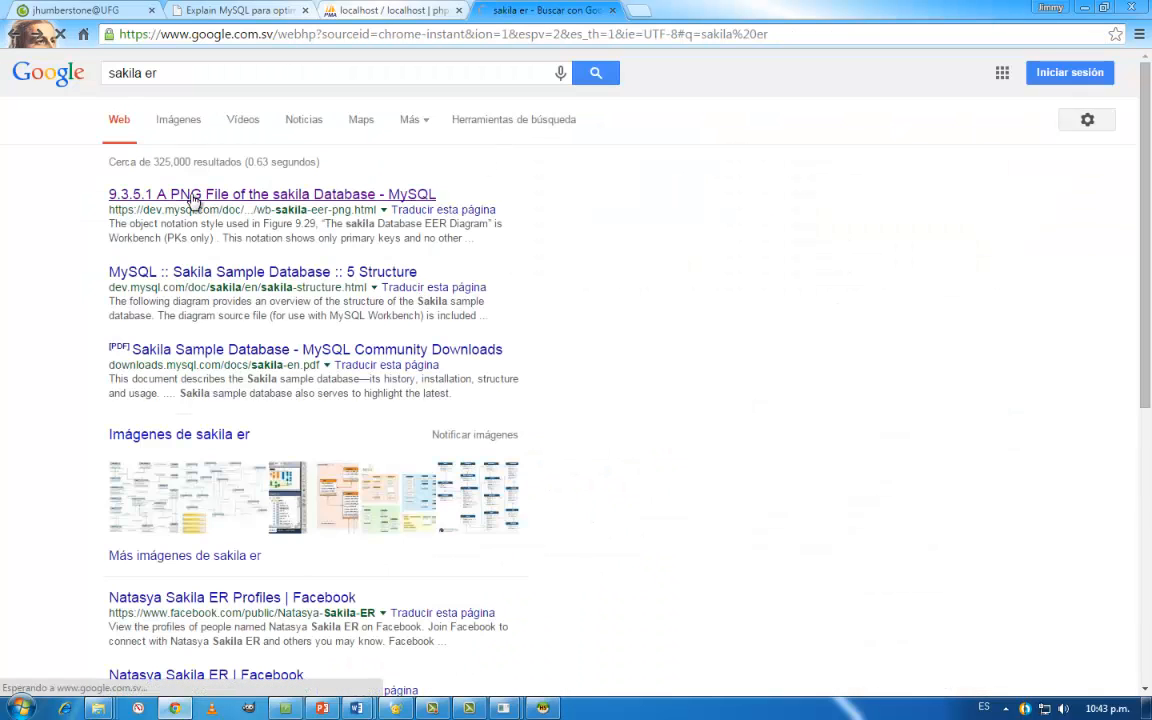
pyautogui.click(195, 199)
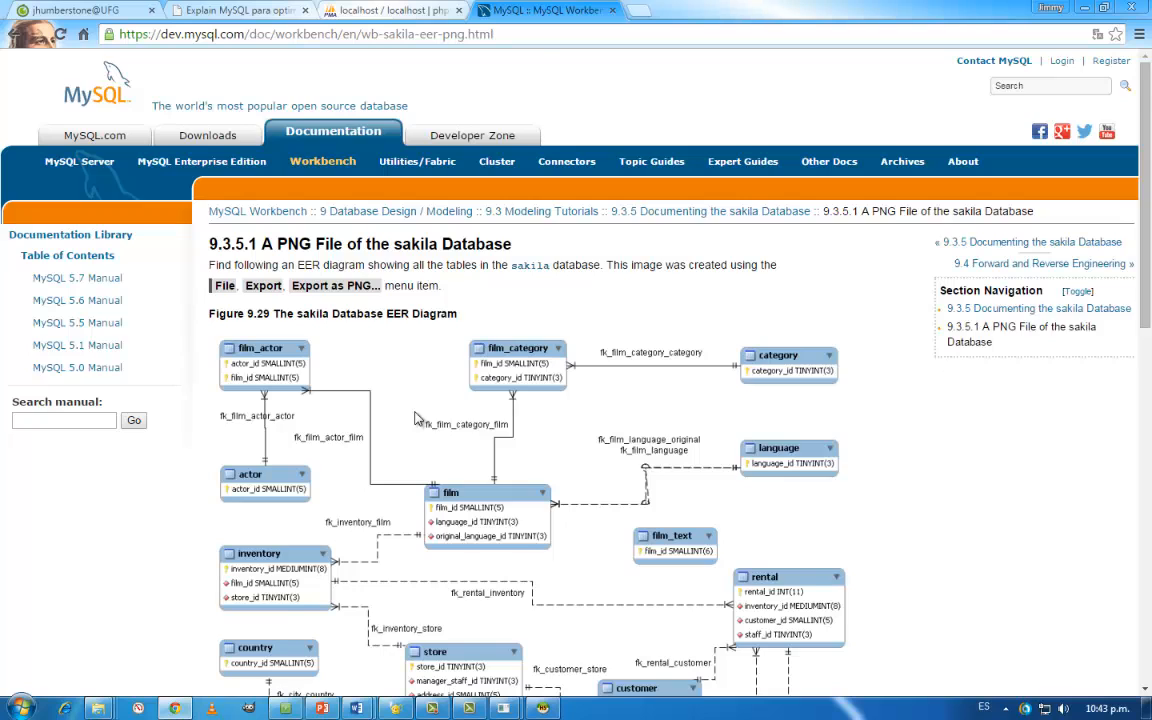
pyautogui.scroll(-3, 418, 418)
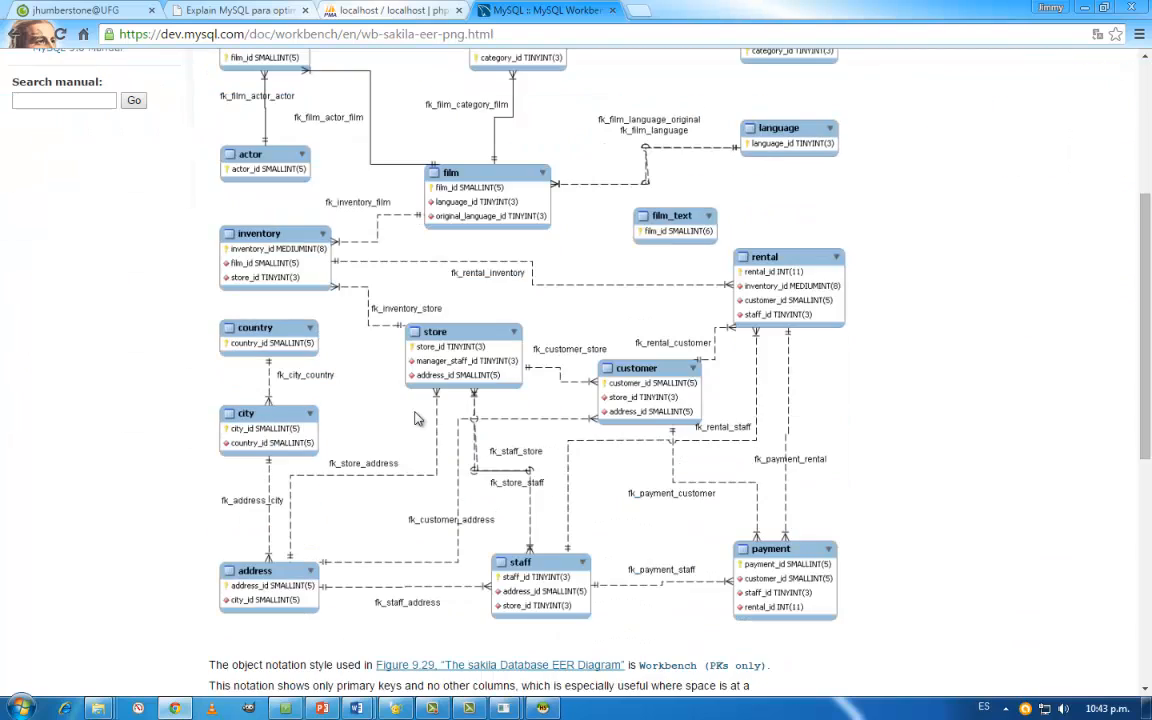
pyautogui.scroll(-1, 418, 418)
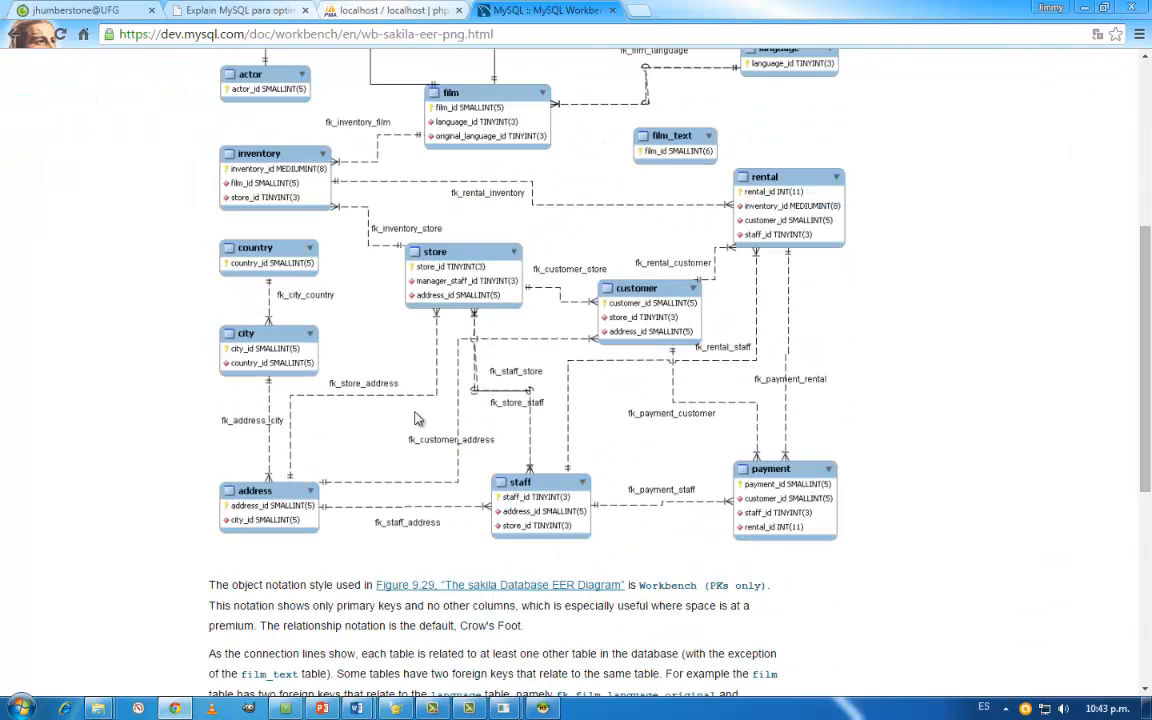
pyautogui.scroll(3, 418, 418)
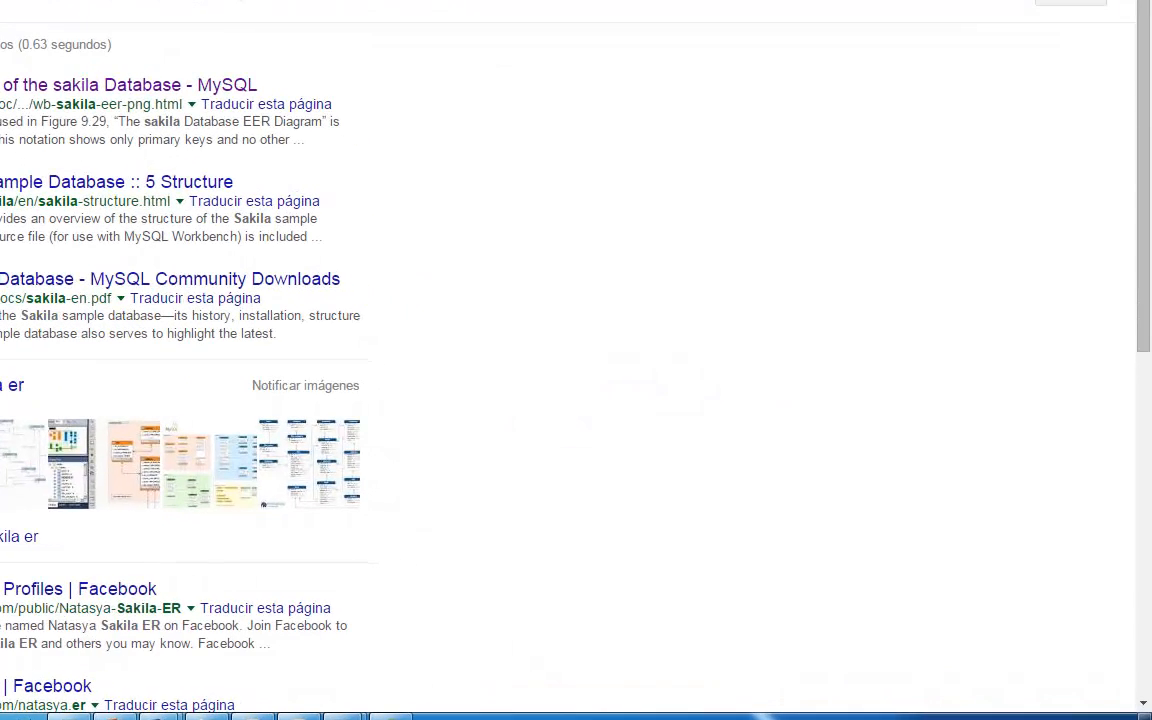
pyautogui.click(252, 717)
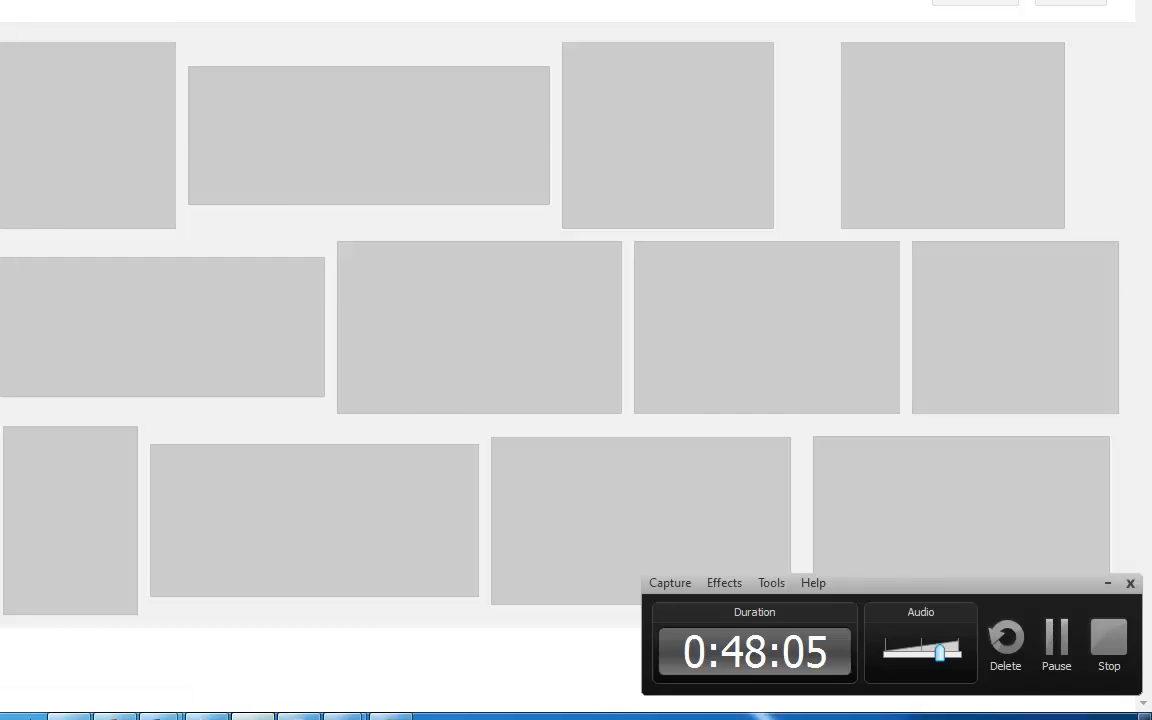